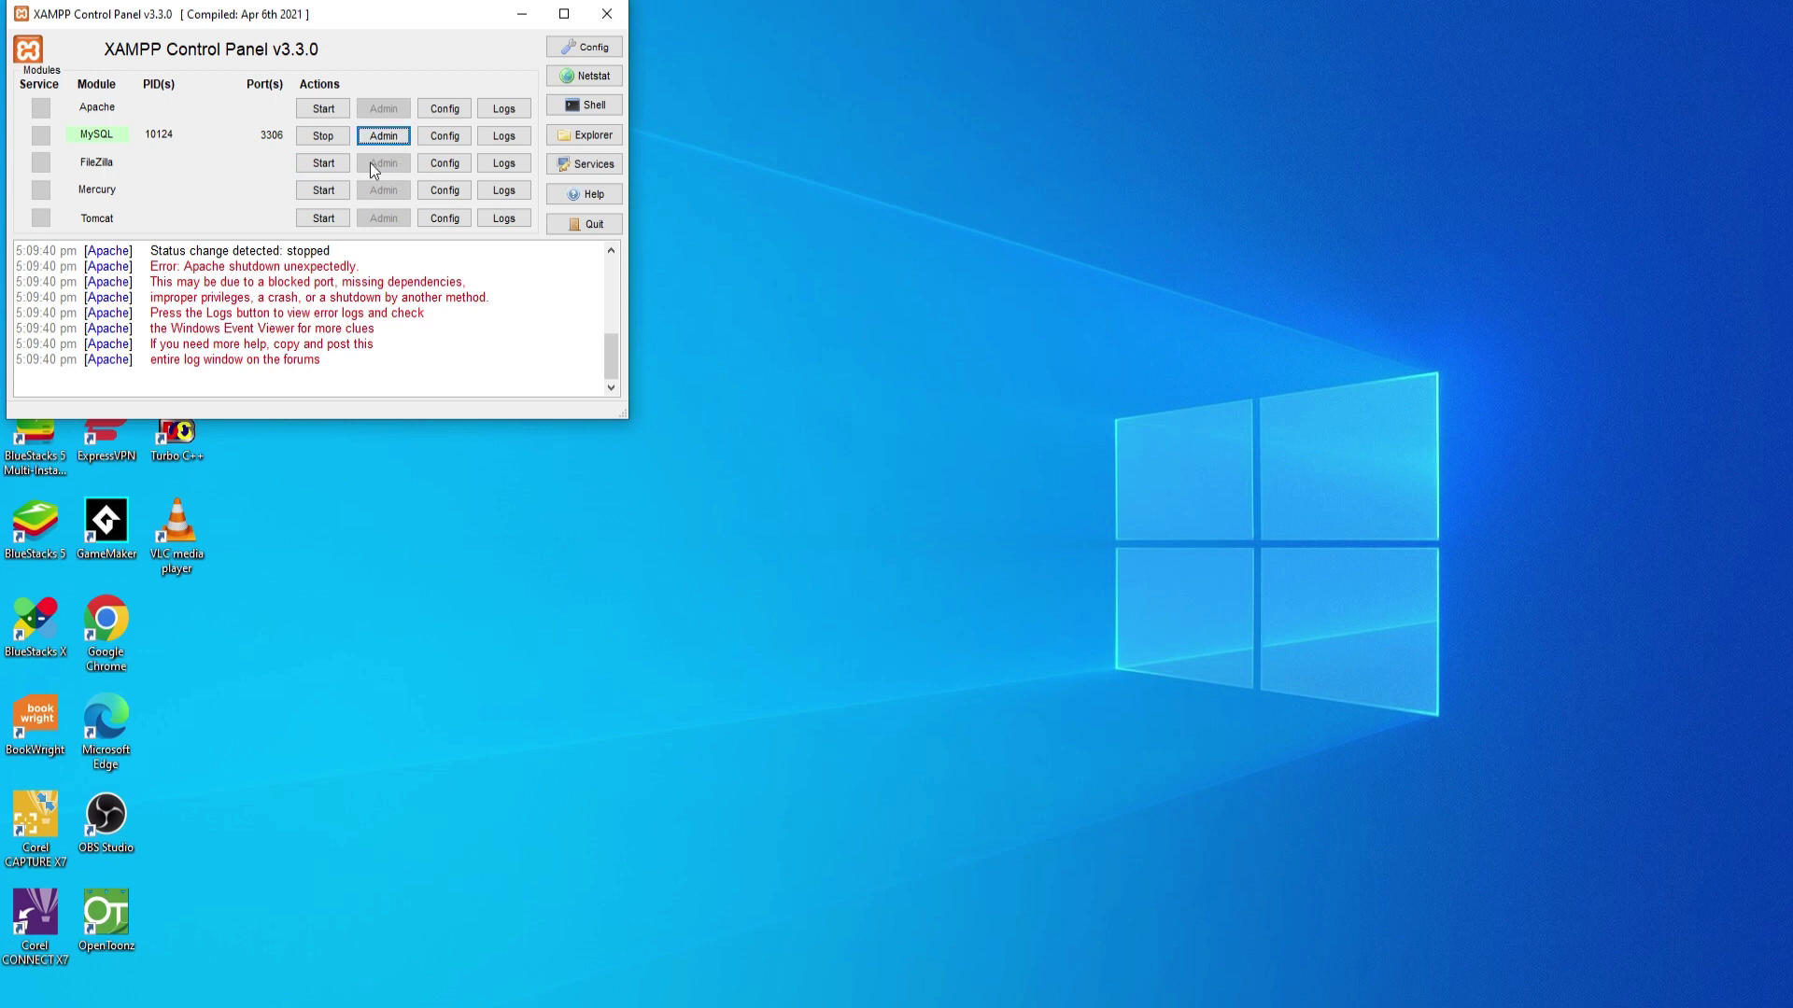
# Step: Start the Apache module and reload the localhost/phpmyadmin page in the browser
pyautogui.click(325, 112)
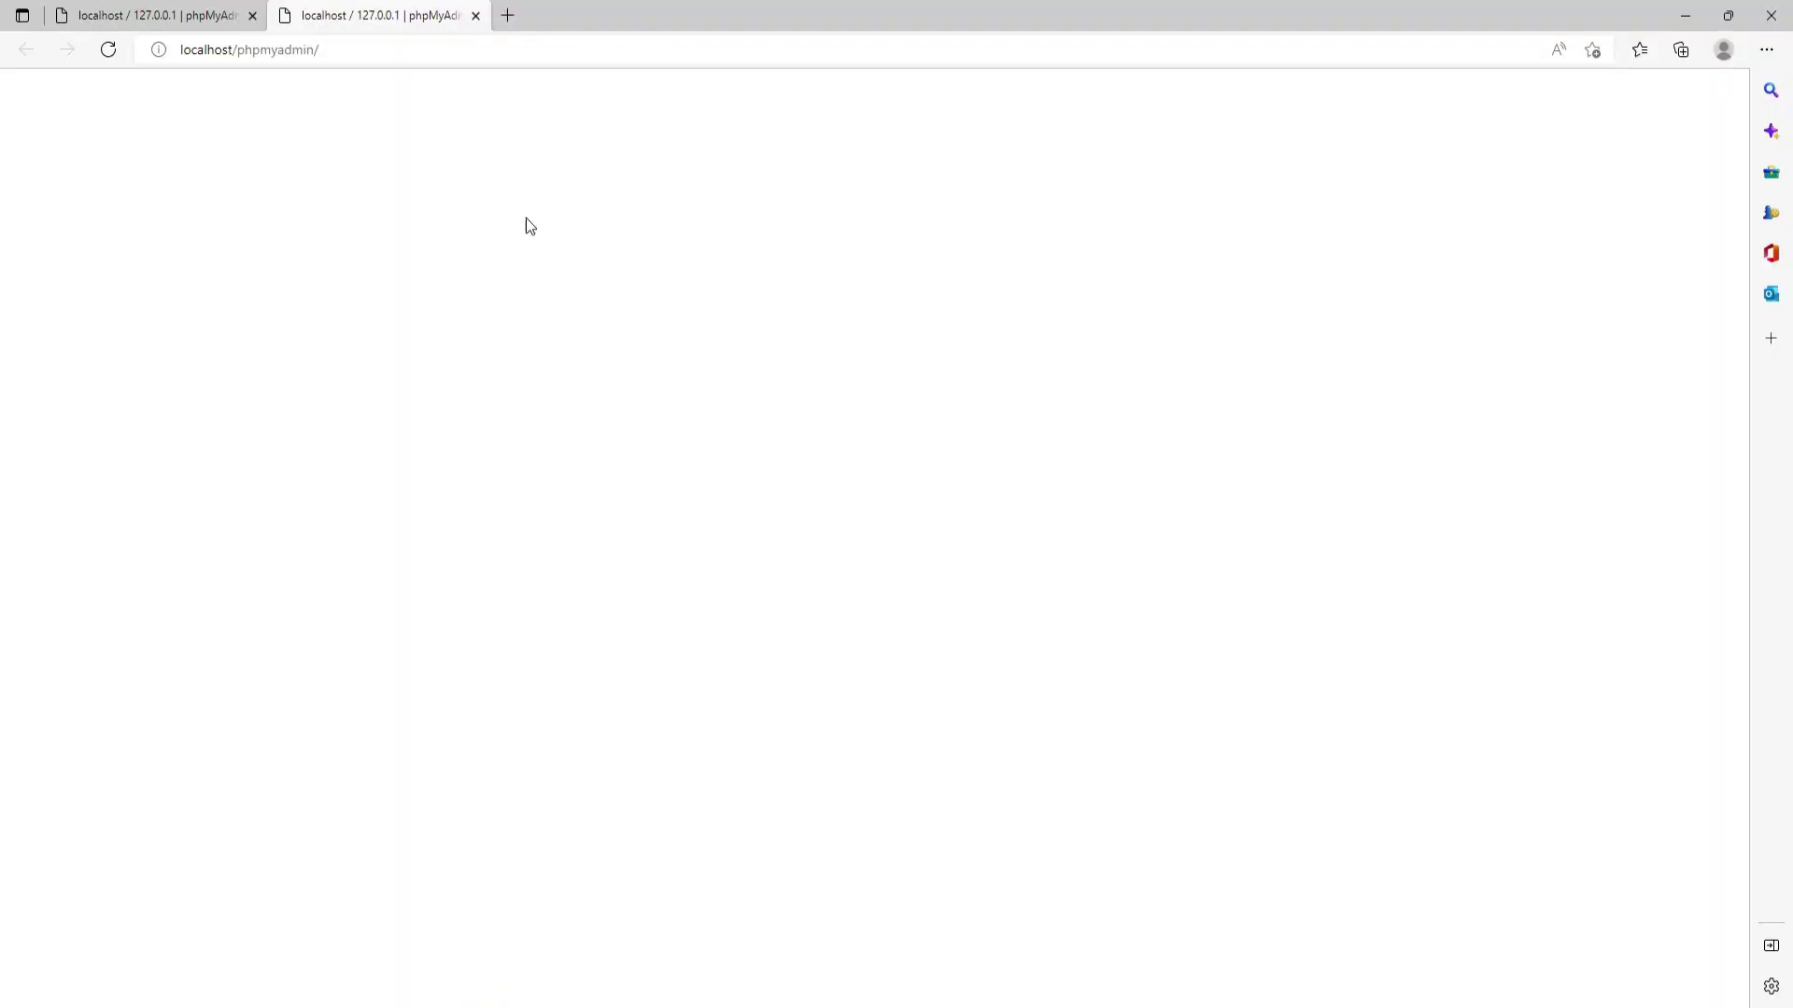
pyautogui.click(108, 49)
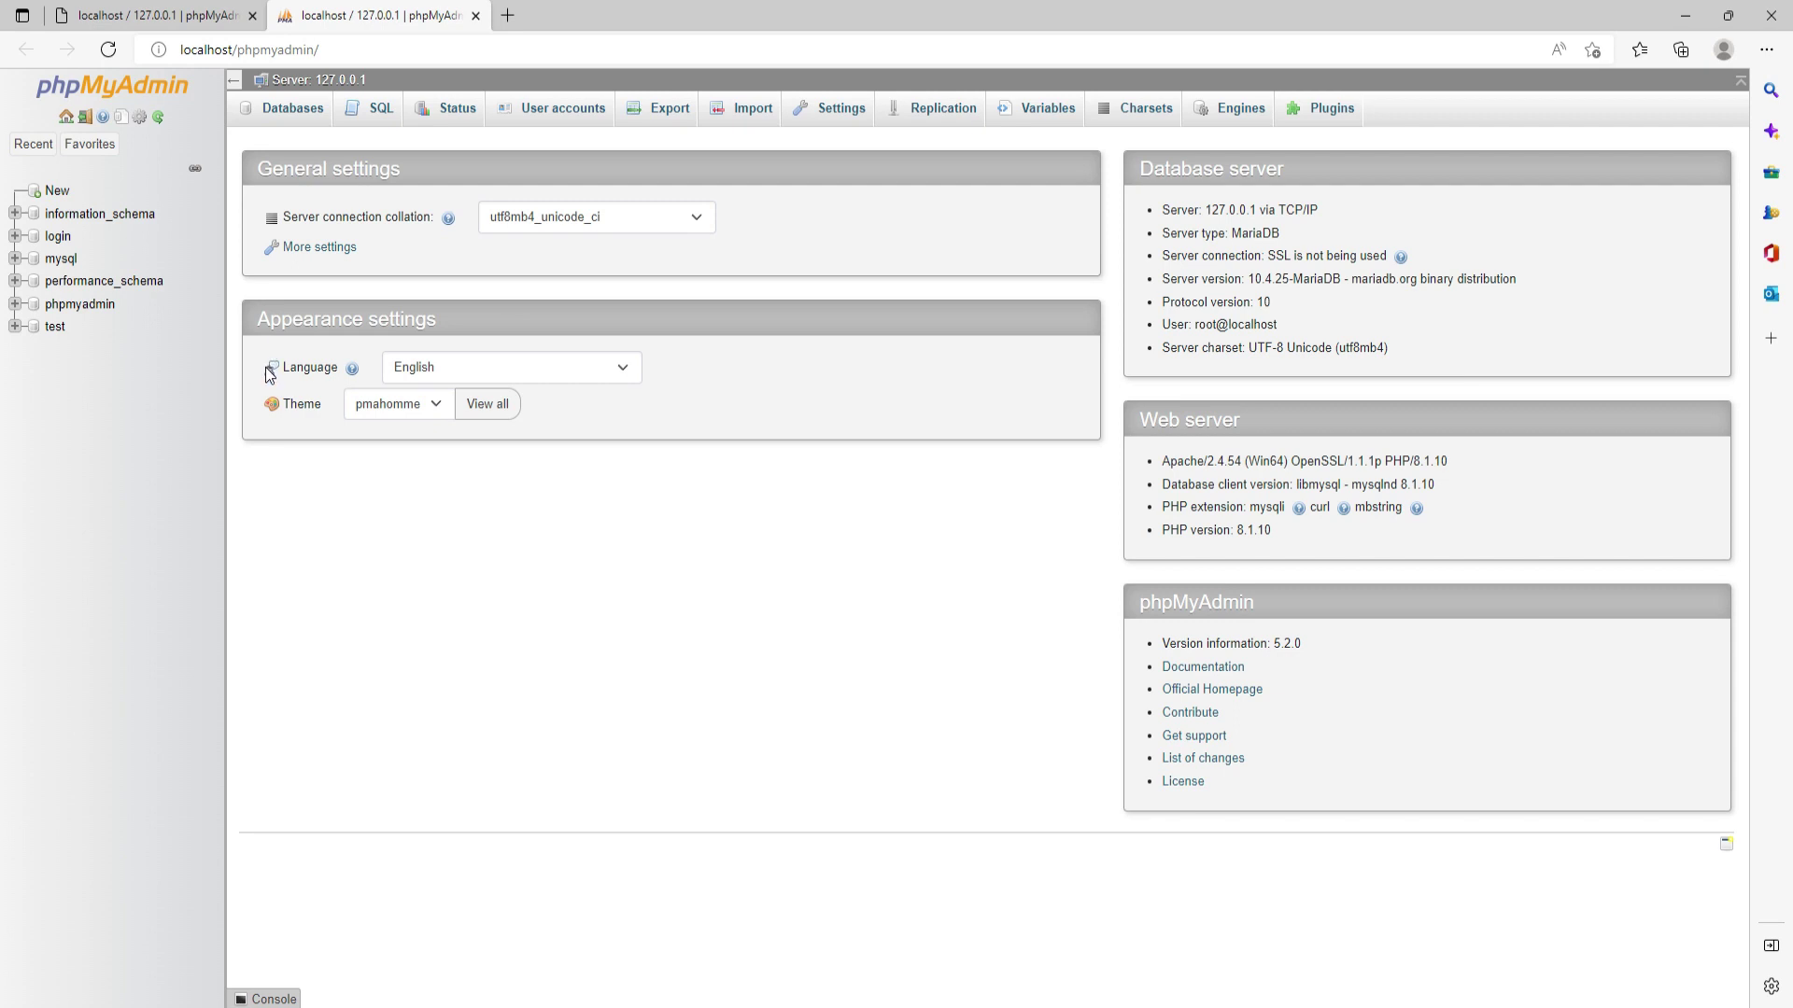
# Step: Browse the users table of the login database
pyautogui.click(59, 238)
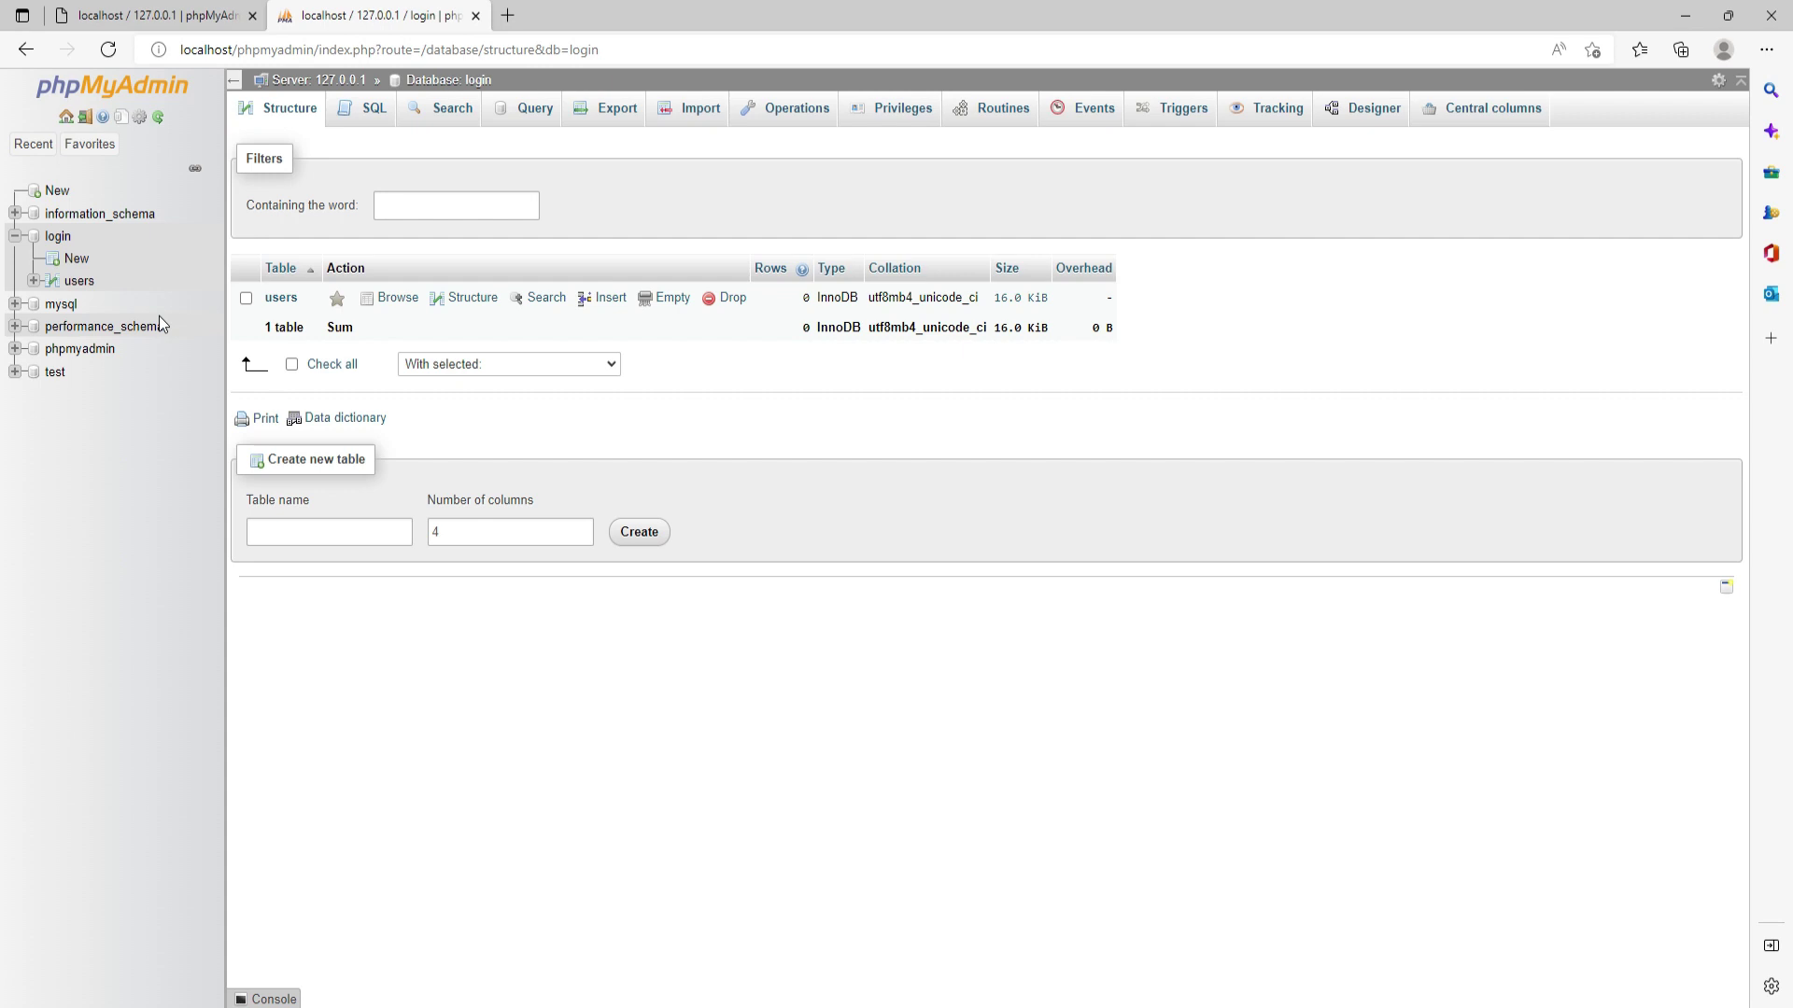
pyautogui.click(79, 283)
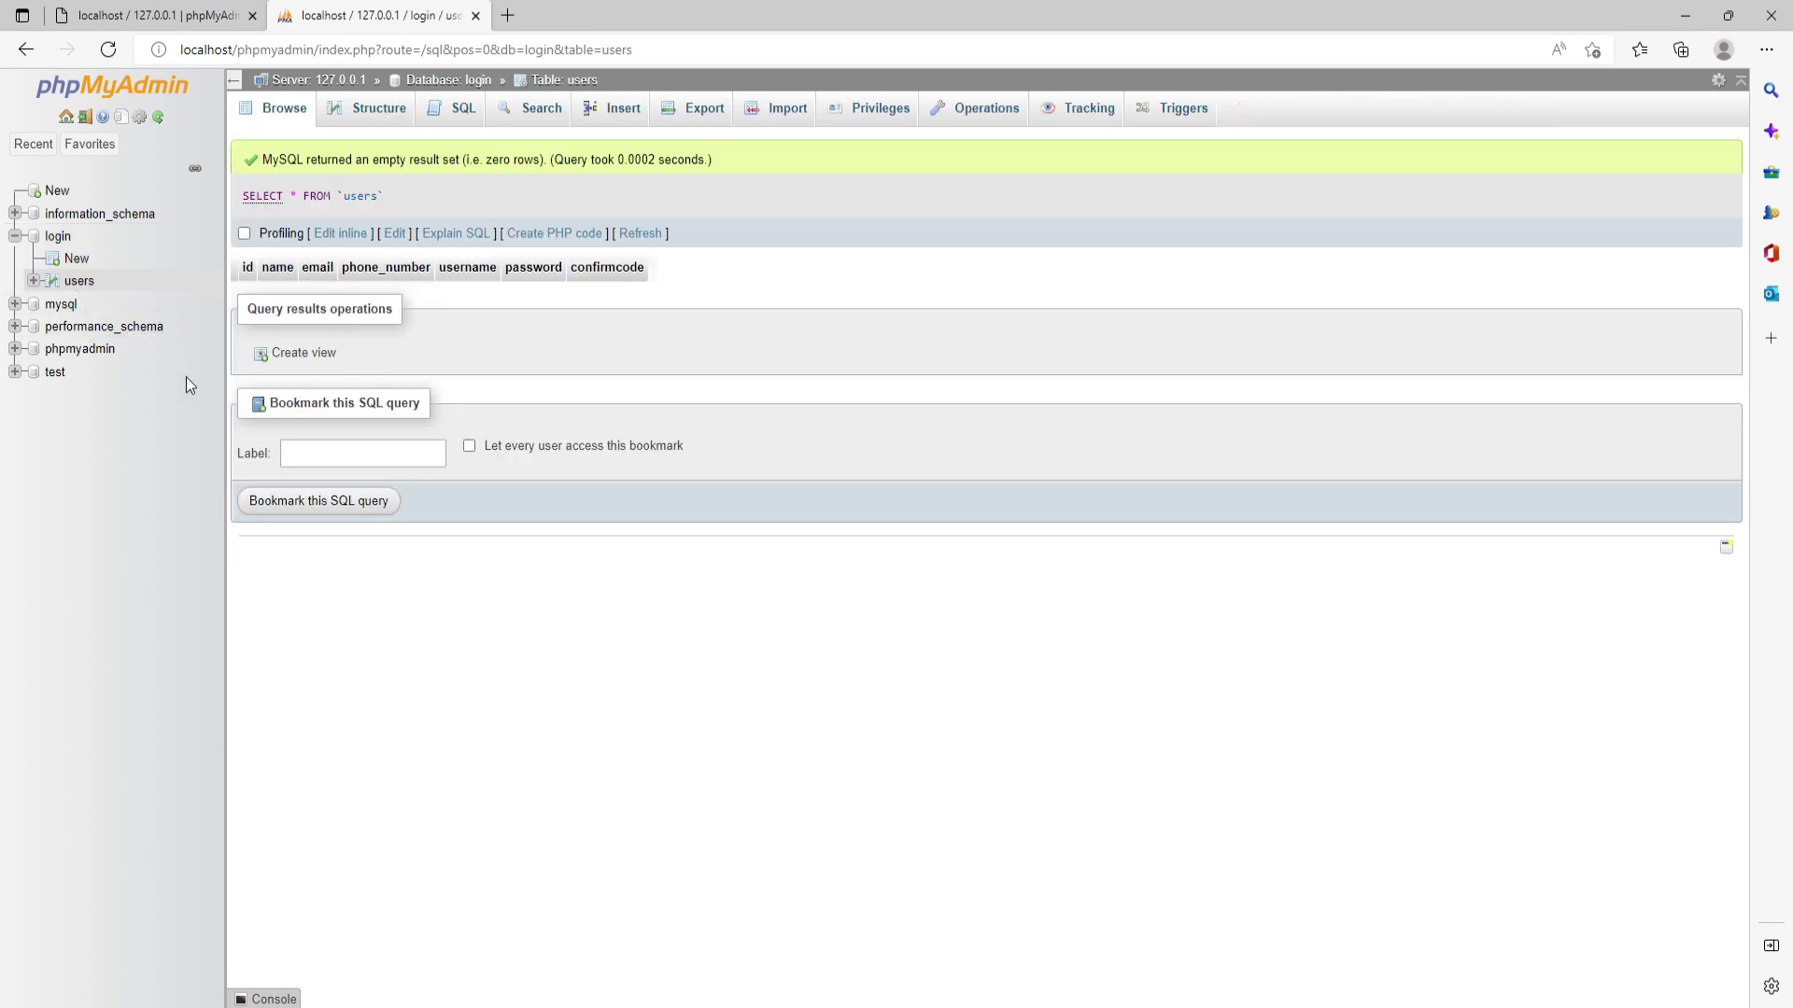
# Step: Look through the table list of the information_schema database, and collapse its tree entry
pyautogui.click(57, 218)
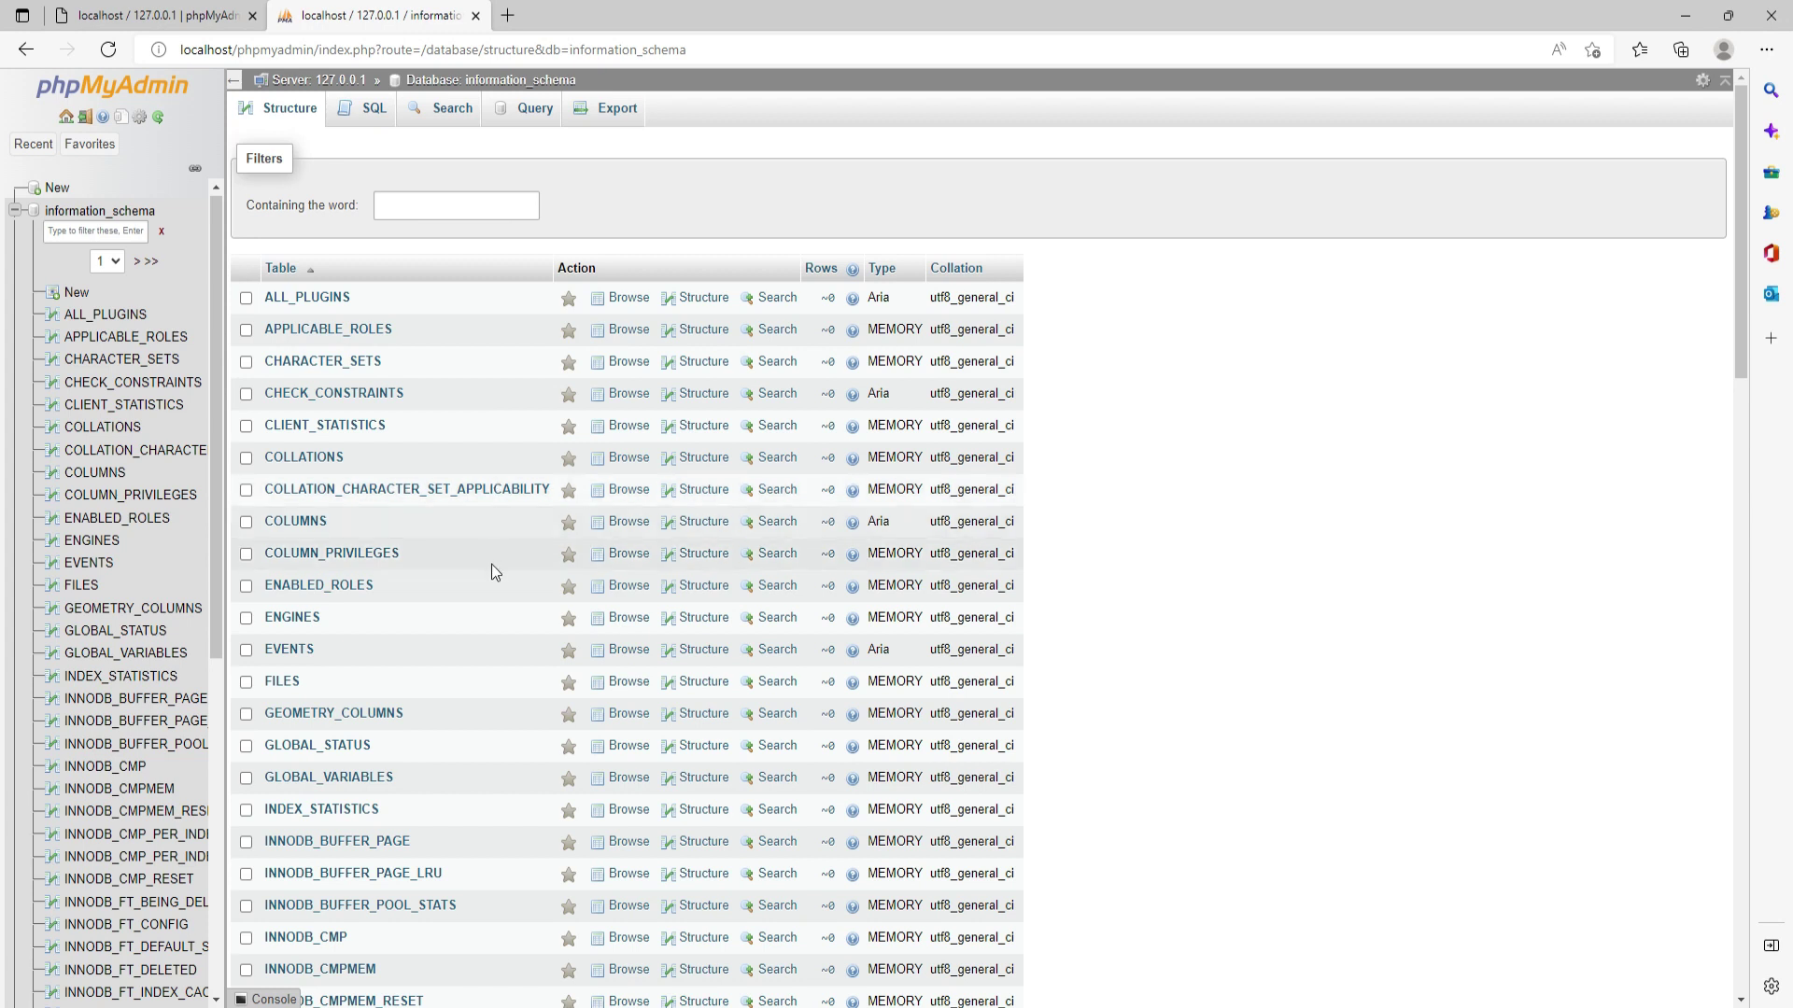
pyautogui.scroll(-10, 502, 588)
pyautogui.scroll(-9, 504, 600)
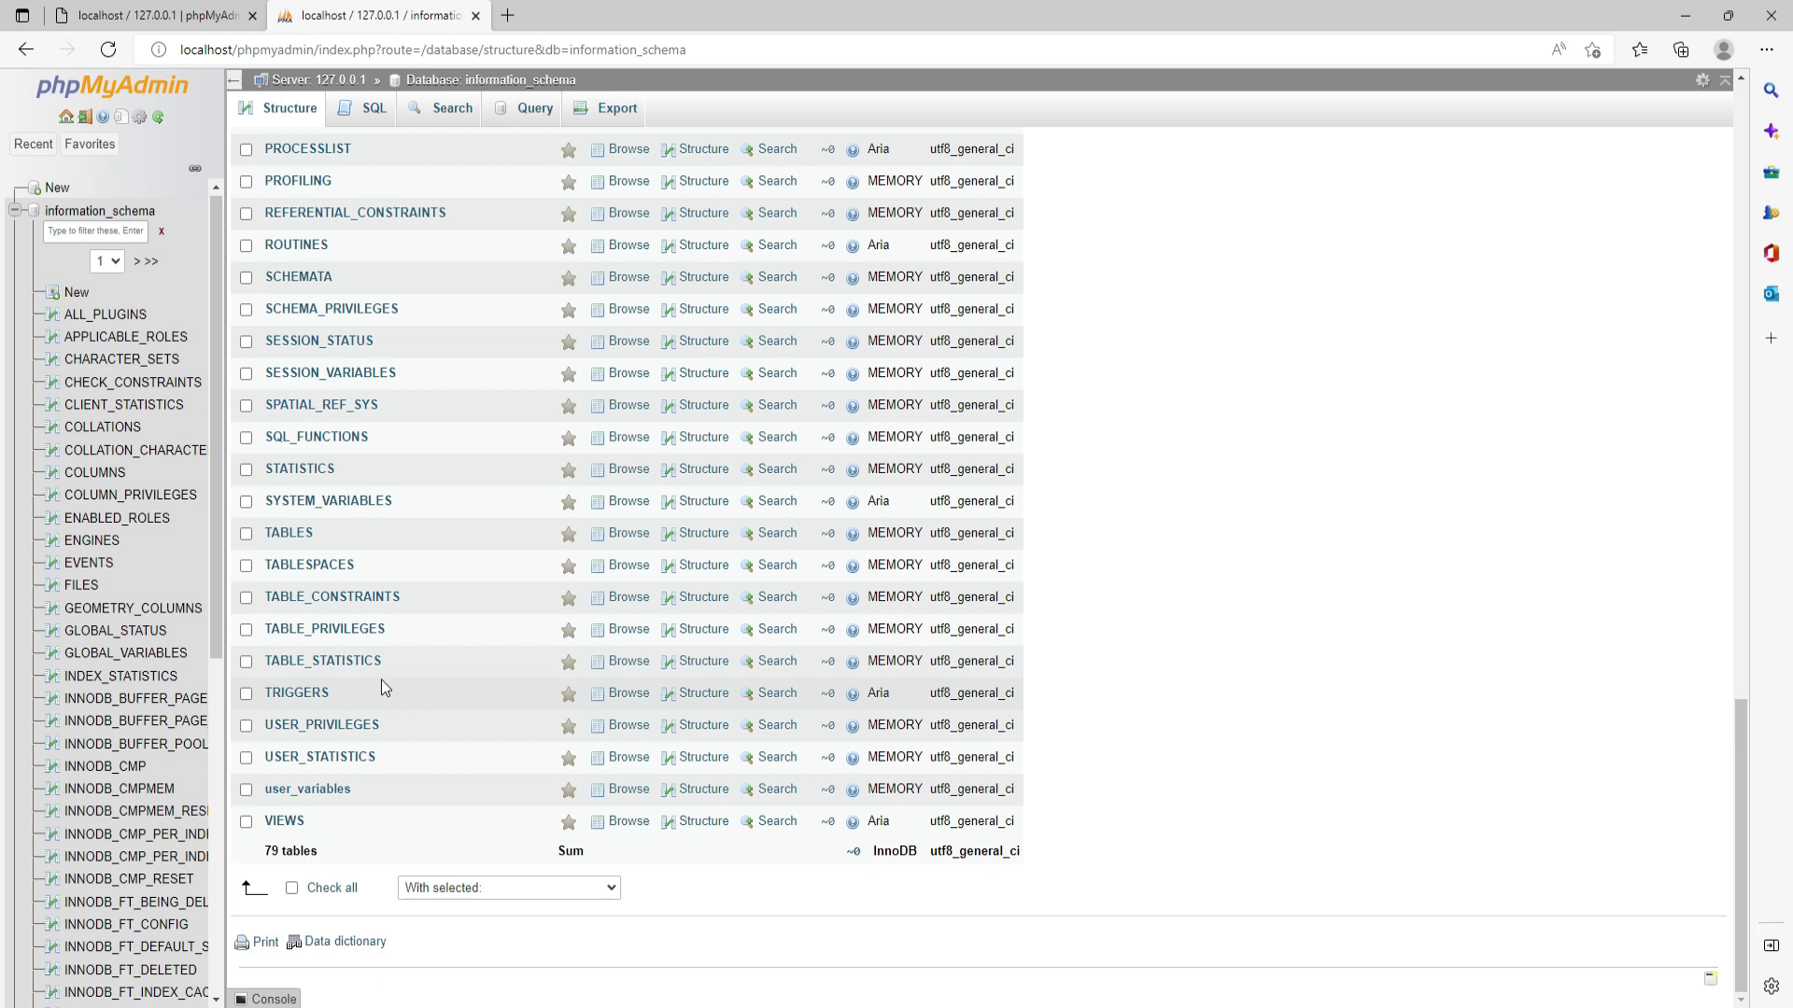
pyautogui.scroll(1, 271, 576)
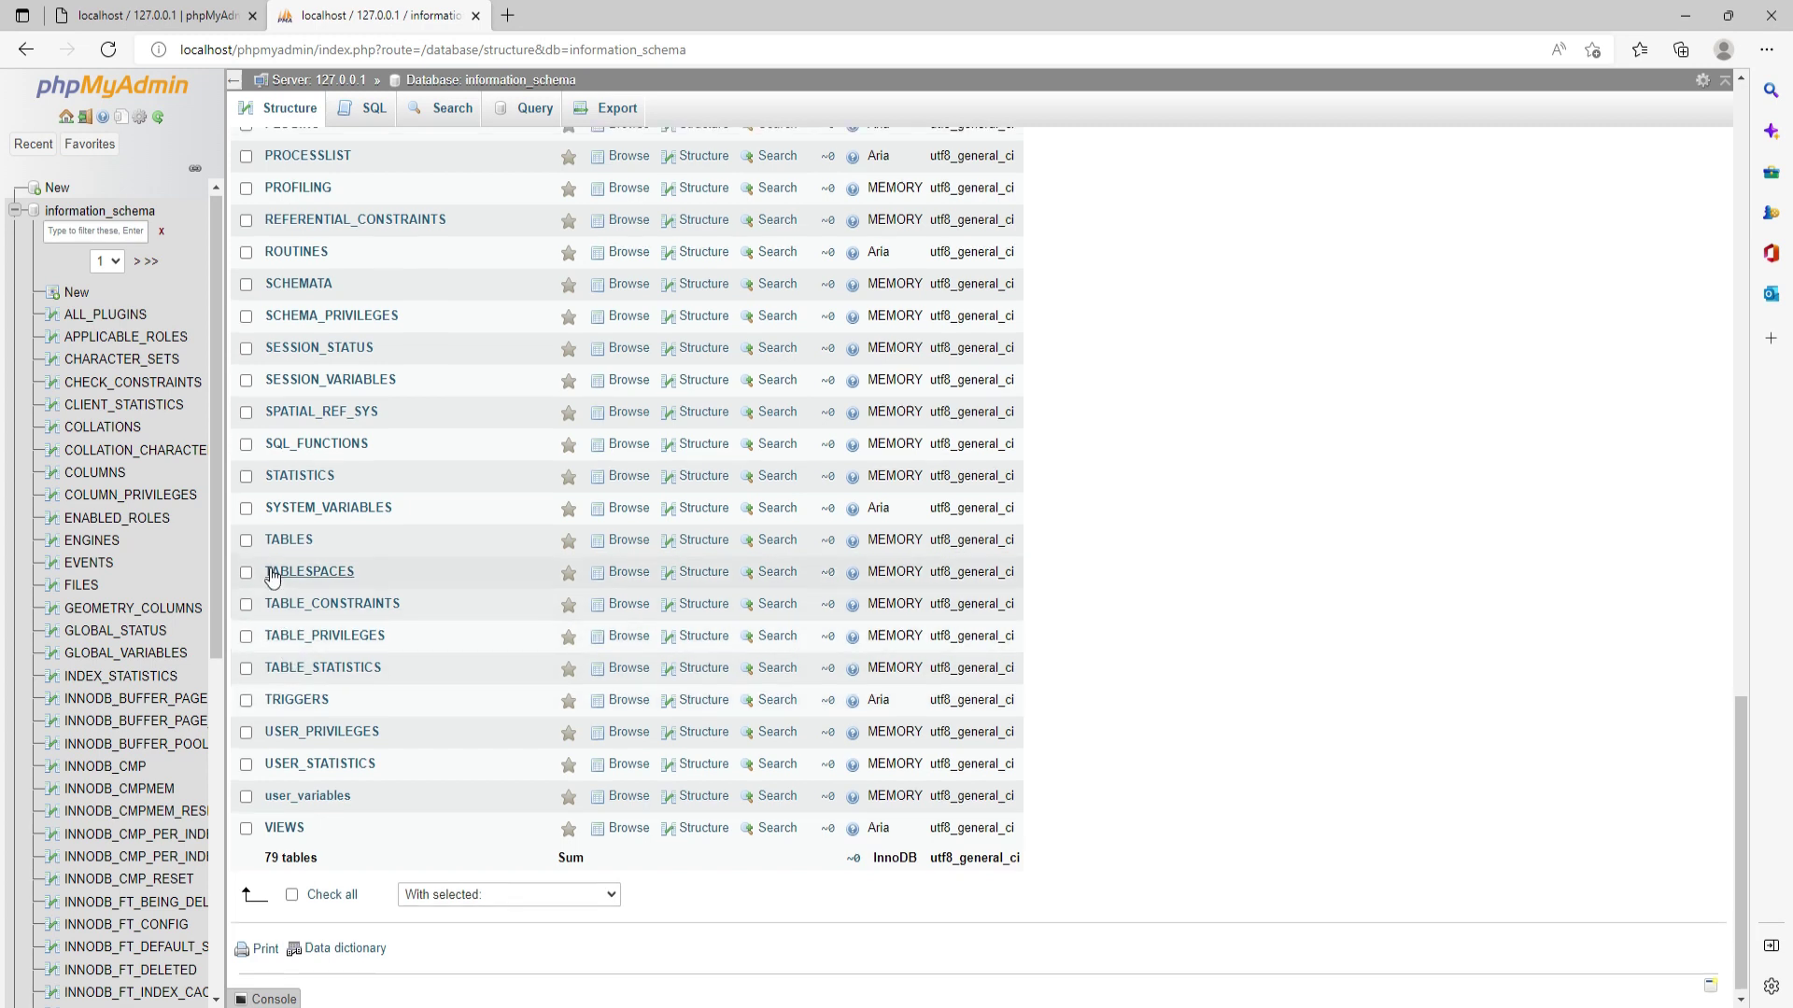
pyautogui.scroll(14, 272, 577)
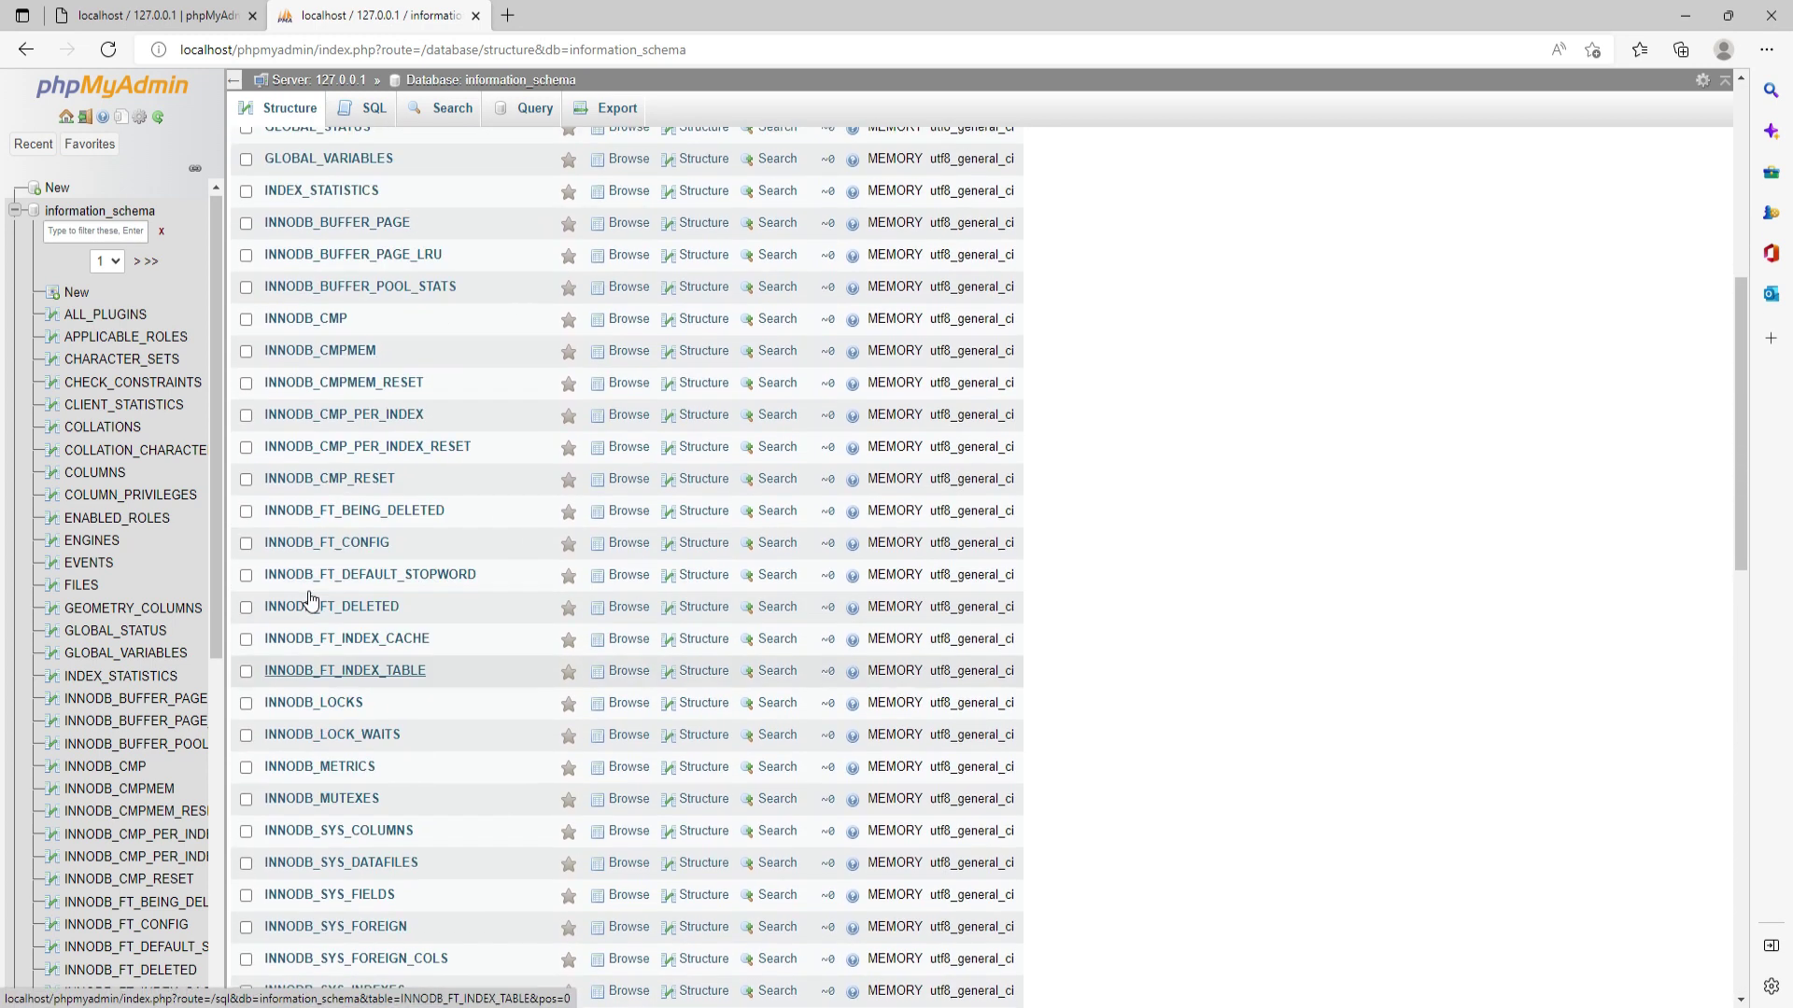
pyautogui.scroll(7, 311, 598)
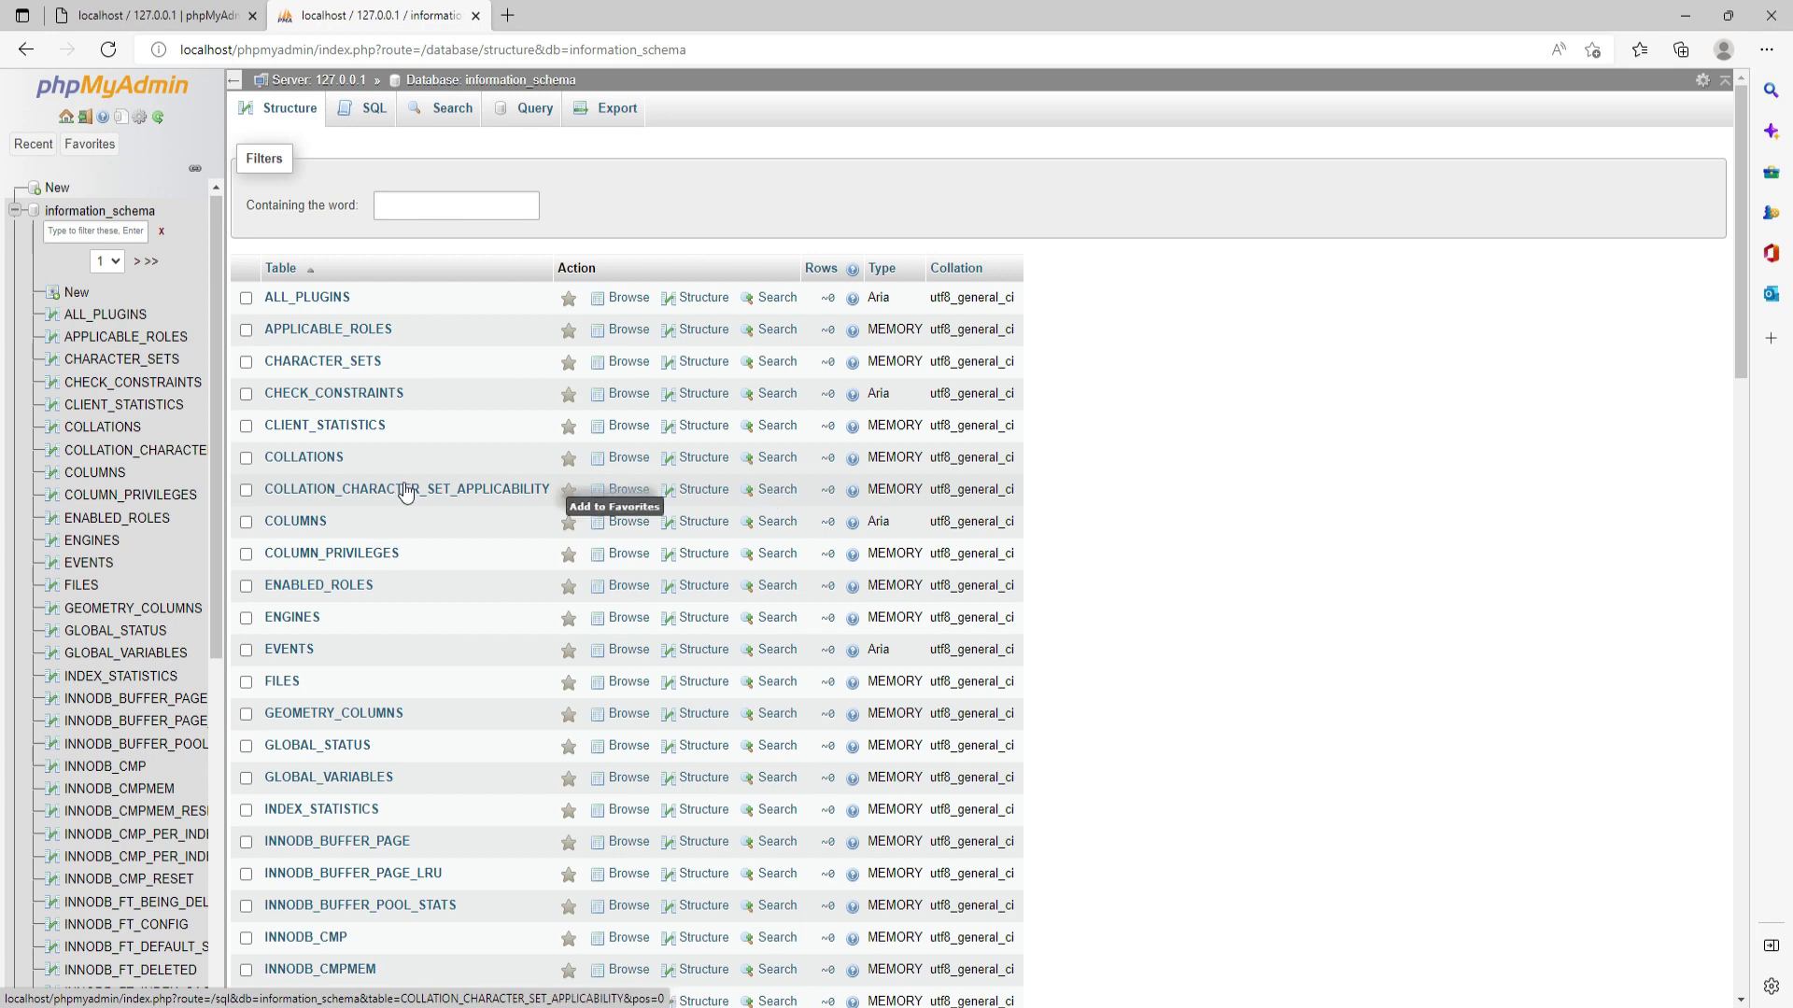
pyautogui.click(14, 210)
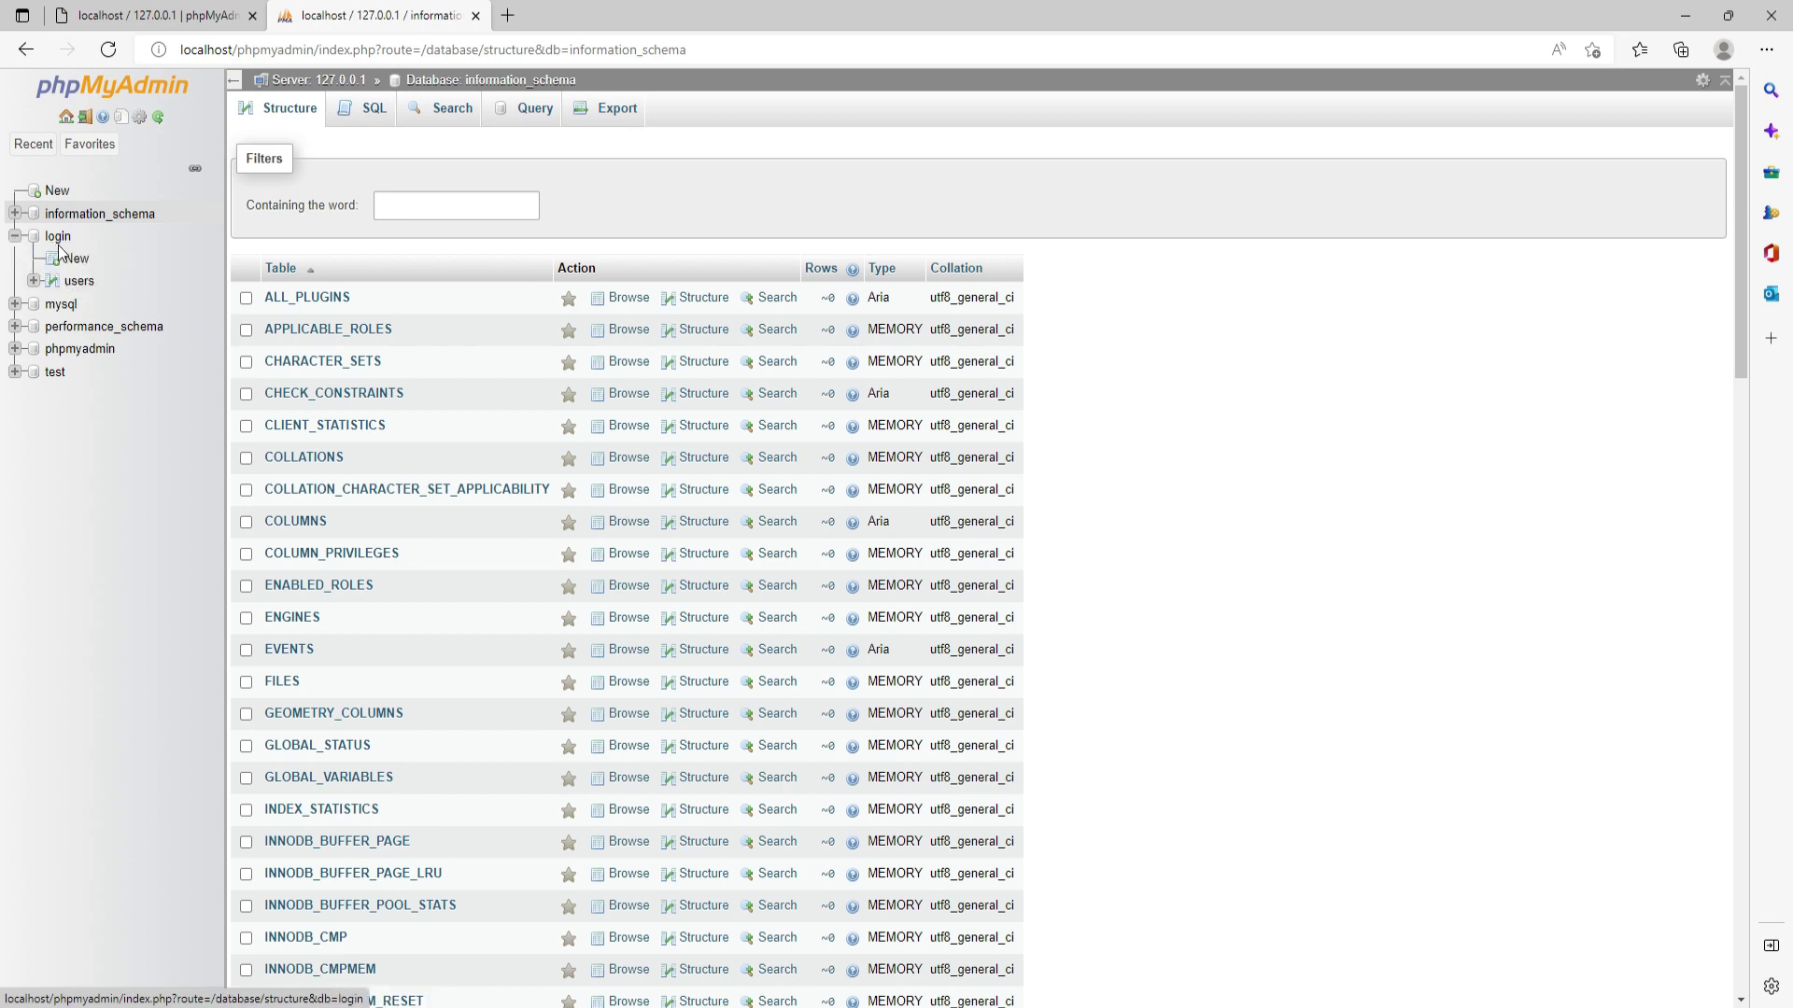
# Step: Open the login database from the list of all databases and select its users table
pyautogui.click(43, 193)
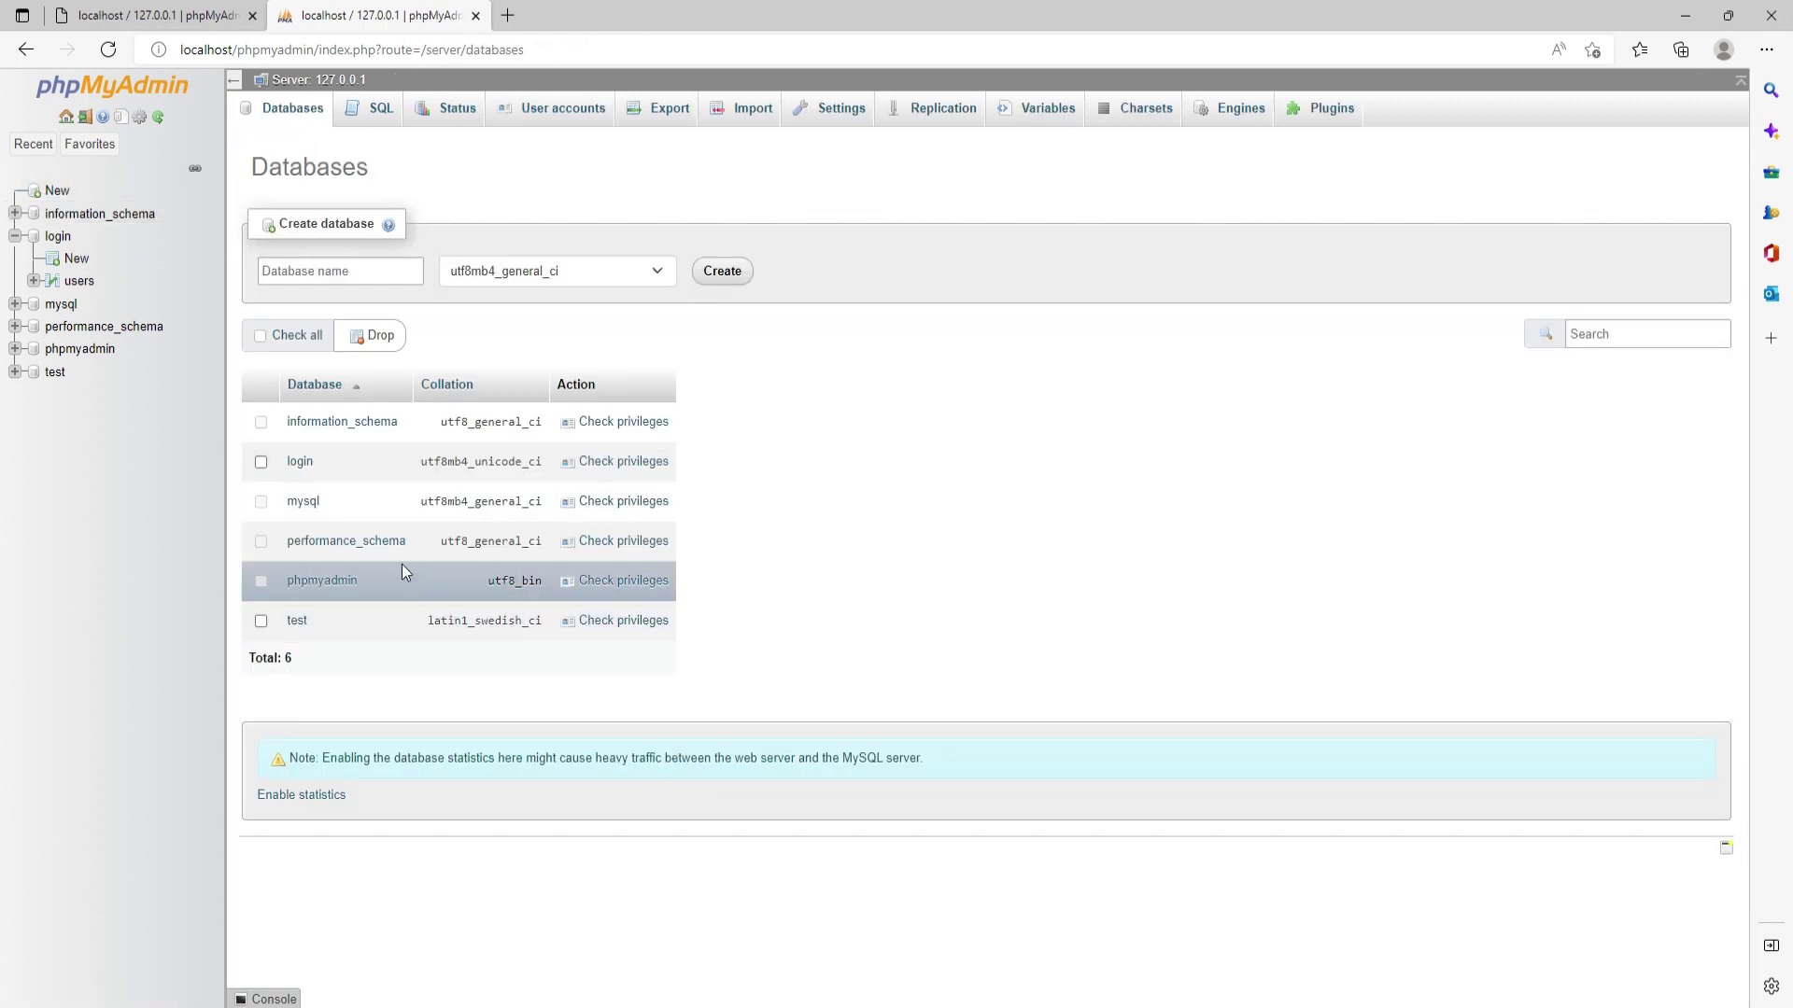
pyautogui.click(300, 463)
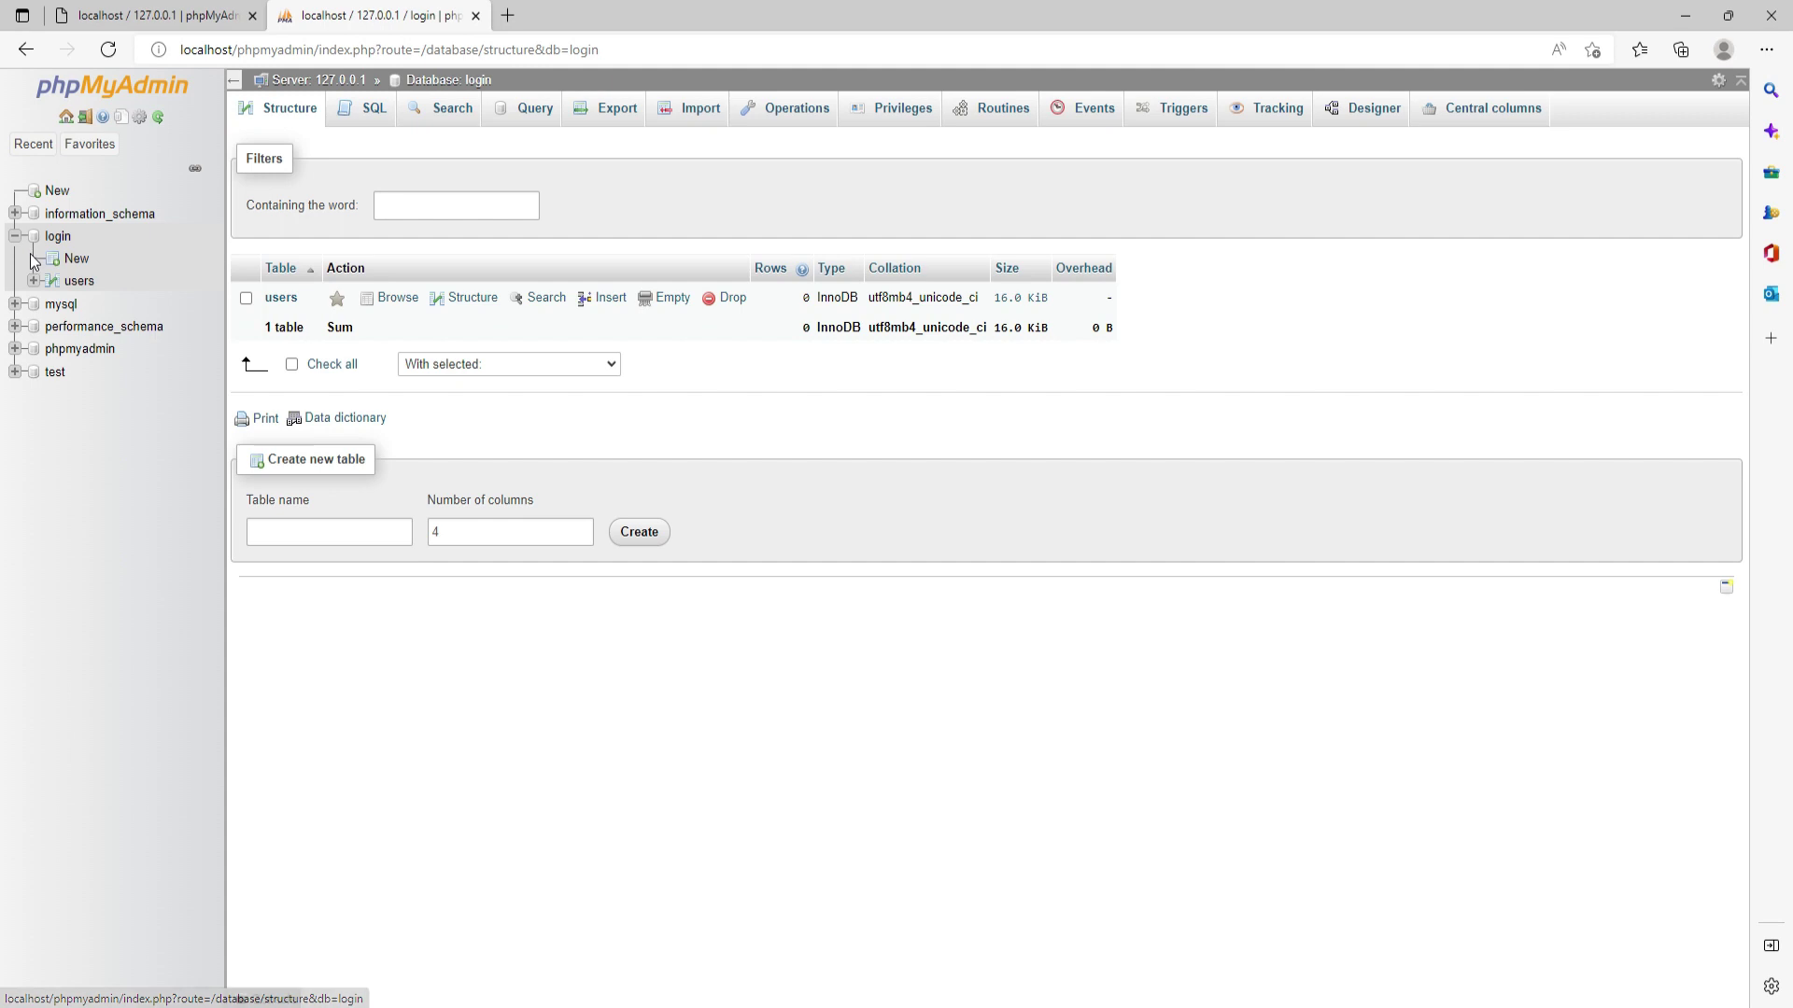
pyautogui.click(247, 300)
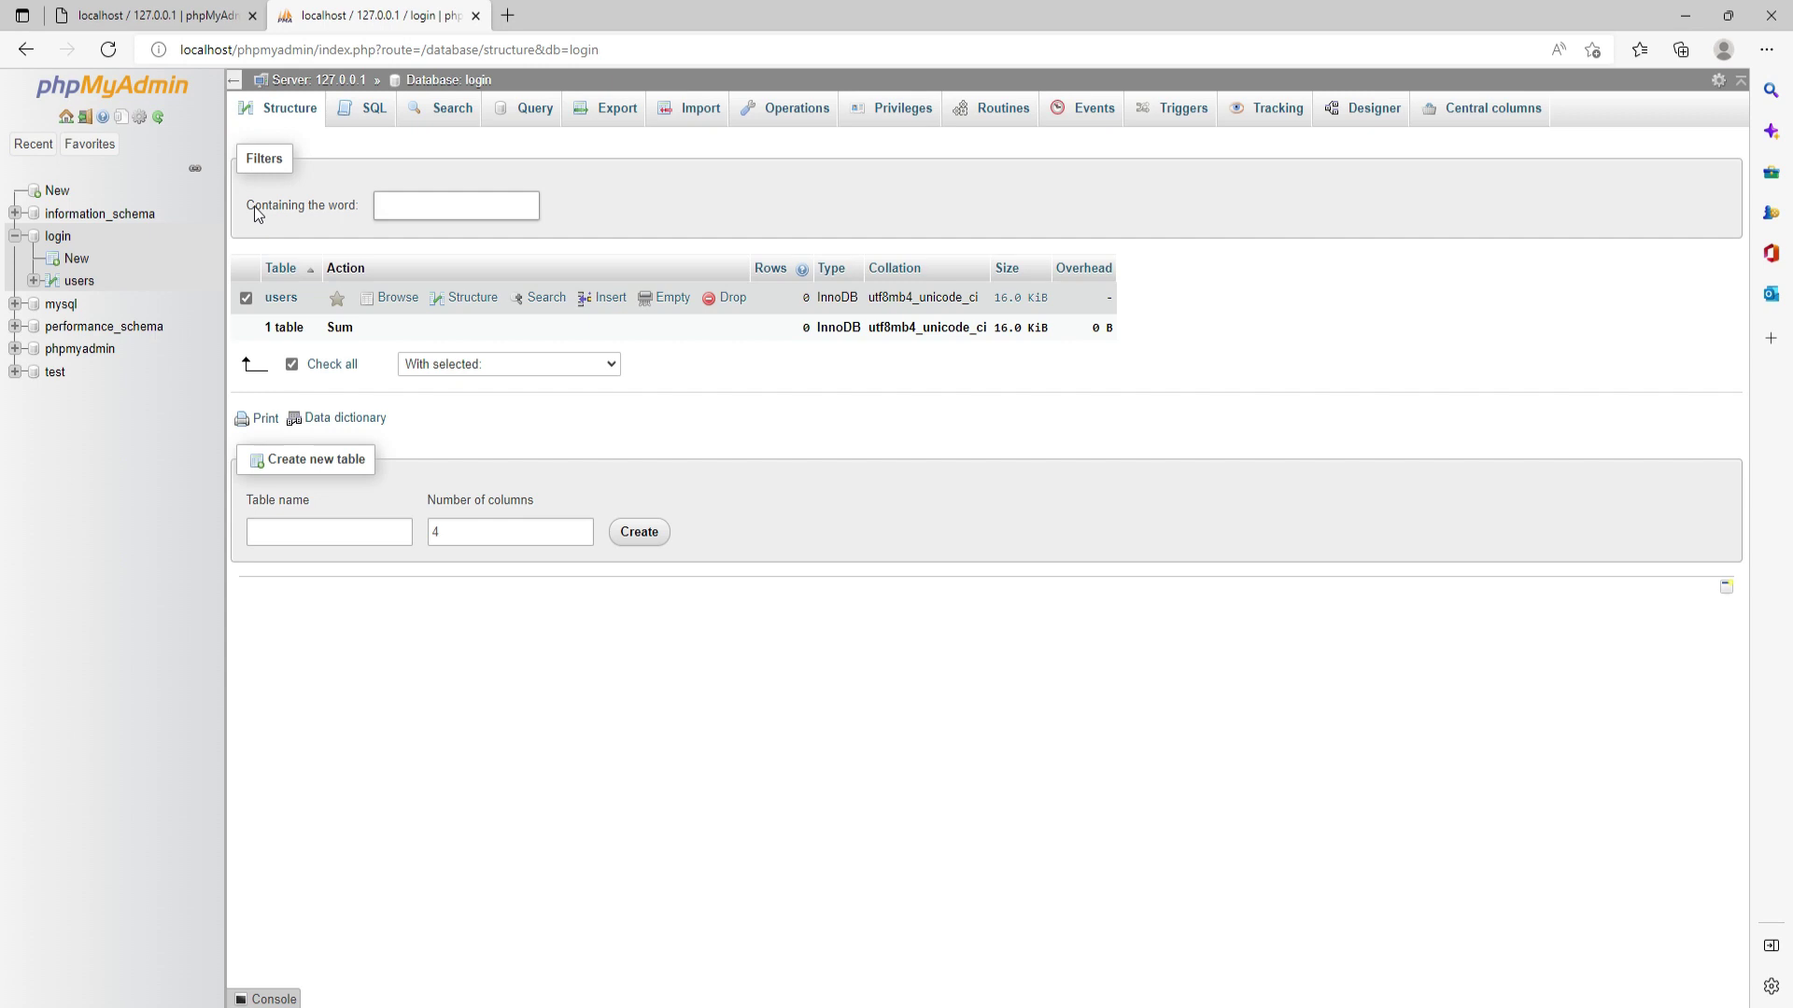
pyautogui.click(15, 236)
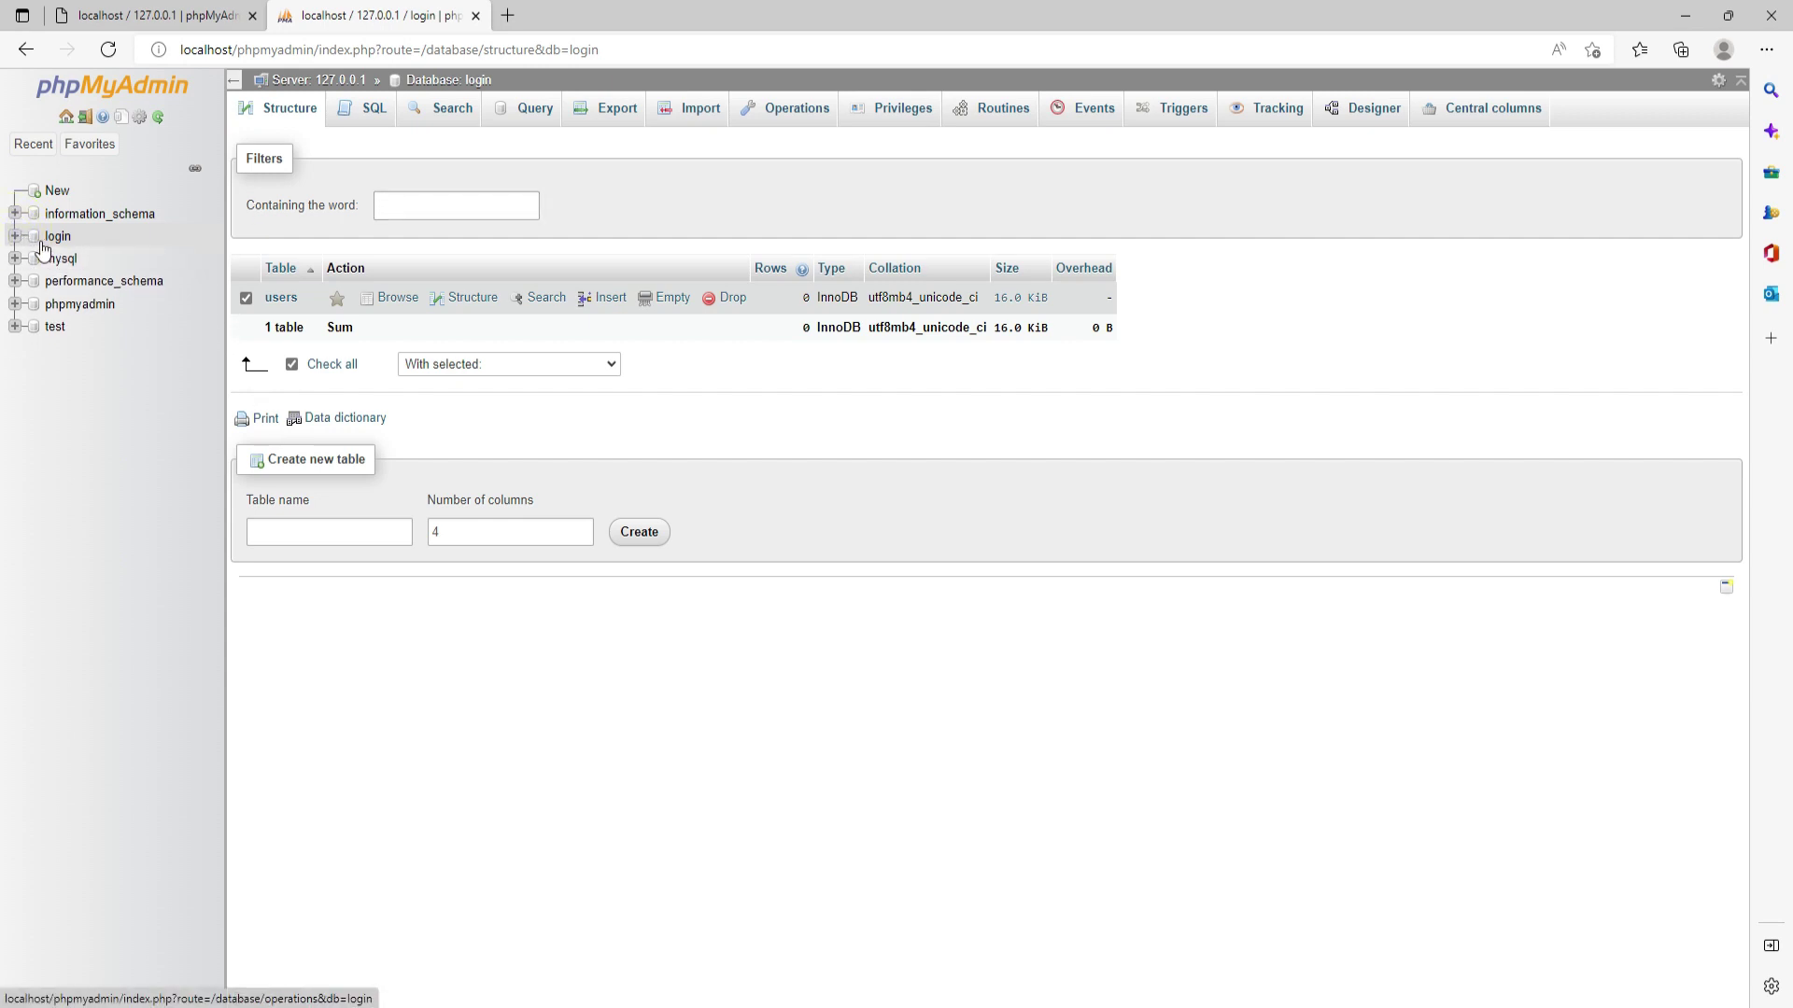
pyautogui.click(15, 237)
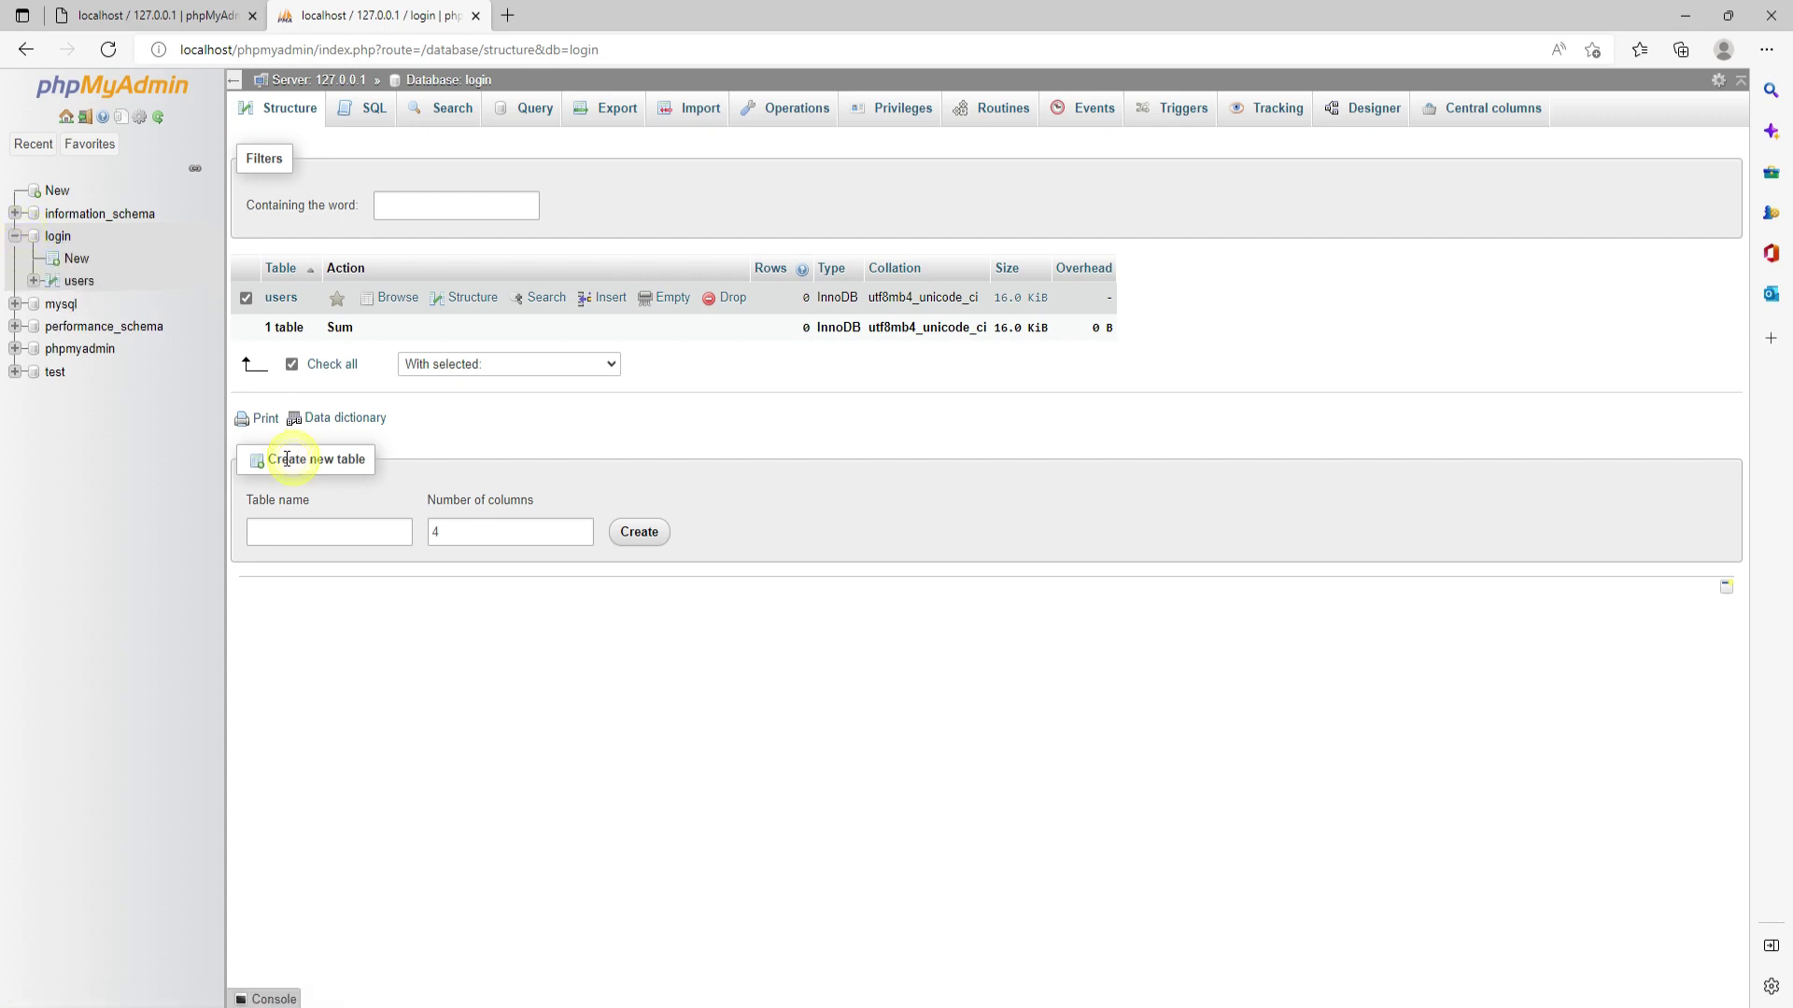
# Step: Open the operations page of the test database and enter "login" as the database comment
pyautogui.click(44, 194)
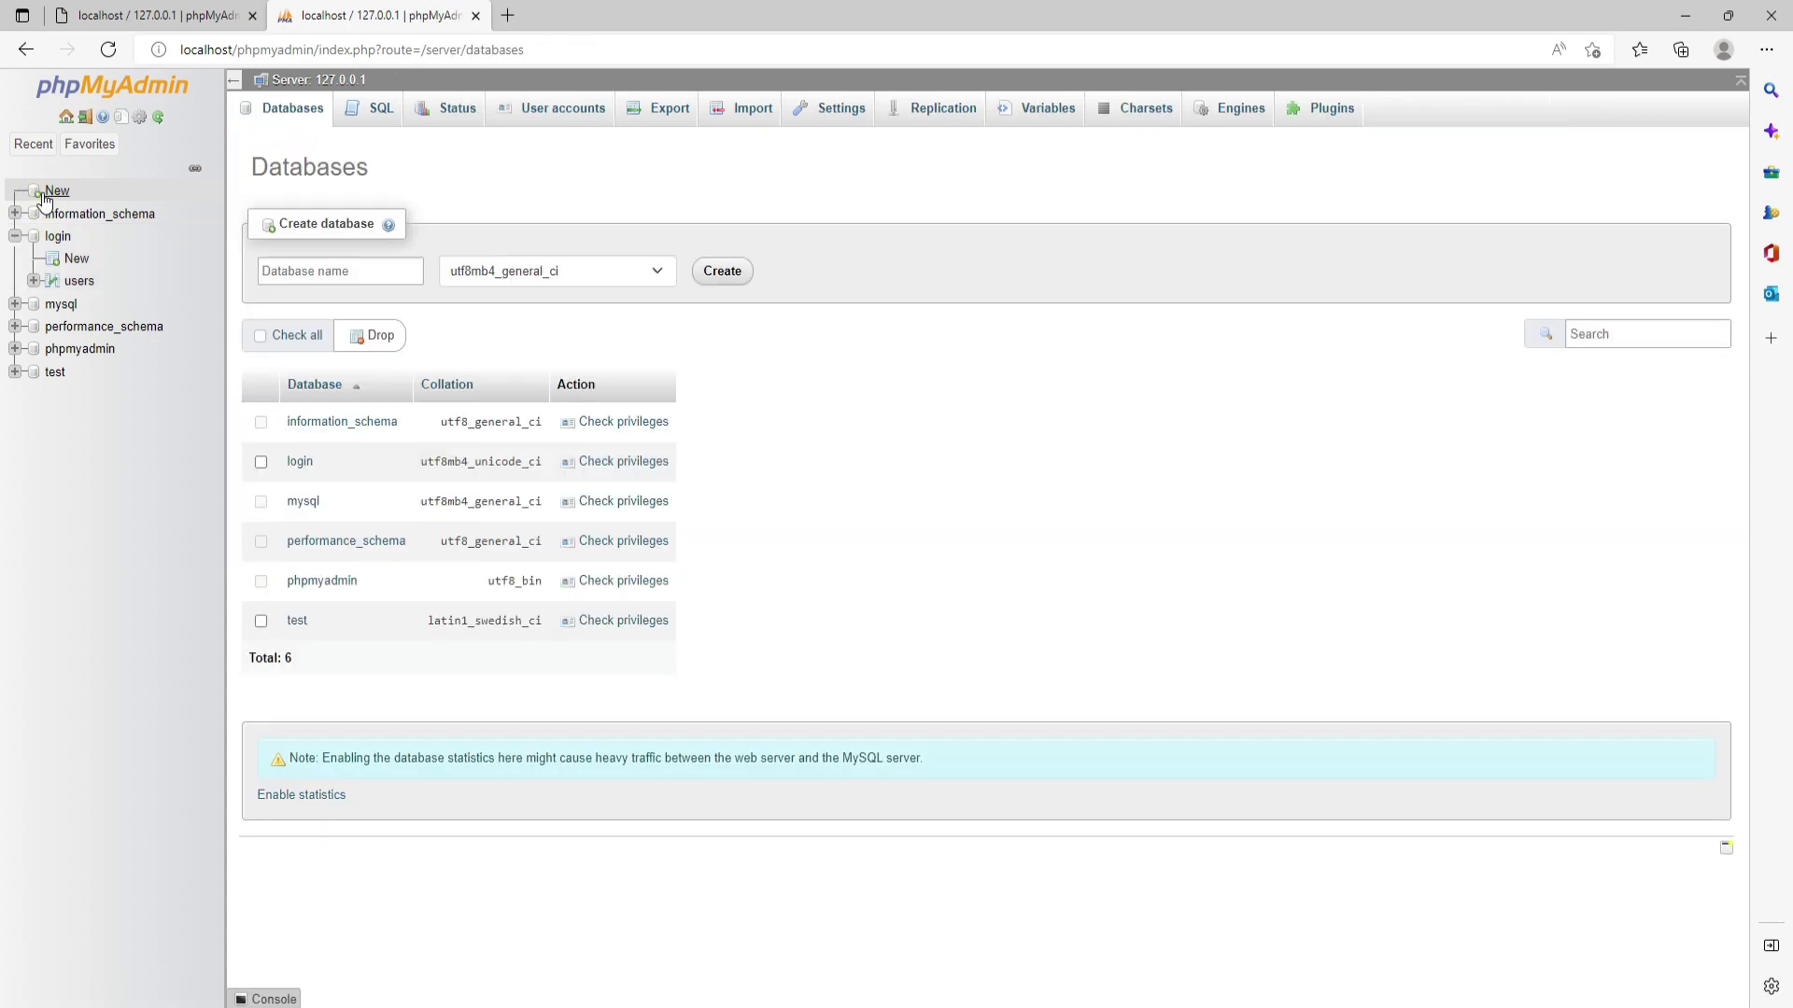
pyautogui.click(299, 272)
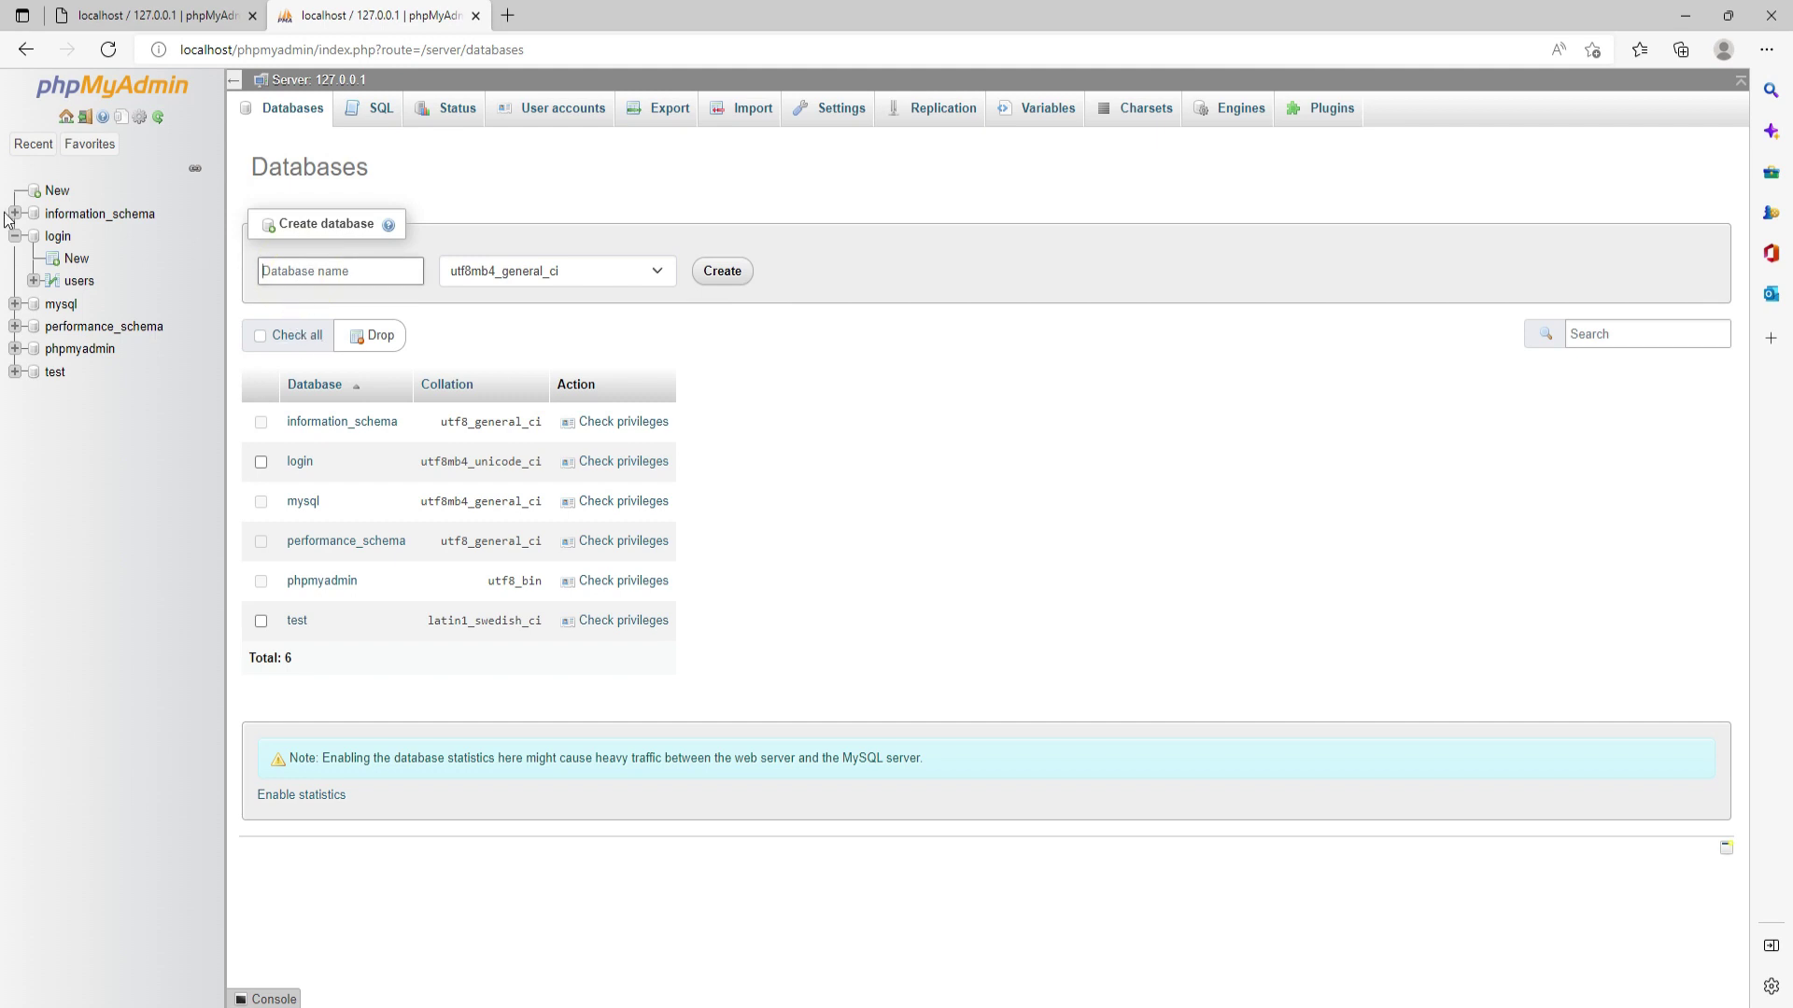
pyautogui.click(33, 375)
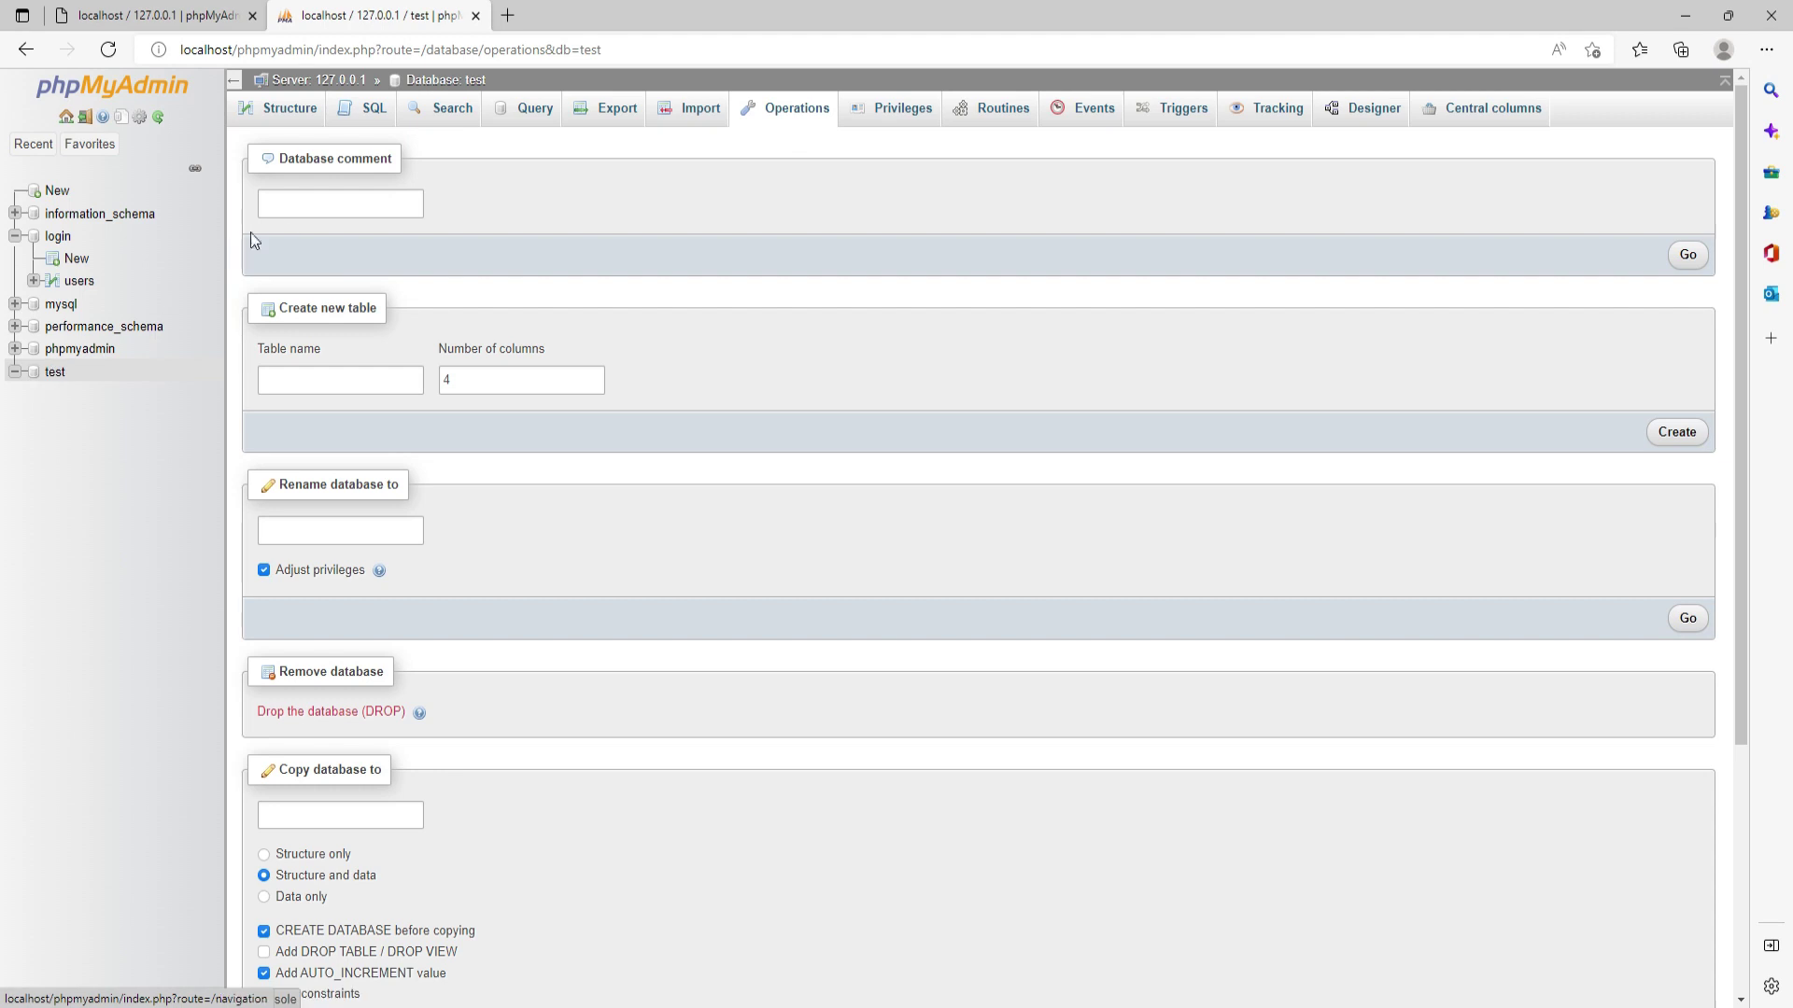
pyautogui.click(307, 206)
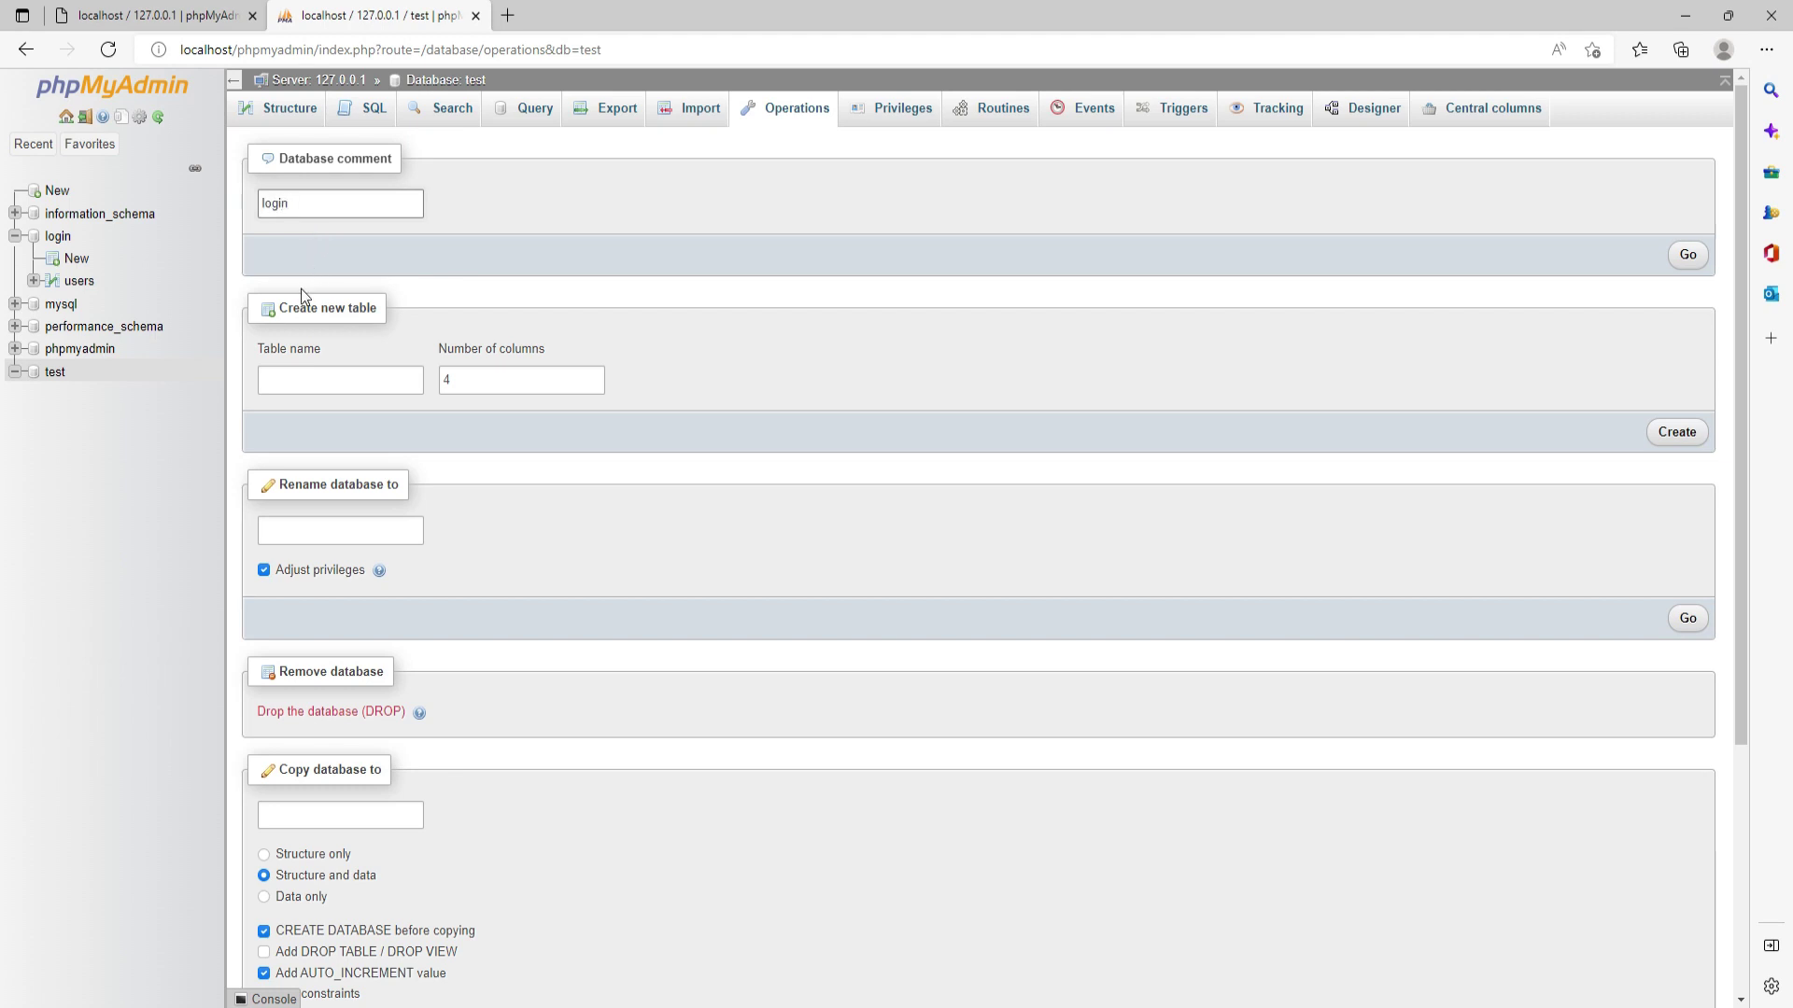
# Step: Start a new four-column table named 7 in the test database
pyautogui.click(290, 391)
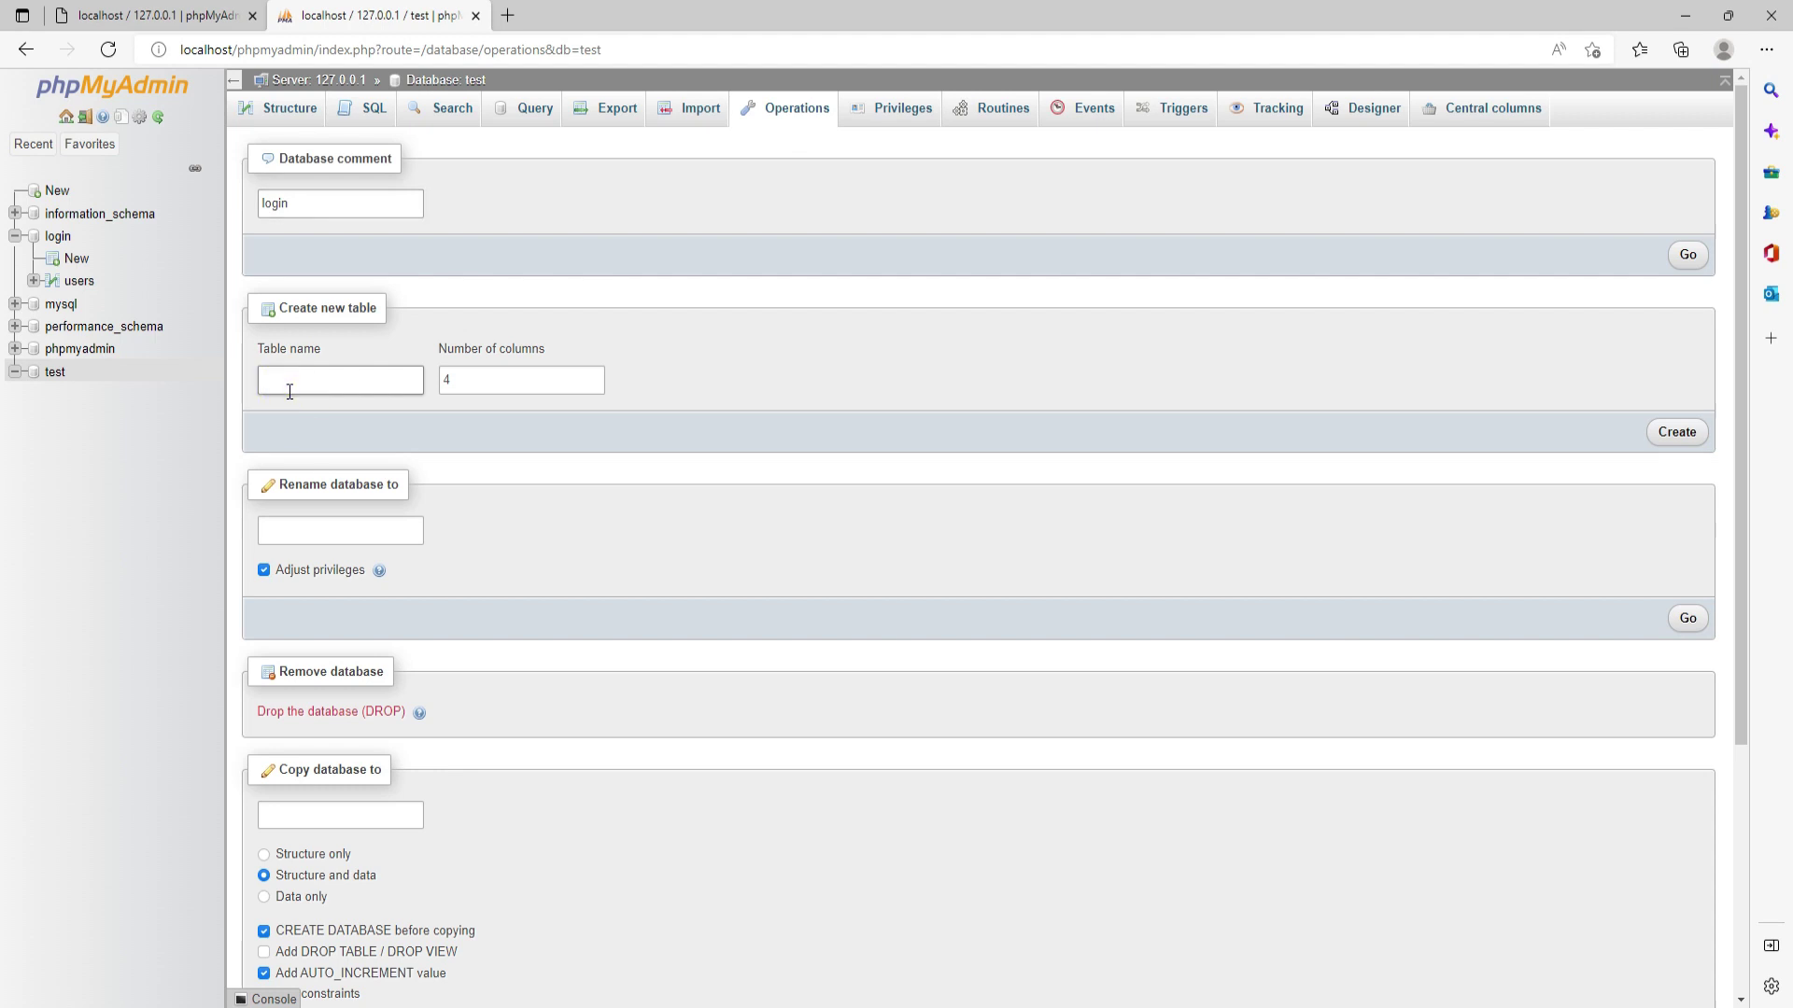
pyautogui.write('7')
pyautogui.click(288, 166)
pyautogui.scroll(-3, 334, 593)
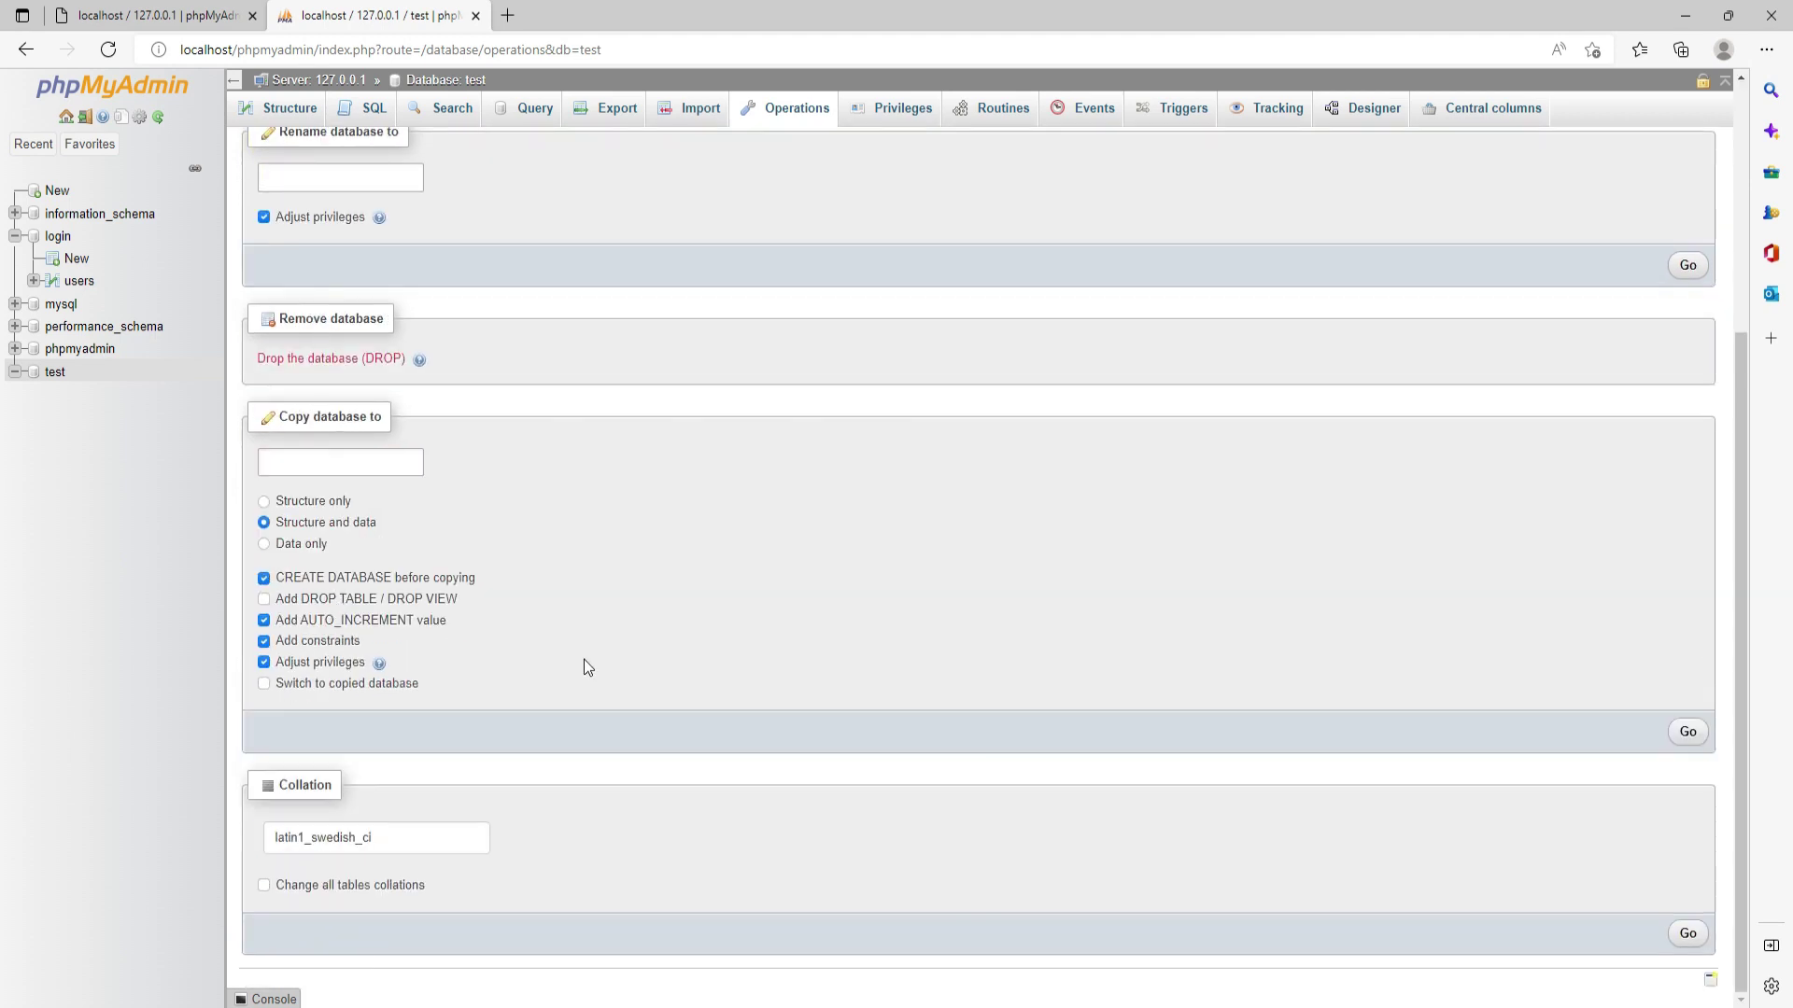
pyautogui.scroll(3, 779, 698)
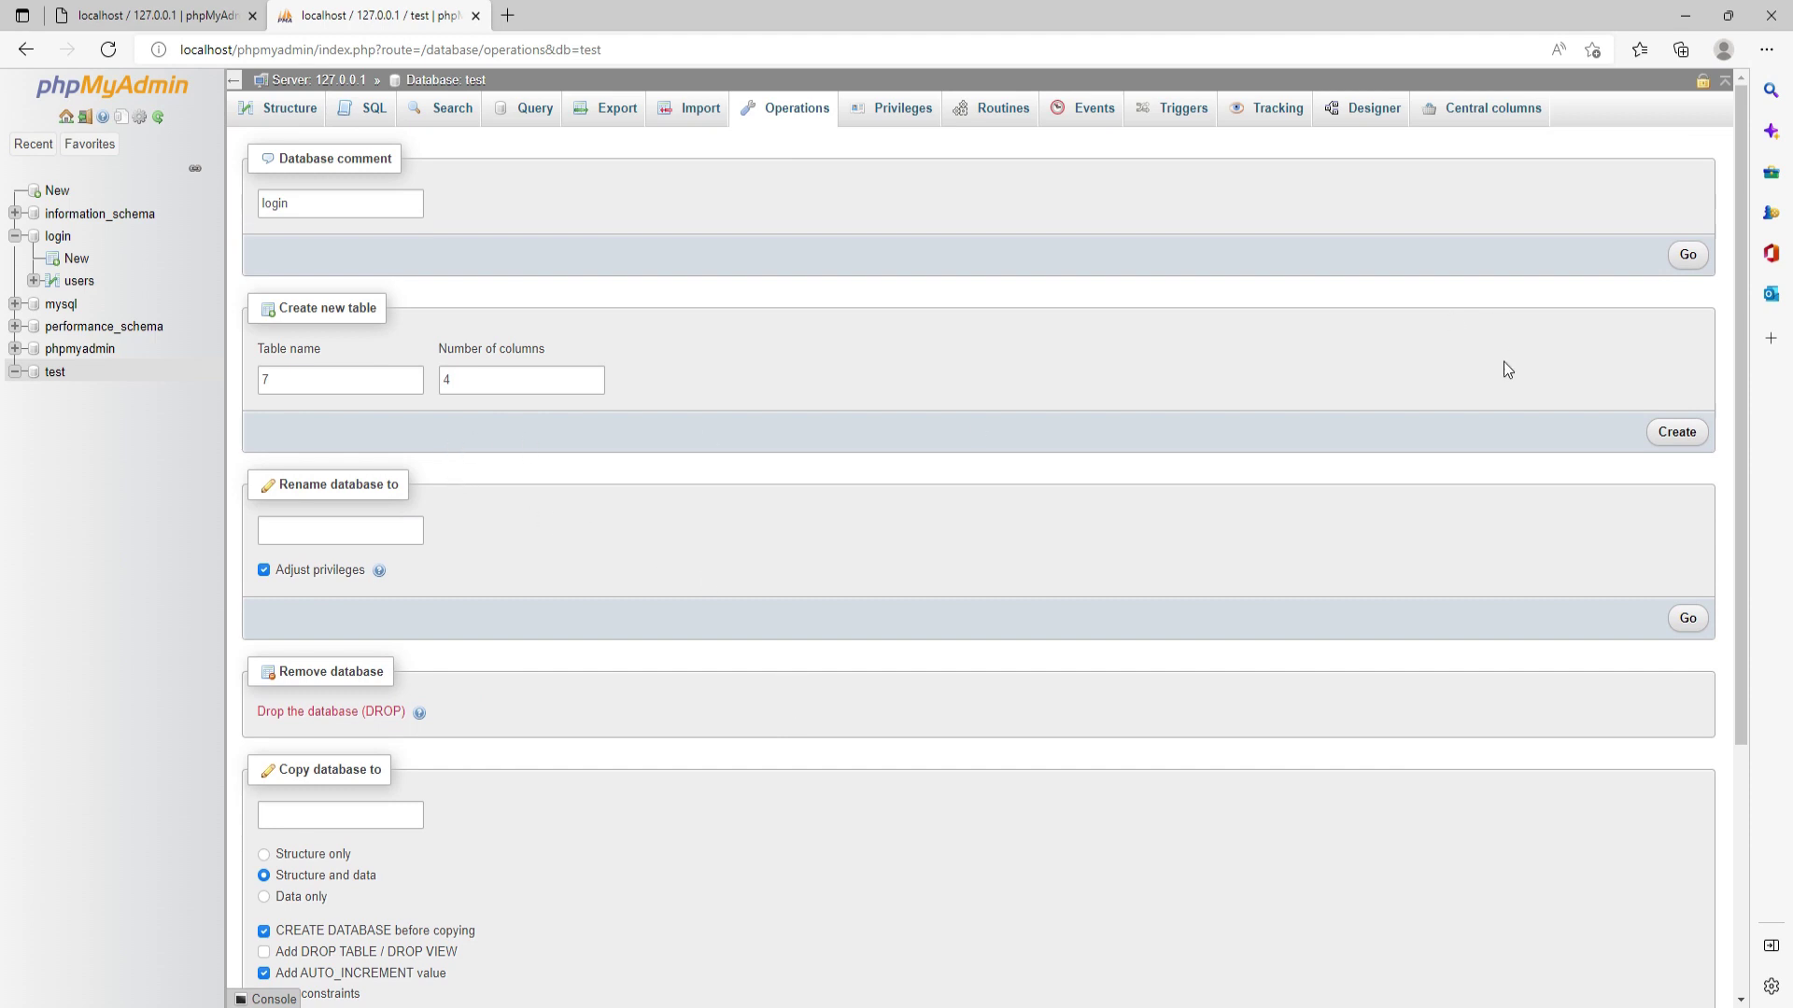
pyautogui.click(1675, 439)
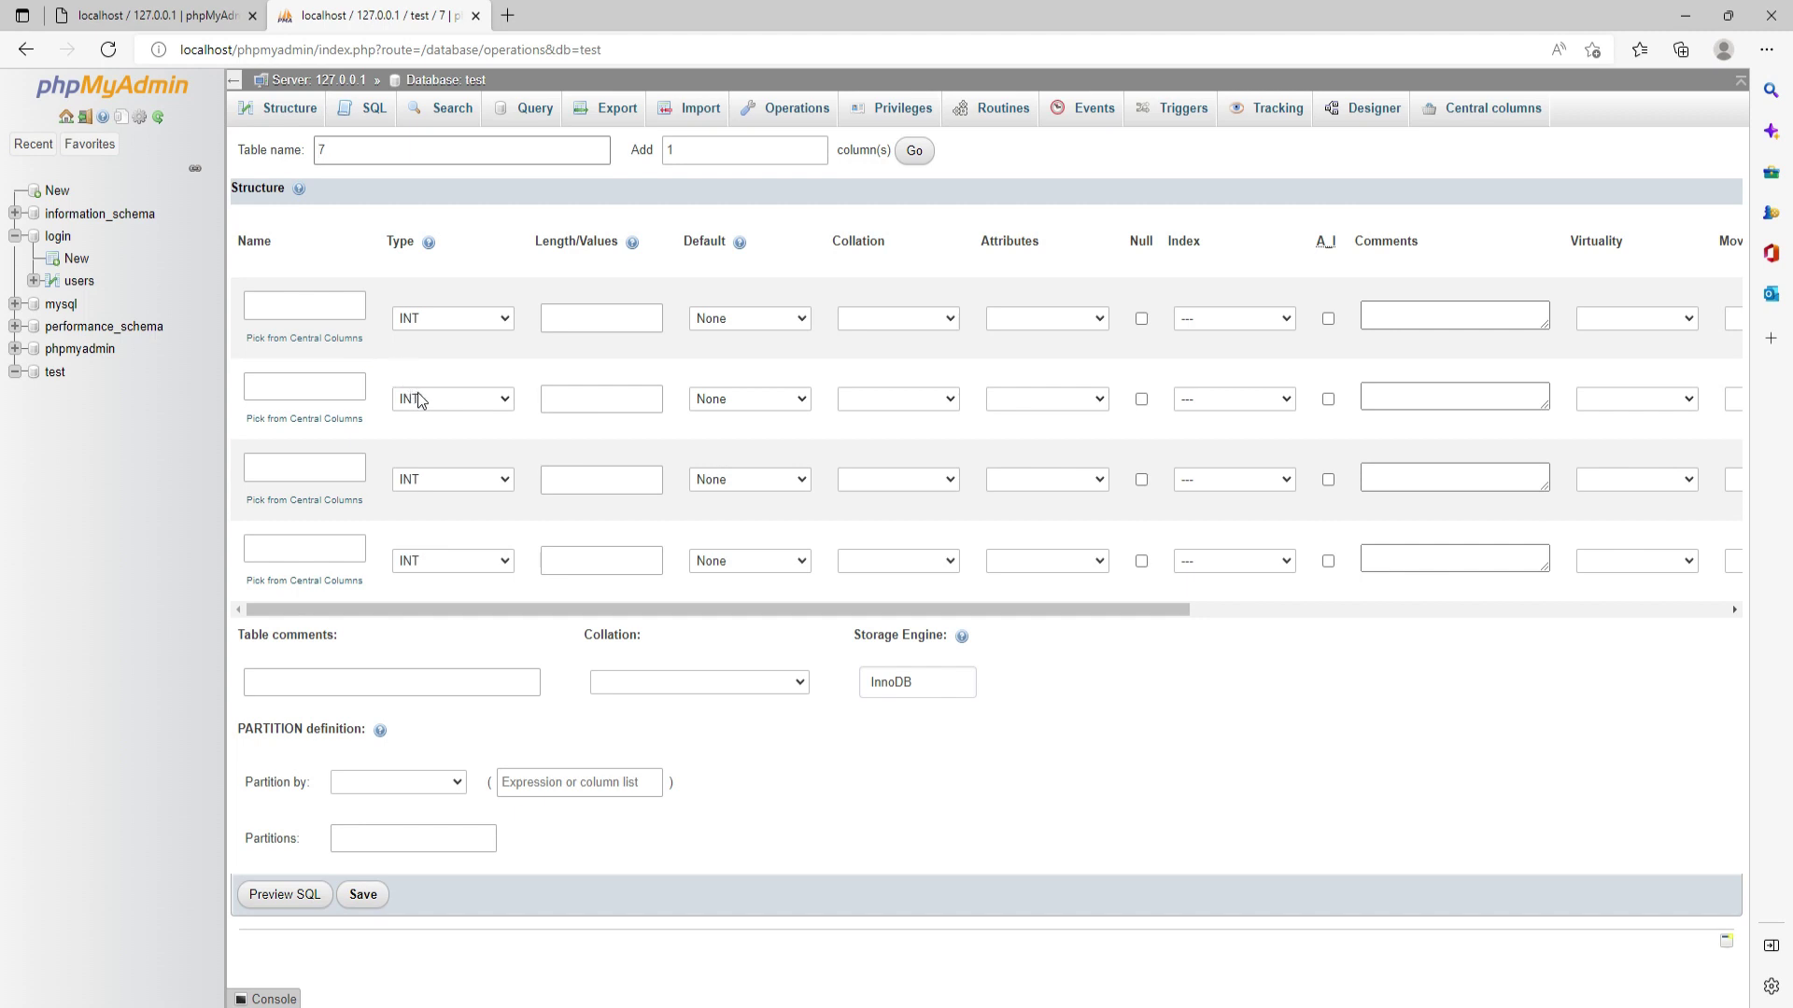
# Step: Add 7 more columns to the structure of the new table
pyautogui.doubleClick(690, 151)
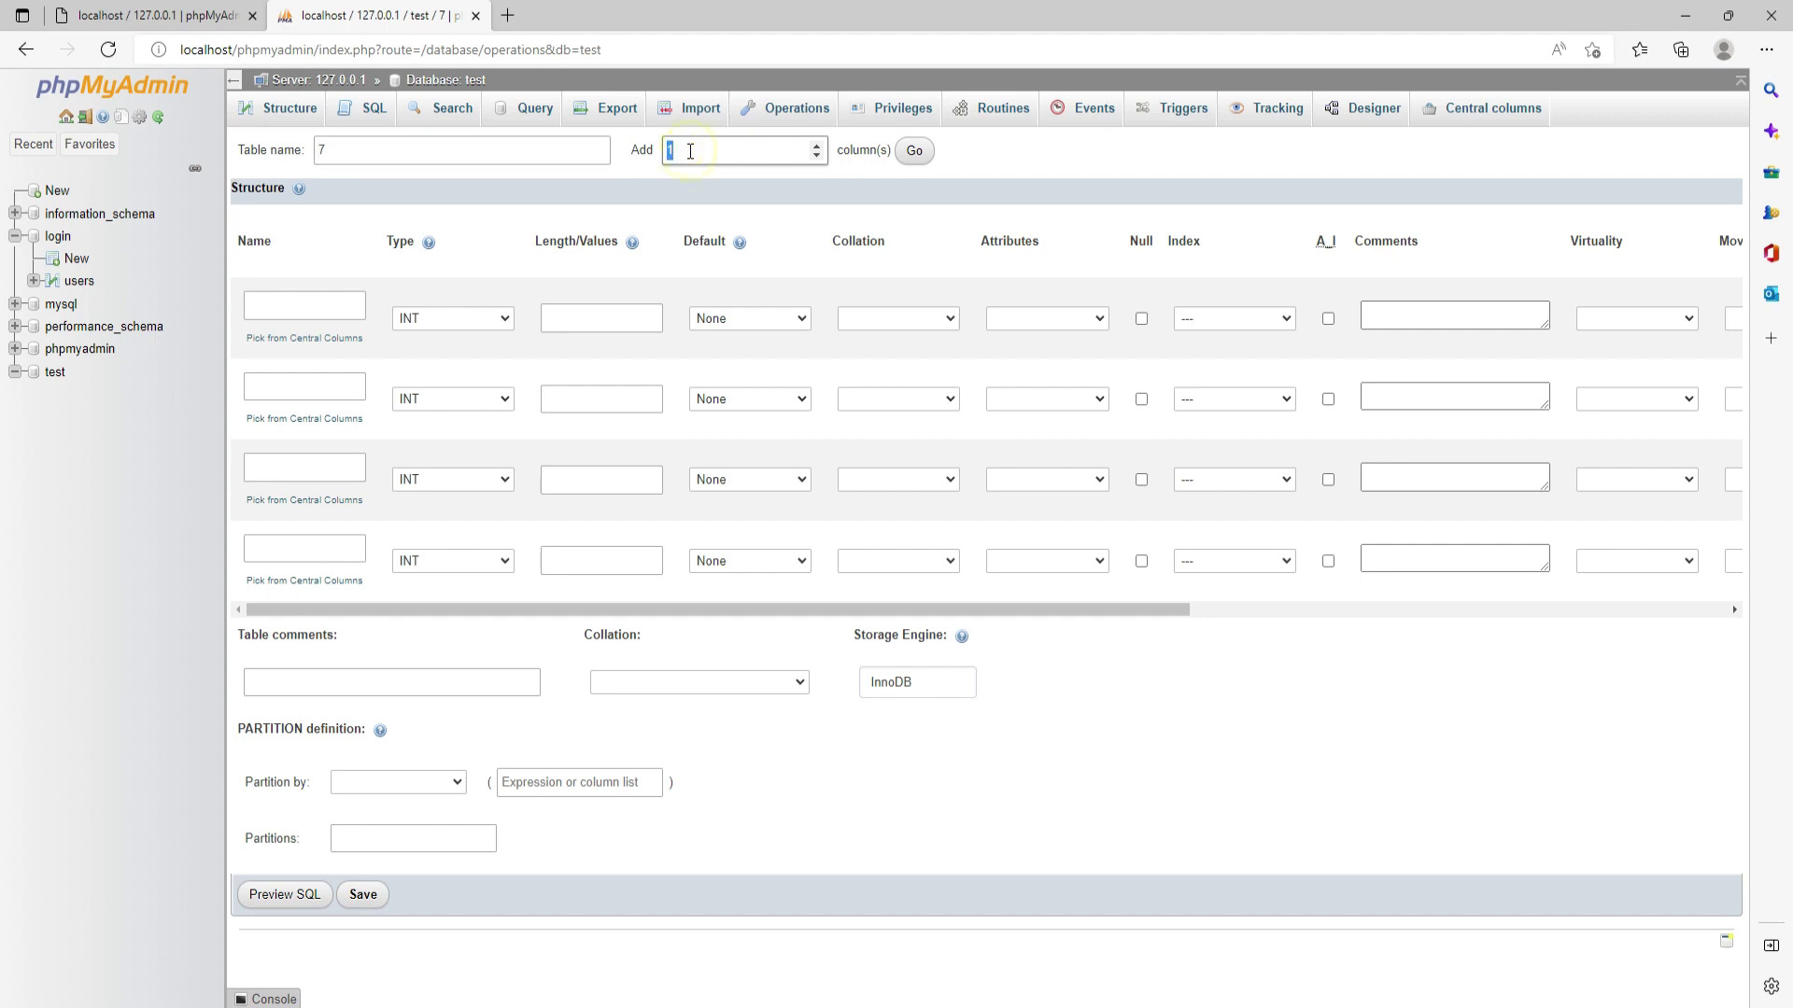
pyautogui.write('7')
pyautogui.click(930, 163)
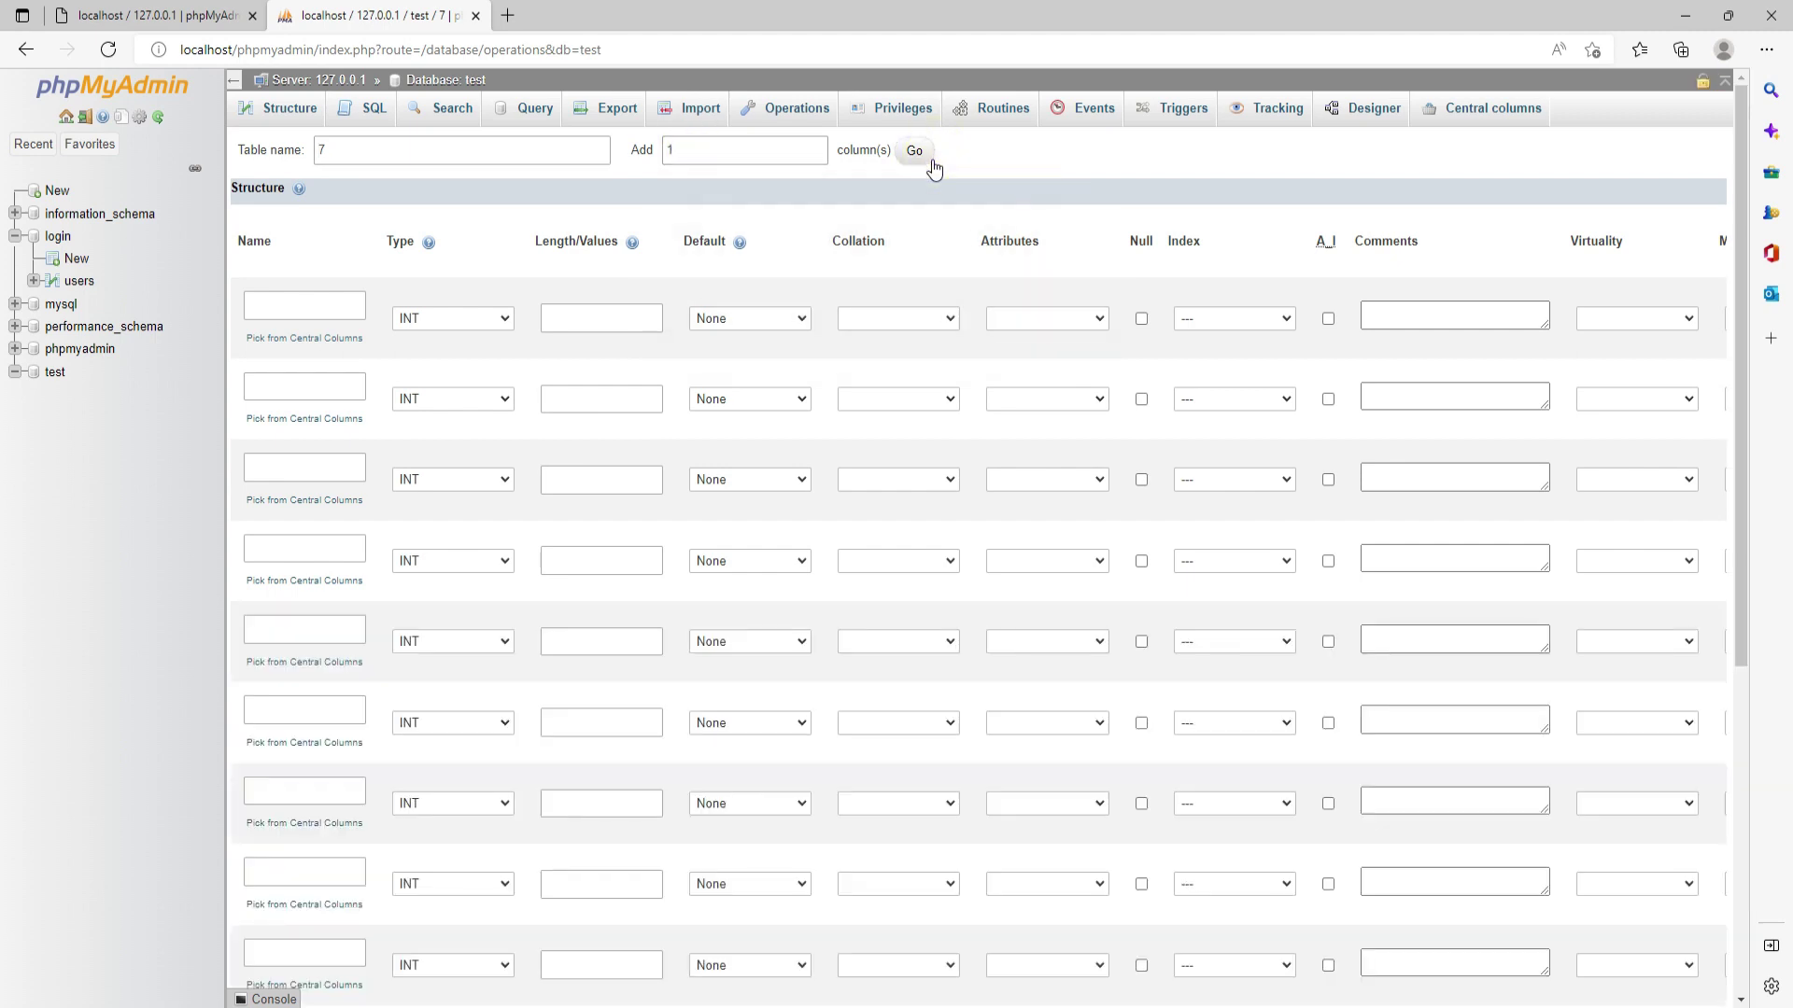
pyautogui.scroll(-8, 803, 326)
pyautogui.scroll(8, 796, 345)
pyautogui.scroll(-3, 796, 343)
pyautogui.scroll(3, 814, 345)
# Step: Name the first five columns of the table Name, Username, Email, Phone and Address
pyautogui.click(280, 304)
pyautogui.write('Name')
pyautogui.click(284, 390)
pyautogui.write('Username')
pyautogui.click(282, 469)
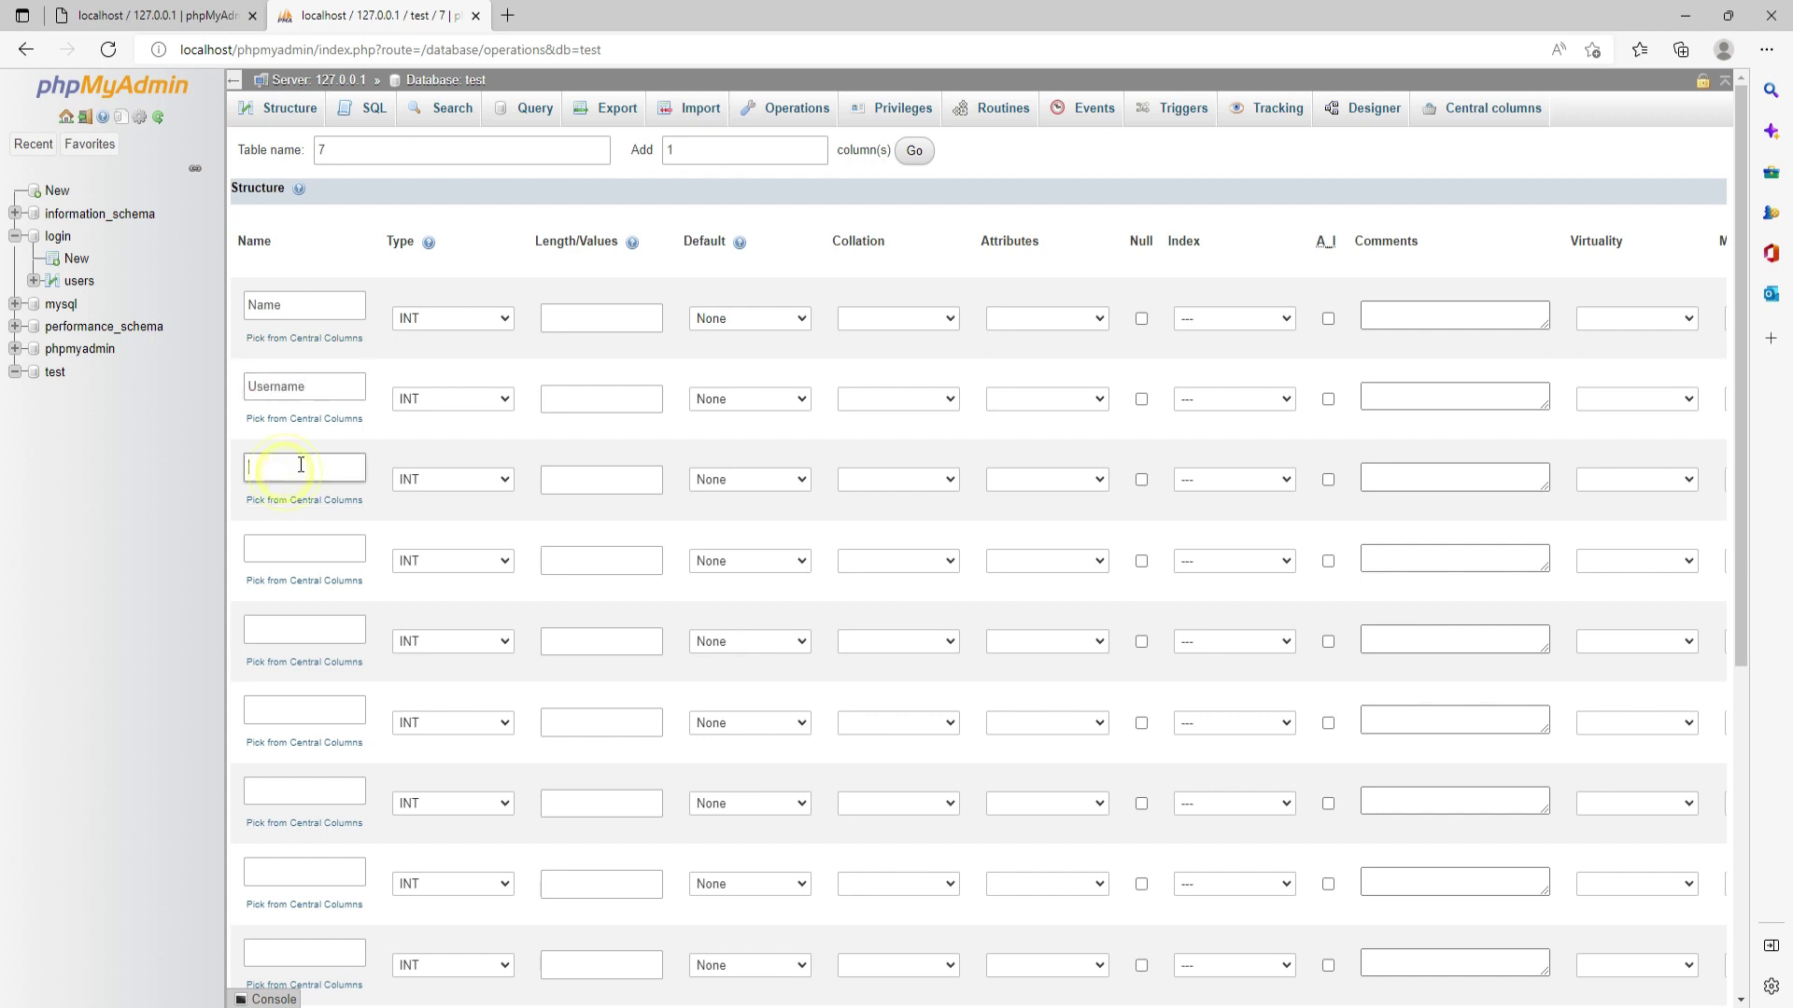
pyautogui.write('Email')
pyautogui.click(278, 548)
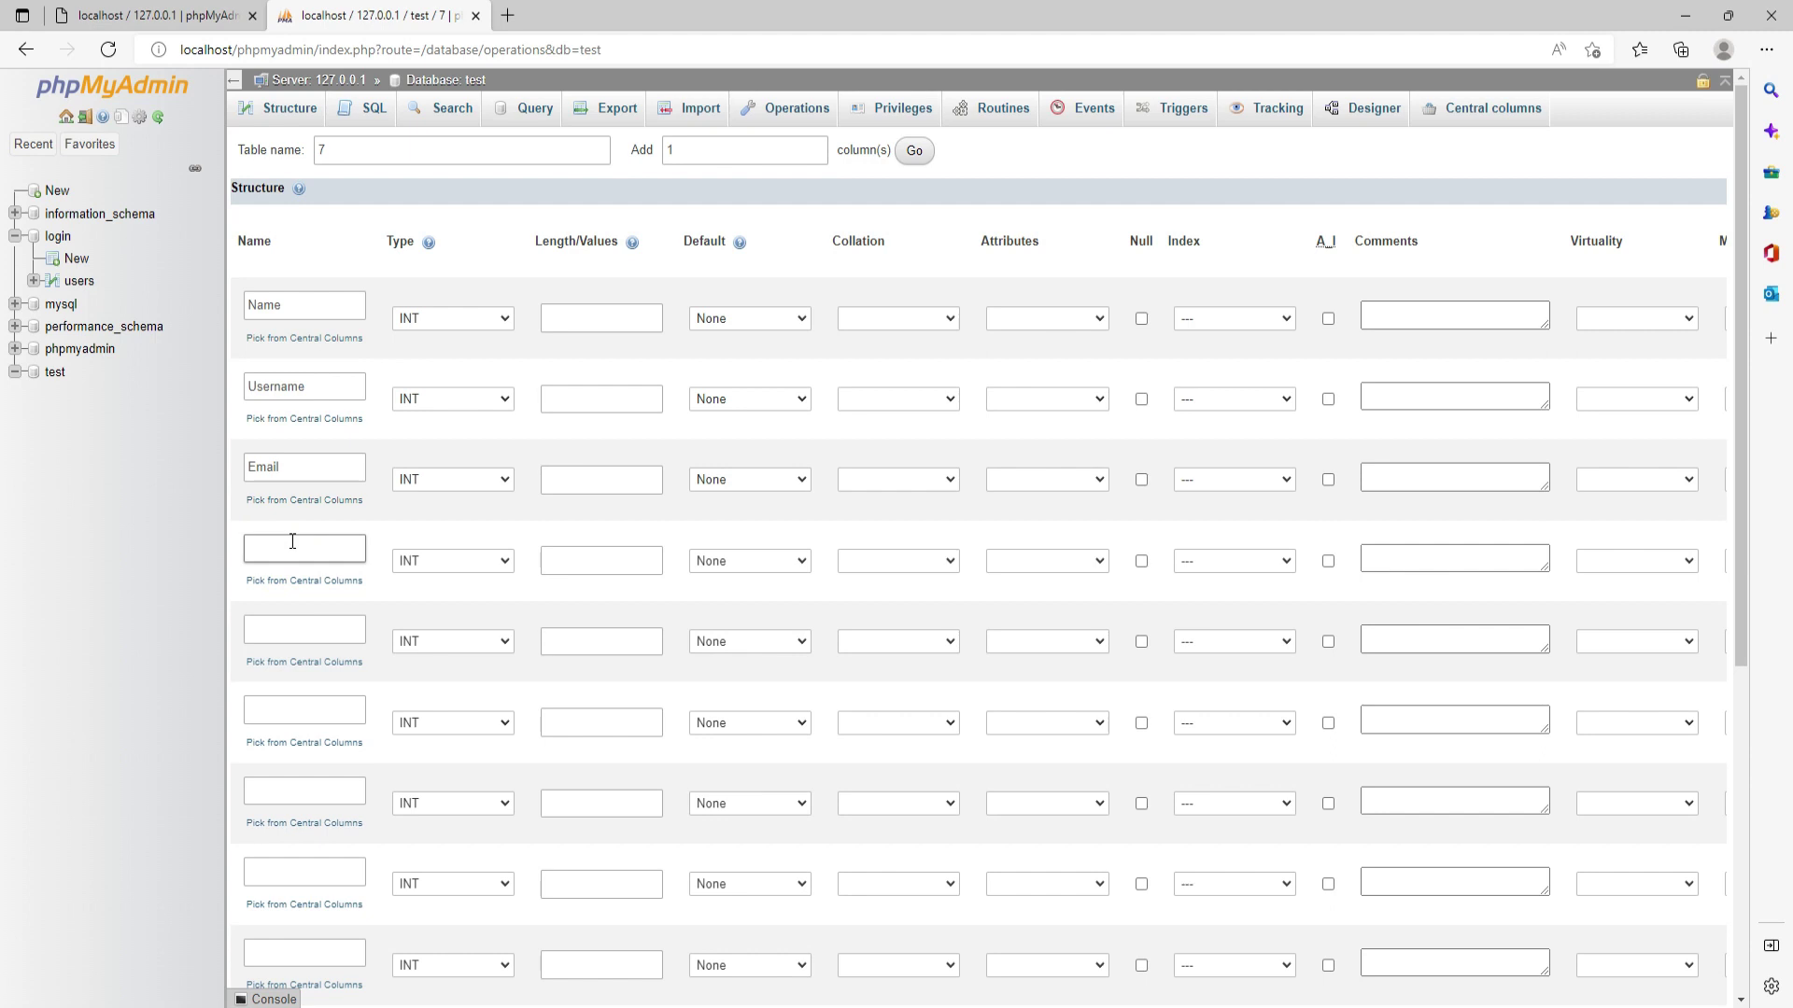
pyautogui.write('Phone')
pyautogui.click(264, 630)
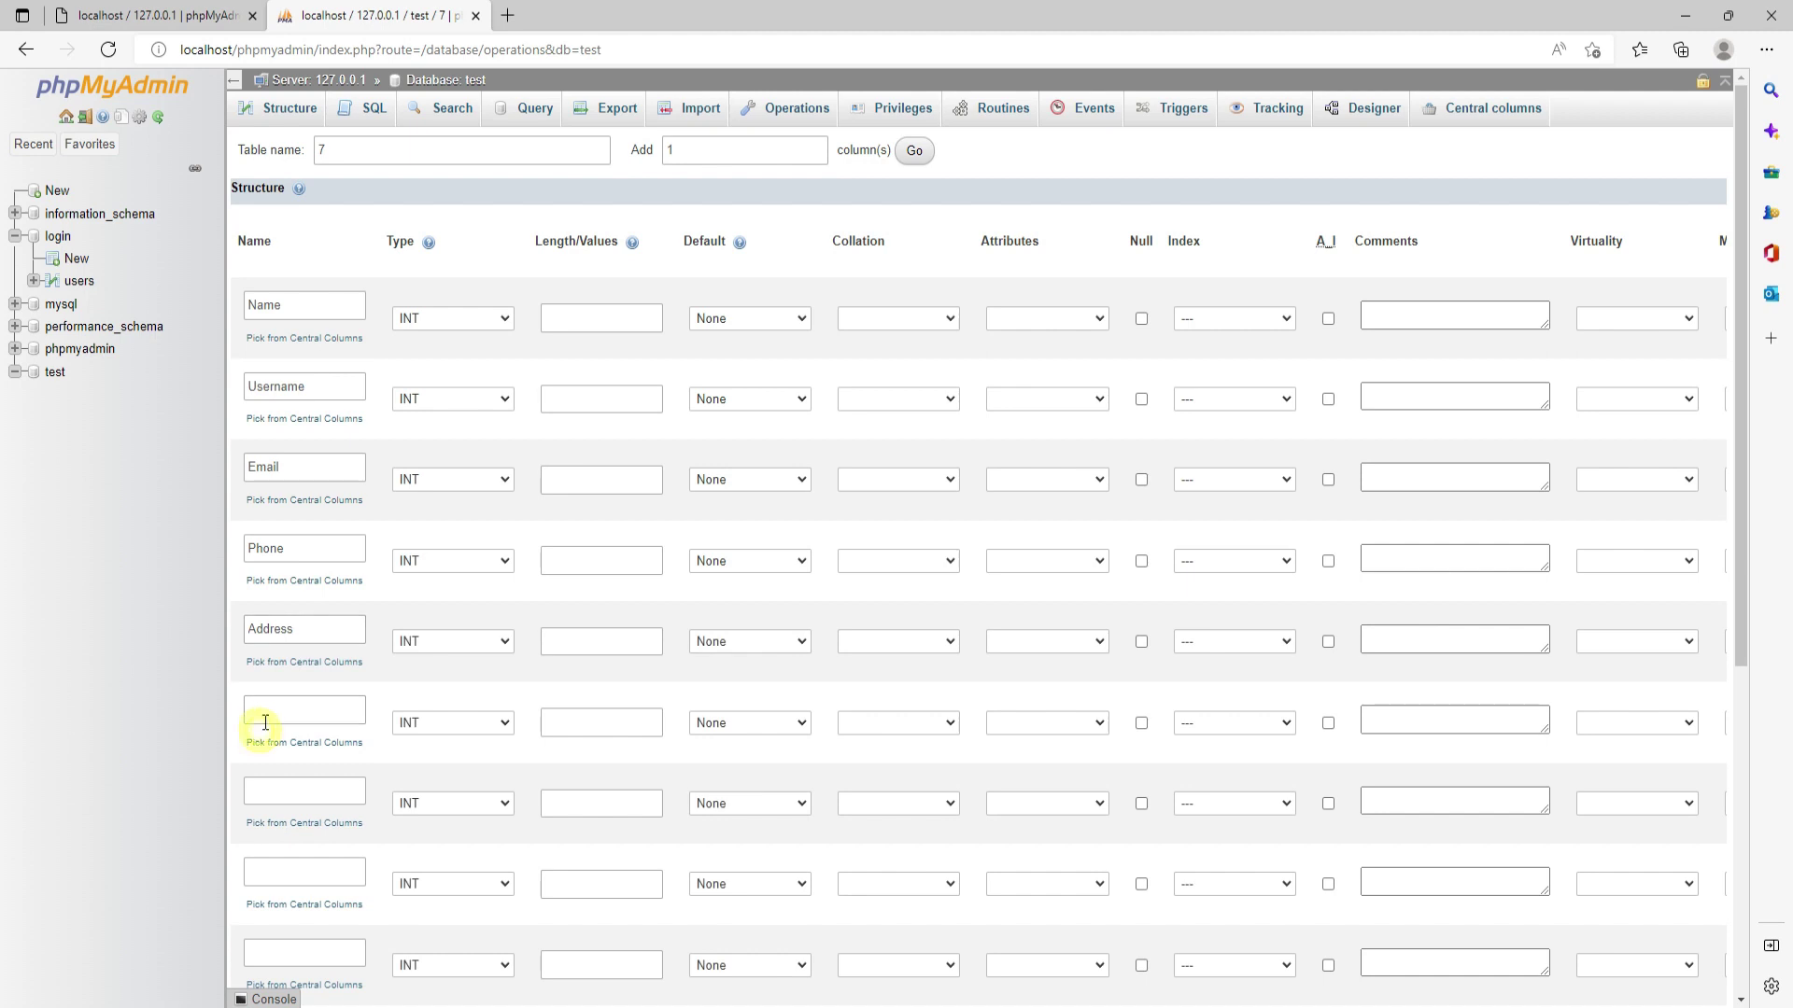
pyautogui.scroll(-3, 245, 642)
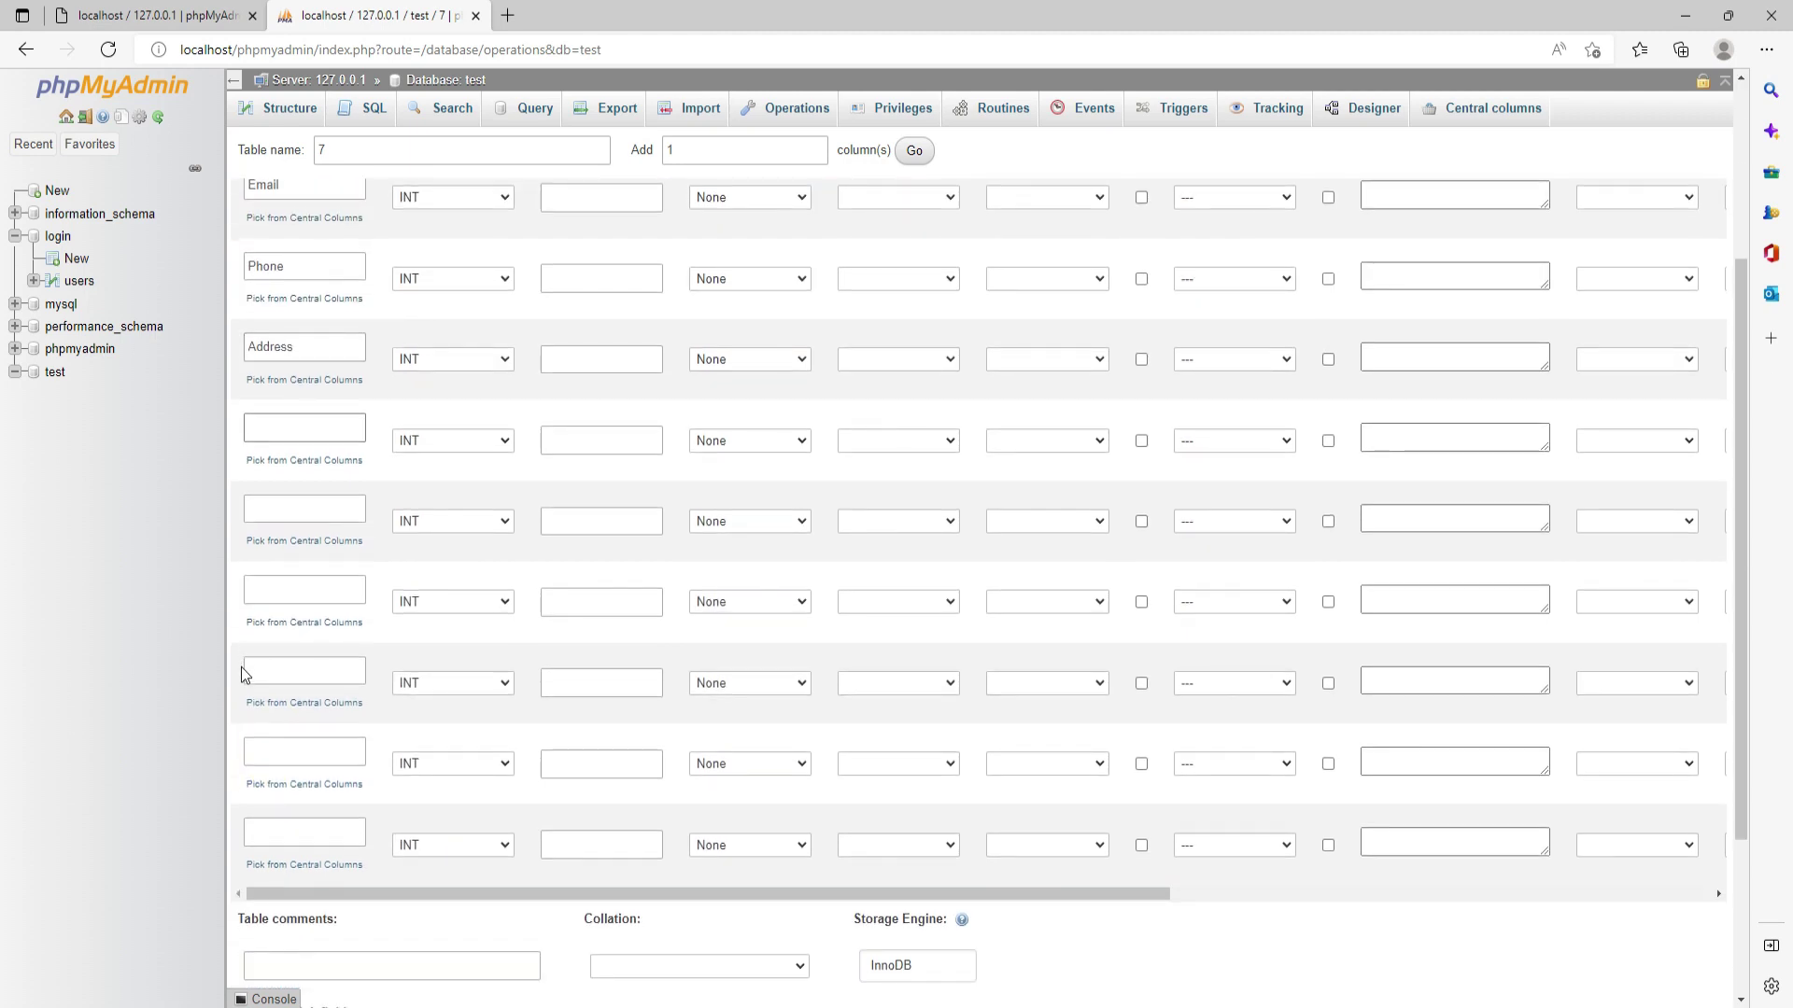
pyautogui.scroll(3, 241, 668)
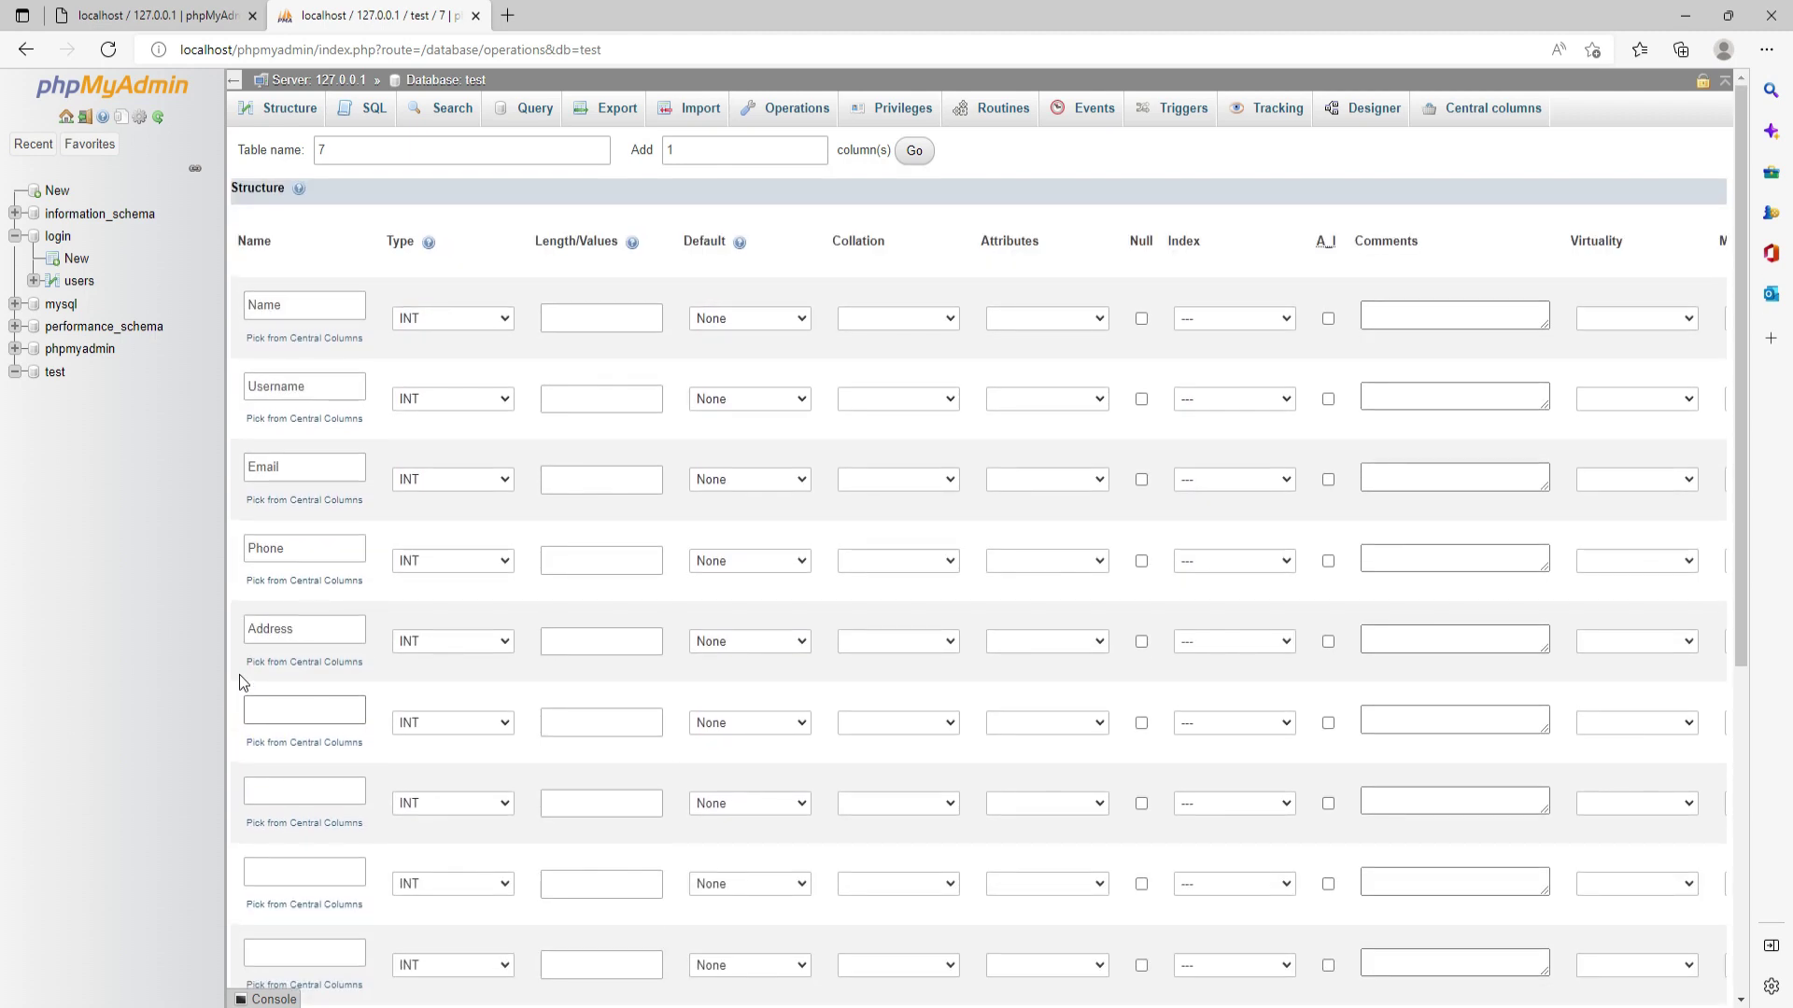
pyautogui.scroll(-3, 248, 695)
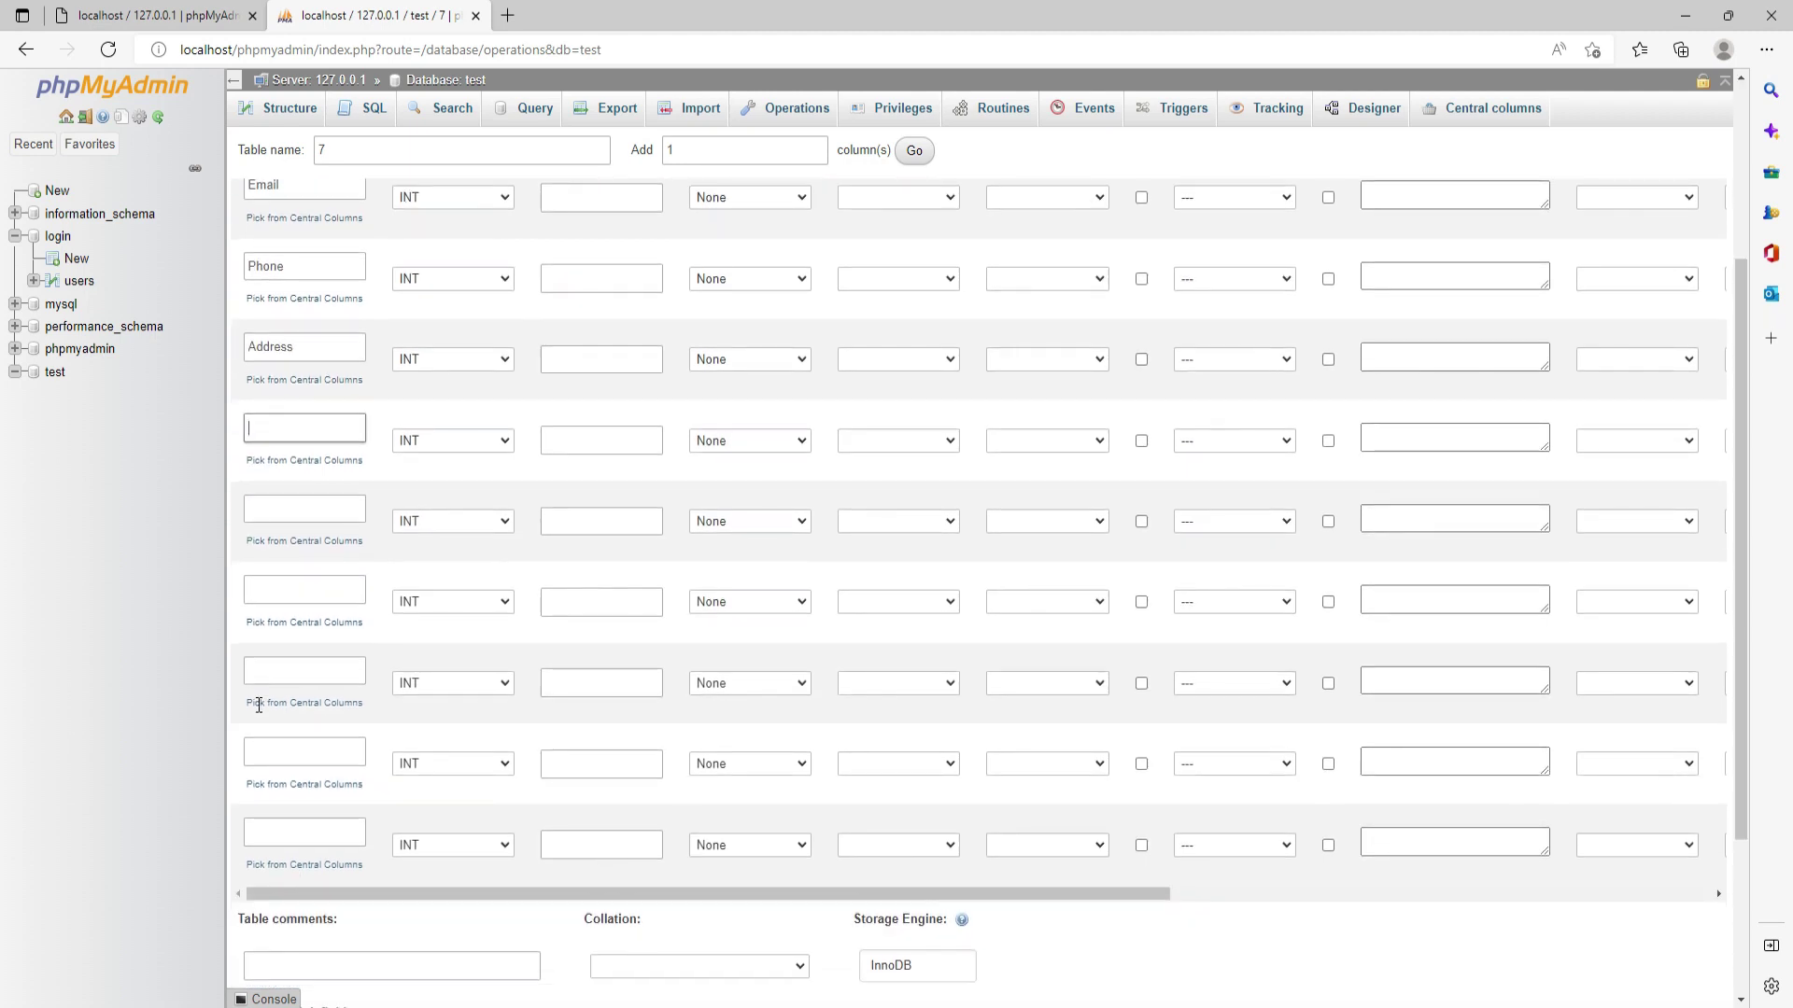
pyautogui.scroll(3, 258, 713)
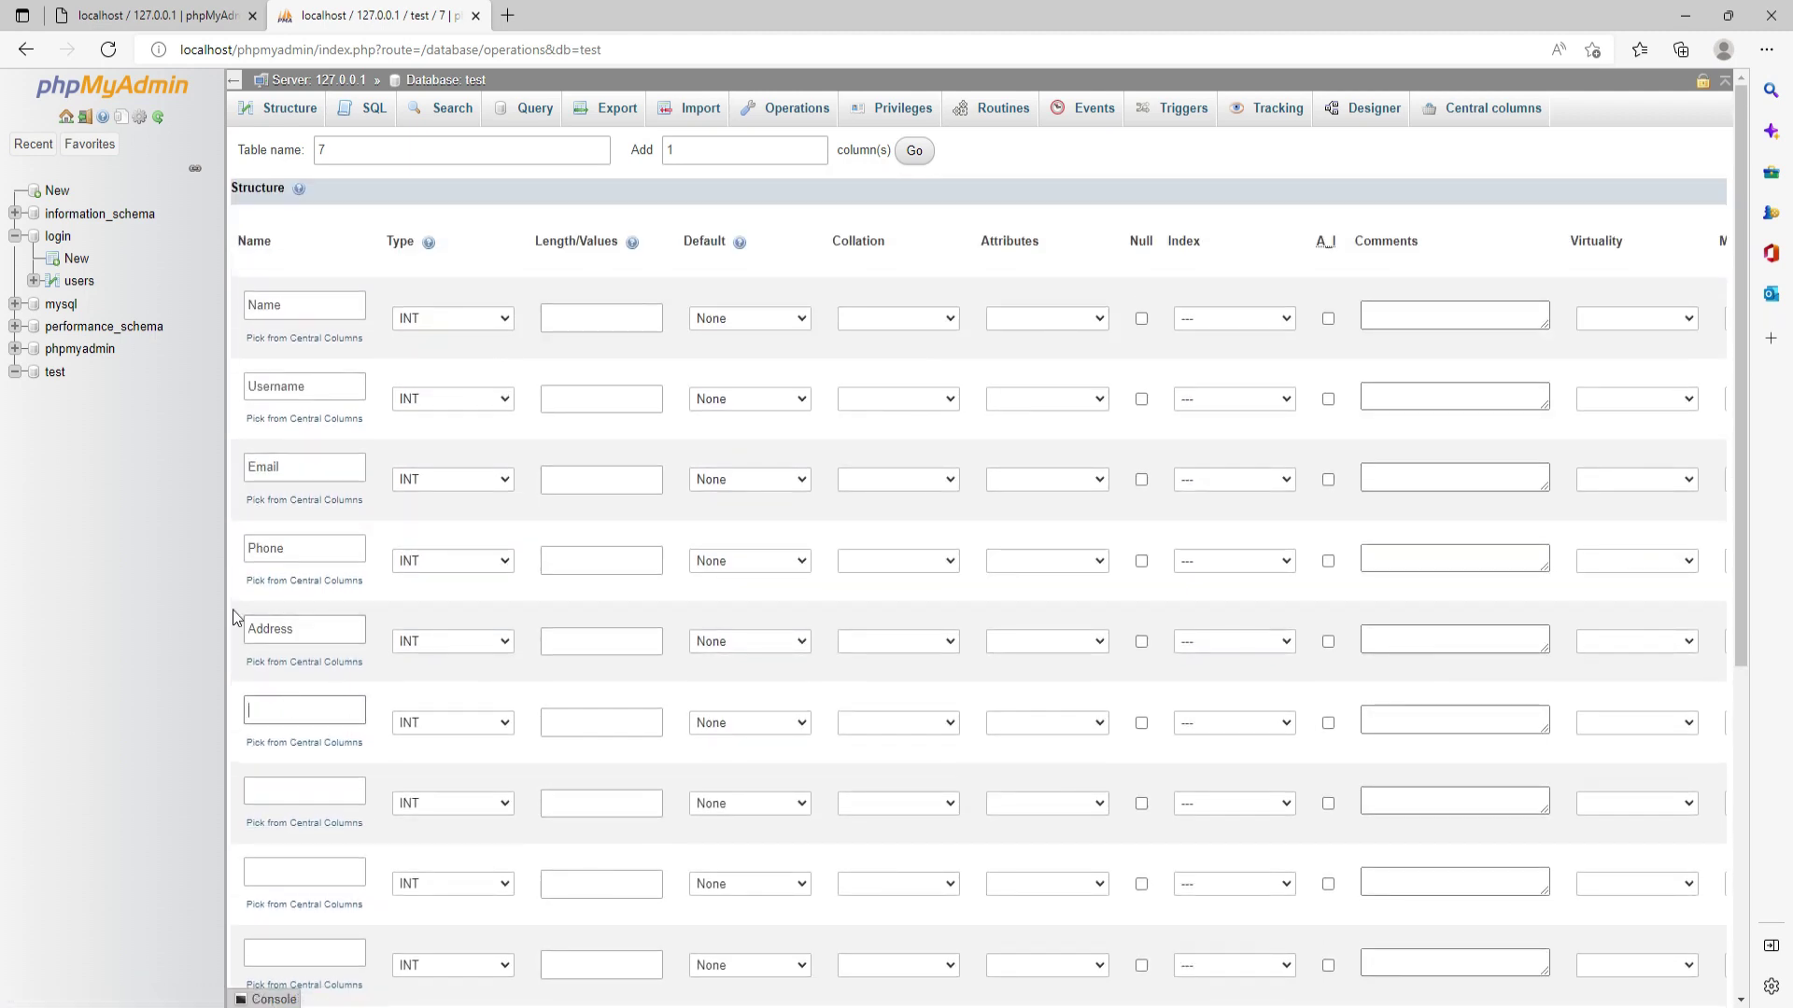
pyautogui.scroll(-5, 260, 672)
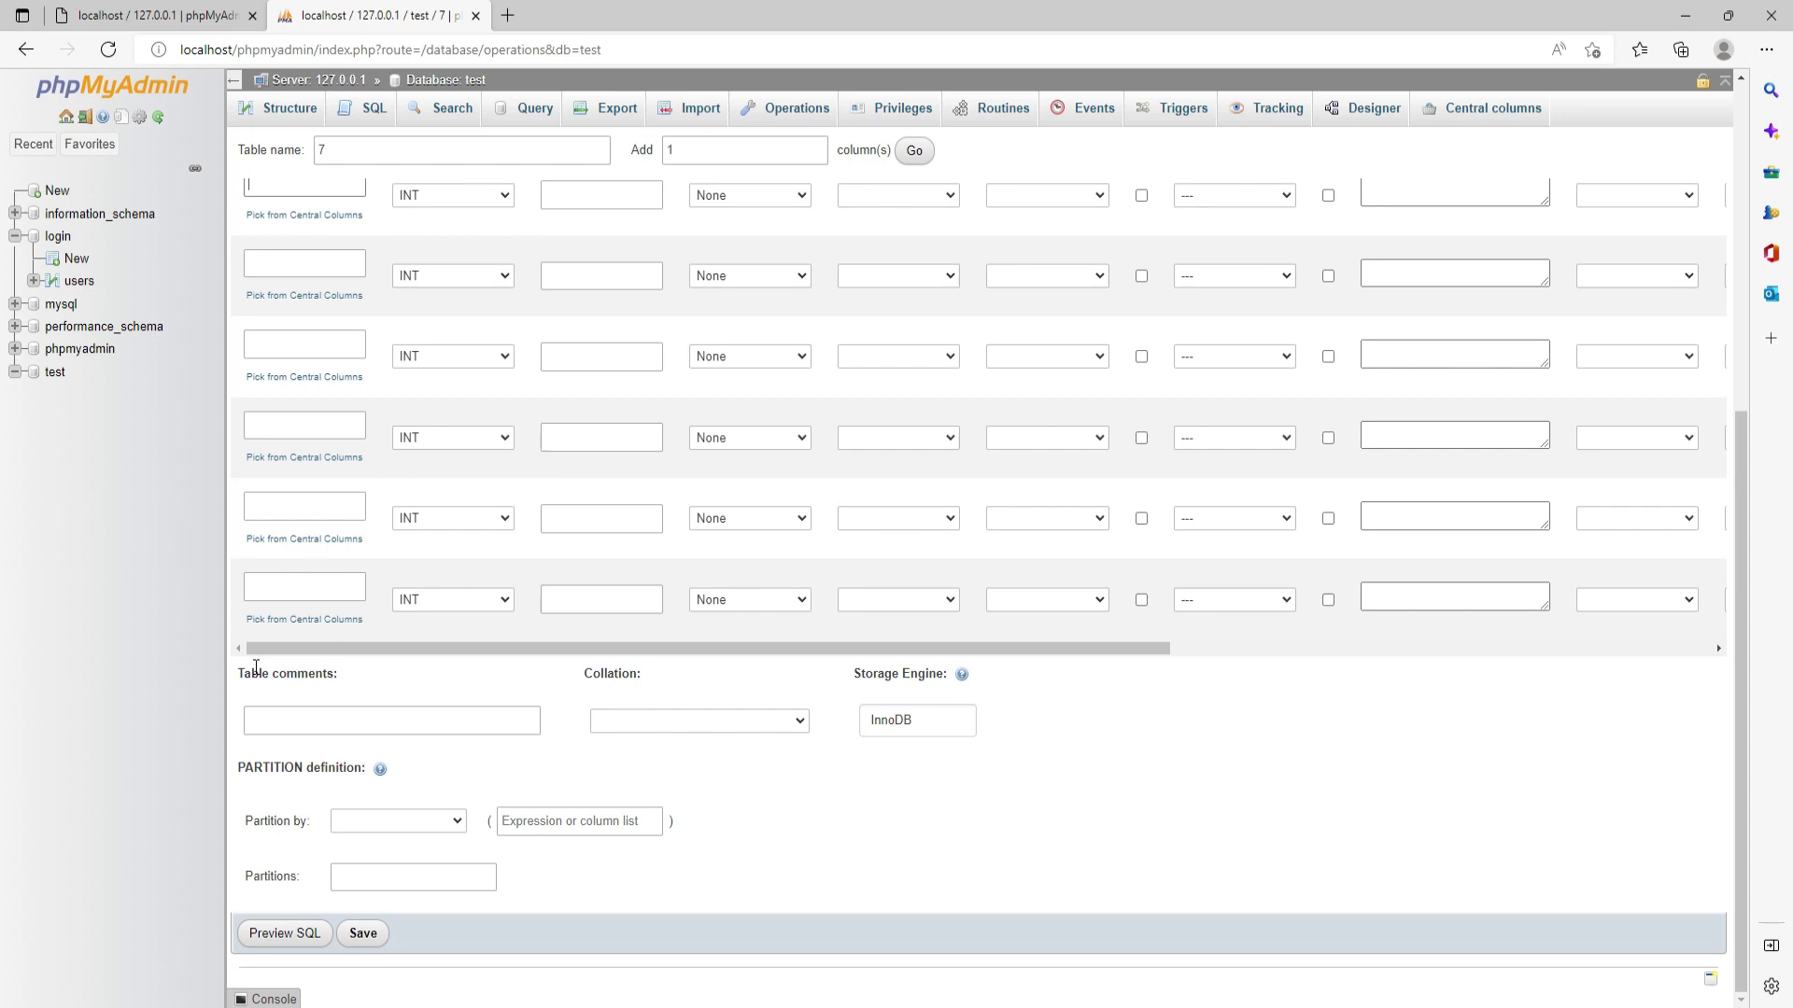
pyautogui.scroll(5, 256, 668)
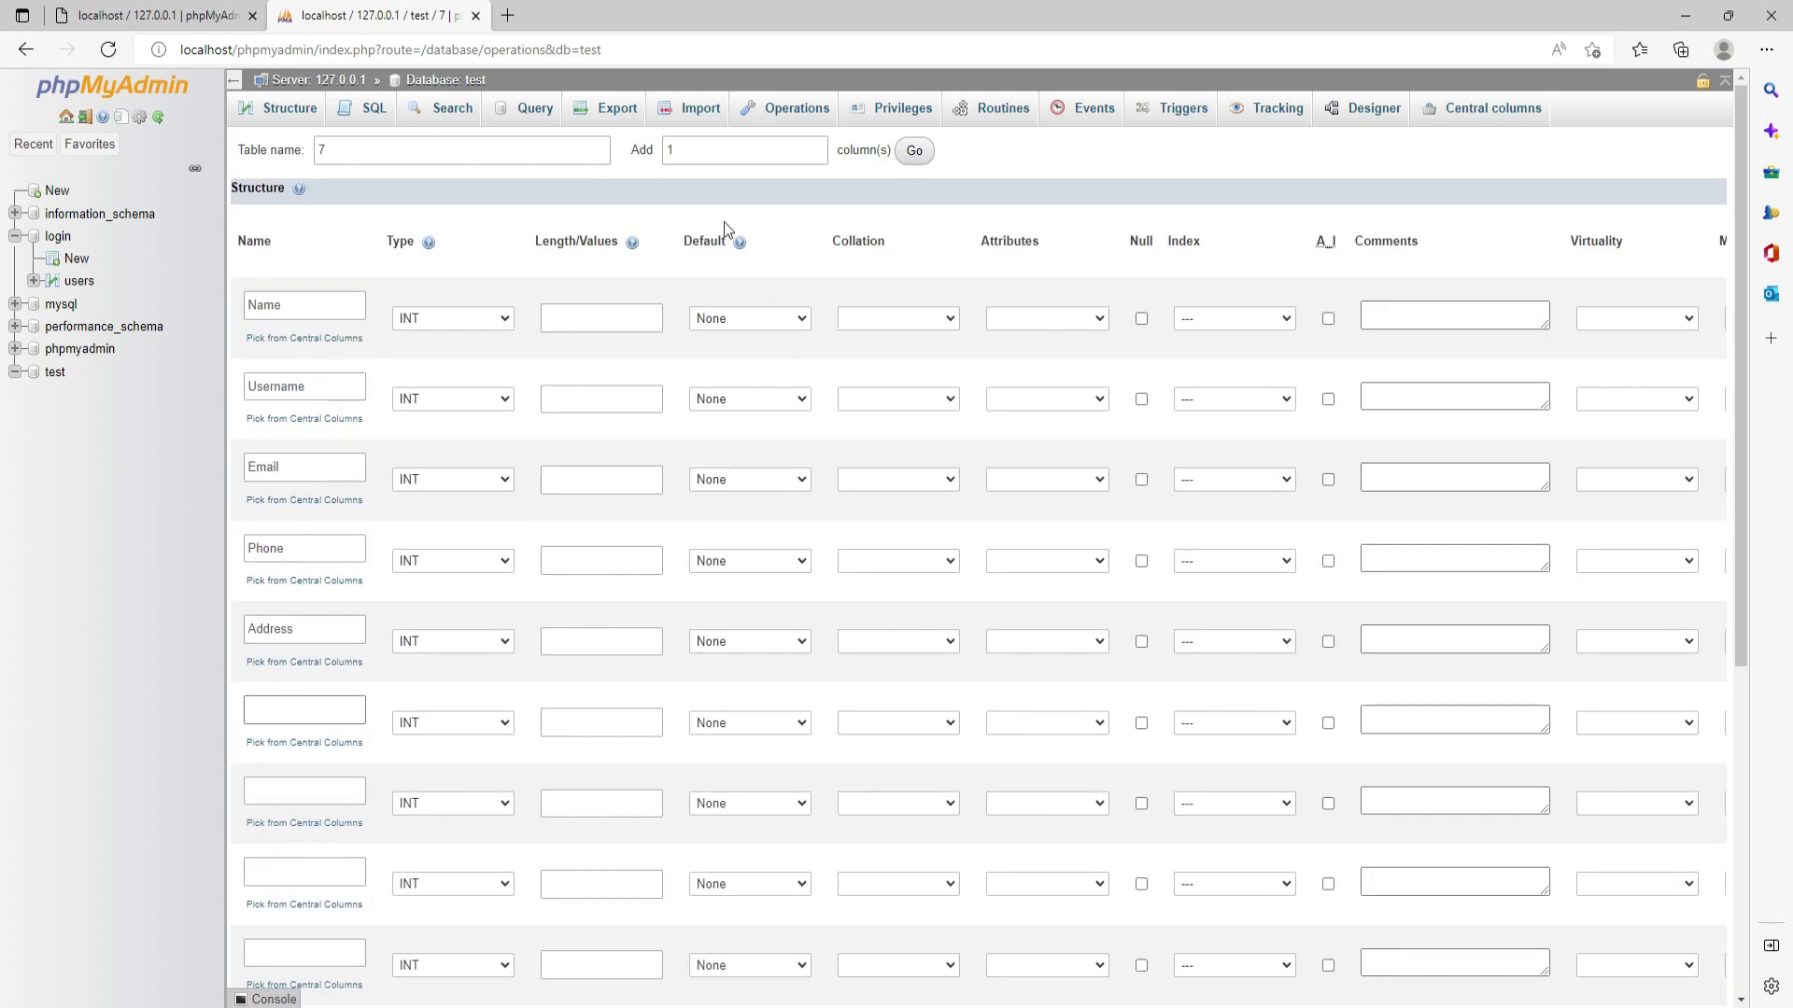
# Step: Change the table name to 5, clear the number of columns to add, and apply the form
pyautogui.doubleClick(699, 150)
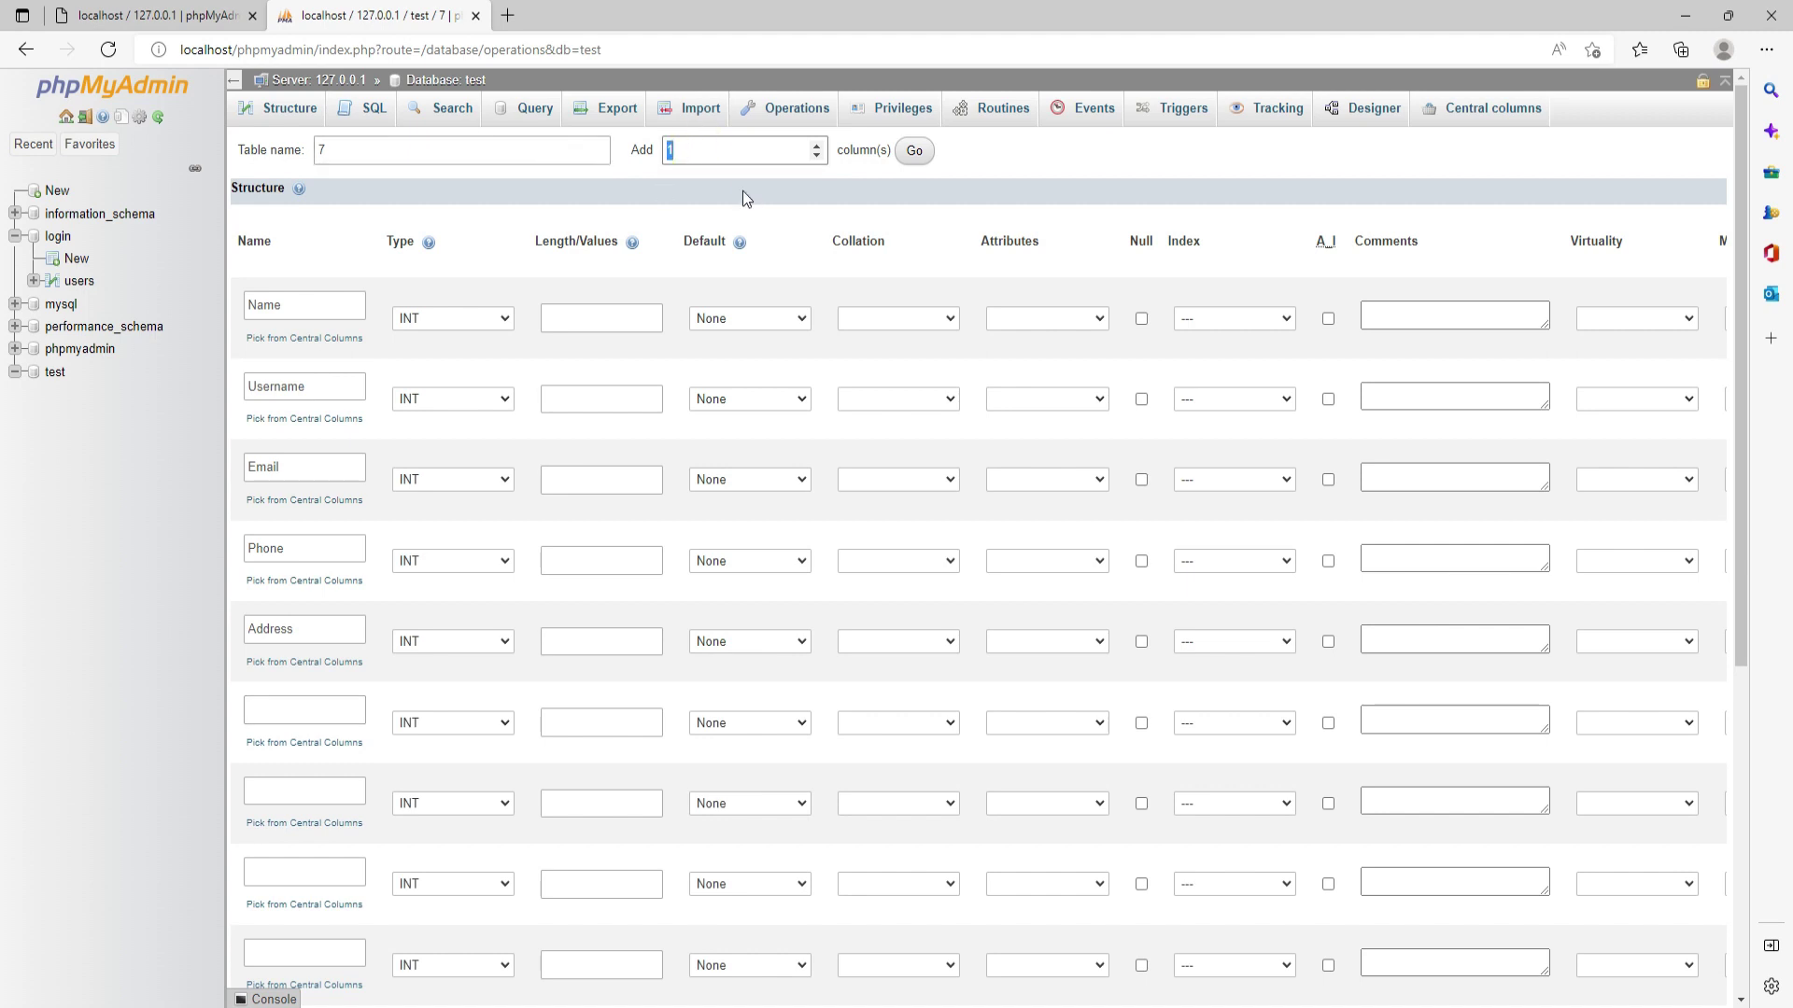
pyautogui.click(698, 151)
pyautogui.click(383, 153)
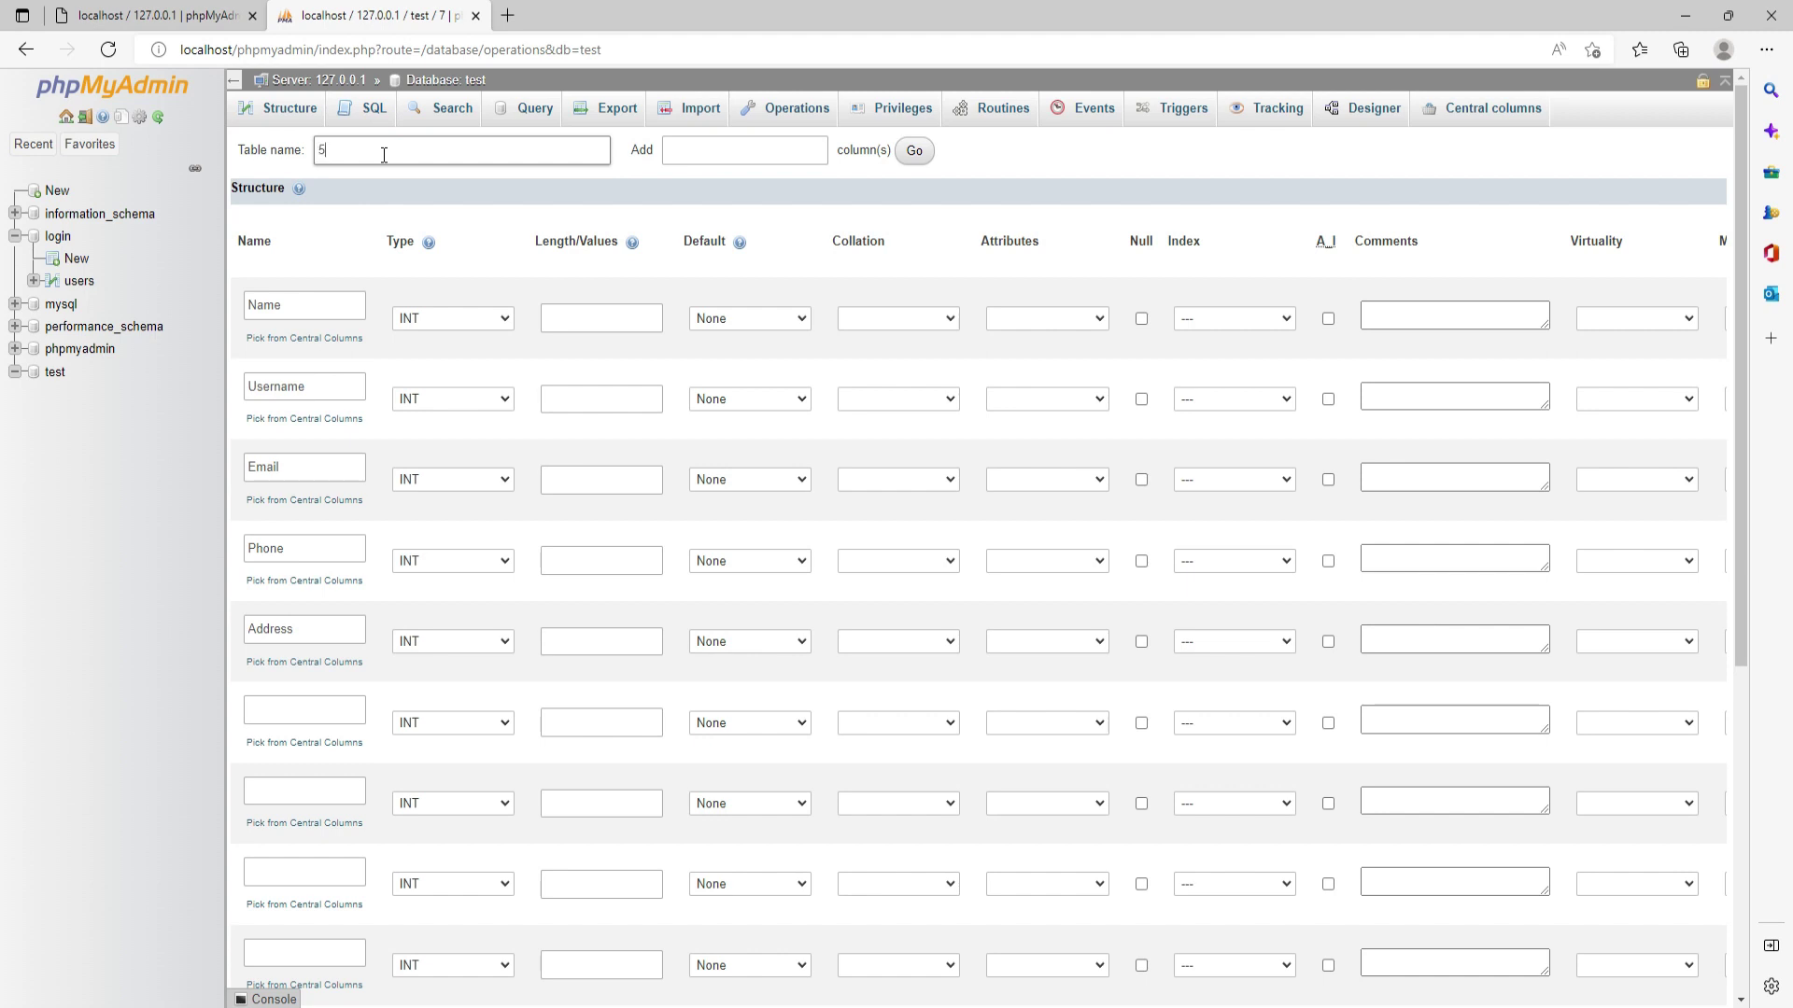
pyautogui.click(929, 161)
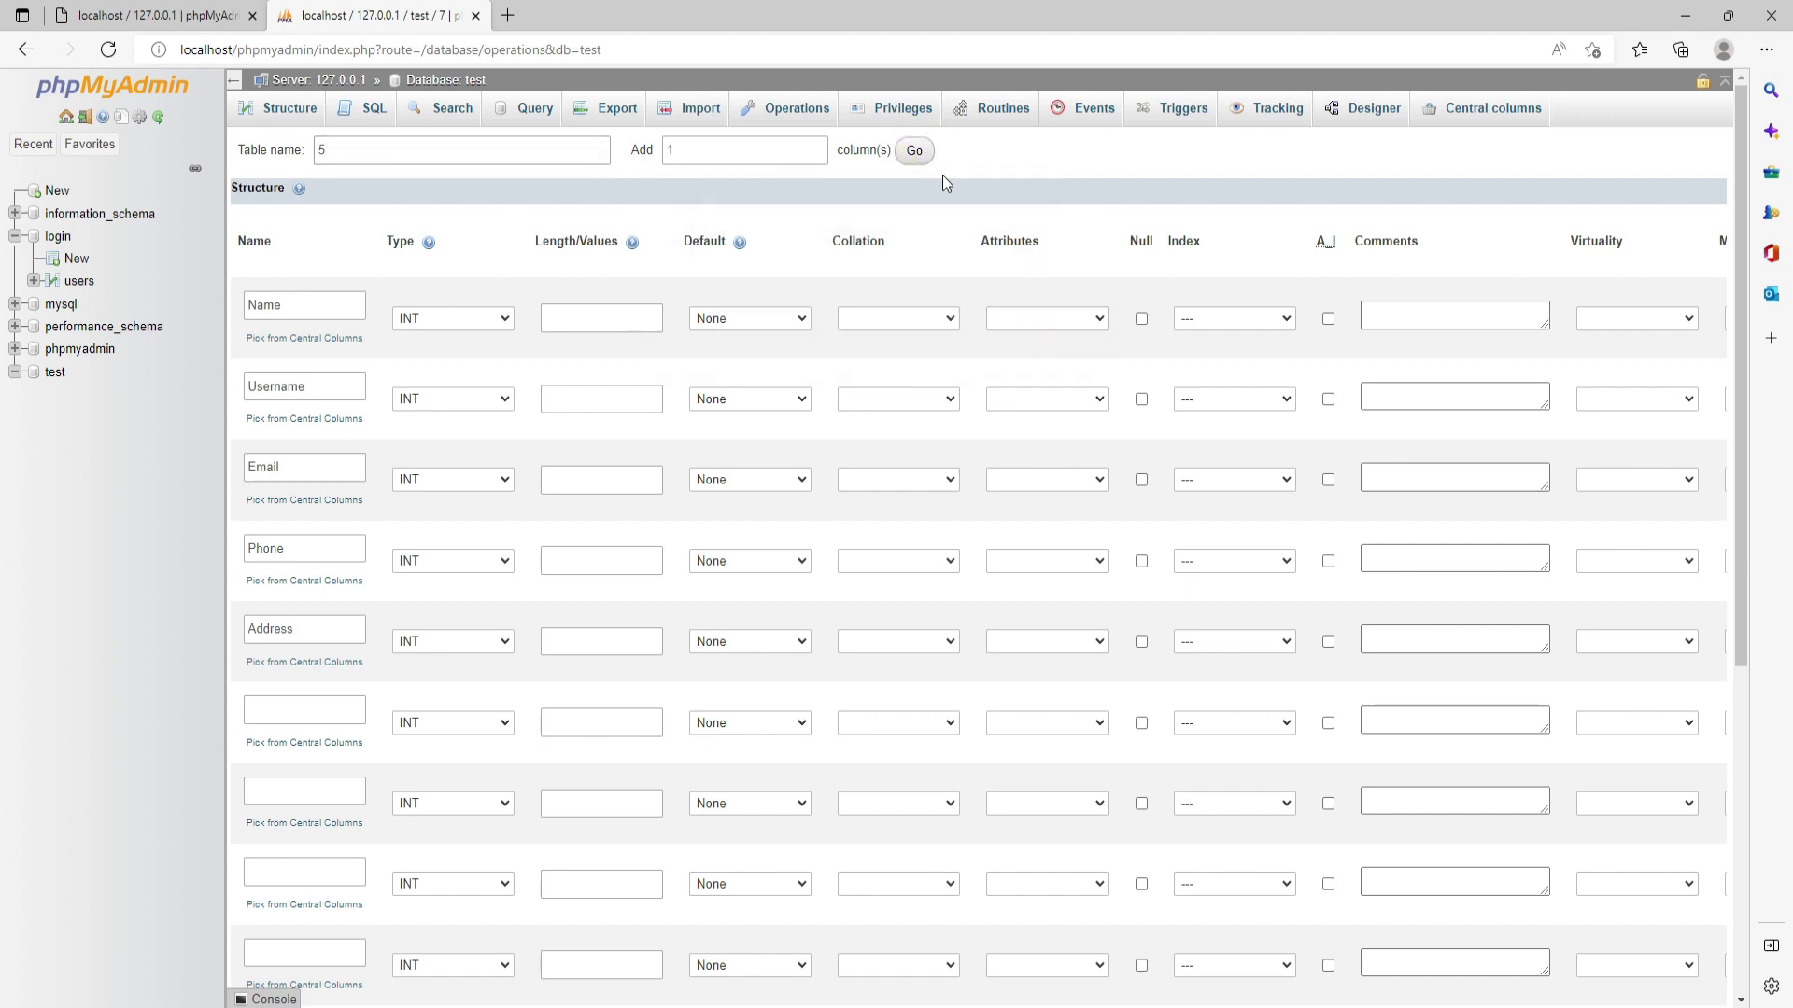
pyautogui.scroll(-7, 865, 521)
pyautogui.scroll(5, 868, 523)
pyautogui.scroll(2, 915, 544)
pyautogui.scroll(-3, 1466, 775)
pyautogui.moveTo(1152, 752); pyautogui.dragTo(877, 712)
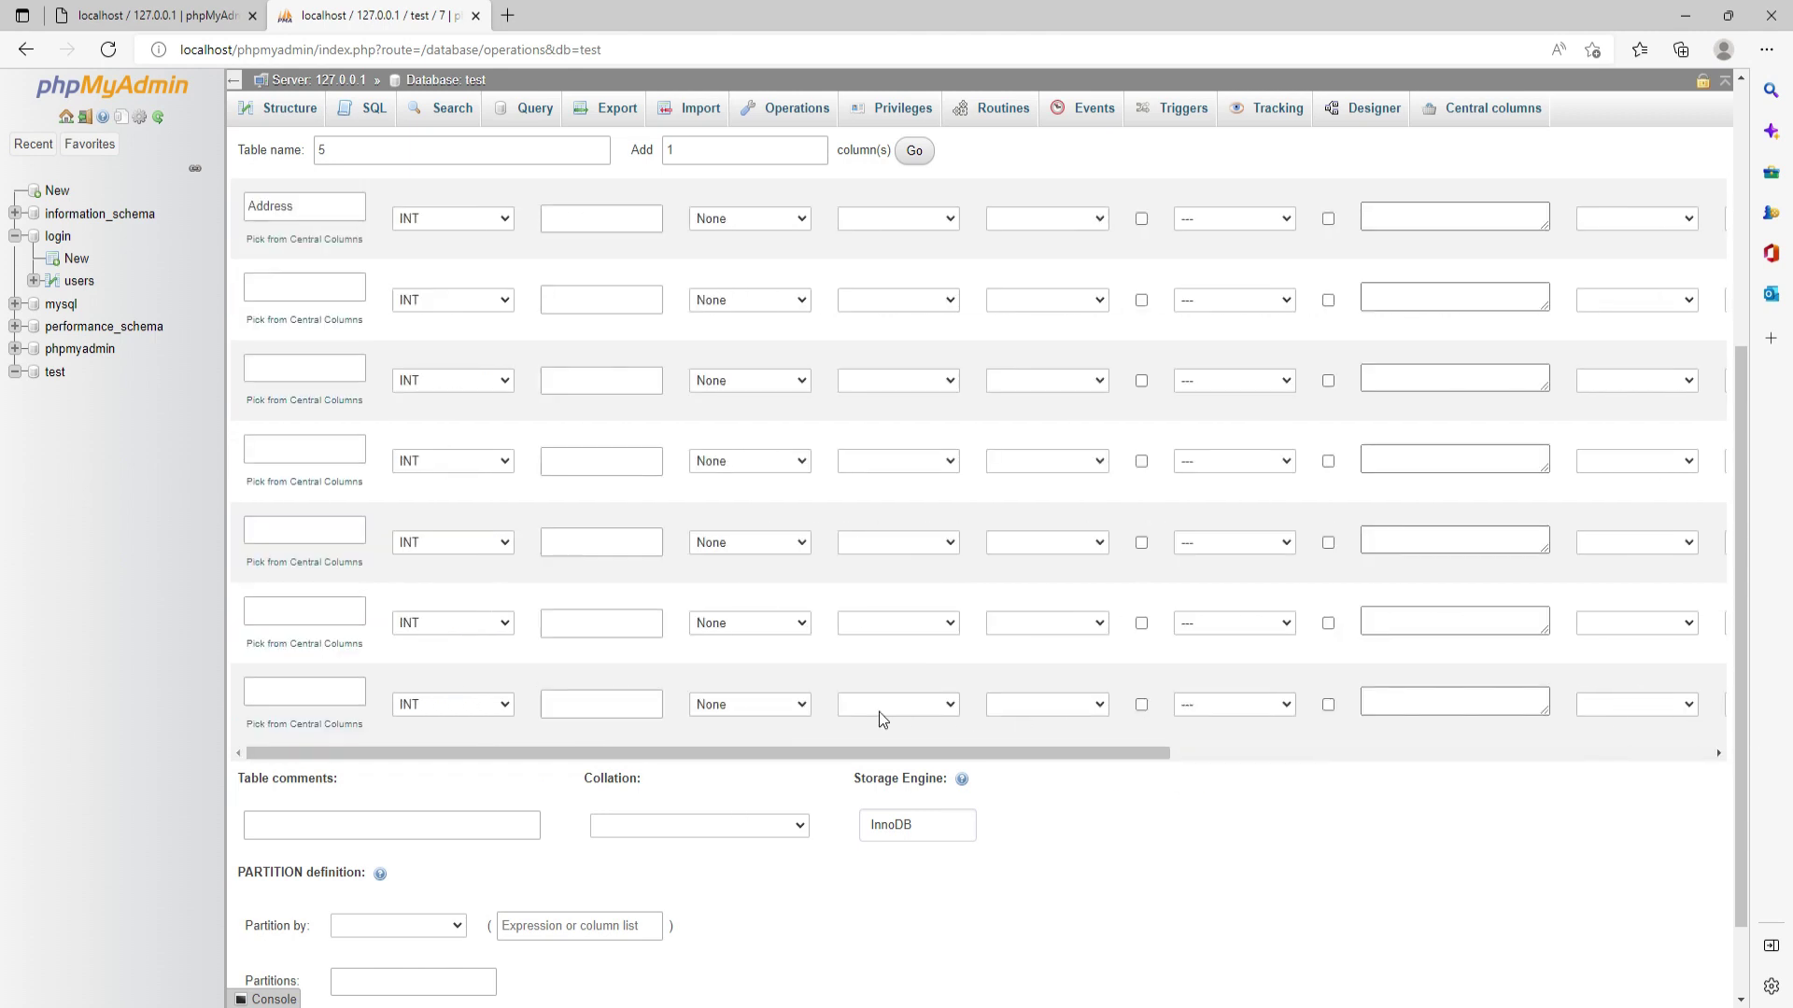
pyautogui.scroll(5, 1150, 501)
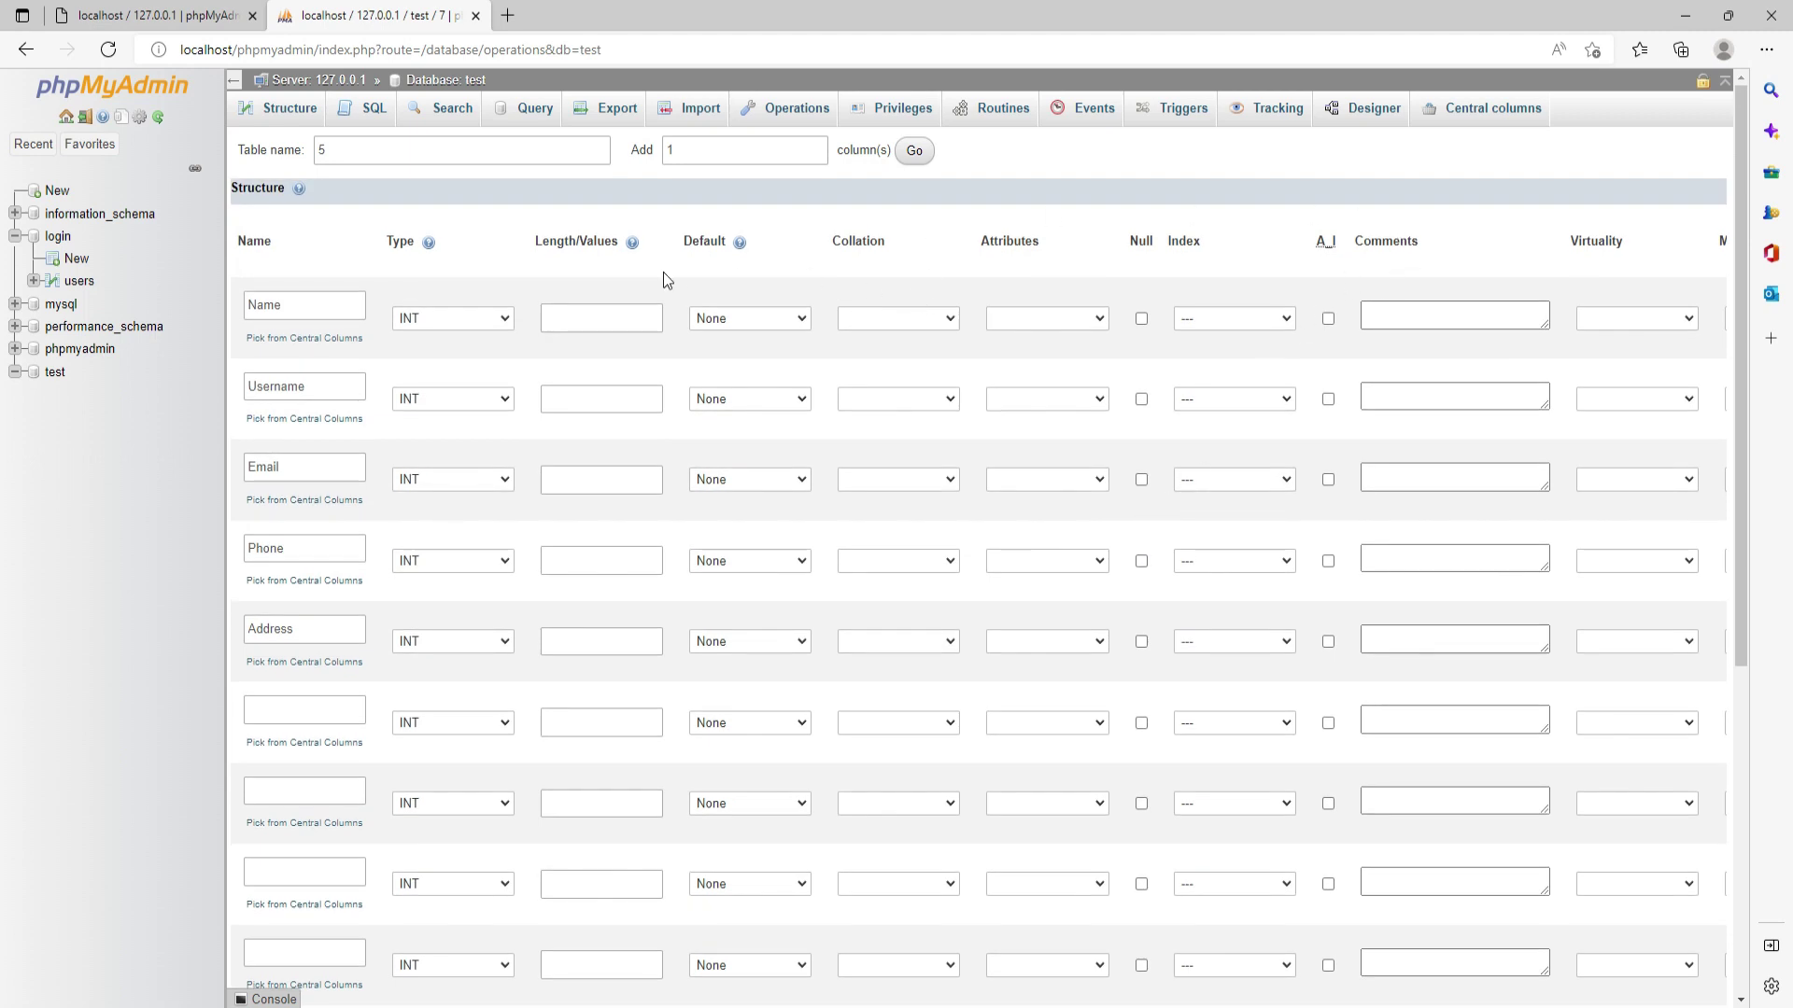
pyautogui.click(1641, 322)
pyautogui.click(1641, 322)
# Step: Set the Name column's type to VARCHAR and its default value to NULL
pyautogui.click(447, 318)
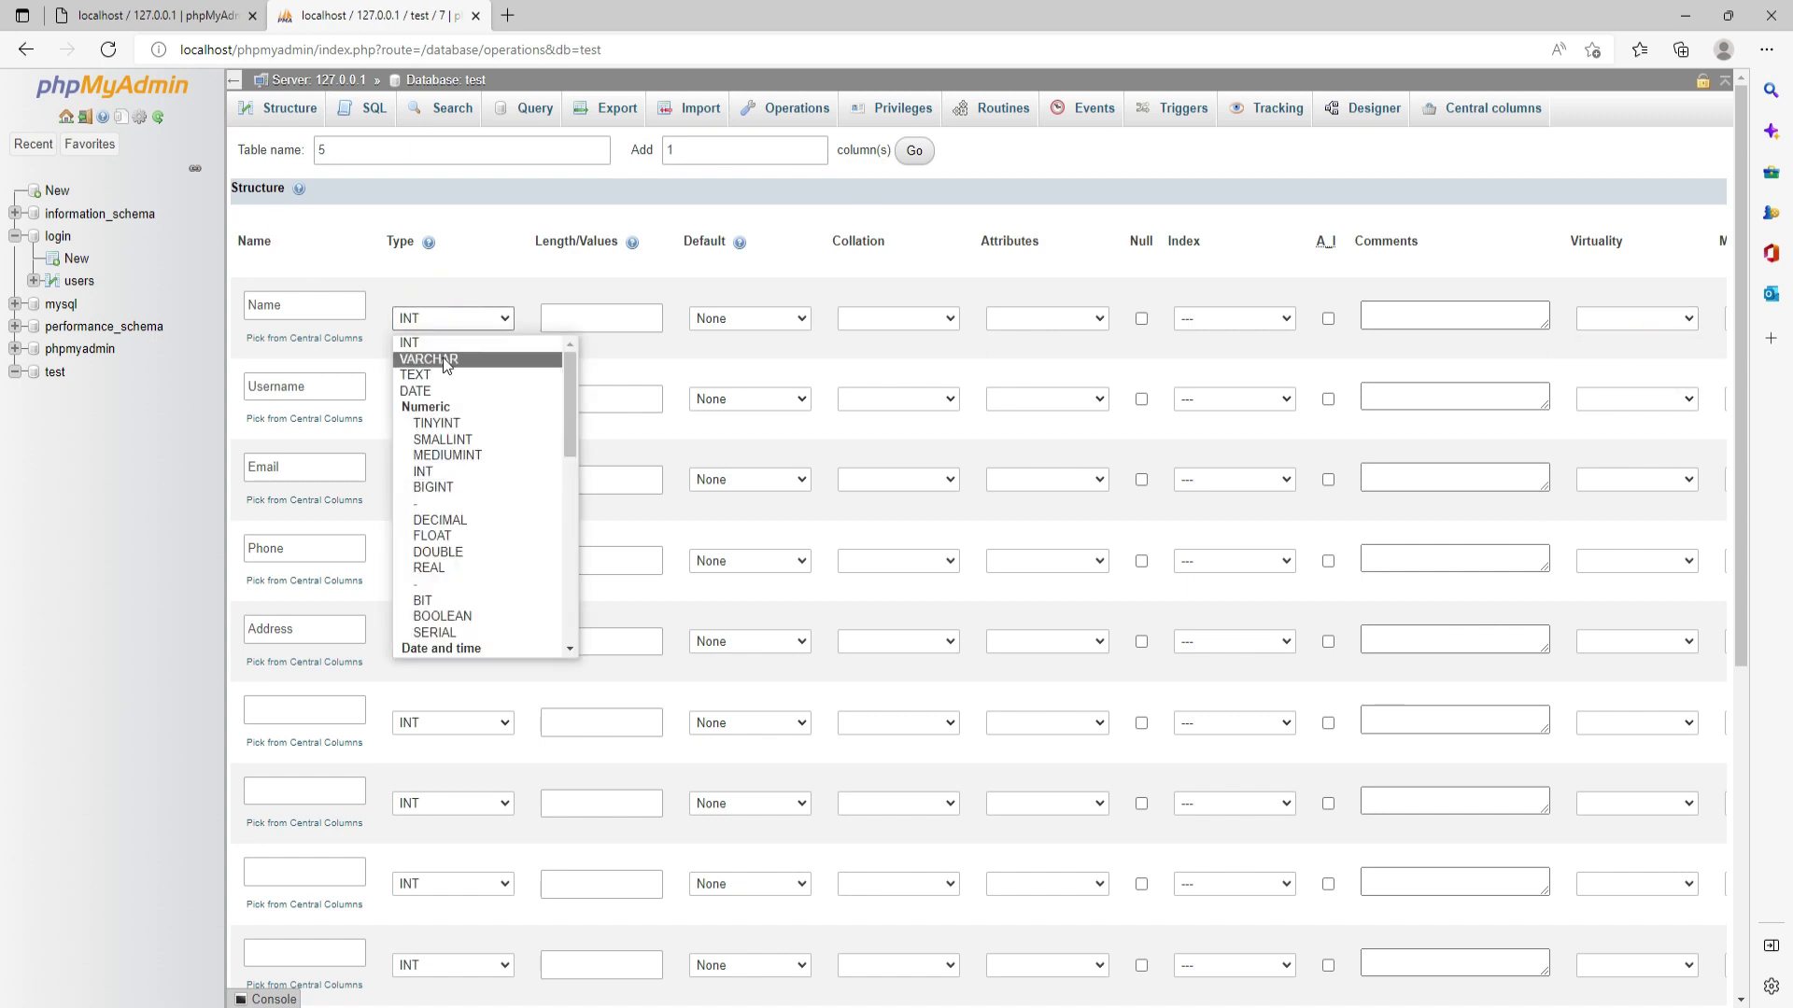
pyautogui.click(422, 357)
pyautogui.click(752, 319)
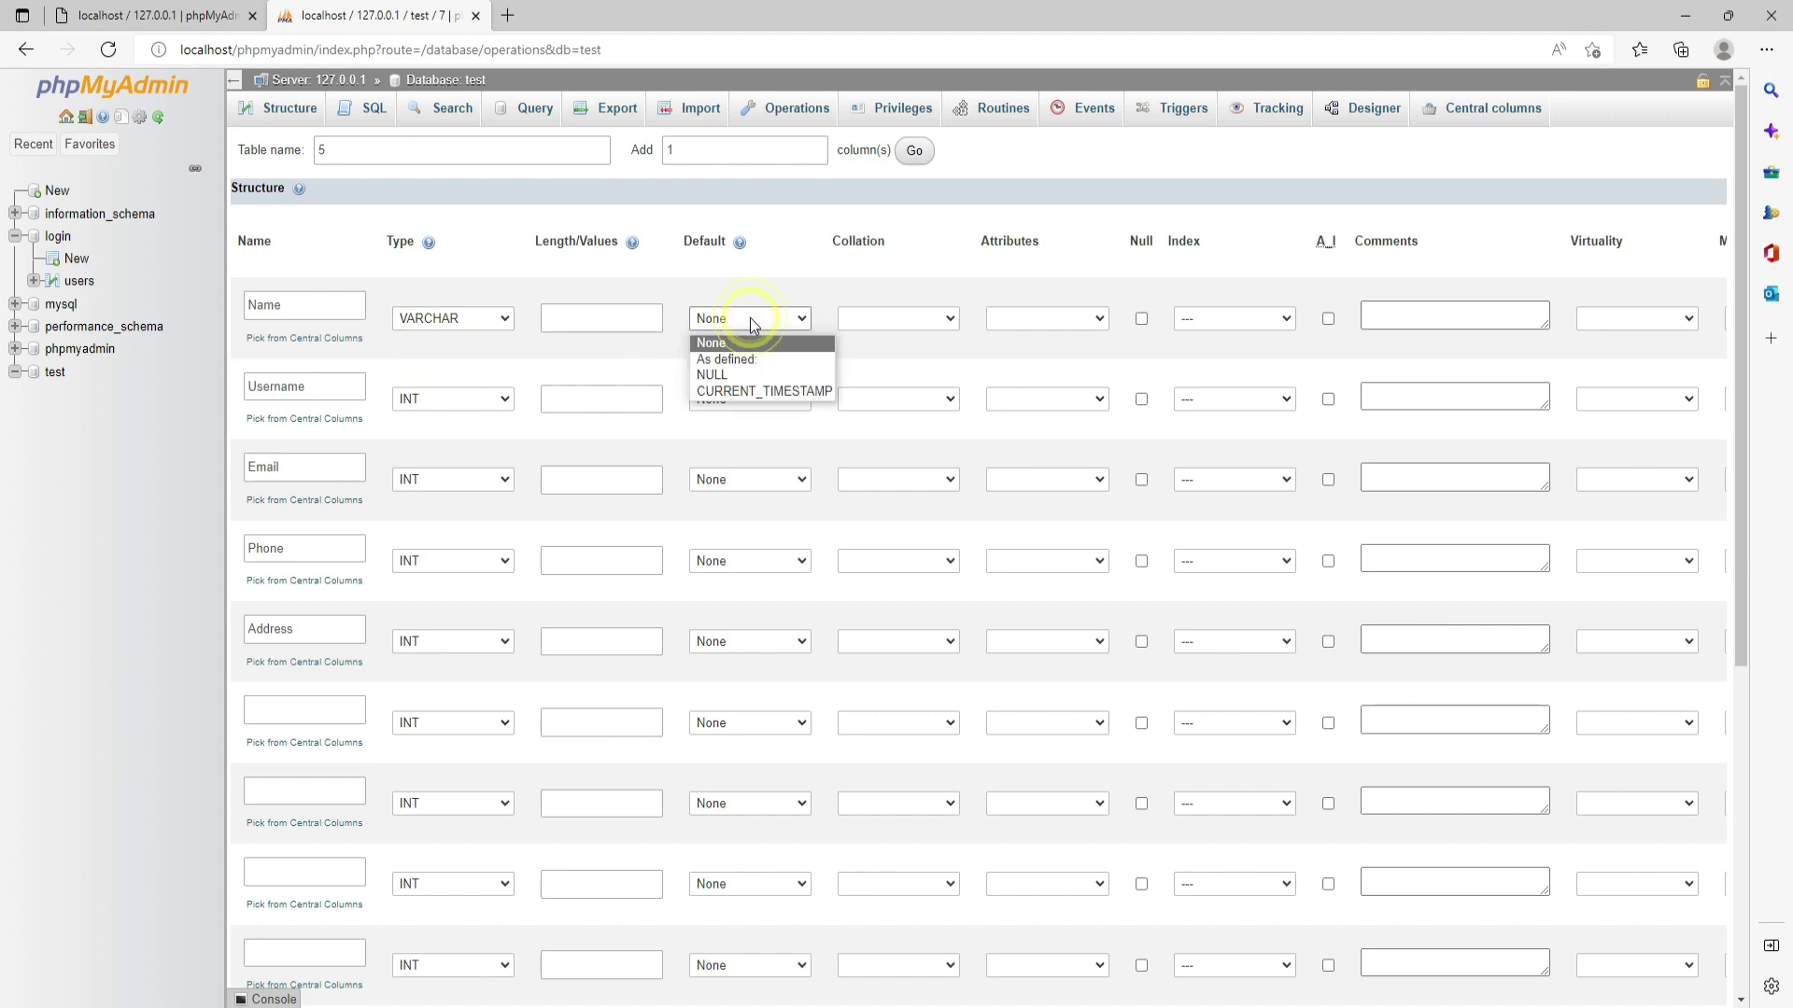
pyautogui.click(799, 376)
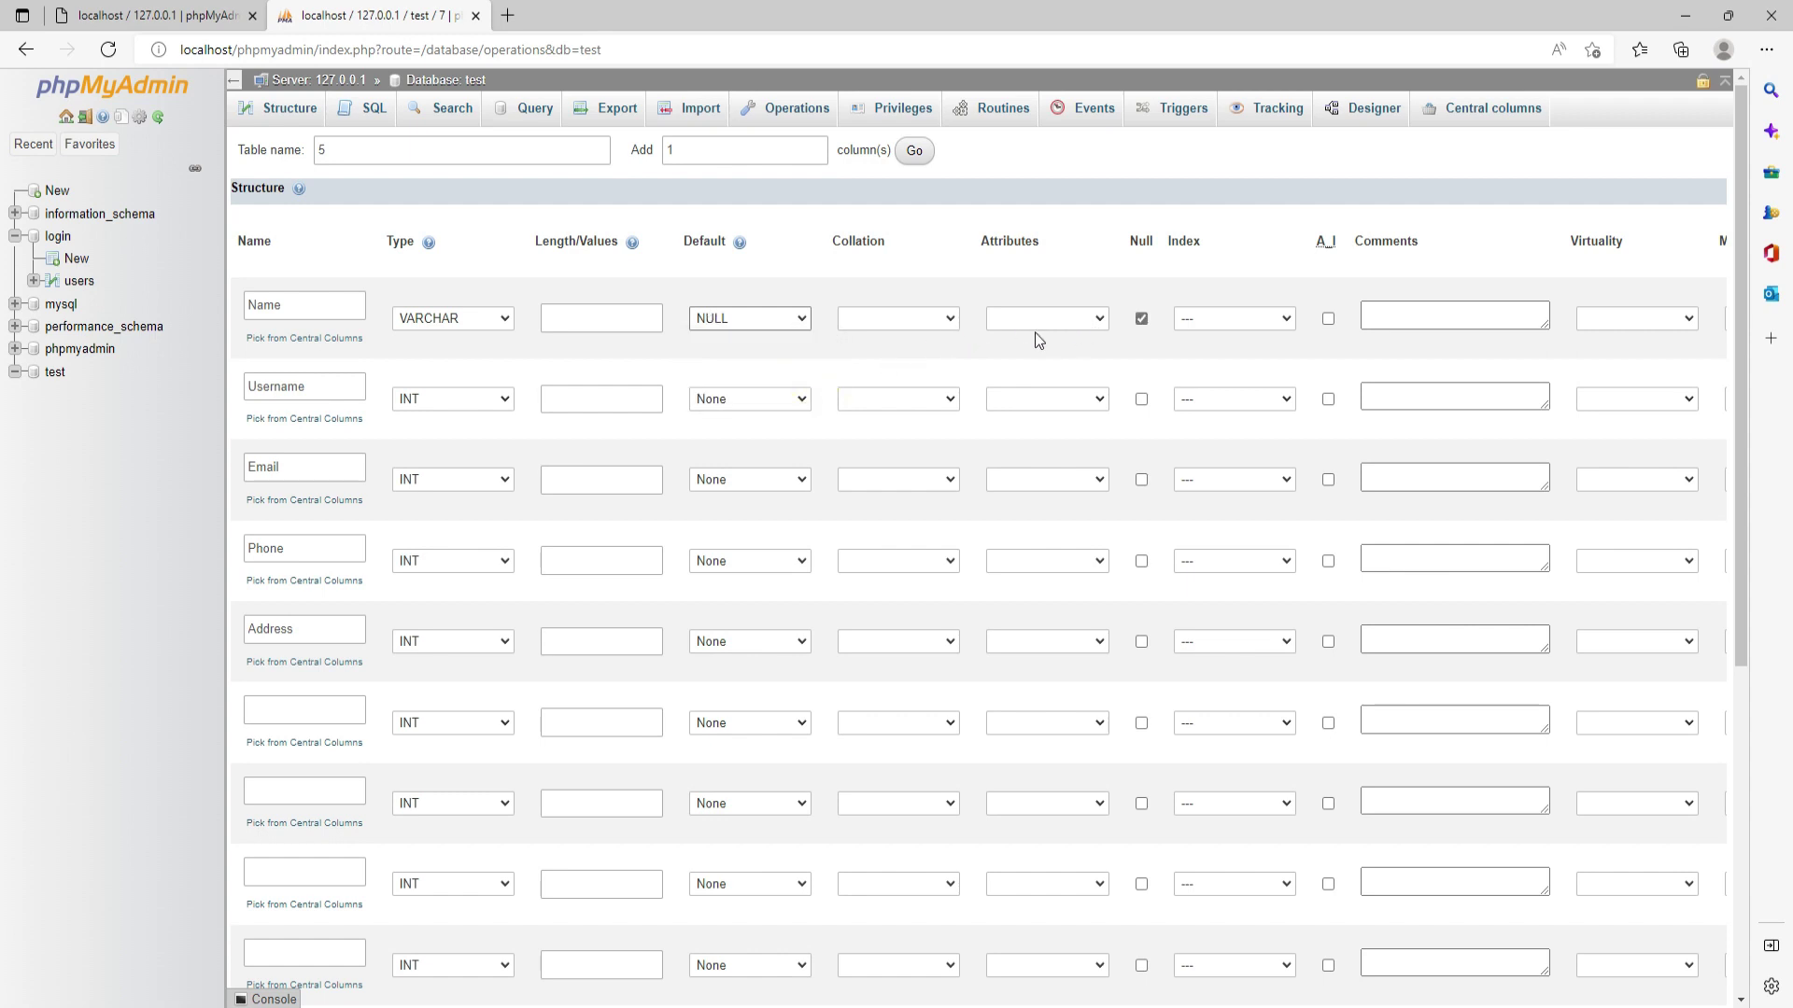
# Step: Set the Name column's collation to utf8_unicode_ci
pyautogui.click(933, 320)
pyautogui.scroll(-5, 919, 579)
pyautogui.scroll(-10, 919, 621)
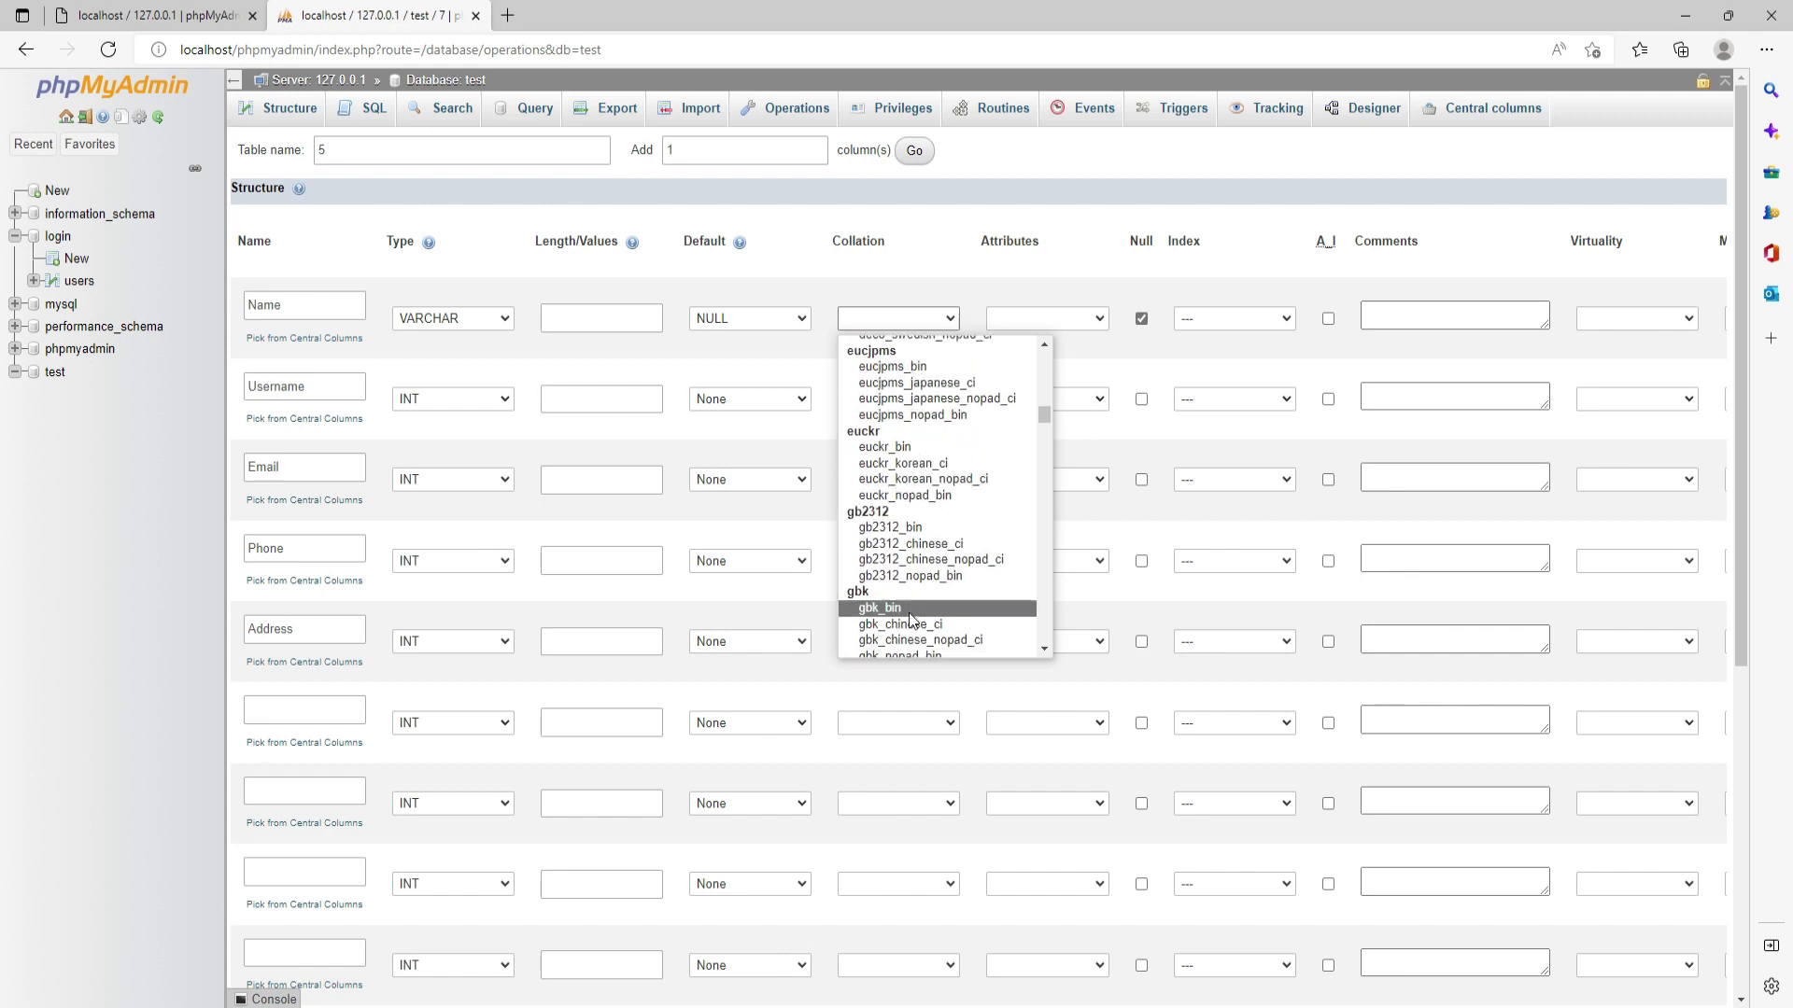
pyautogui.scroll(-6, 910, 621)
pyautogui.scroll(-10, 904, 598)
pyautogui.scroll(-12, 904, 609)
pyautogui.scroll(-15, 904, 611)
pyautogui.scroll(-5, 904, 607)
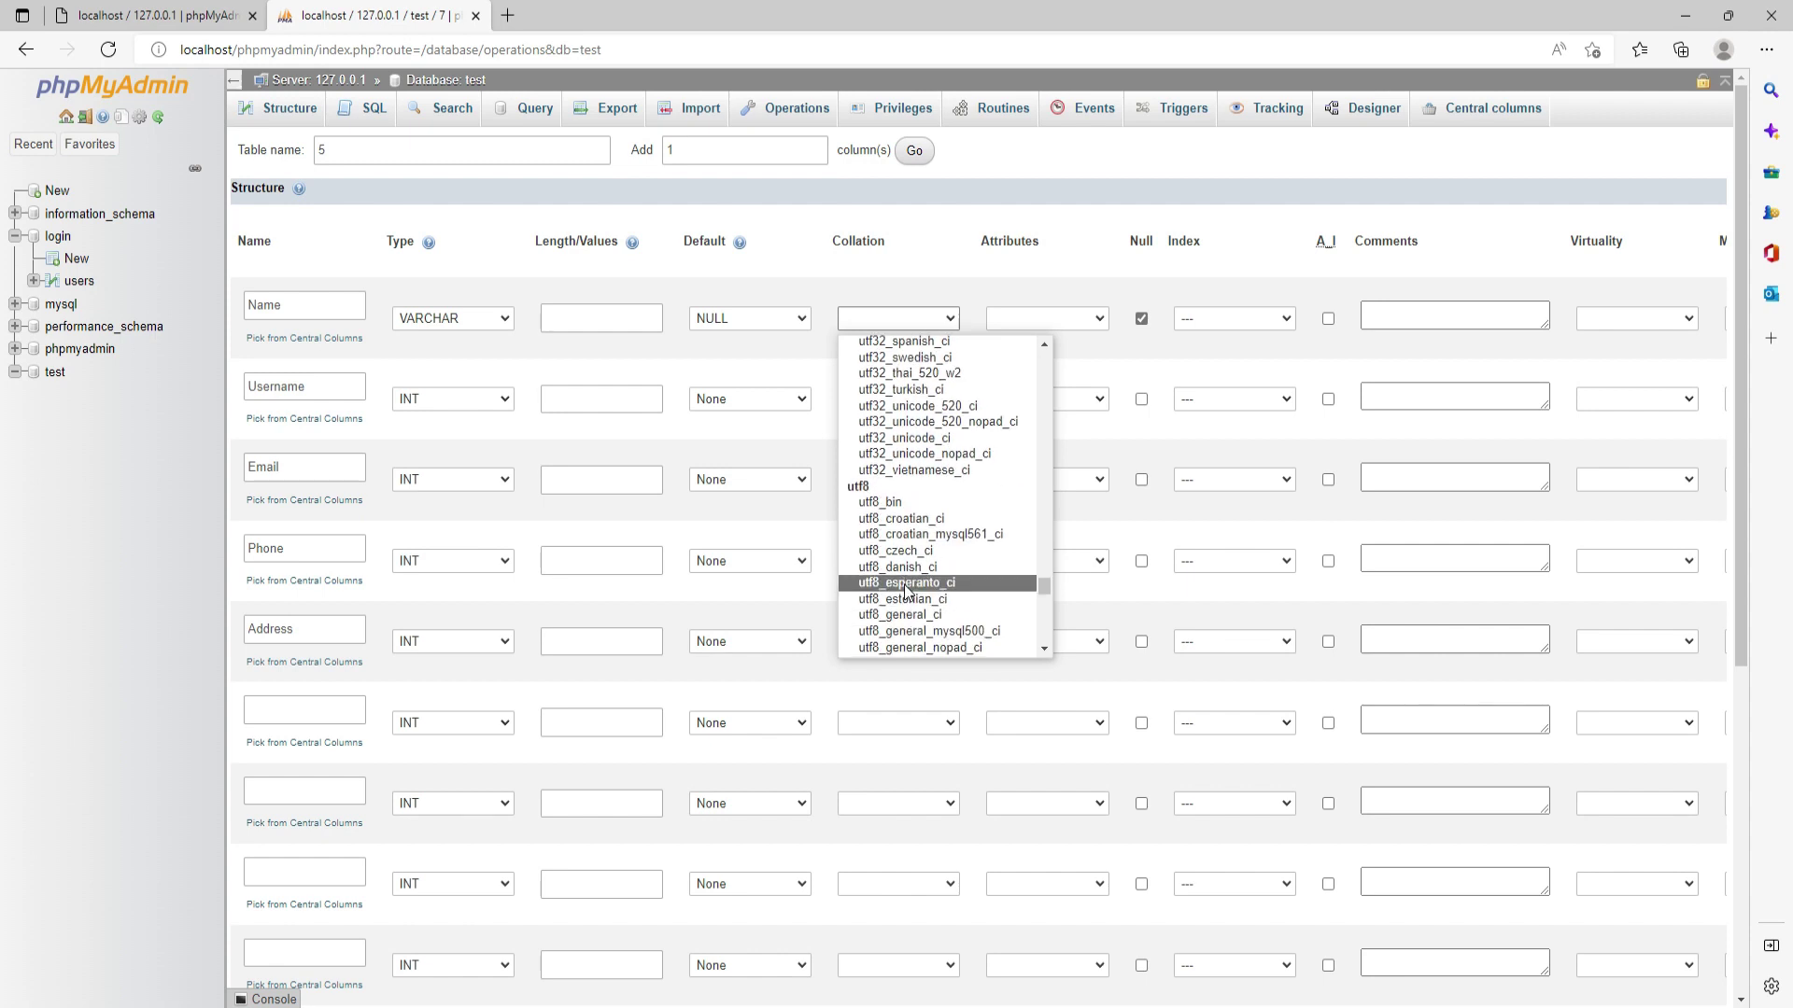
pyautogui.scroll(-3, 904, 588)
pyautogui.scroll(3, 894, 497)
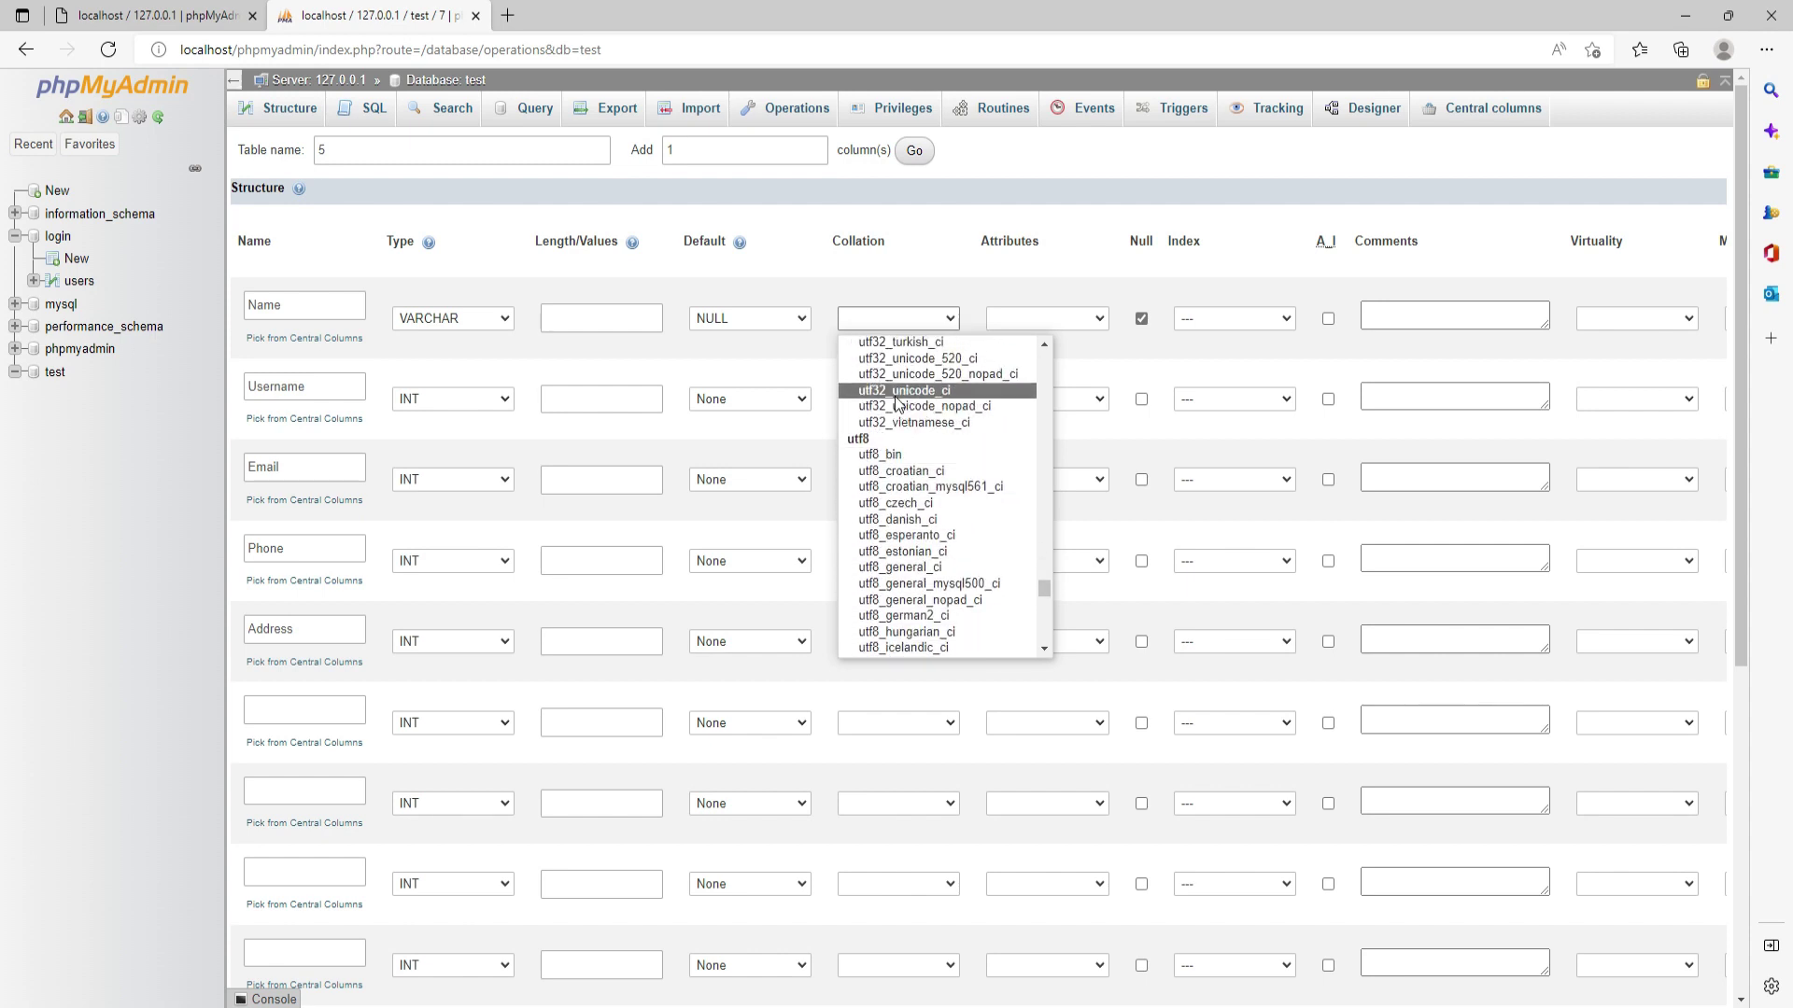
pyautogui.scroll(-4, 904, 541)
pyautogui.scroll(-1, 910, 579)
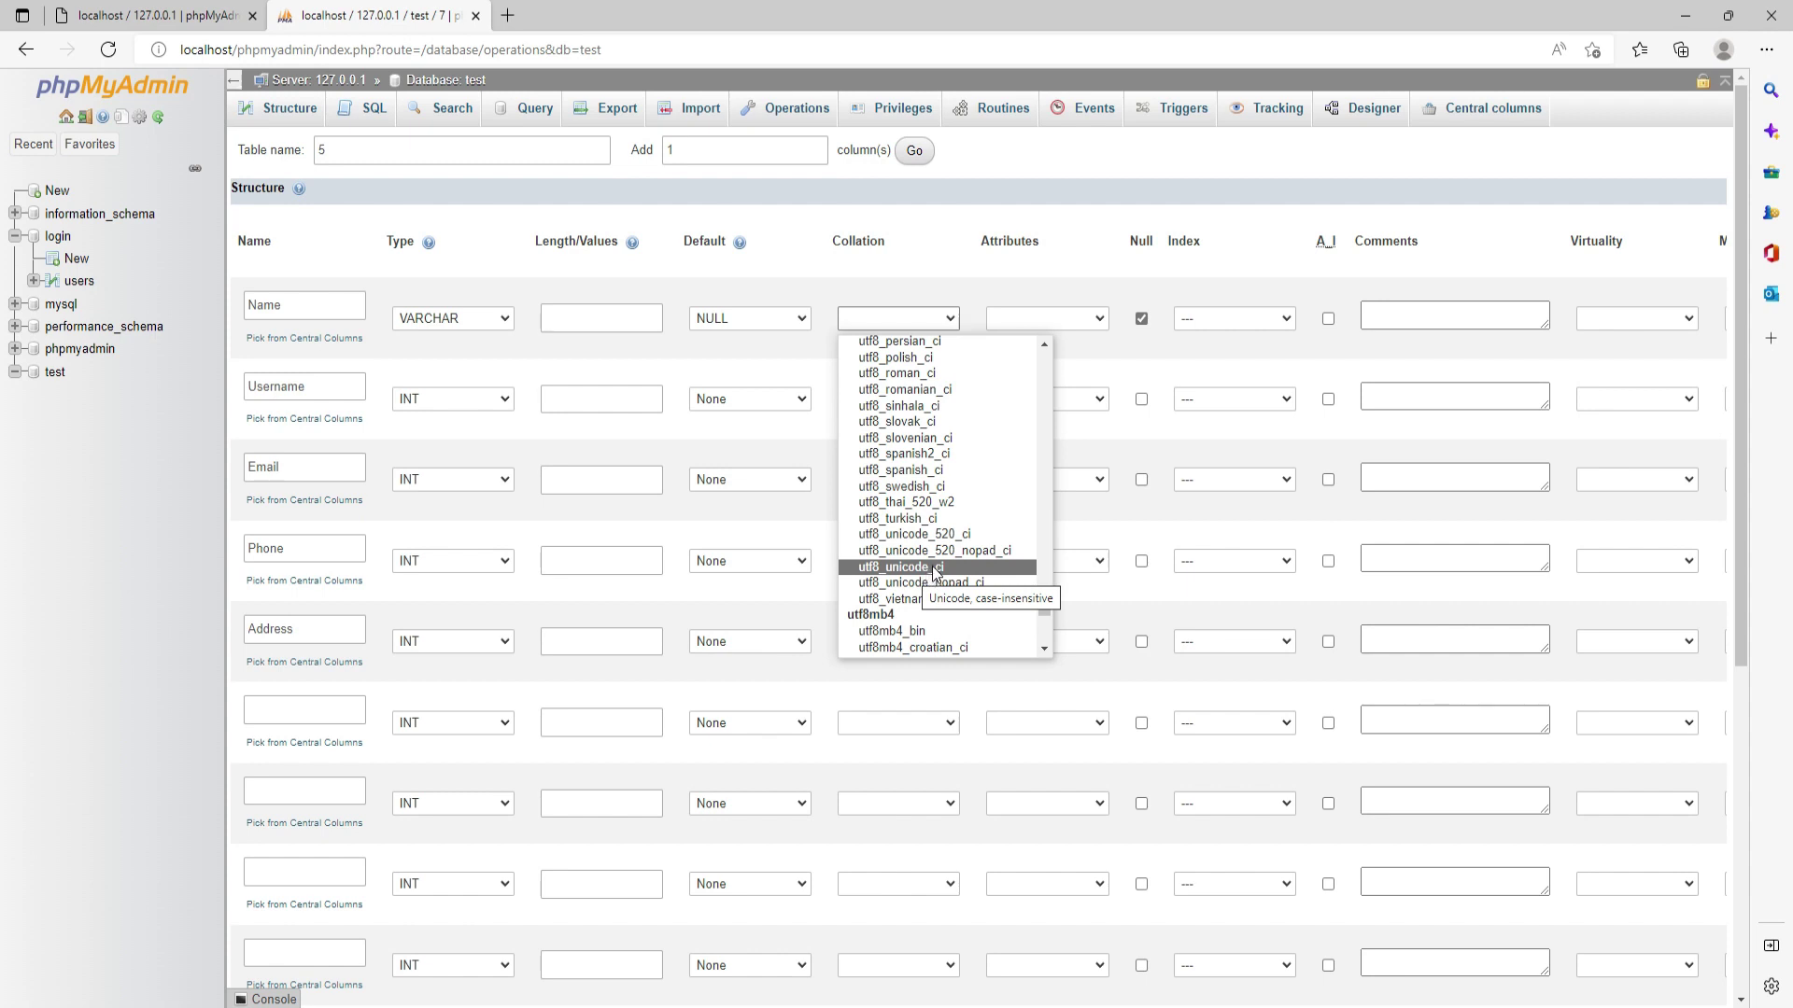
pyautogui.click(935, 567)
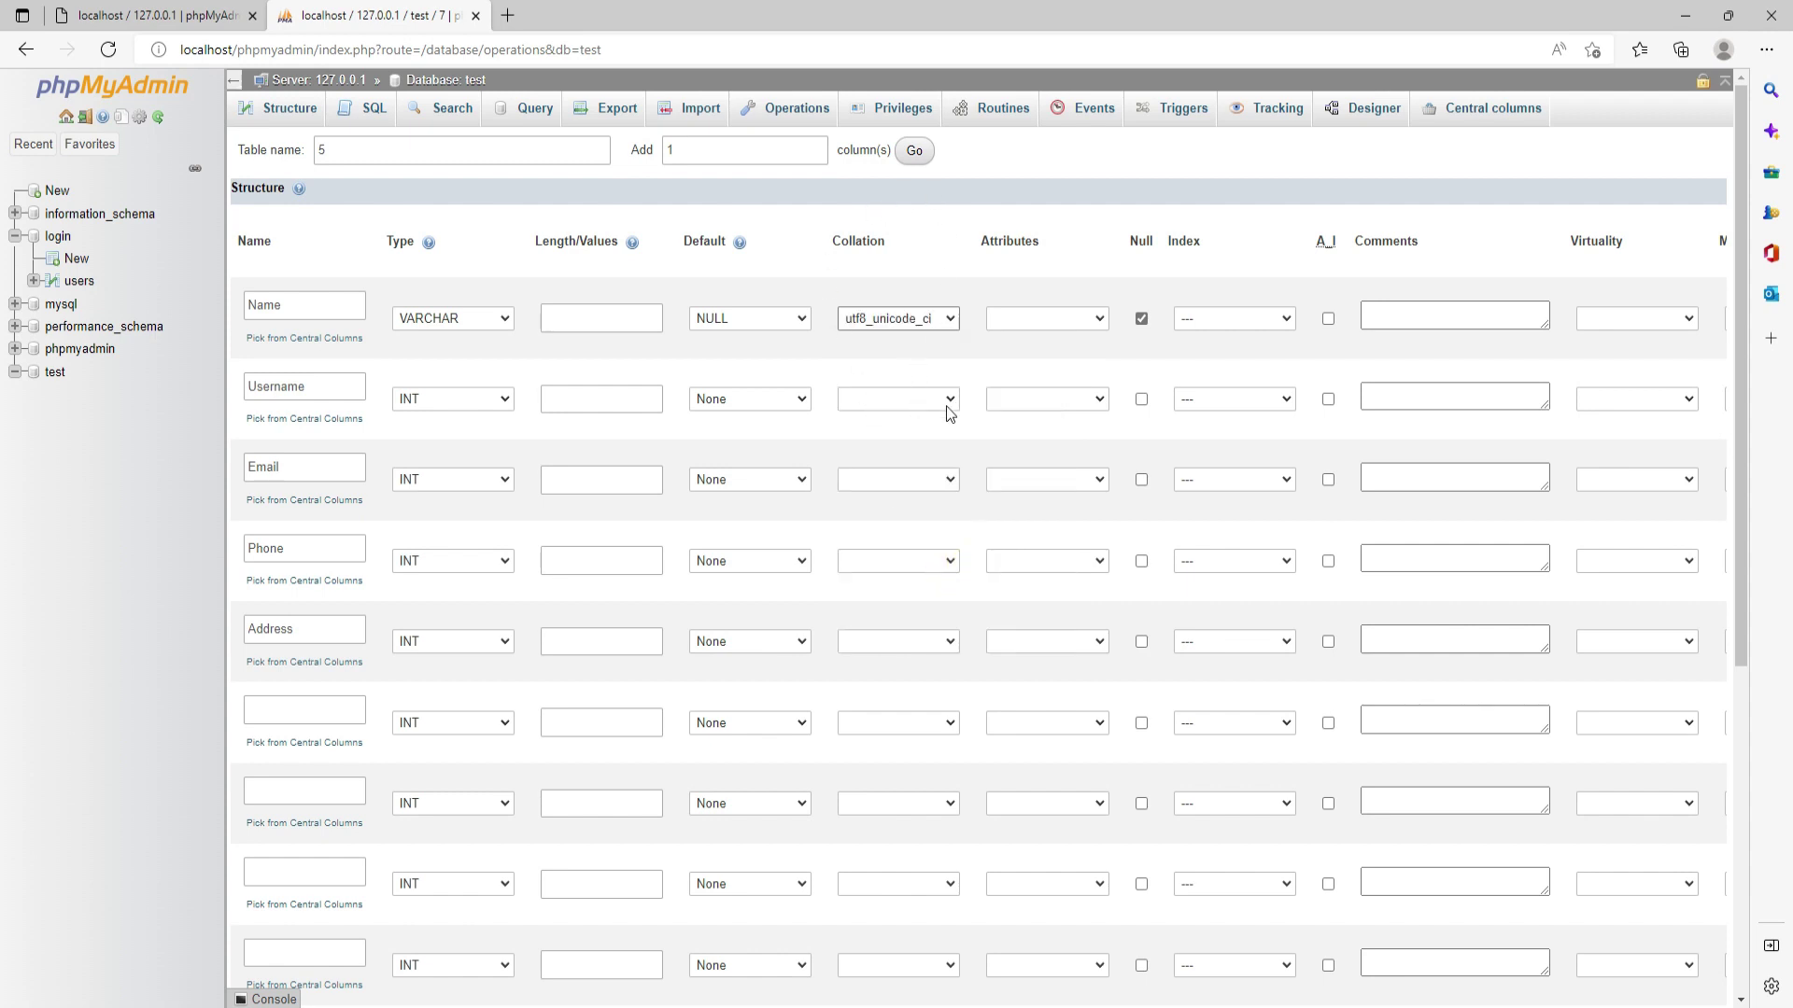
# Step: Allow null values and set the default to NULL for the Username, Email, Phone and Address columns
pyautogui.click(1142, 401)
pyautogui.click(789, 403)
pyautogui.click(741, 456)
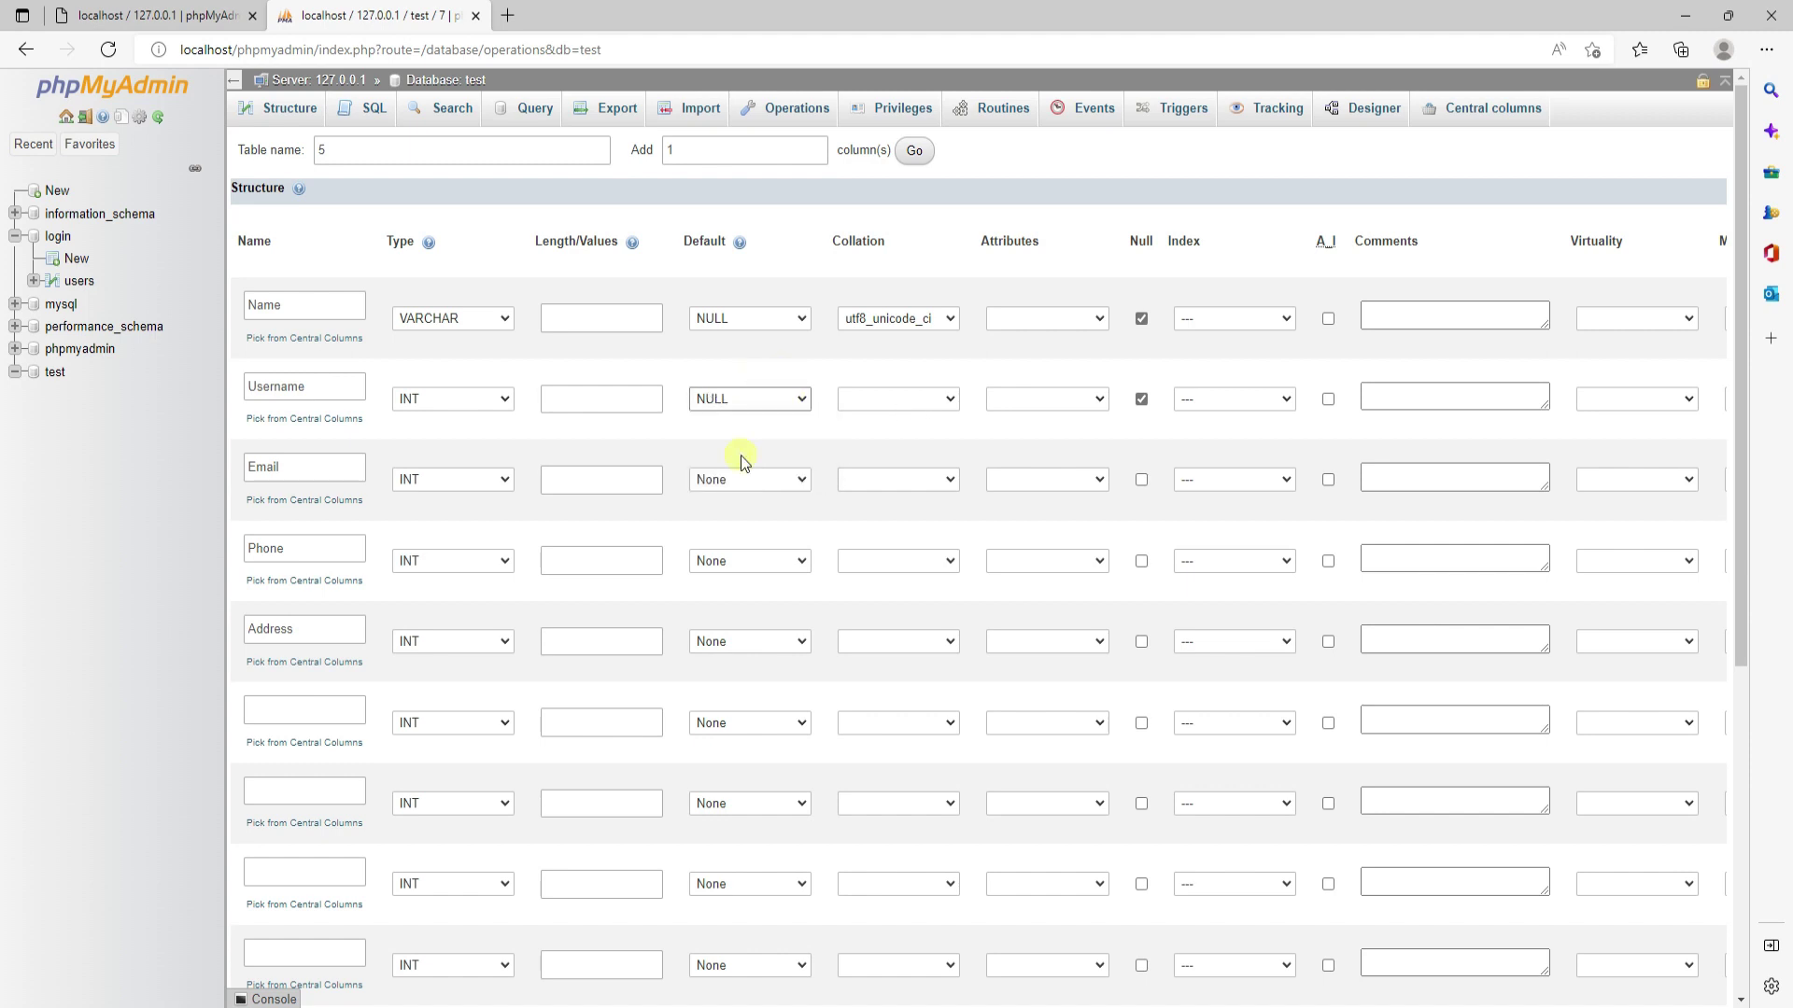
pyautogui.click(758, 482)
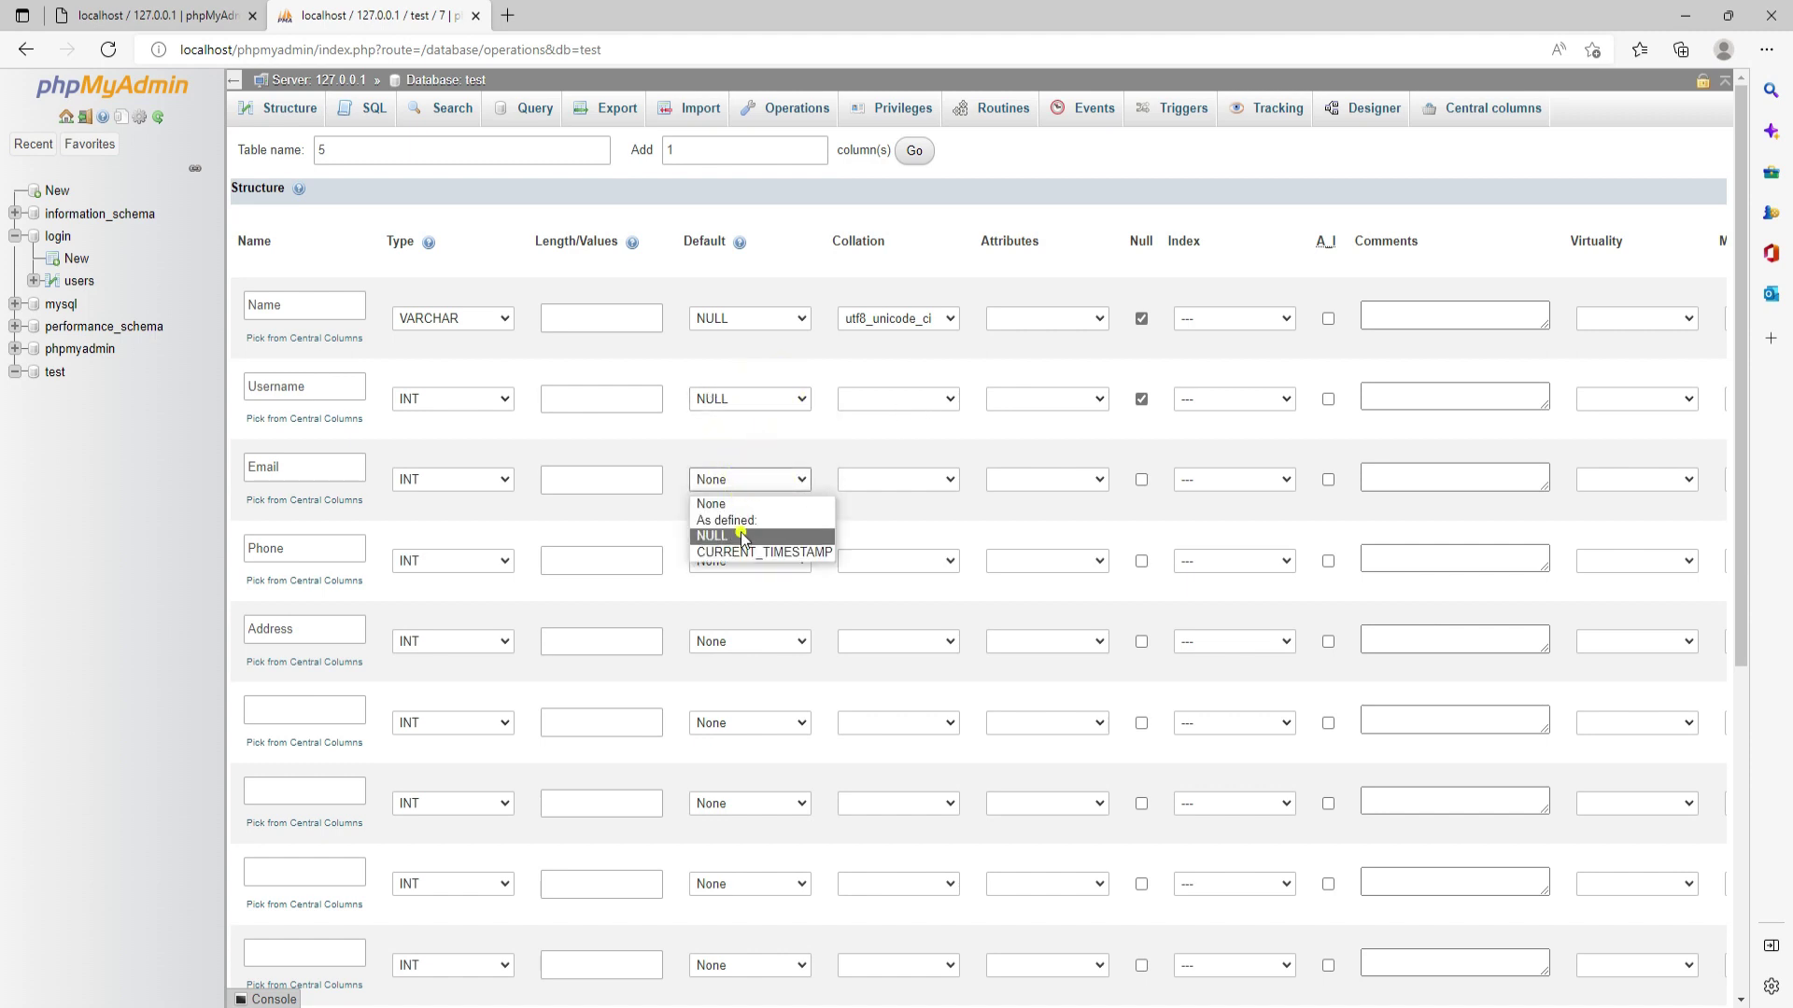
pyautogui.click(738, 535)
pyautogui.click(737, 563)
pyautogui.click(750, 618)
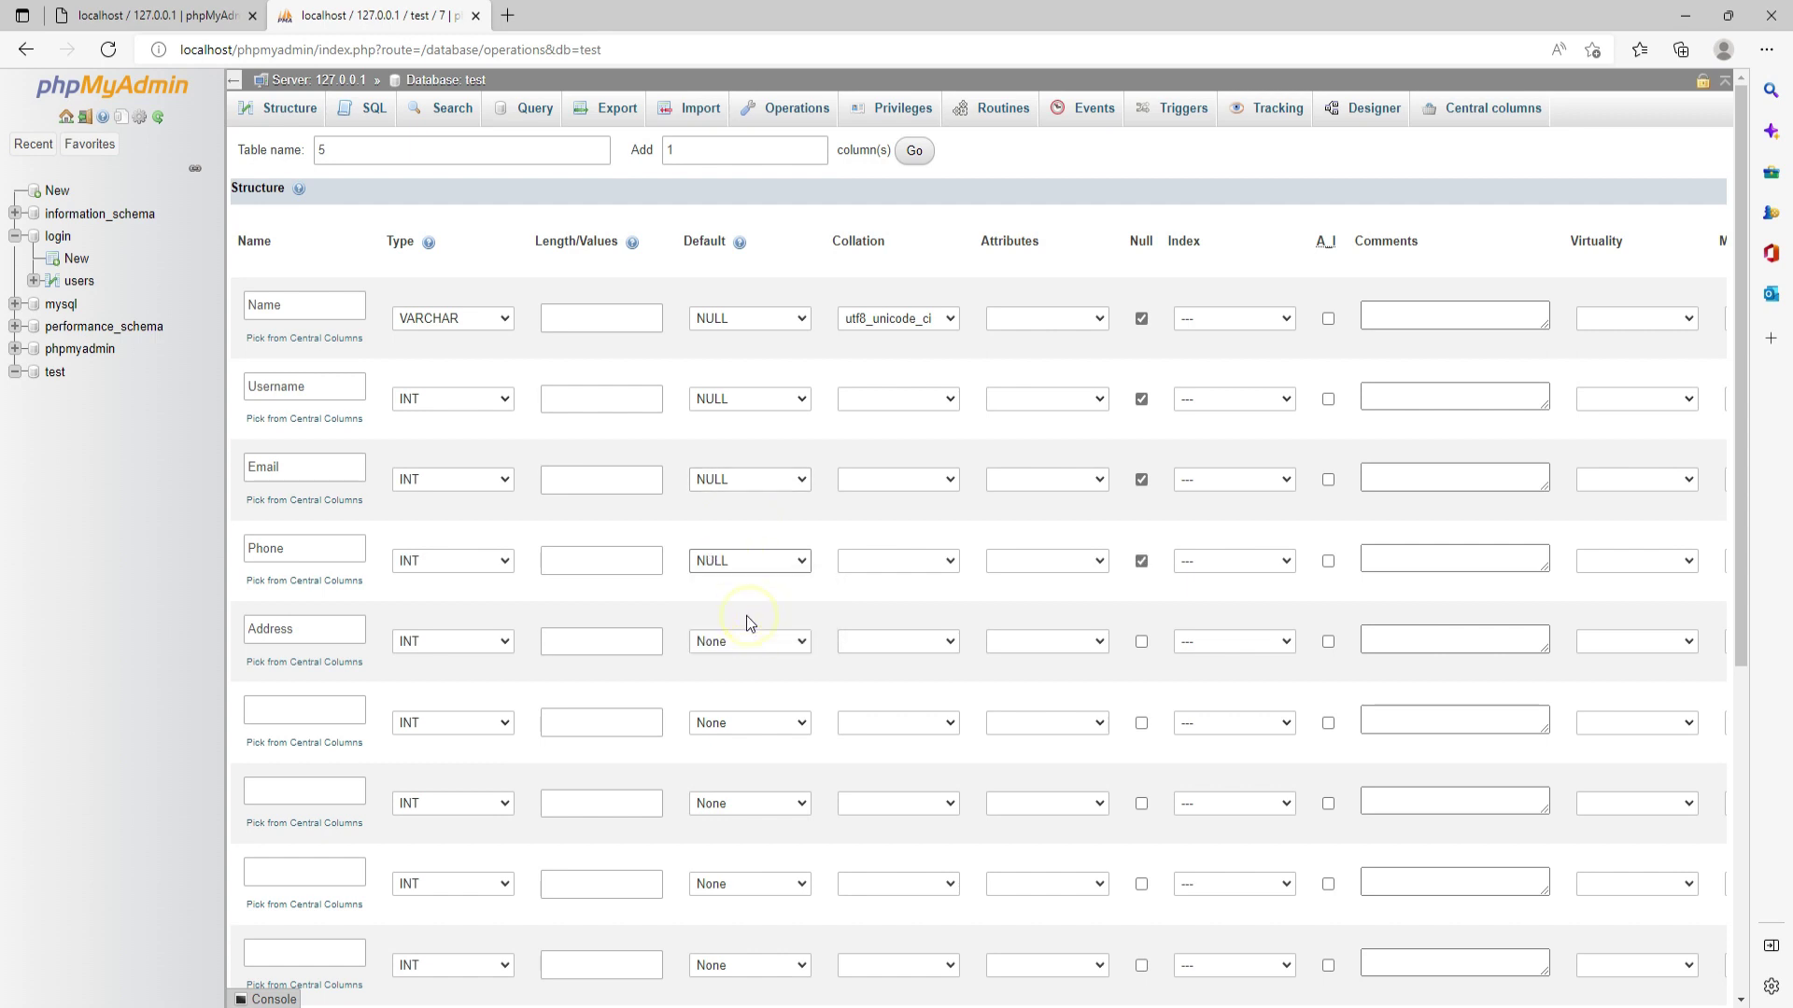
pyautogui.click(752, 643)
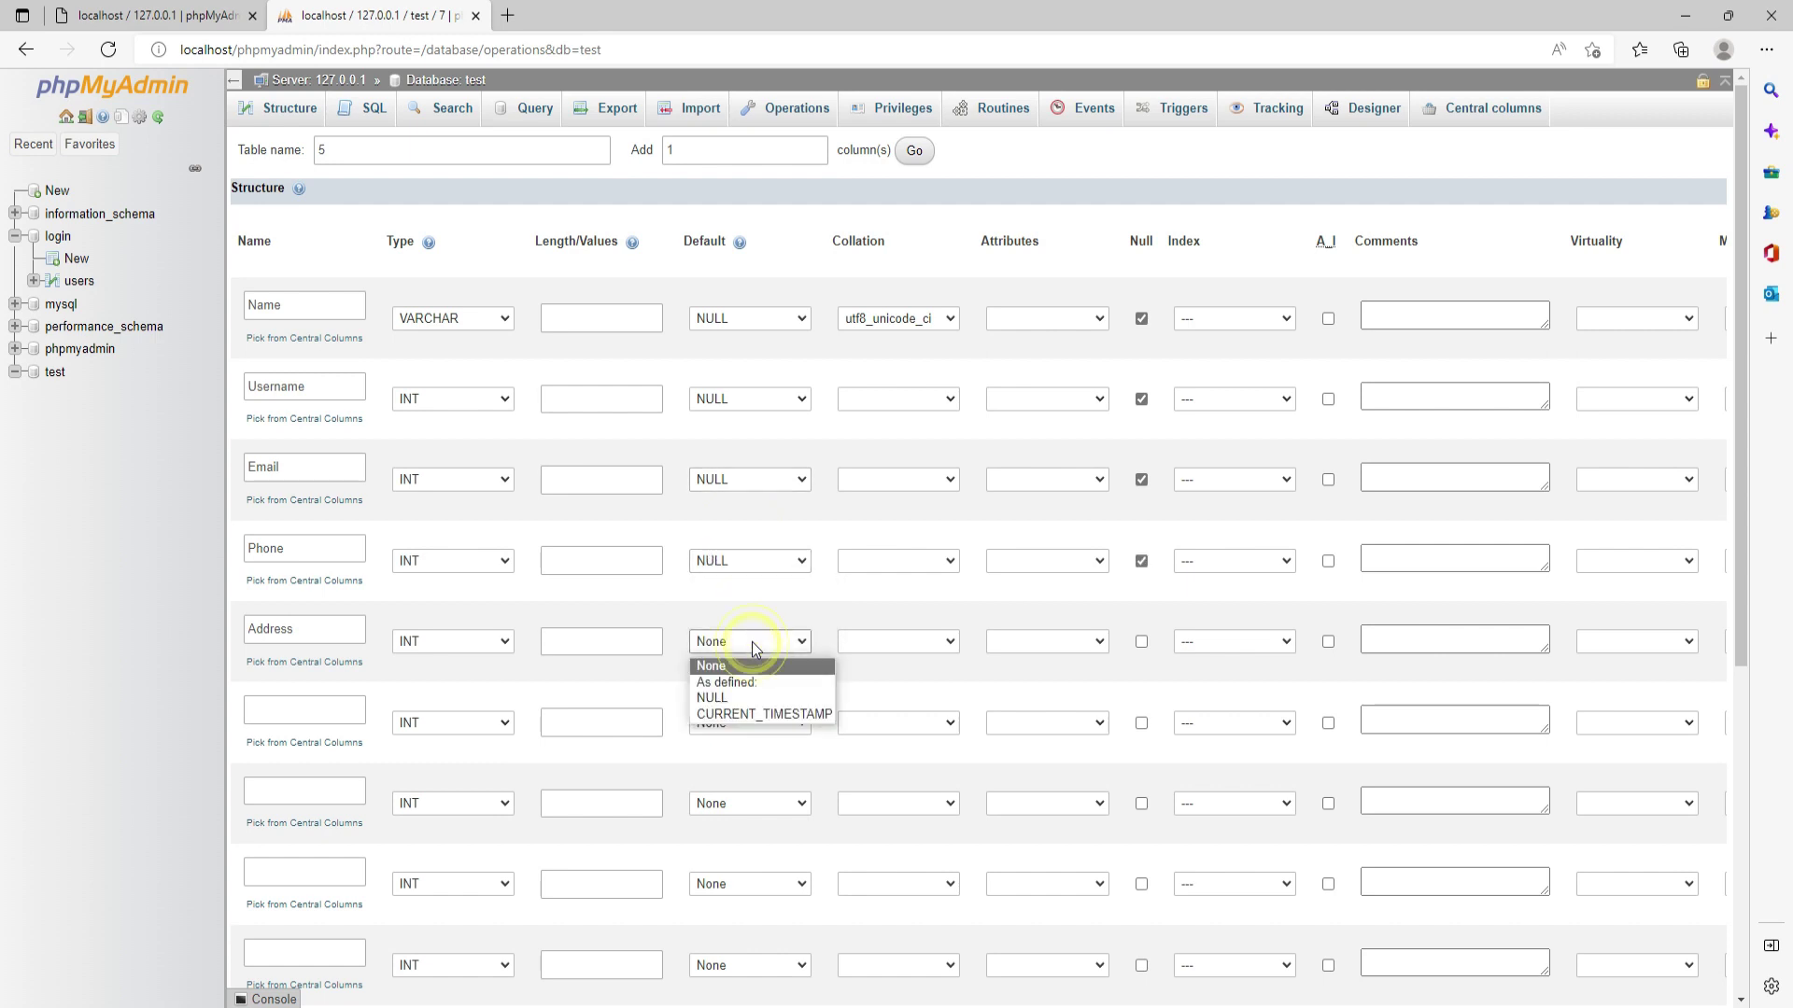
pyautogui.click(734, 697)
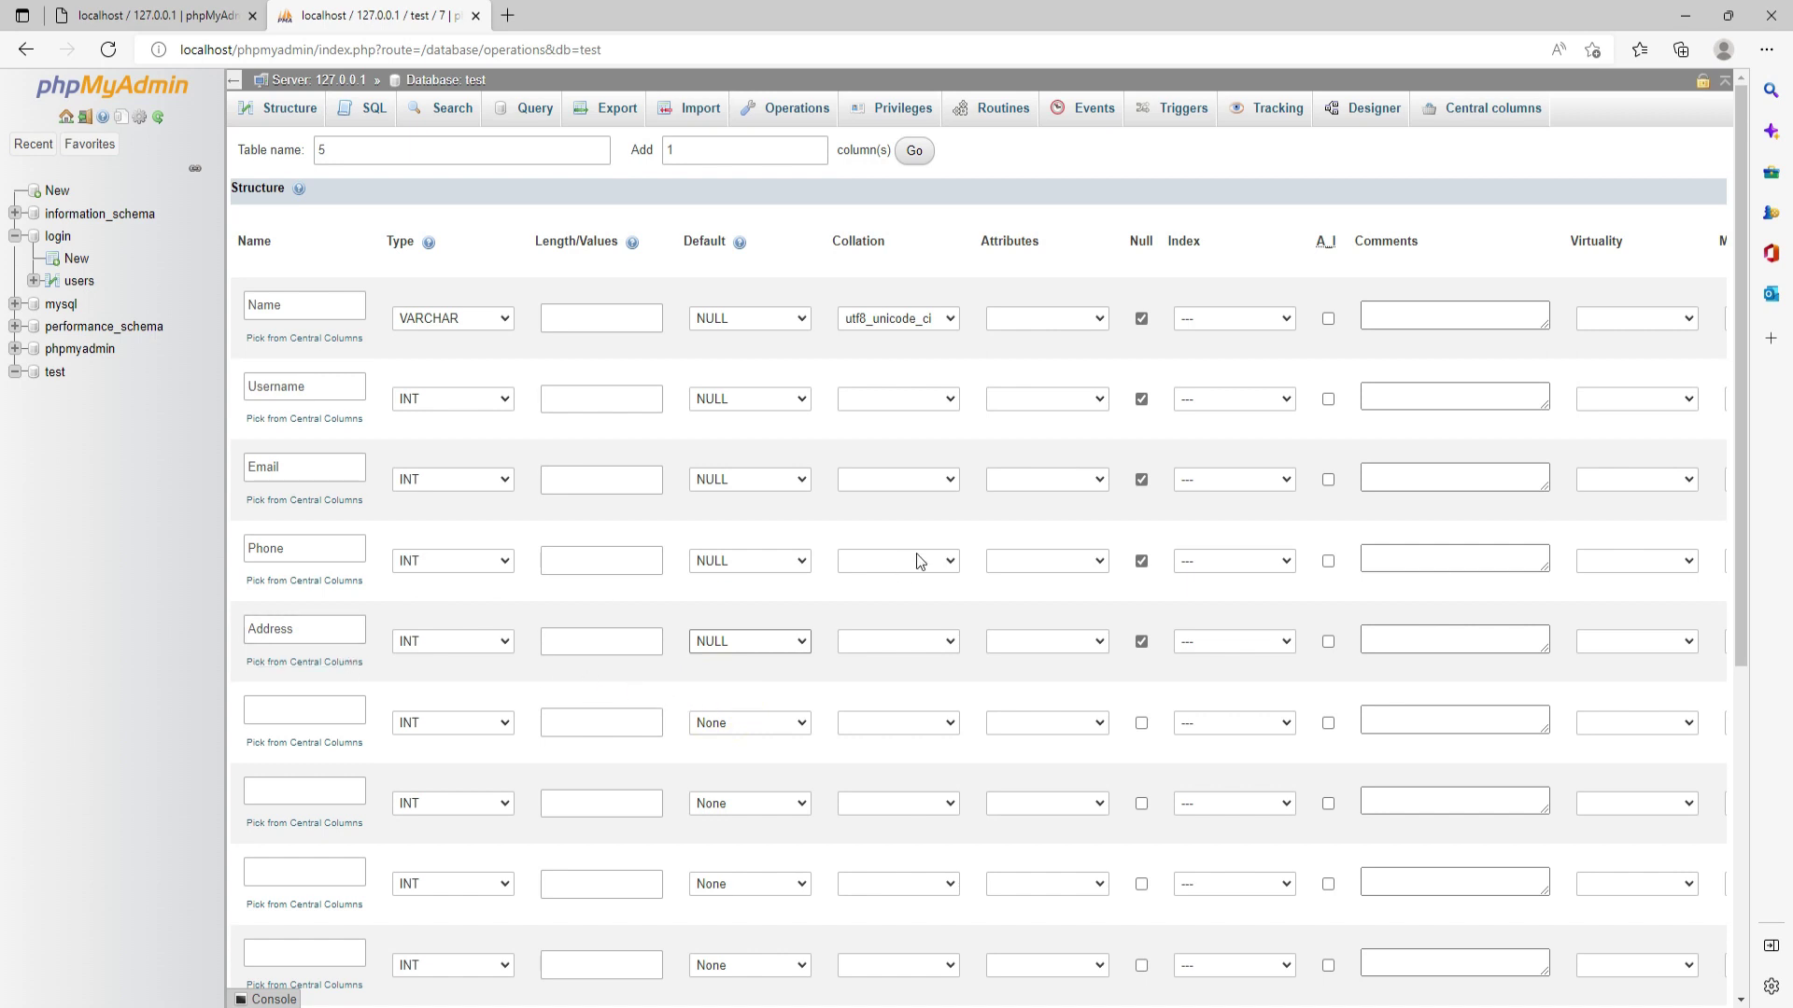
# Step: Set the type of the Username and Email columns to VARCHAR, leaving their collation blank
pyautogui.click(913, 402)
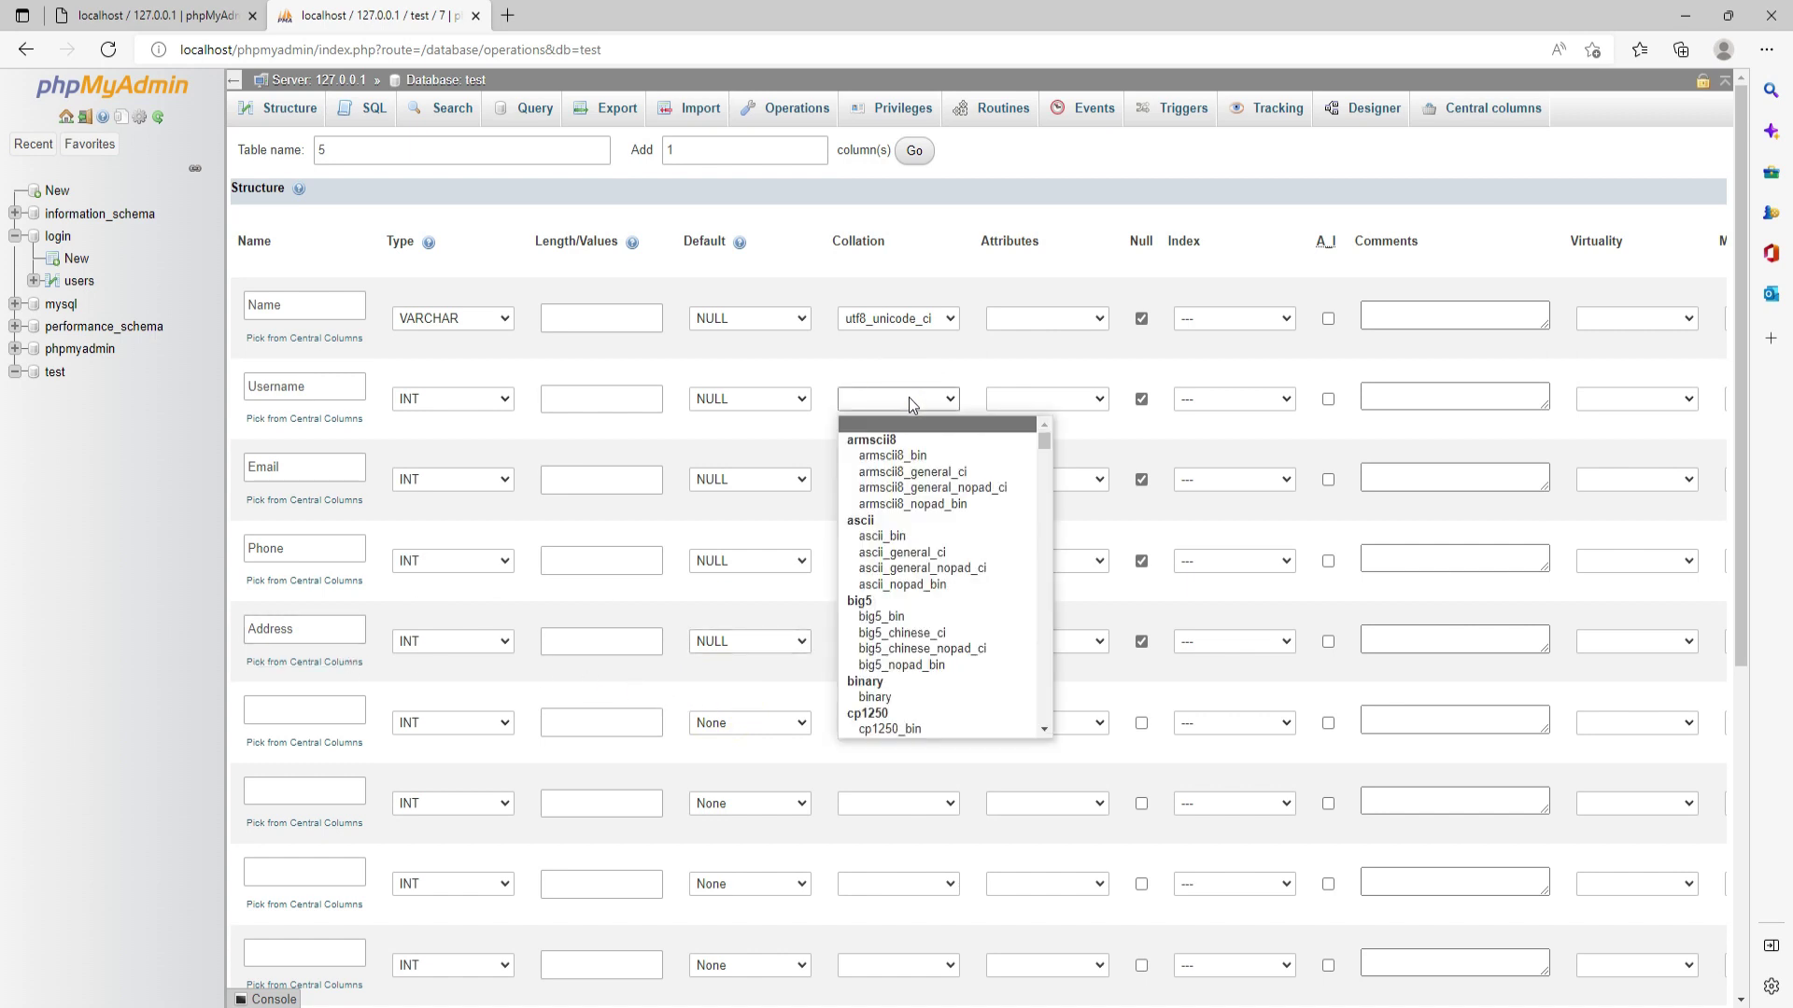
pyautogui.click(905, 396)
pyautogui.click(449, 388)
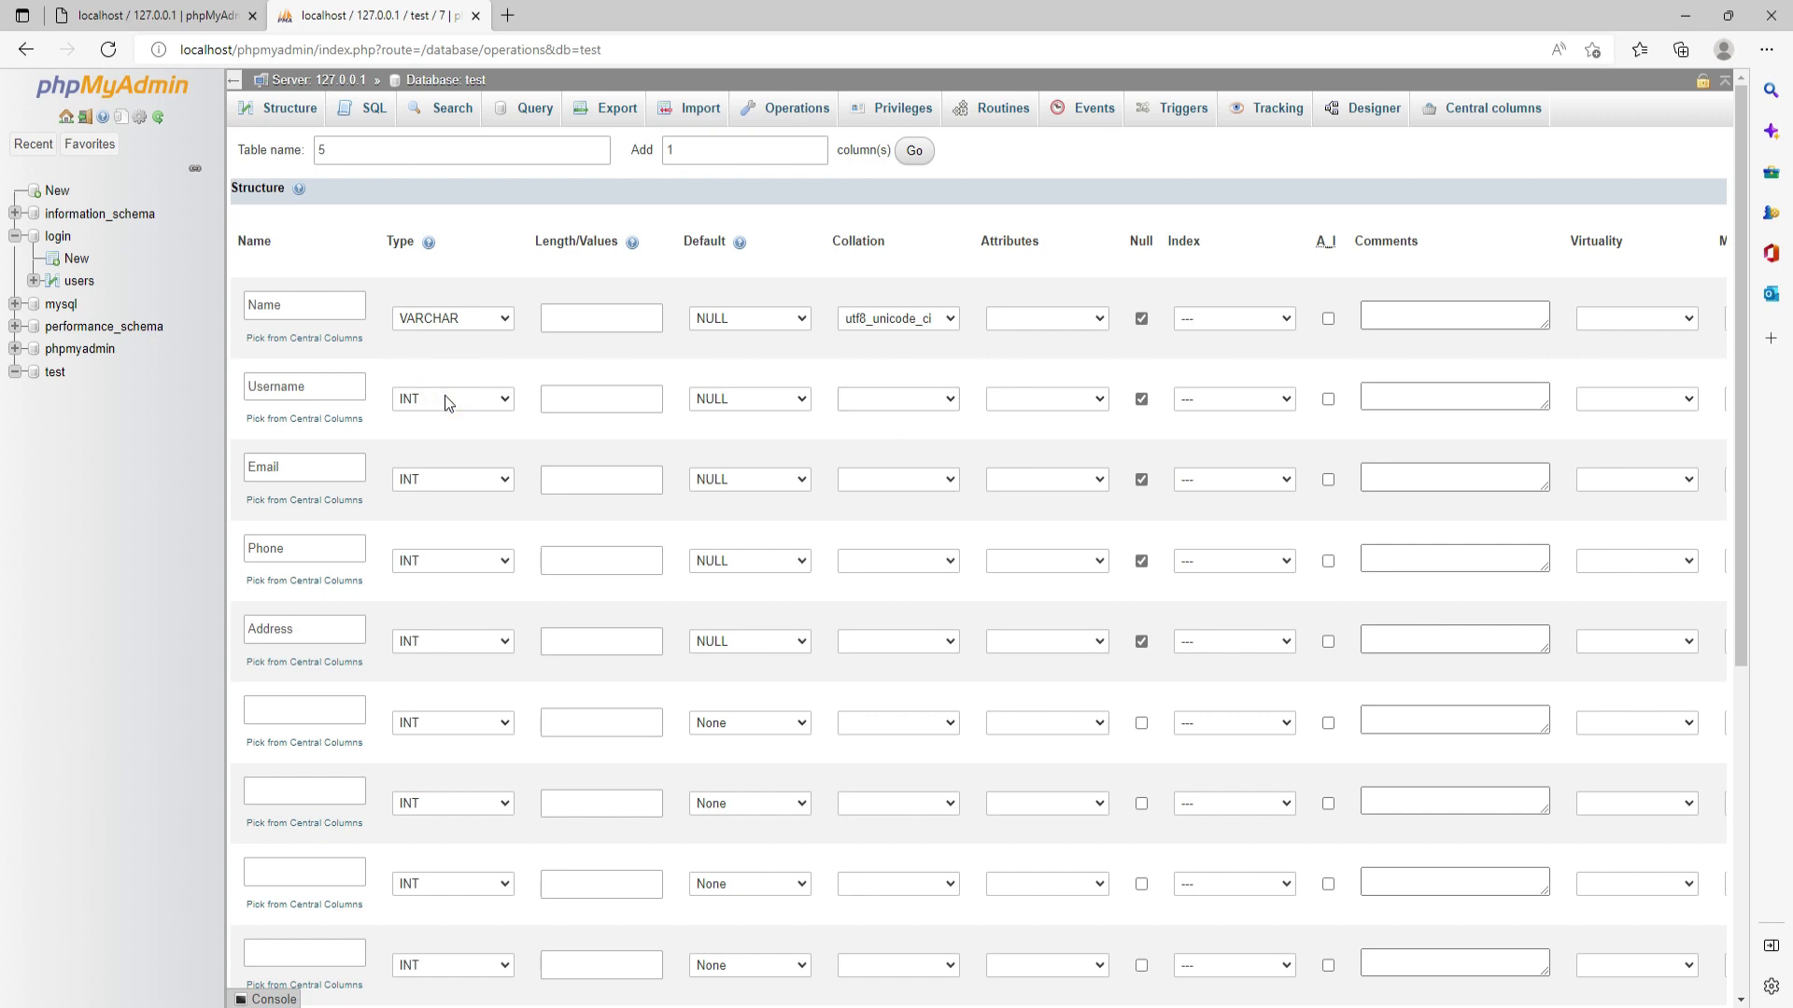
pyautogui.click(444, 402)
pyautogui.click(450, 440)
pyautogui.click(476, 479)
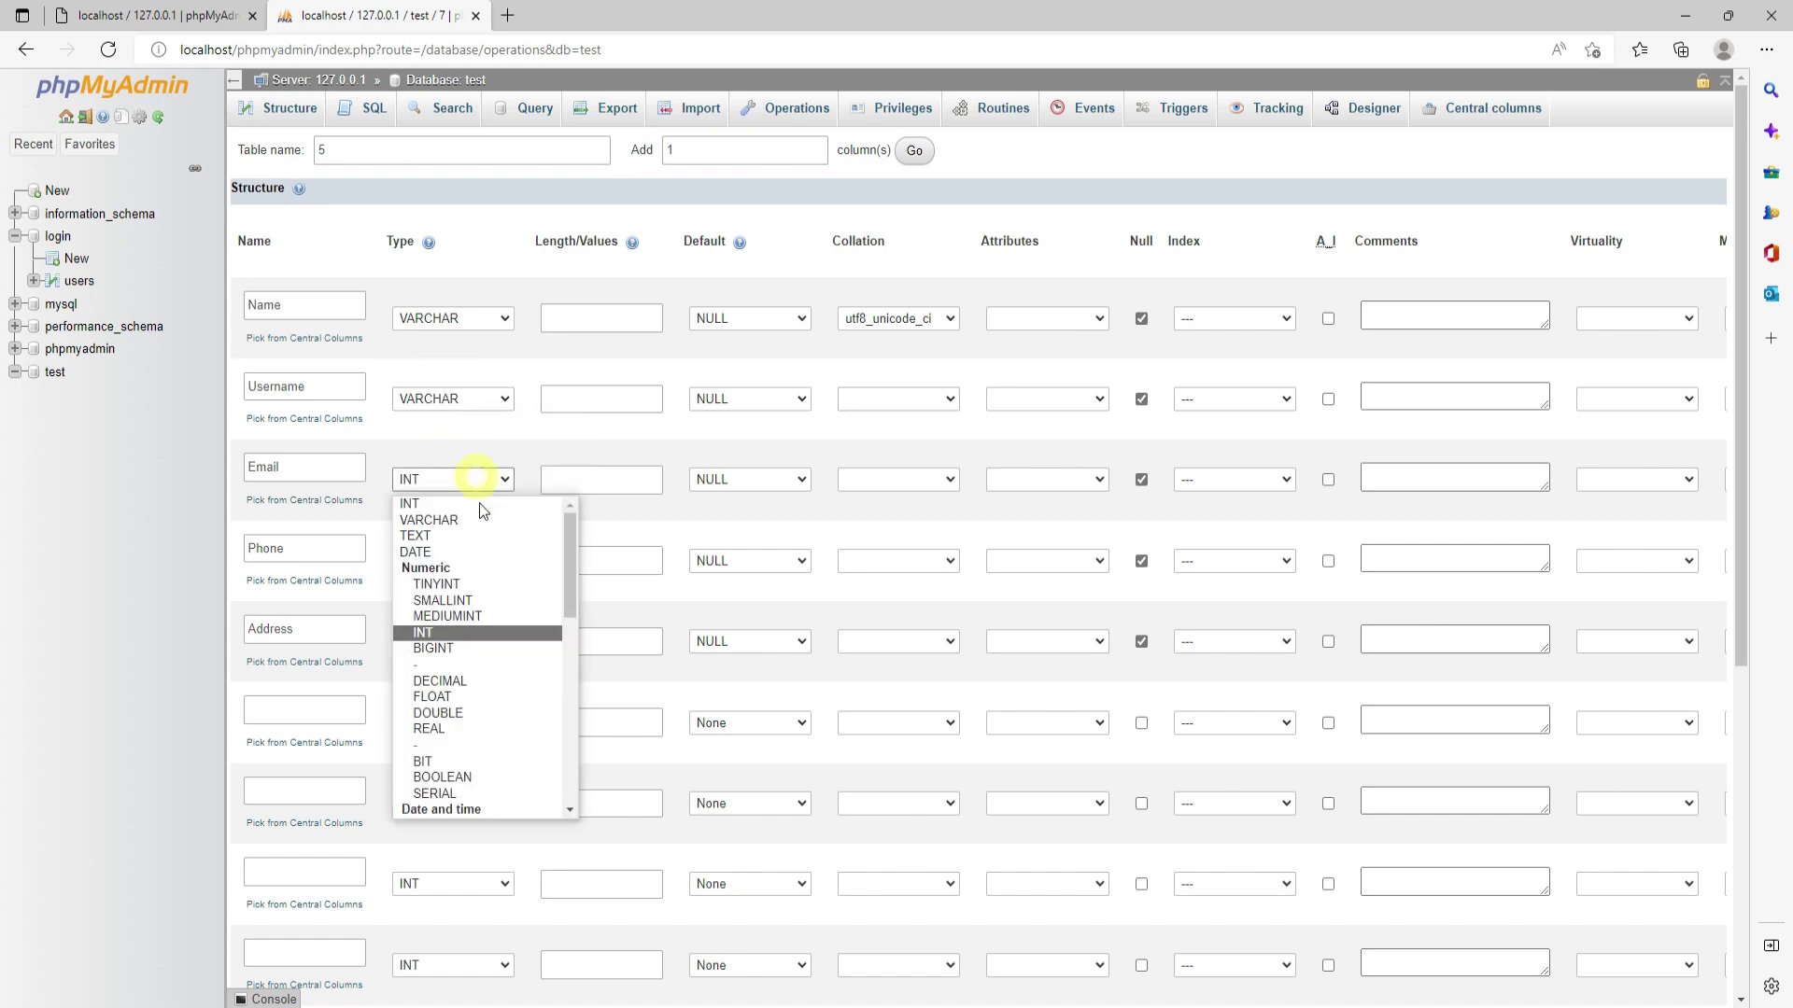
pyautogui.click(468, 520)
# Step: Review the available data types for the Phone column and choose INT
pyautogui.click(471, 561)
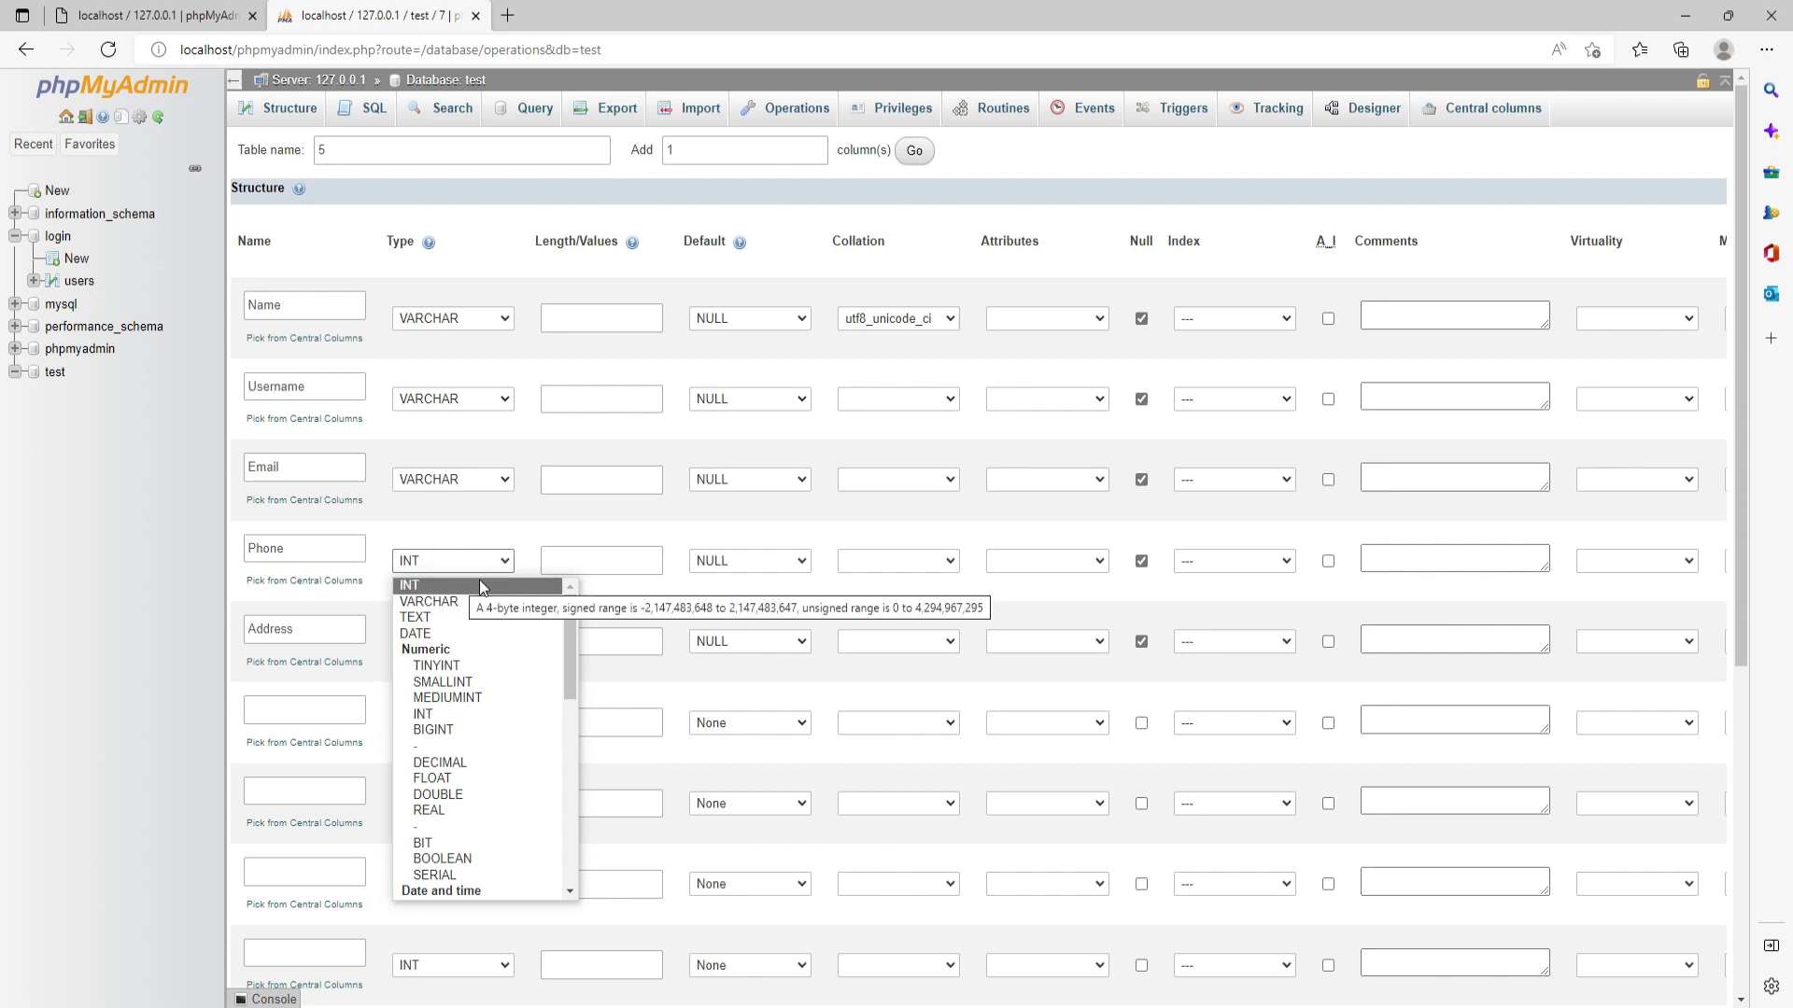
pyautogui.click(482, 586)
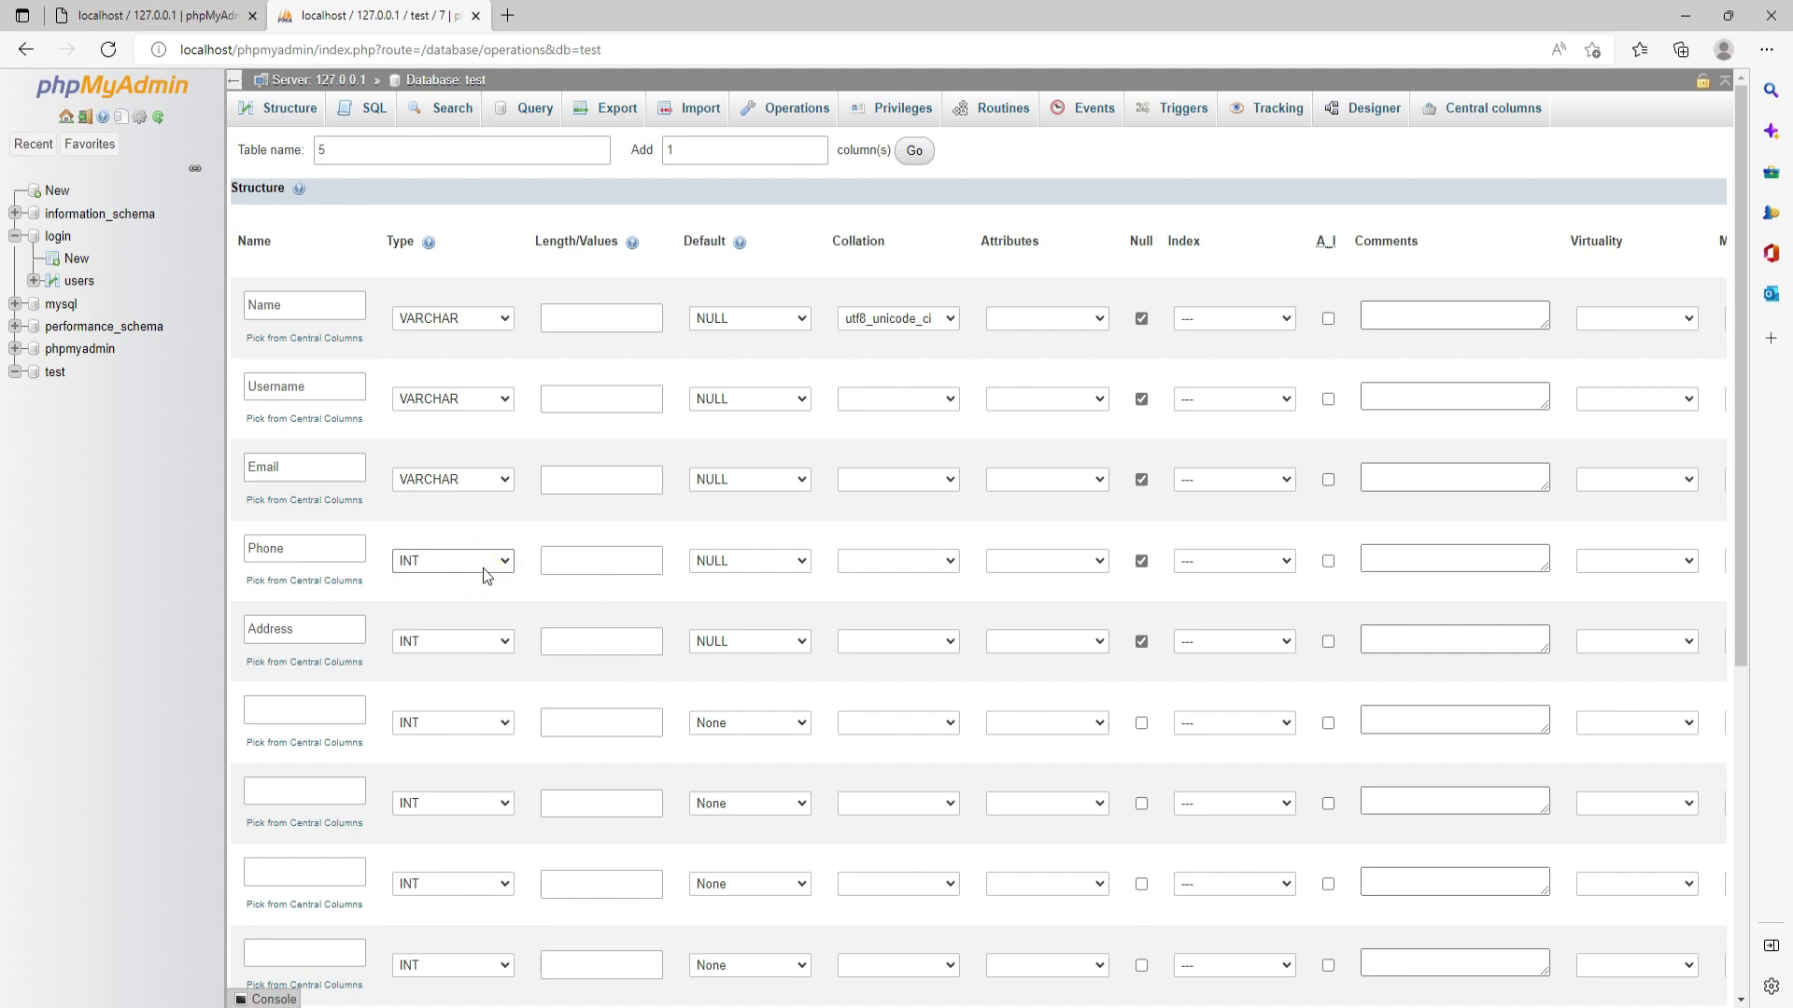
pyautogui.click(486, 564)
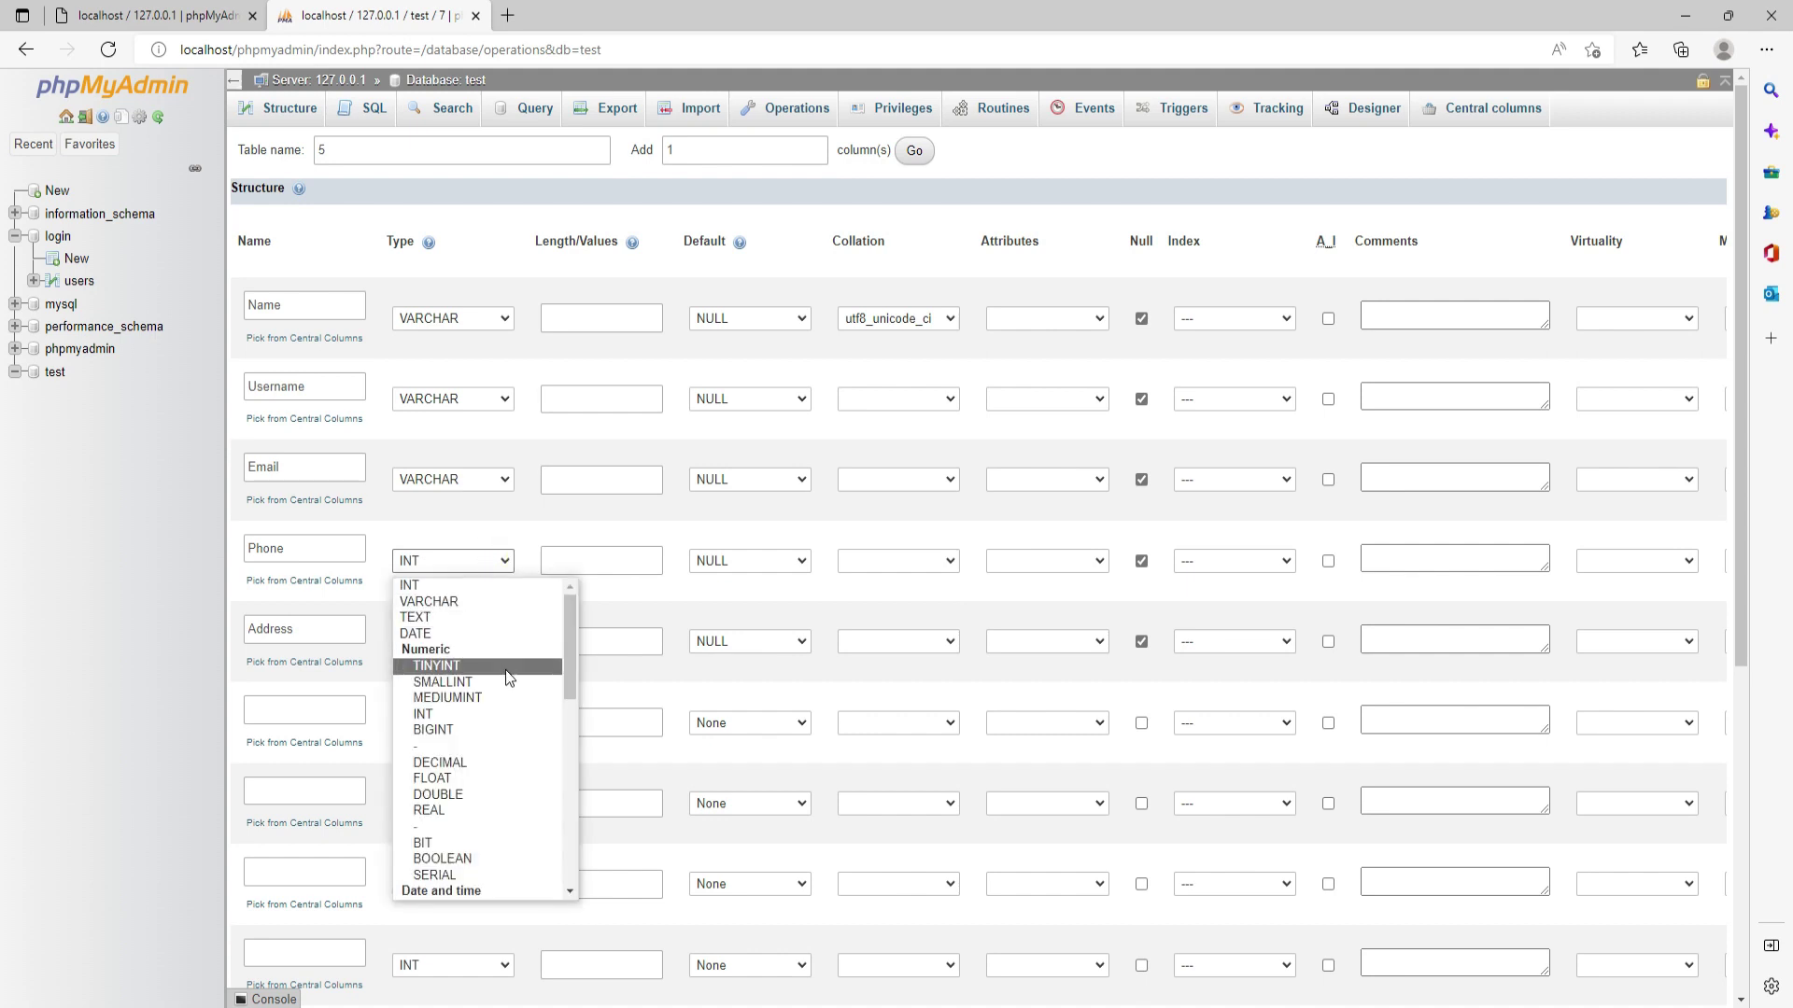
pyautogui.scroll(-5, 530, 687)
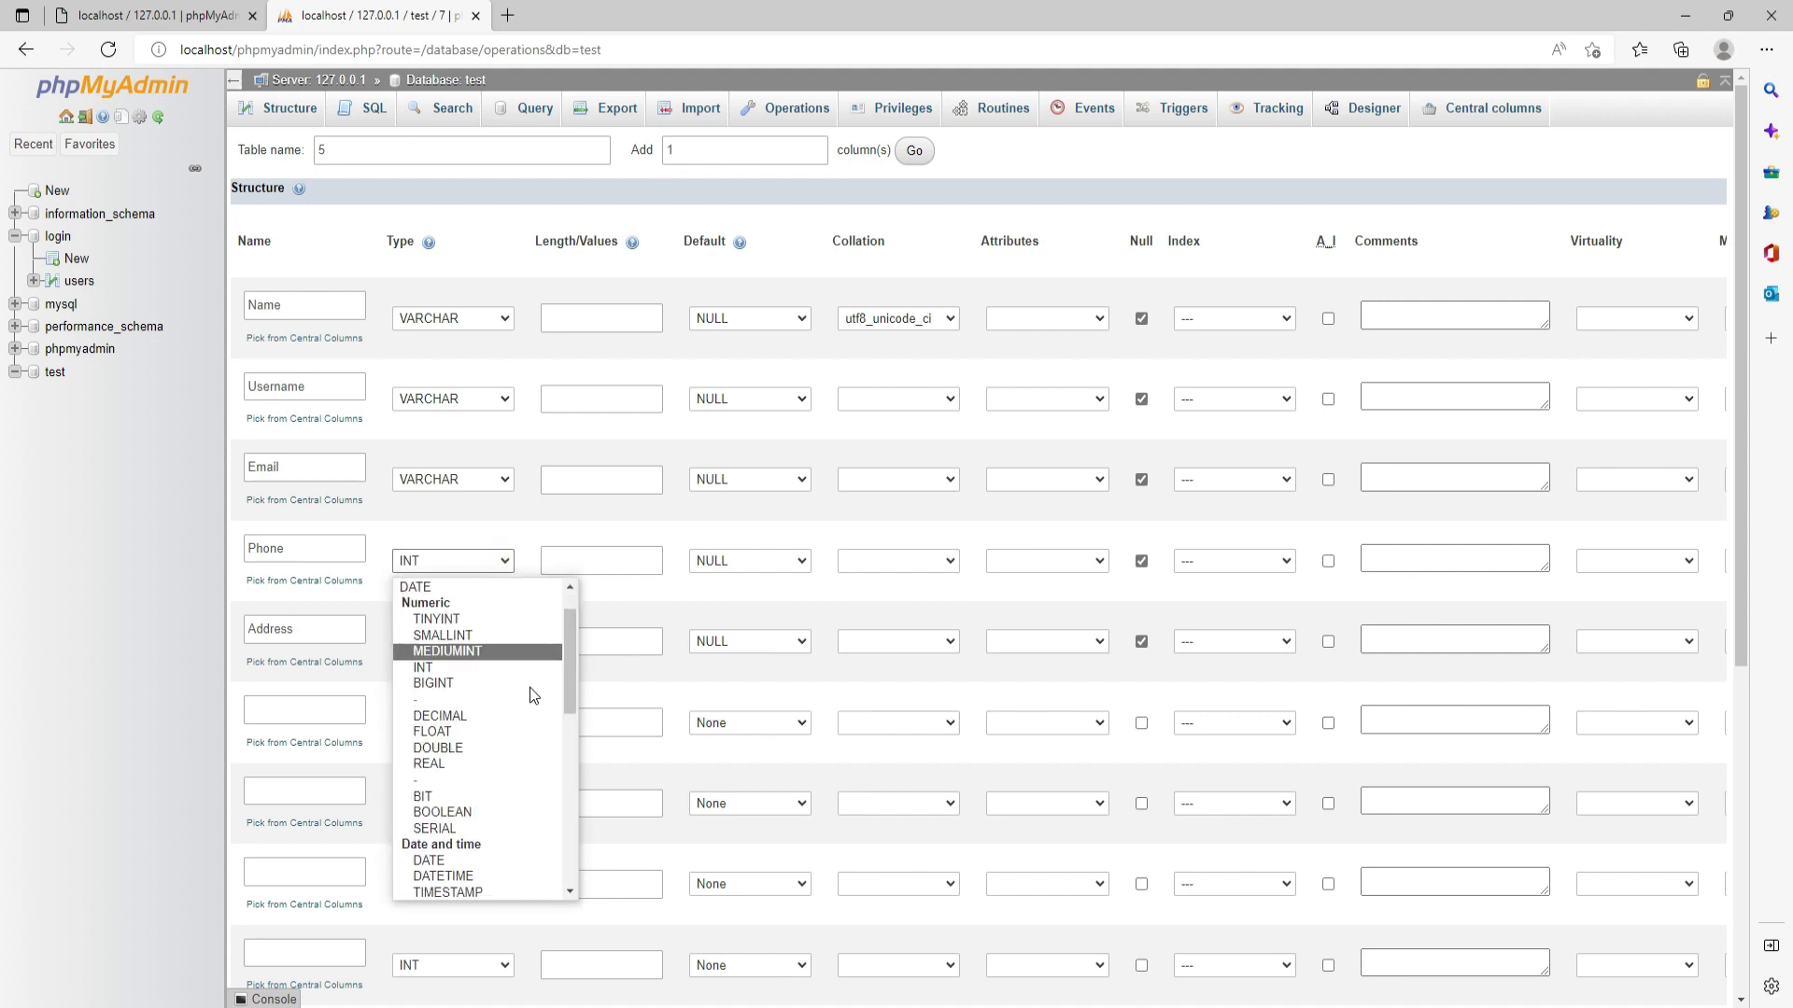
pyautogui.scroll(-5, 532, 695)
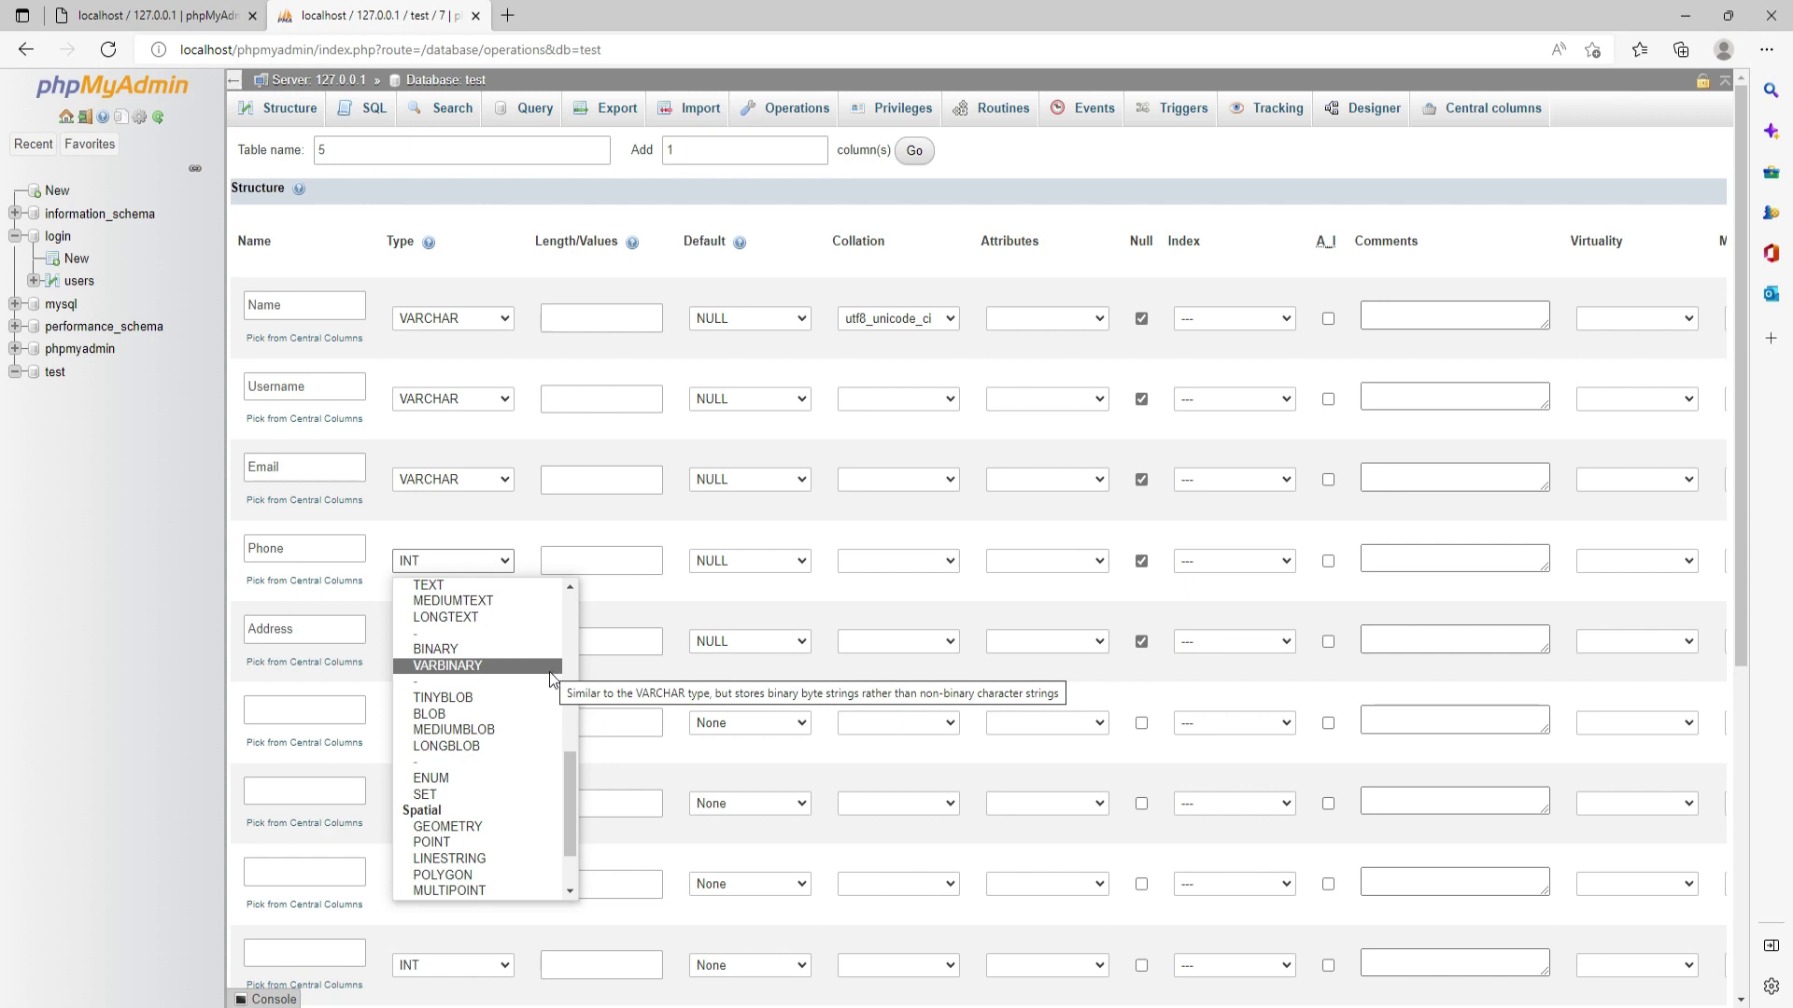
pyautogui.scroll(6, 549, 688)
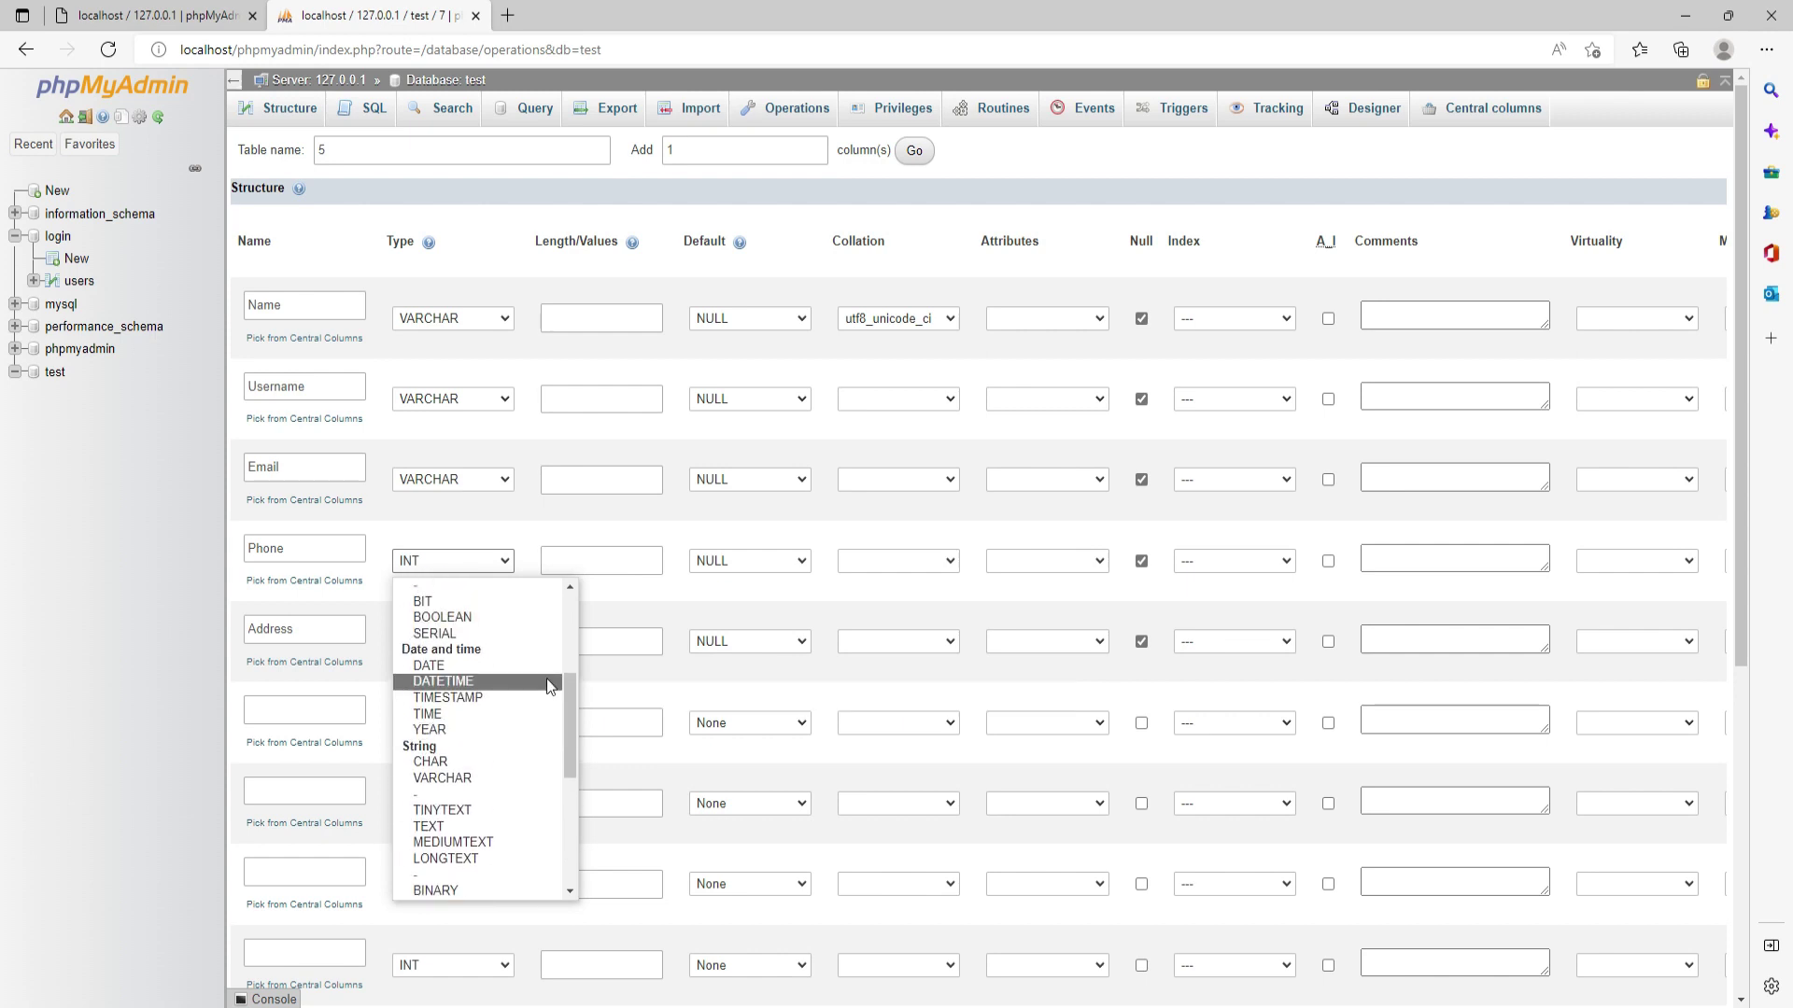
pyautogui.scroll(3, 546, 686)
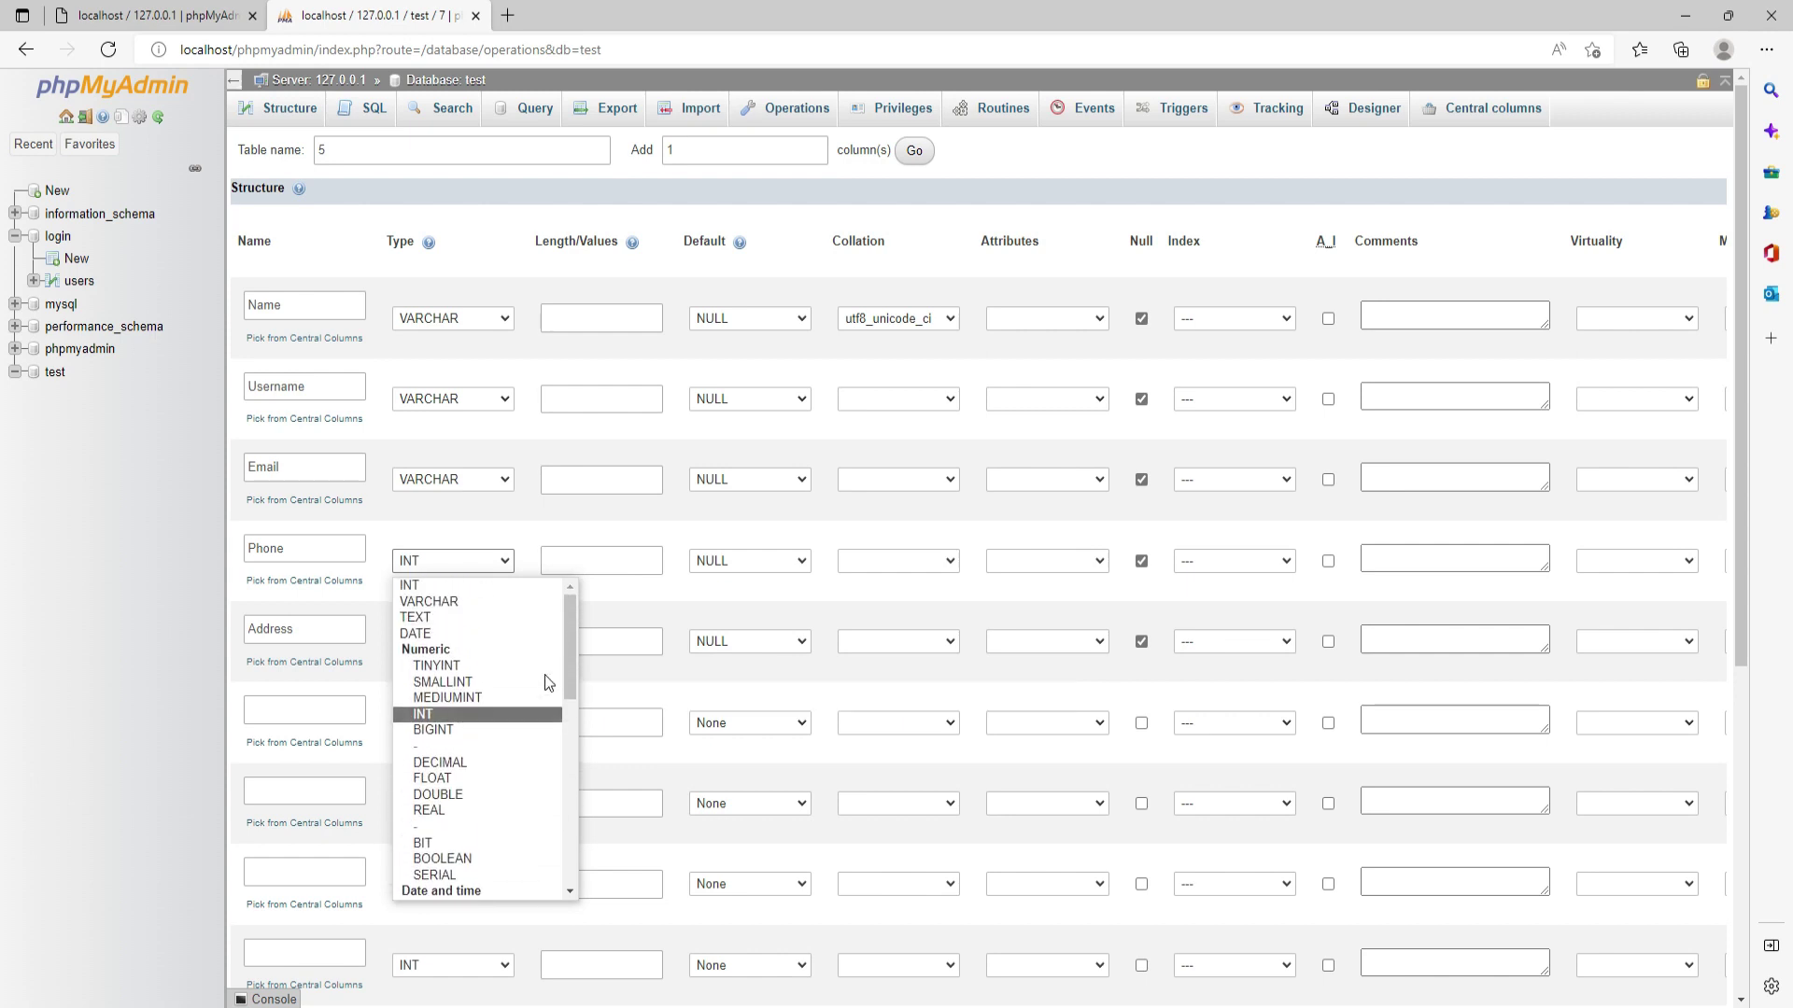
pyautogui.click(452, 590)
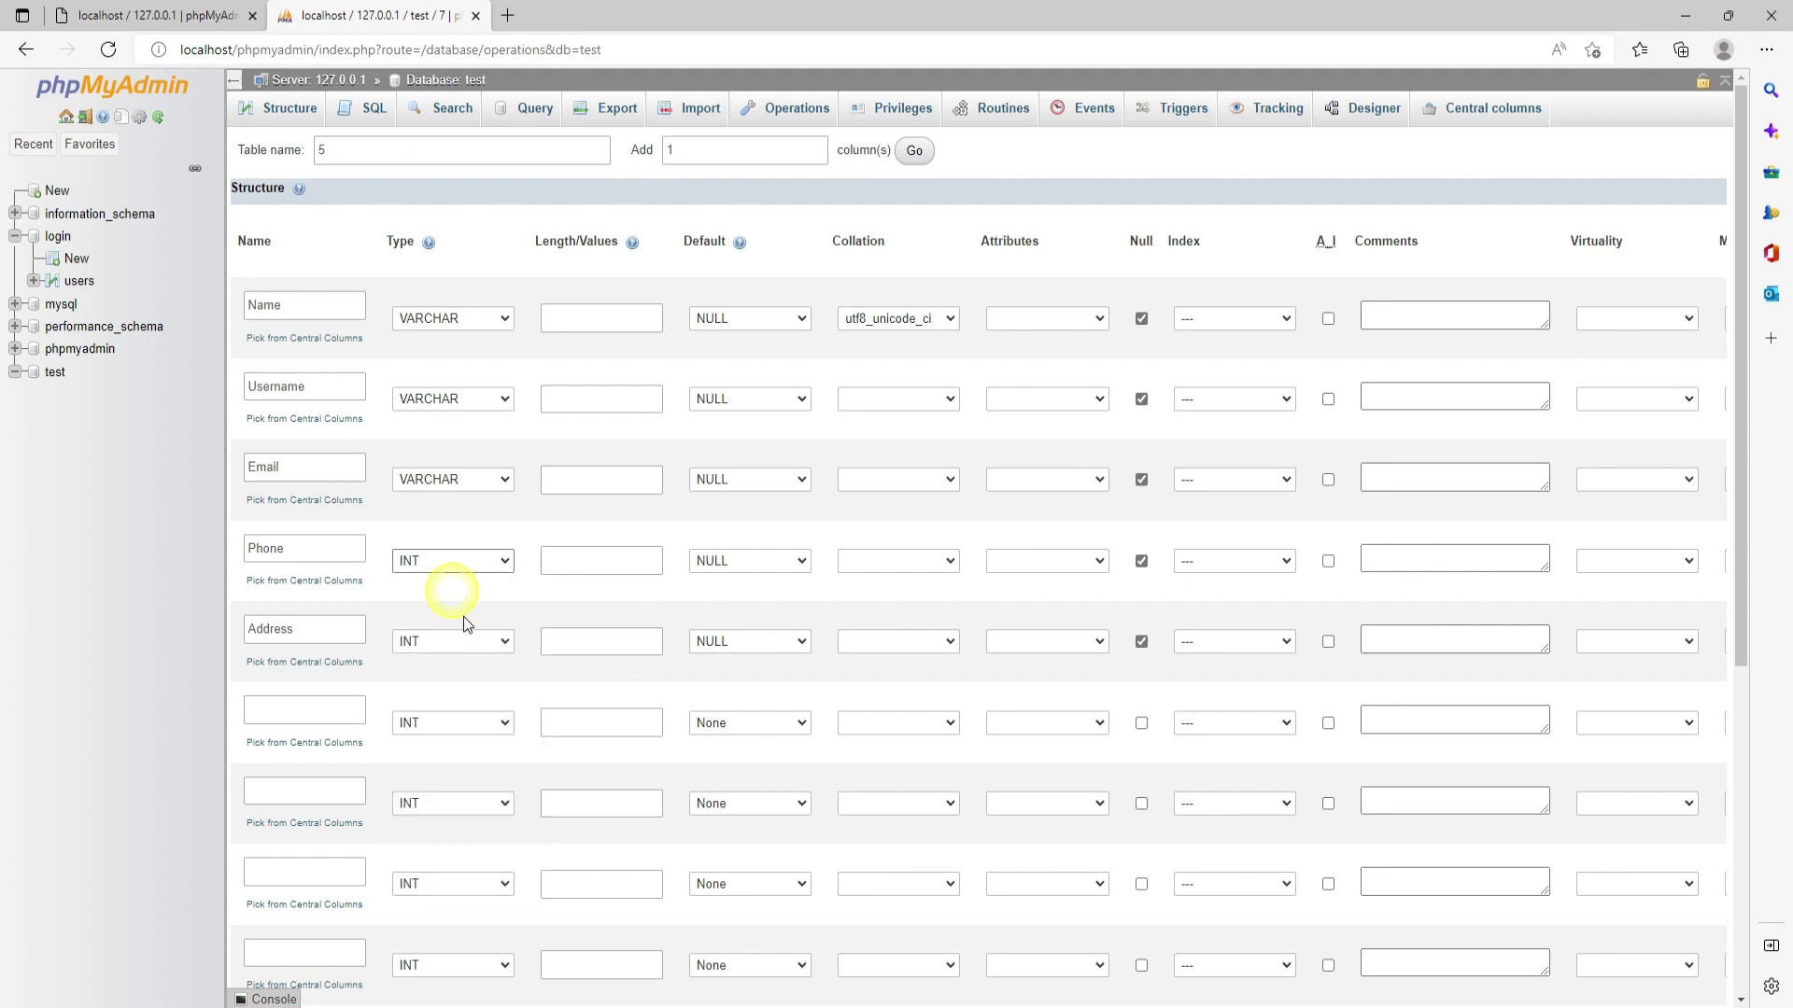
# Step: Set the Address column's type to VARCHAR and the Username column's collation to utf8_unicode_ci
pyautogui.click(480, 642)
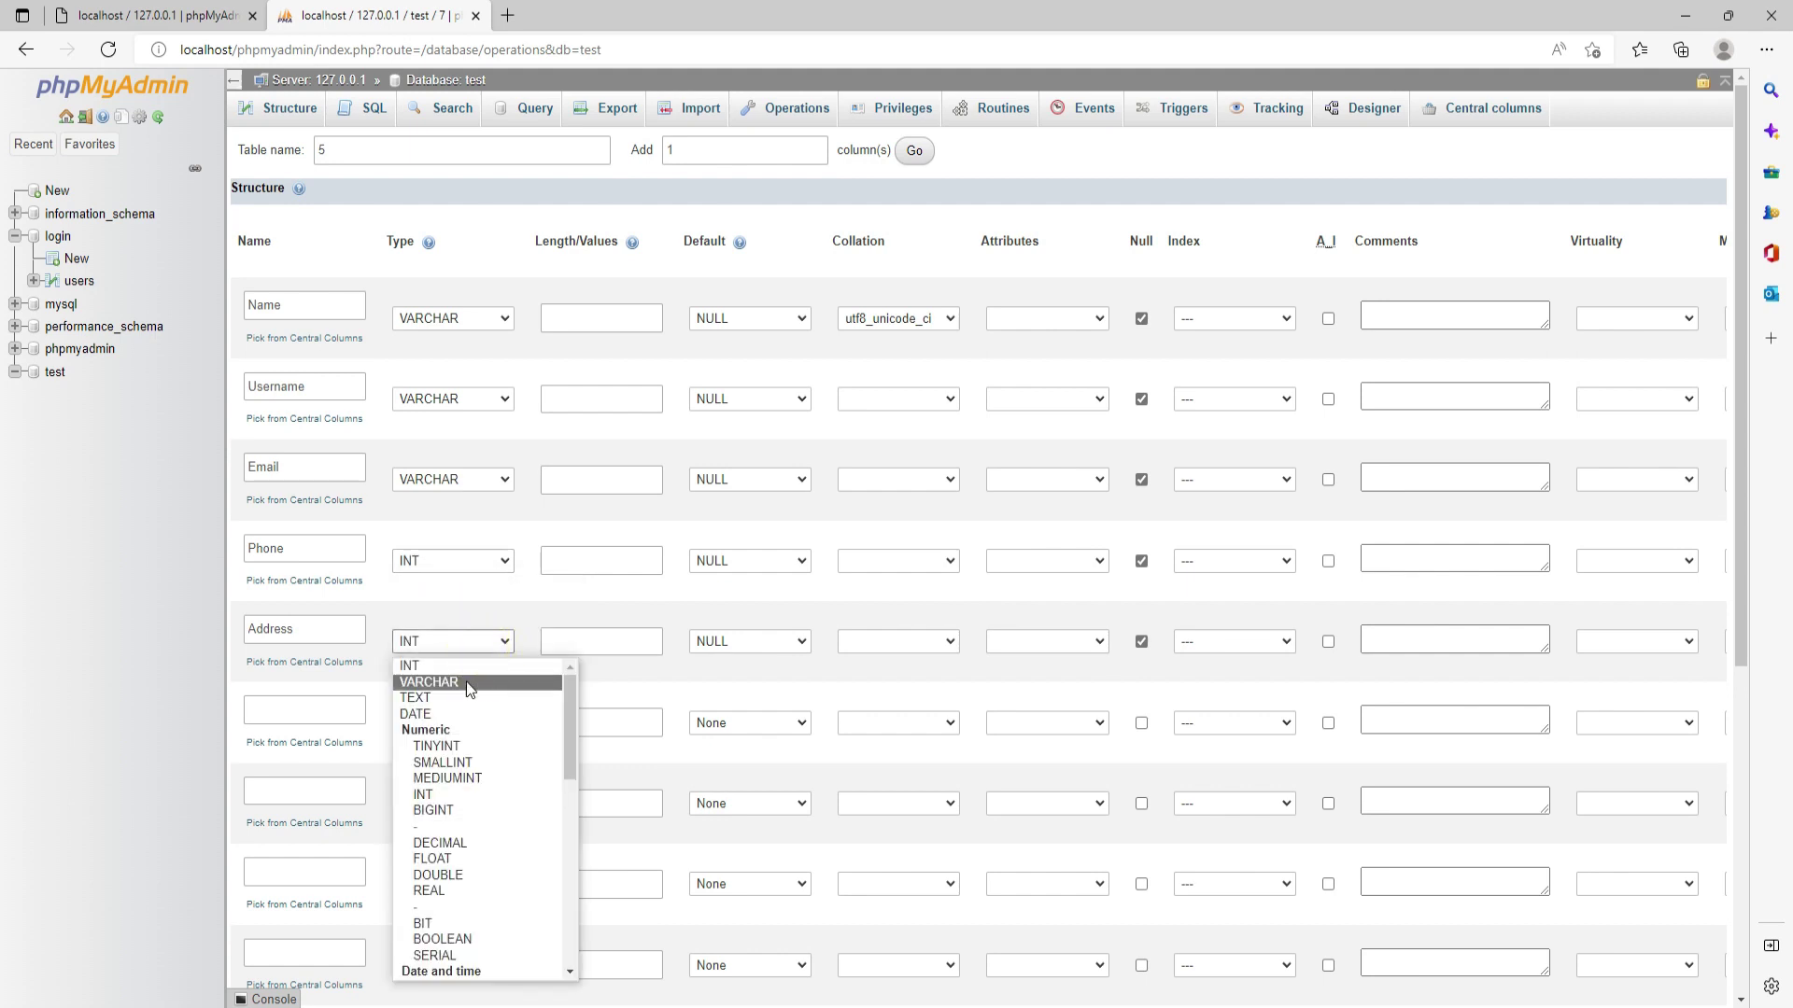
pyautogui.click(466, 684)
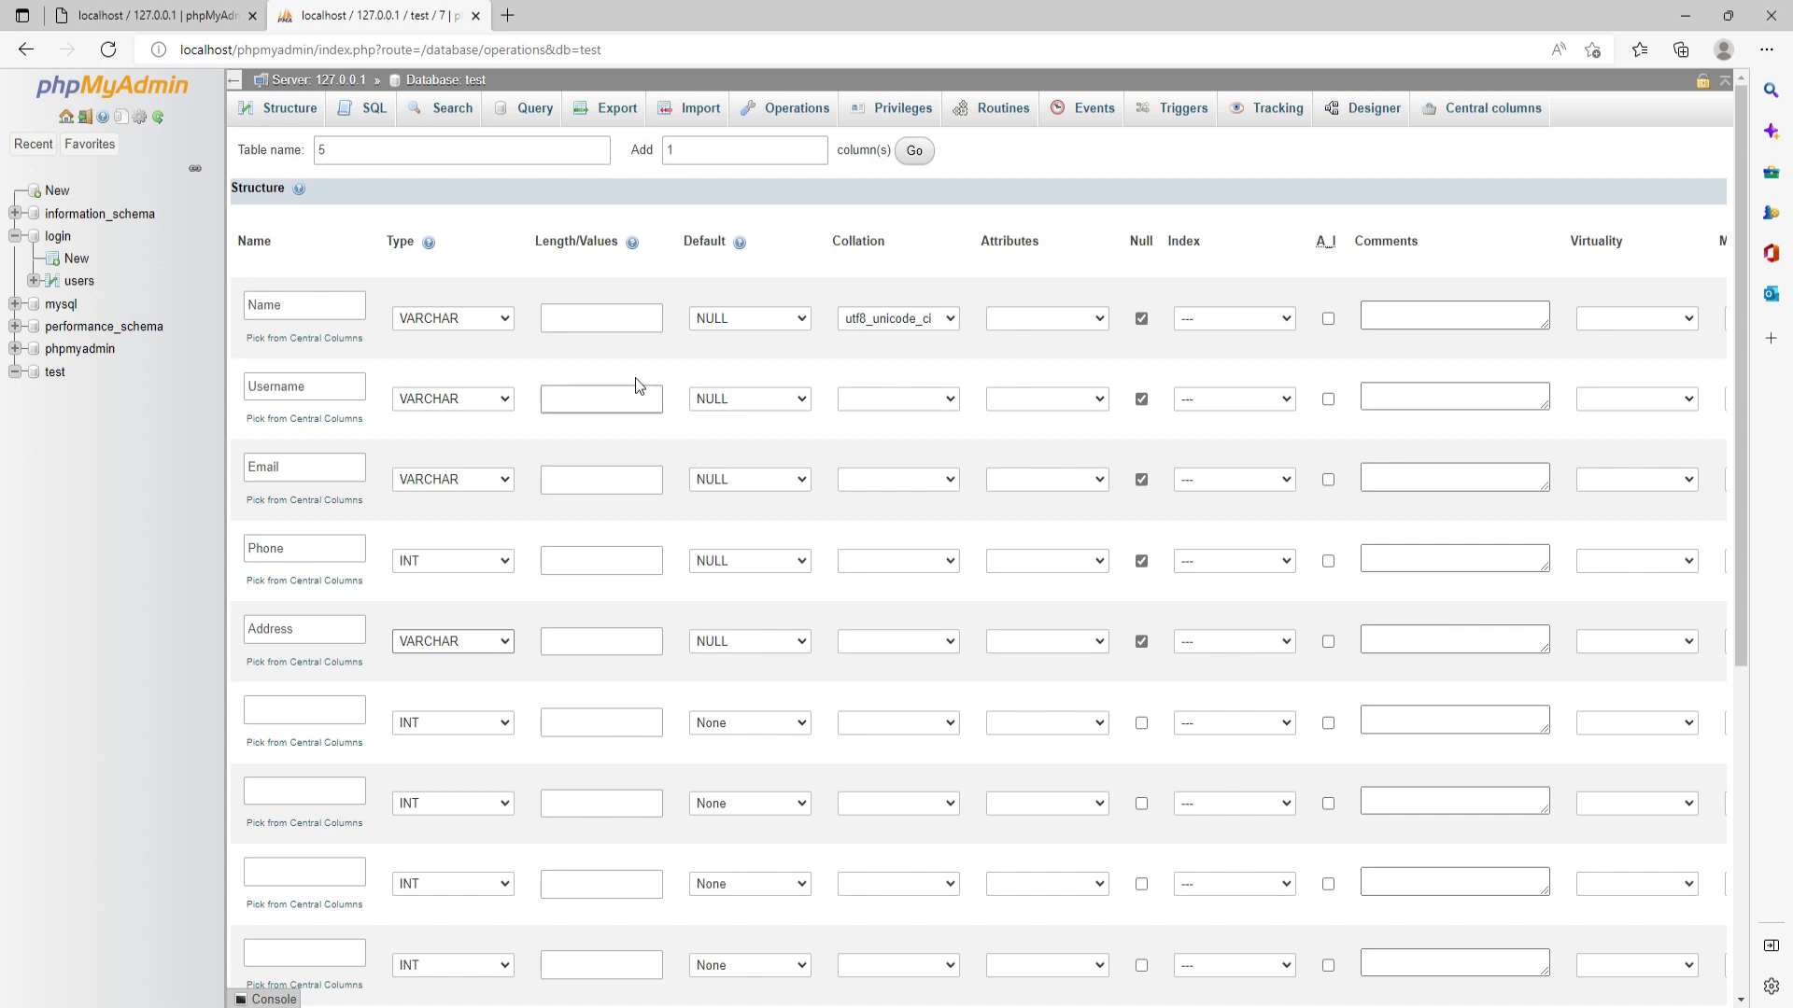
pyautogui.click(946, 401)
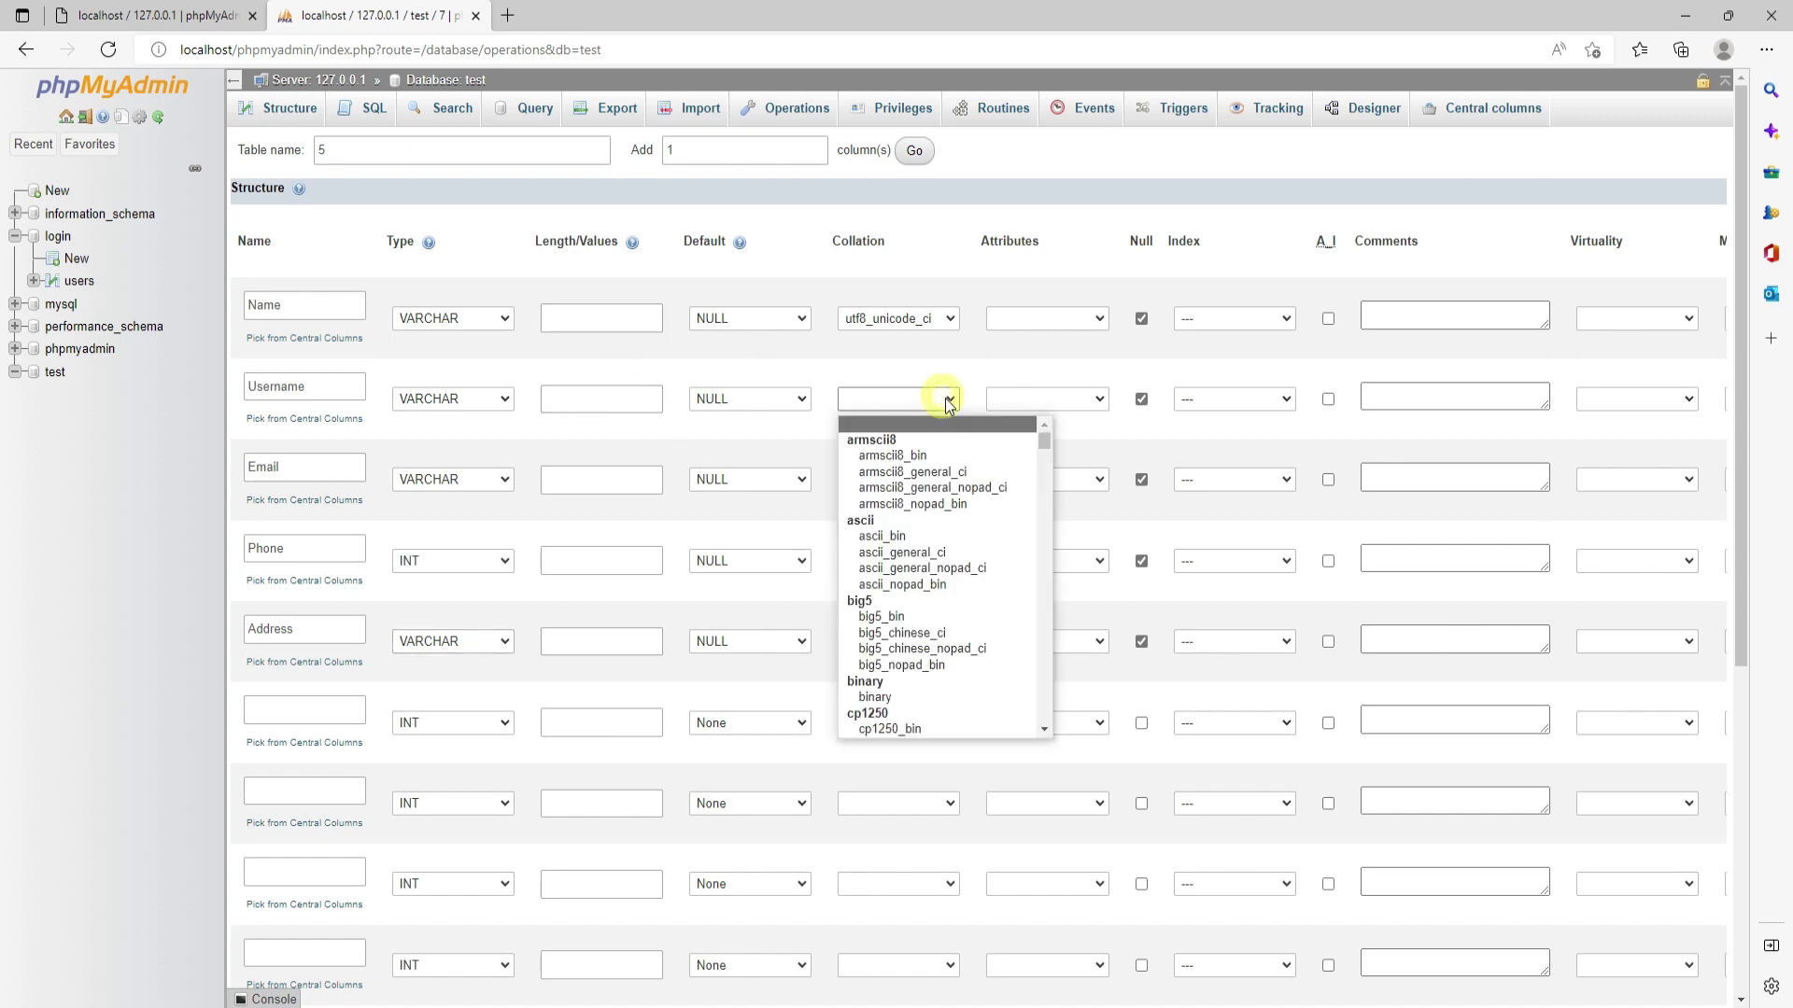
pyautogui.scroll(-5, 940, 674)
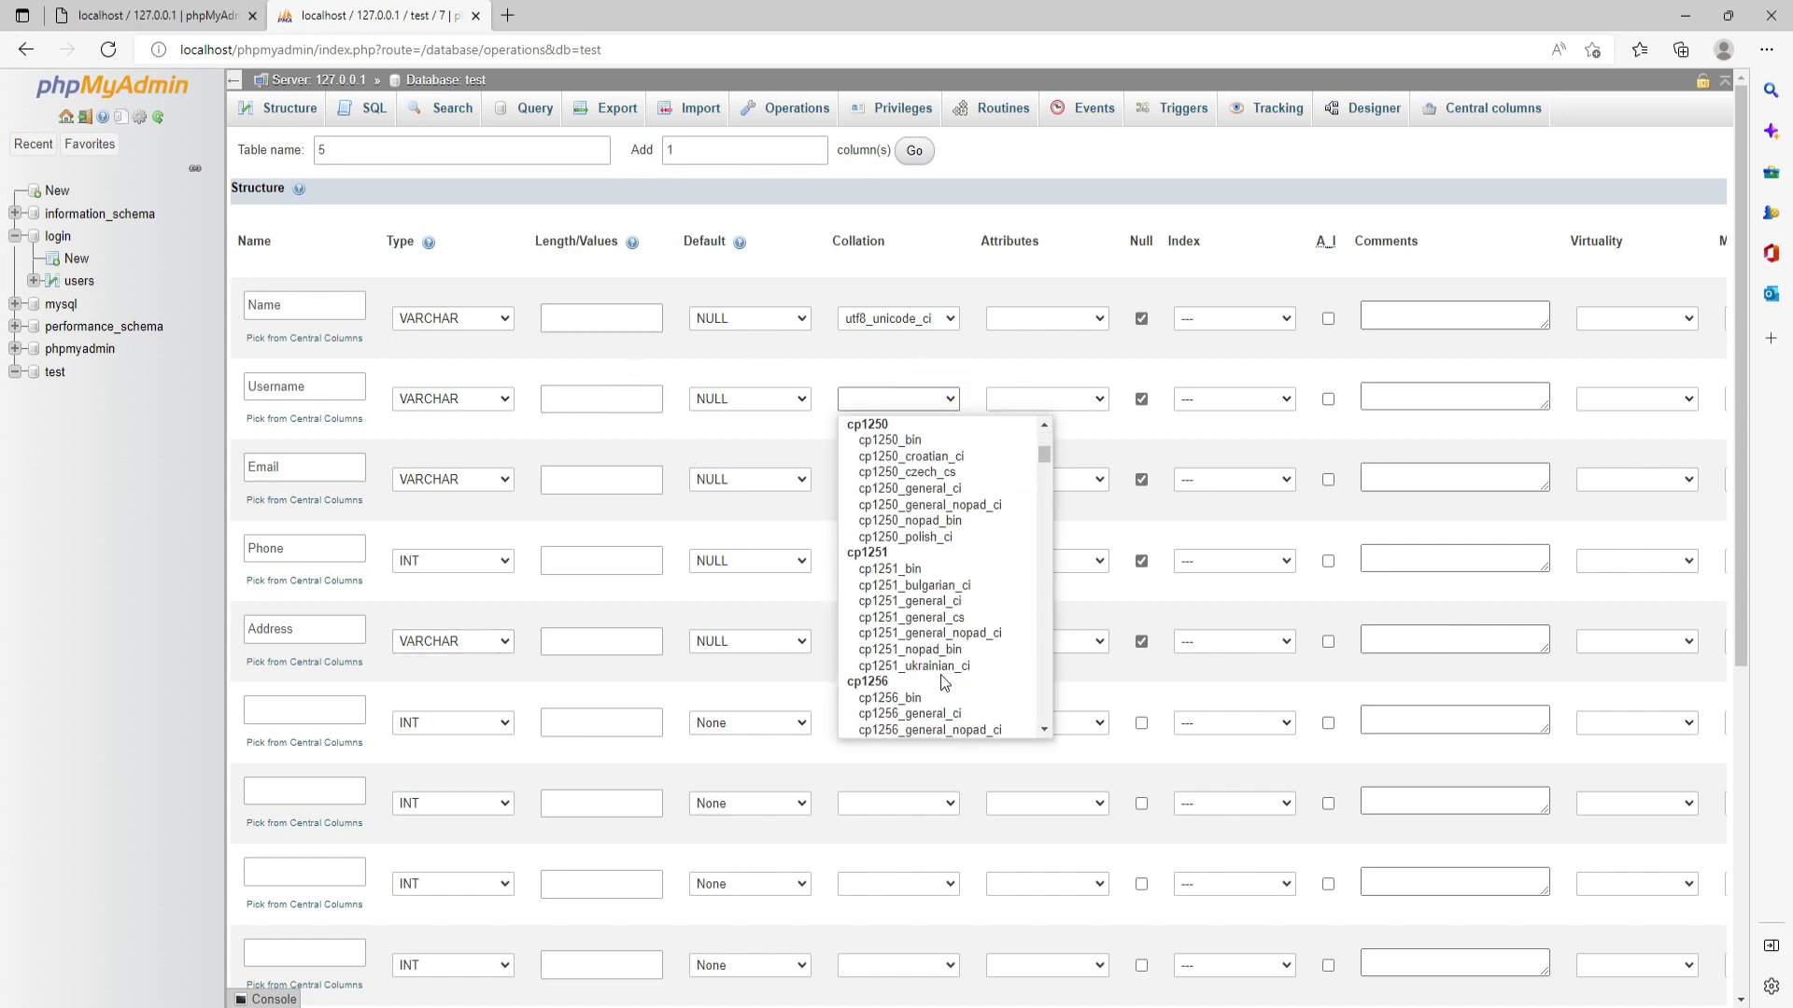
pyautogui.scroll(-8, 943, 680)
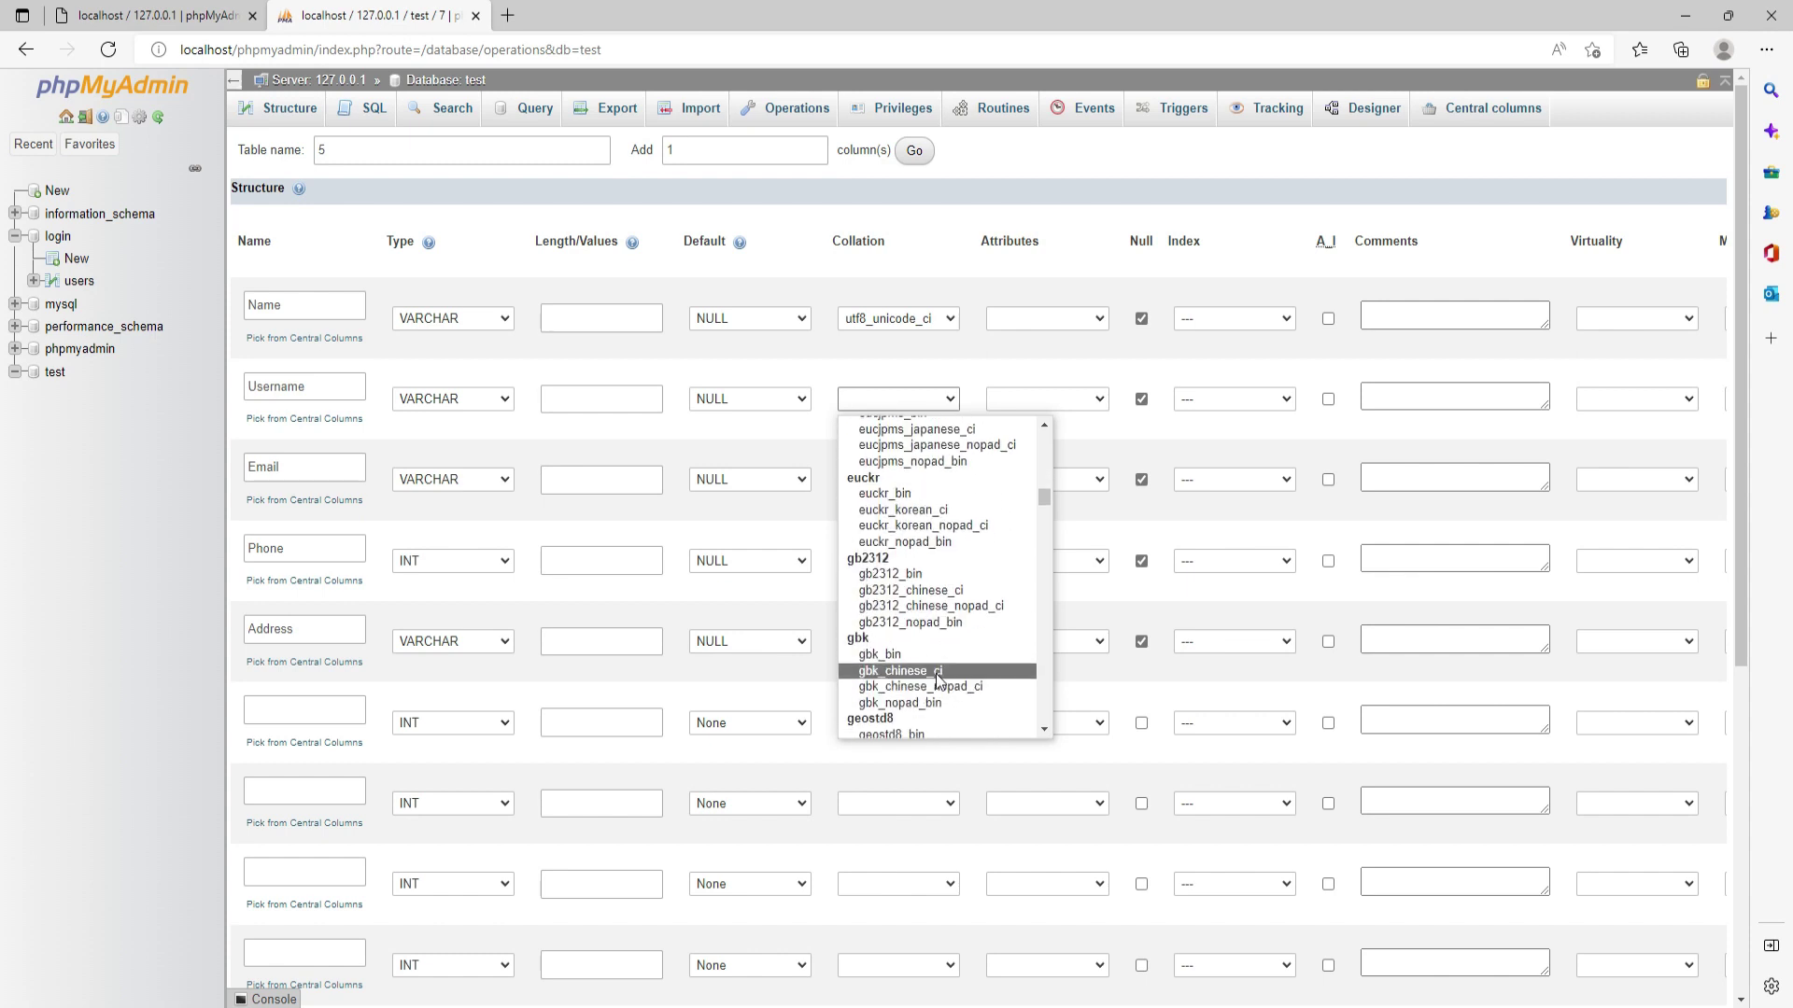
pyautogui.scroll(-10, 941, 679)
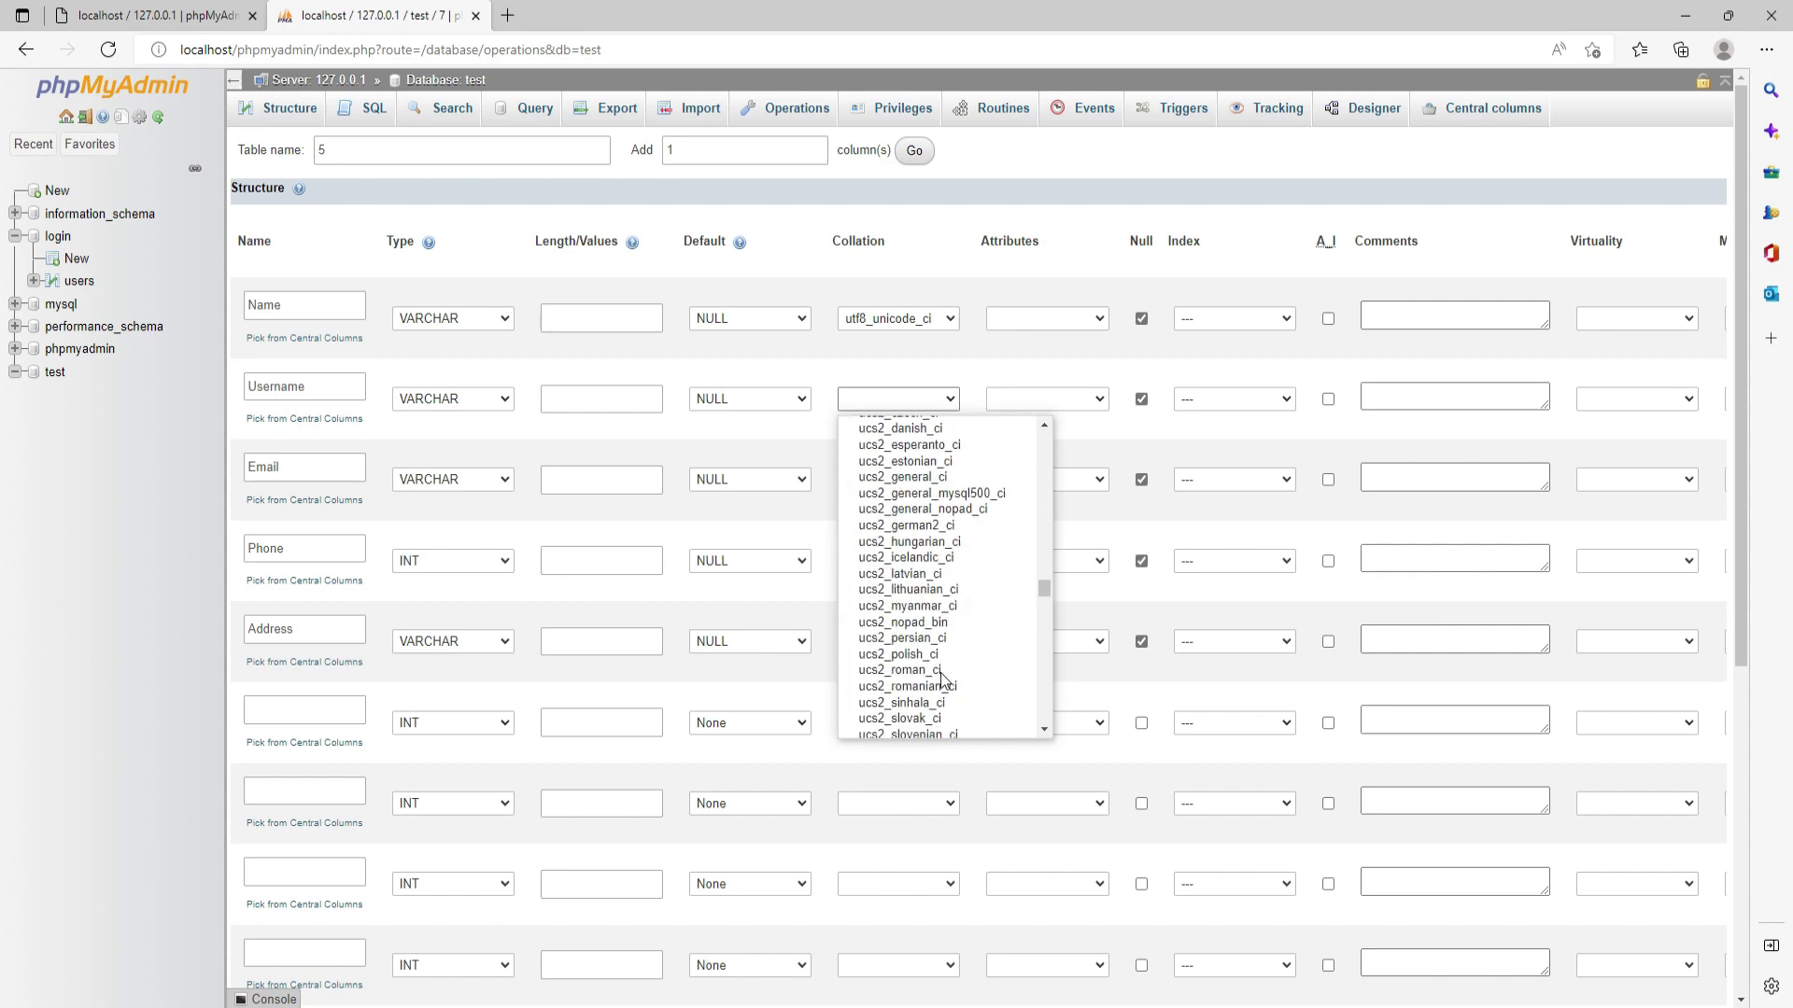
pyautogui.scroll(-12, 941, 679)
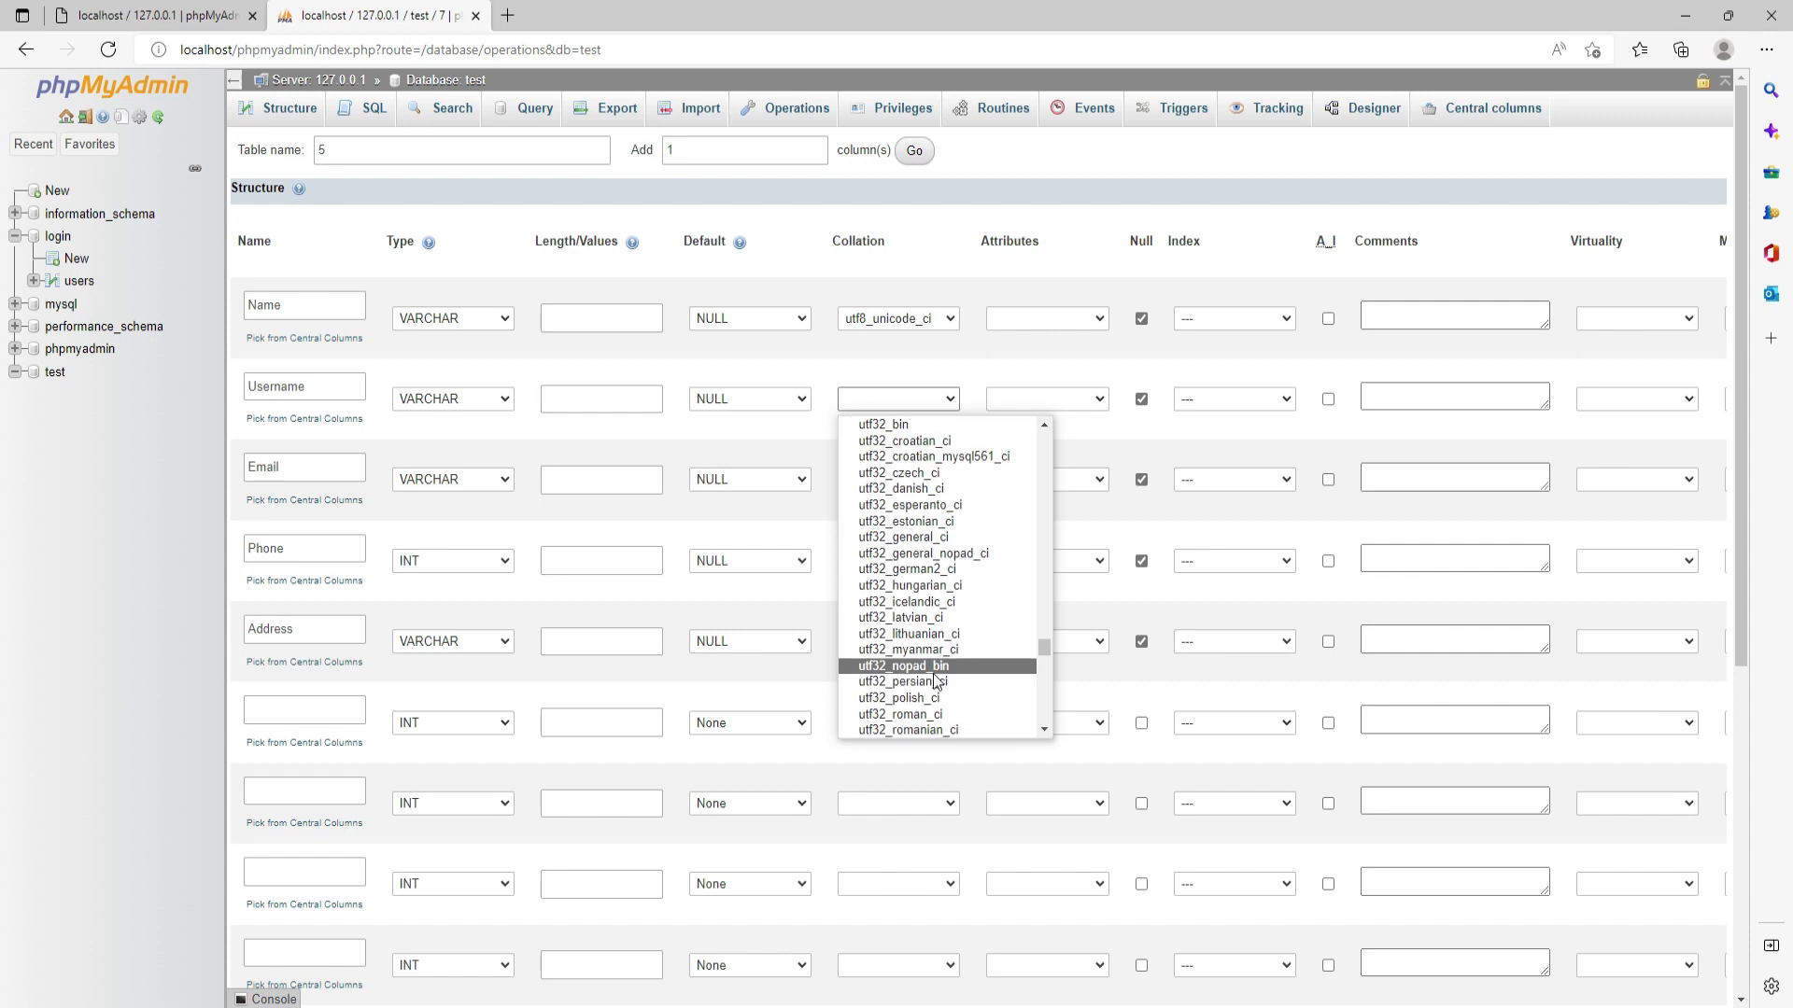
pyautogui.scroll(-10, 934, 679)
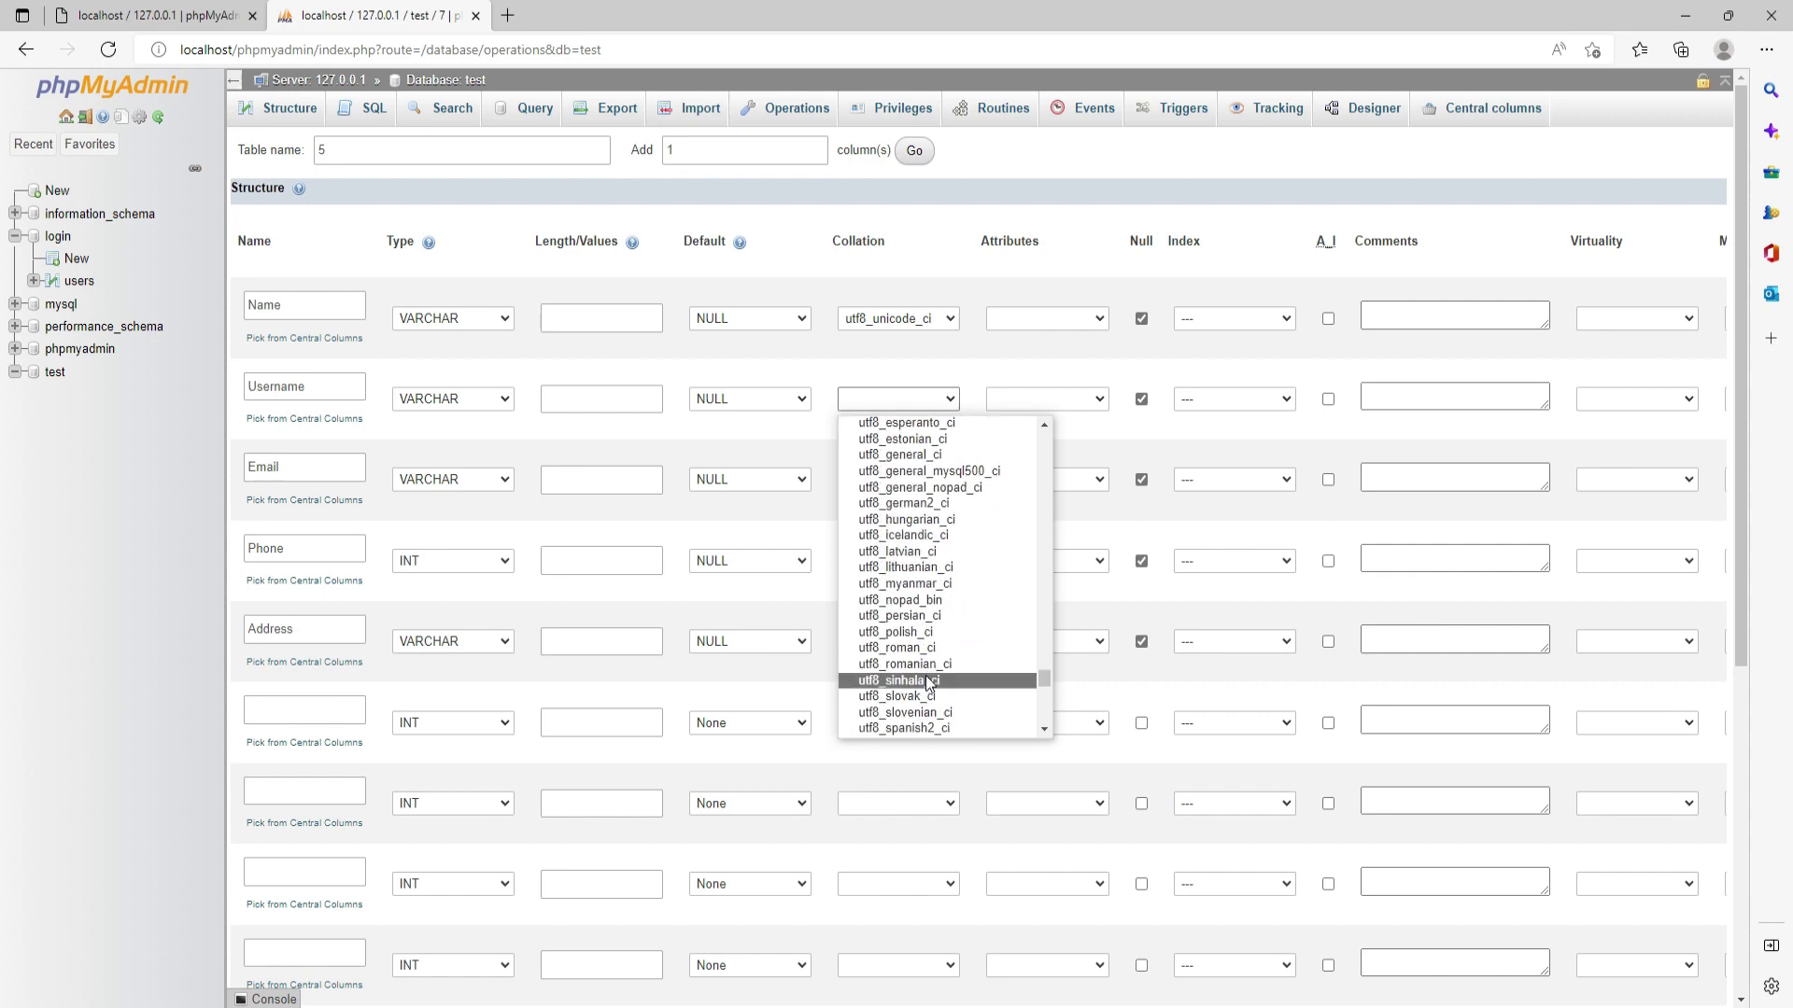
pyautogui.scroll(-3, 927, 679)
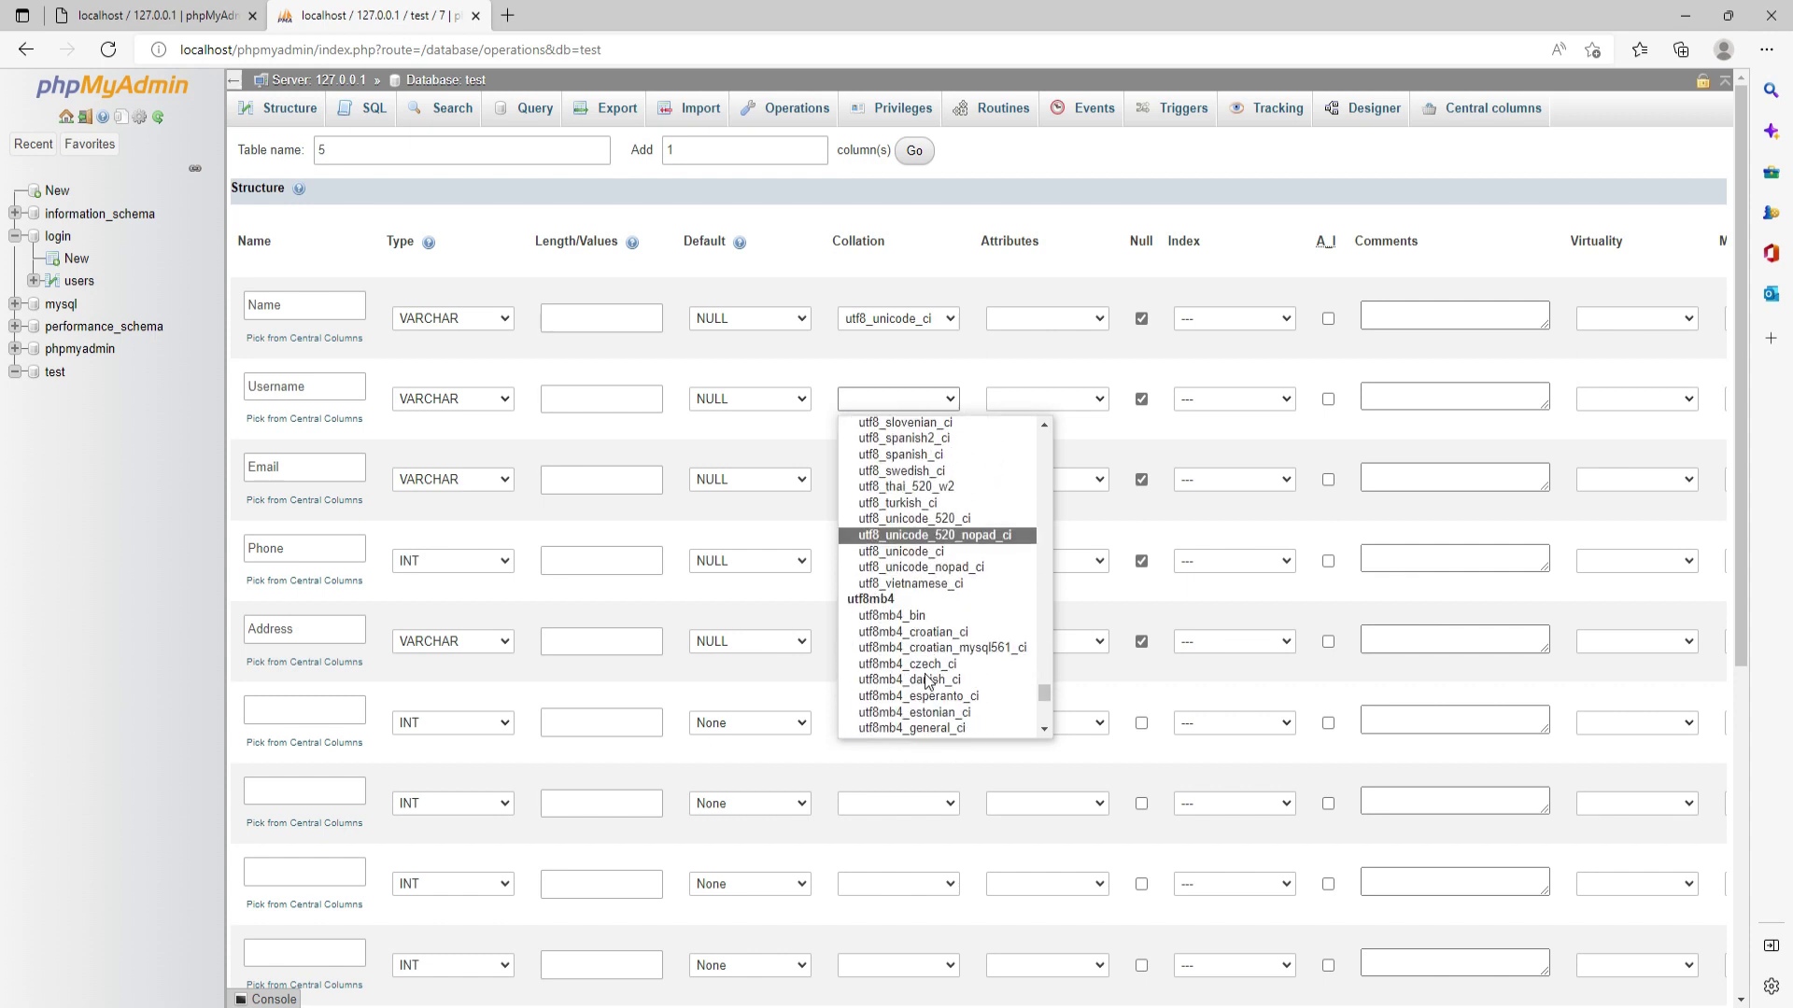
pyautogui.click(894, 558)
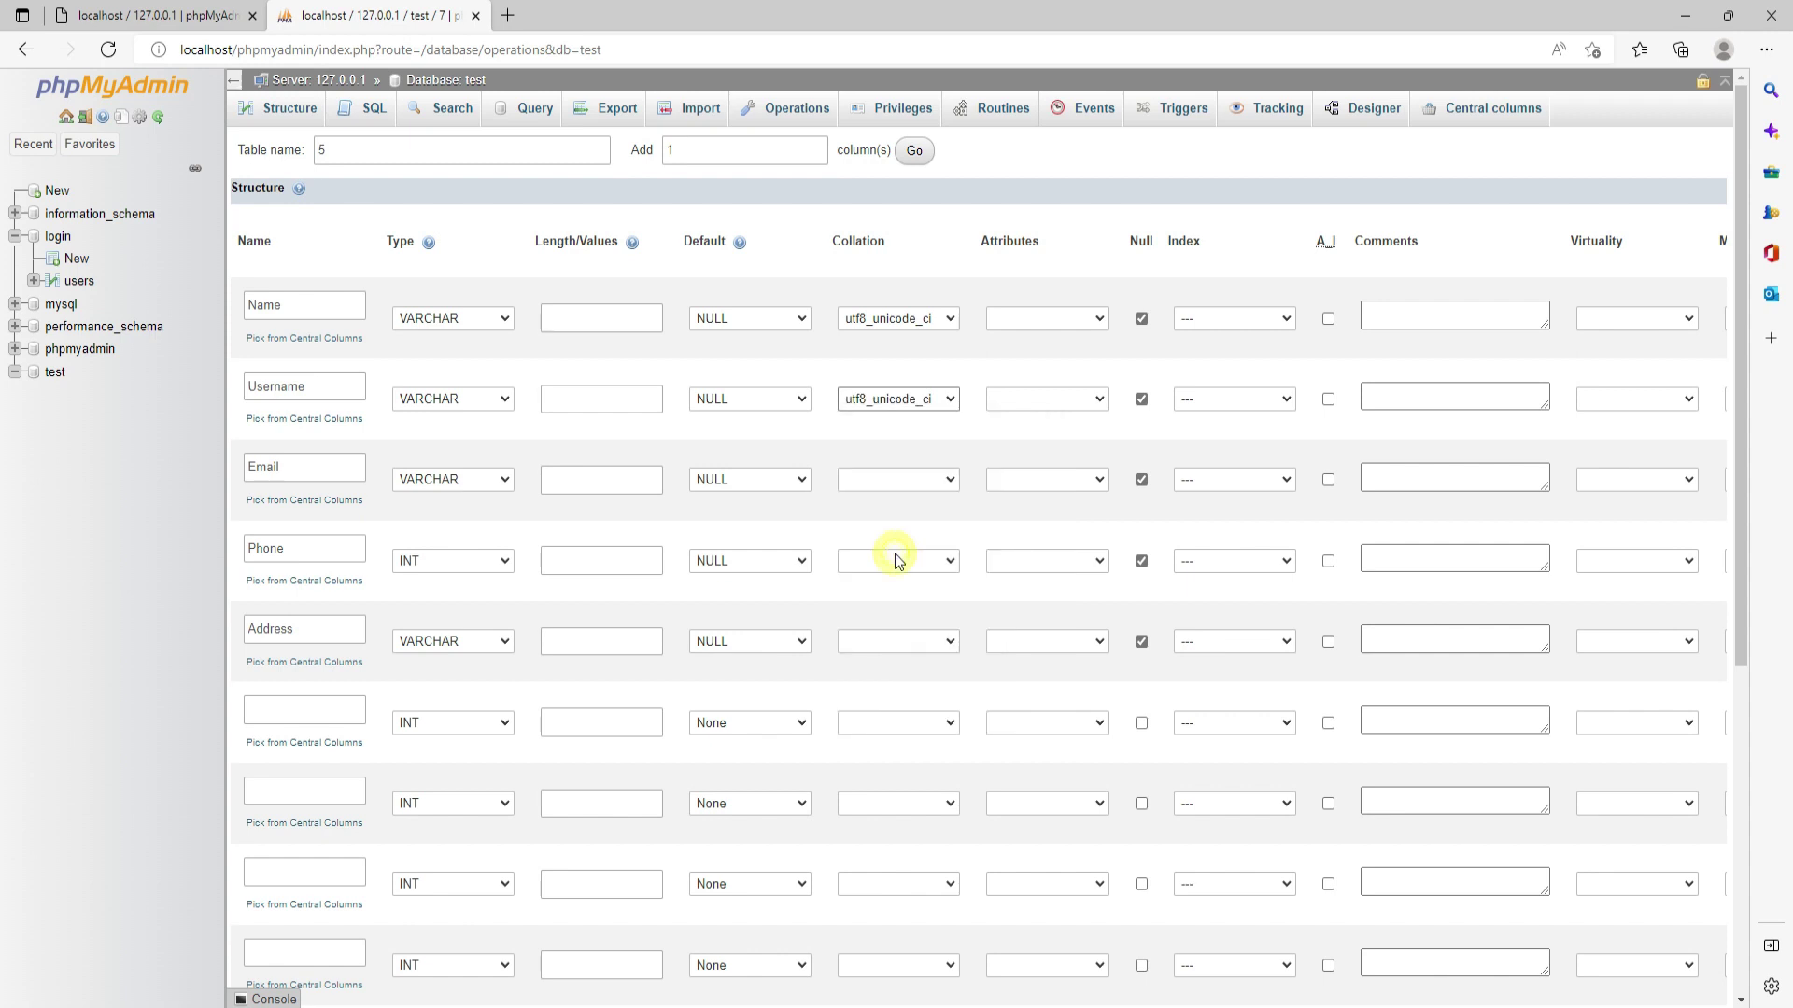
# Step: Set the Email column's collation to utf8_unicode_ci
pyautogui.click(892, 484)
pyautogui.scroll(-8, 913, 672)
pyautogui.scroll(-10, 916, 708)
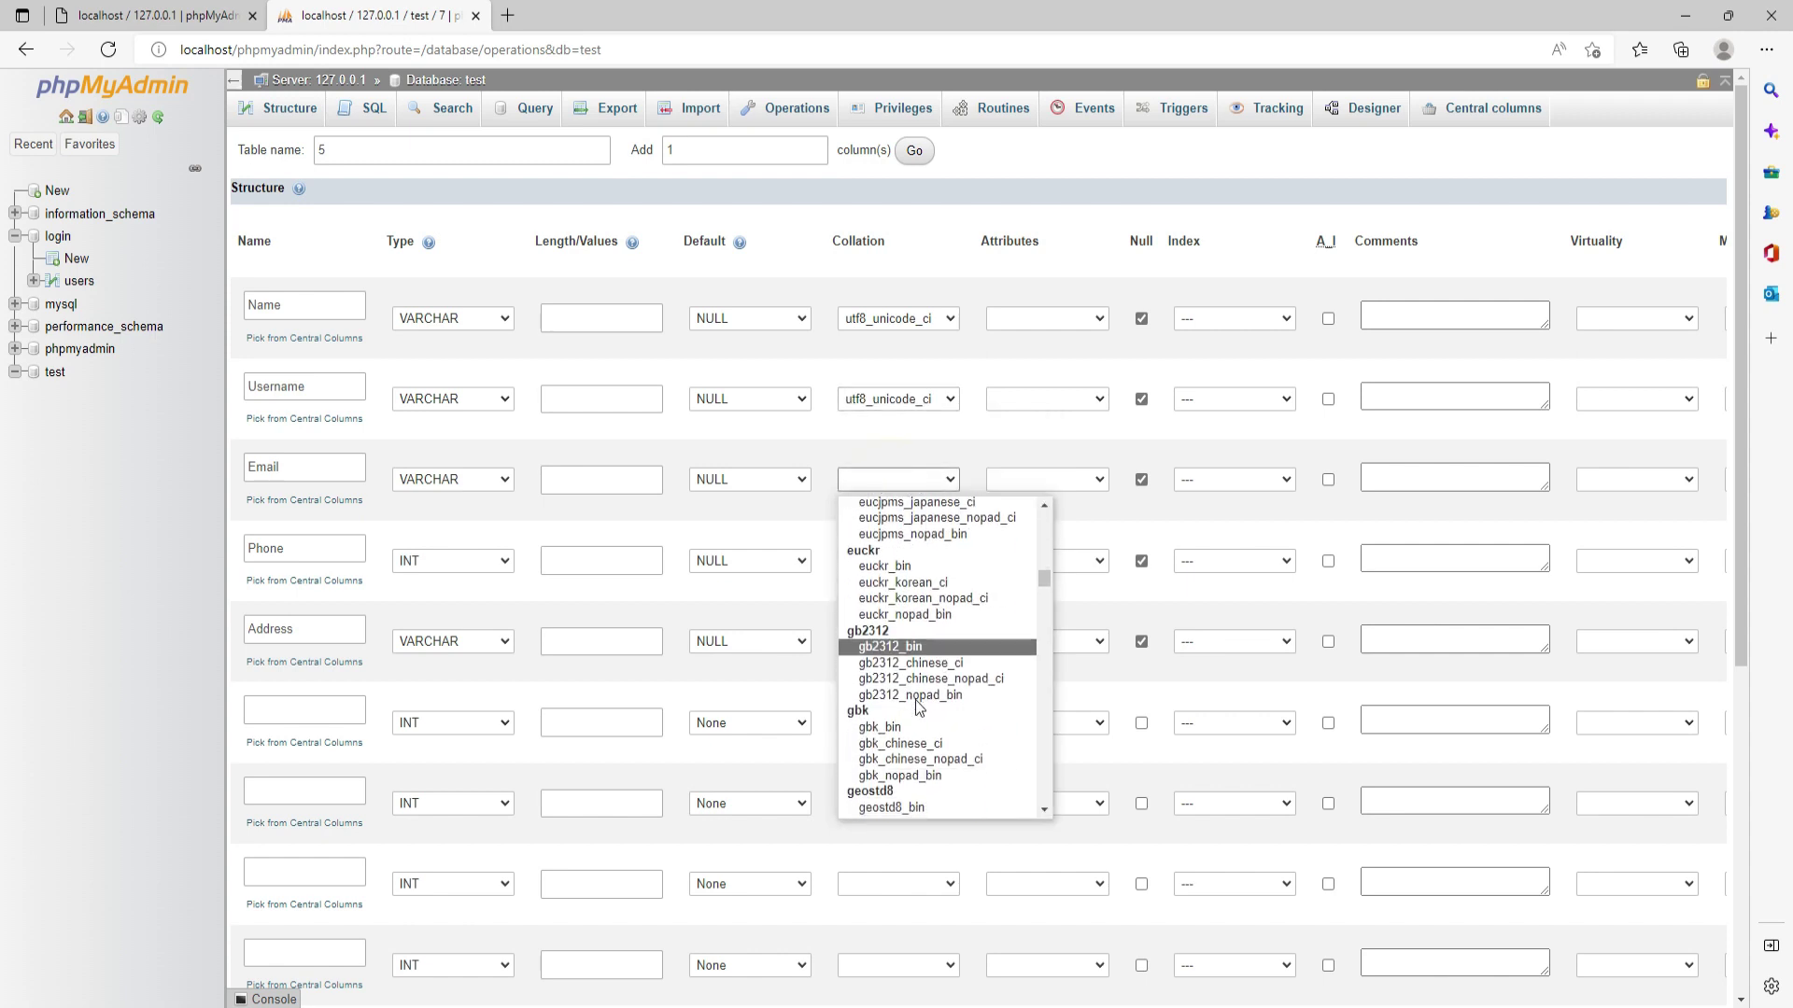
pyautogui.scroll(-12, 915, 705)
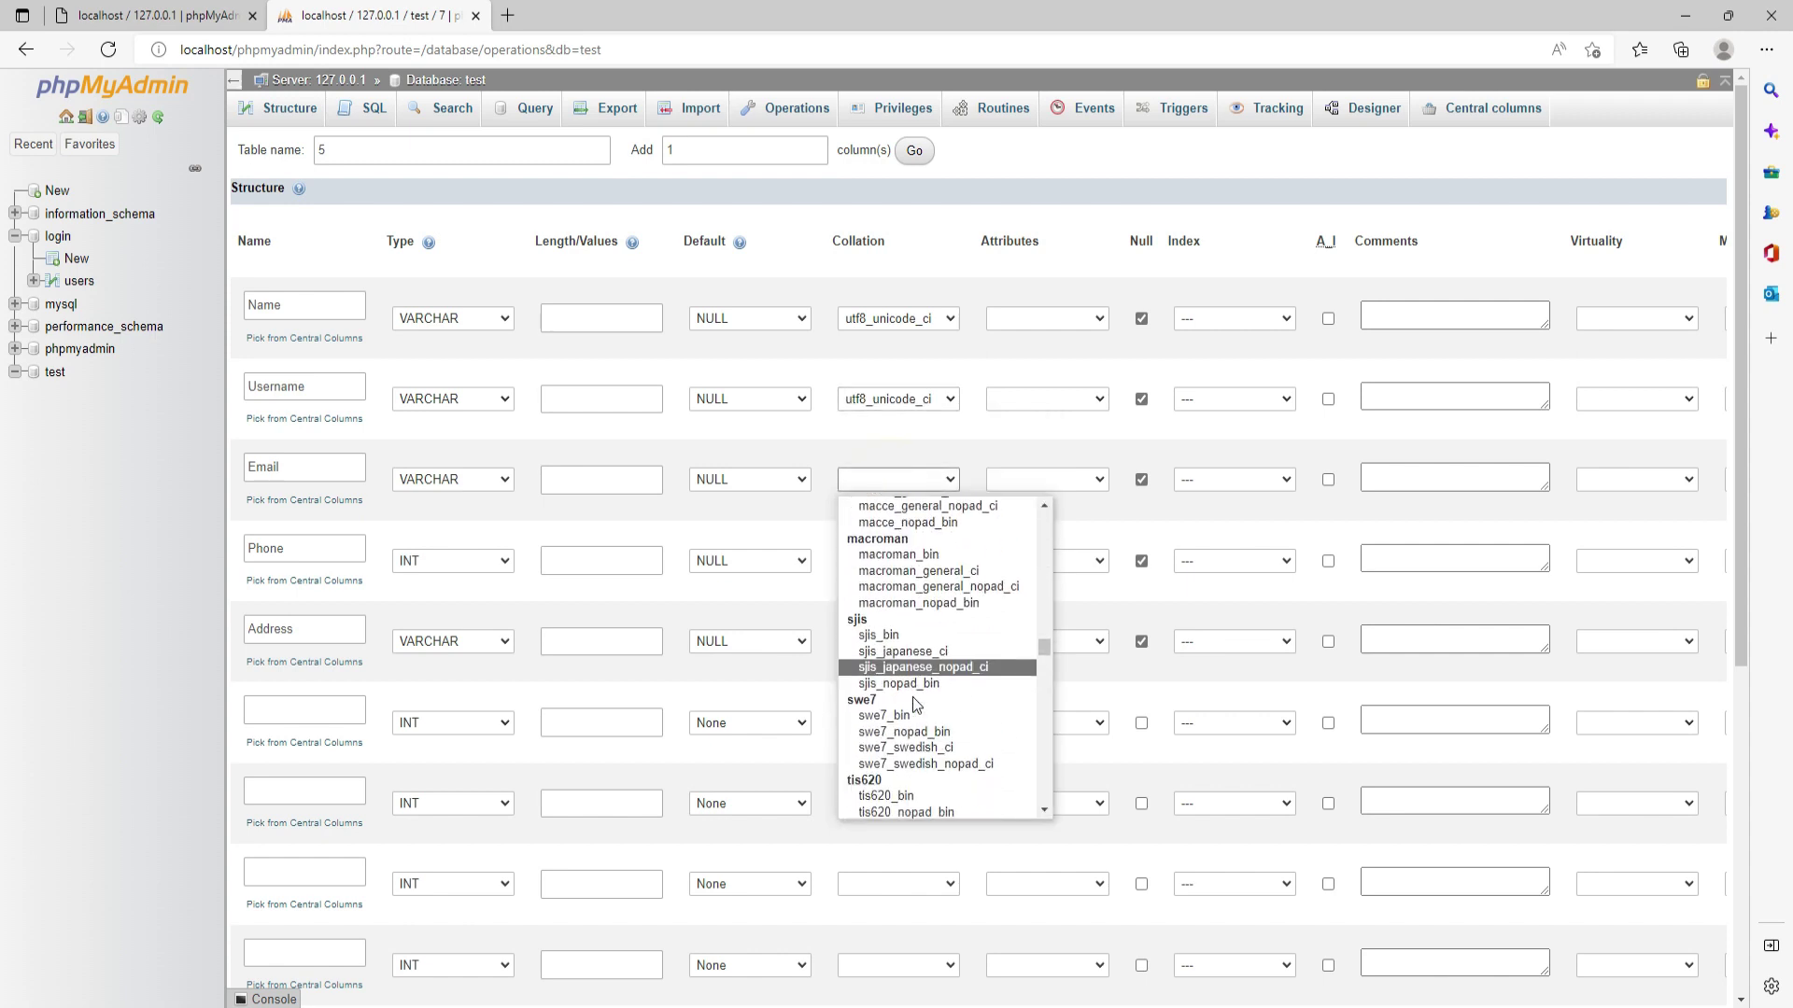
pyautogui.scroll(-12, 910, 708)
pyautogui.scroll(-15, 906, 710)
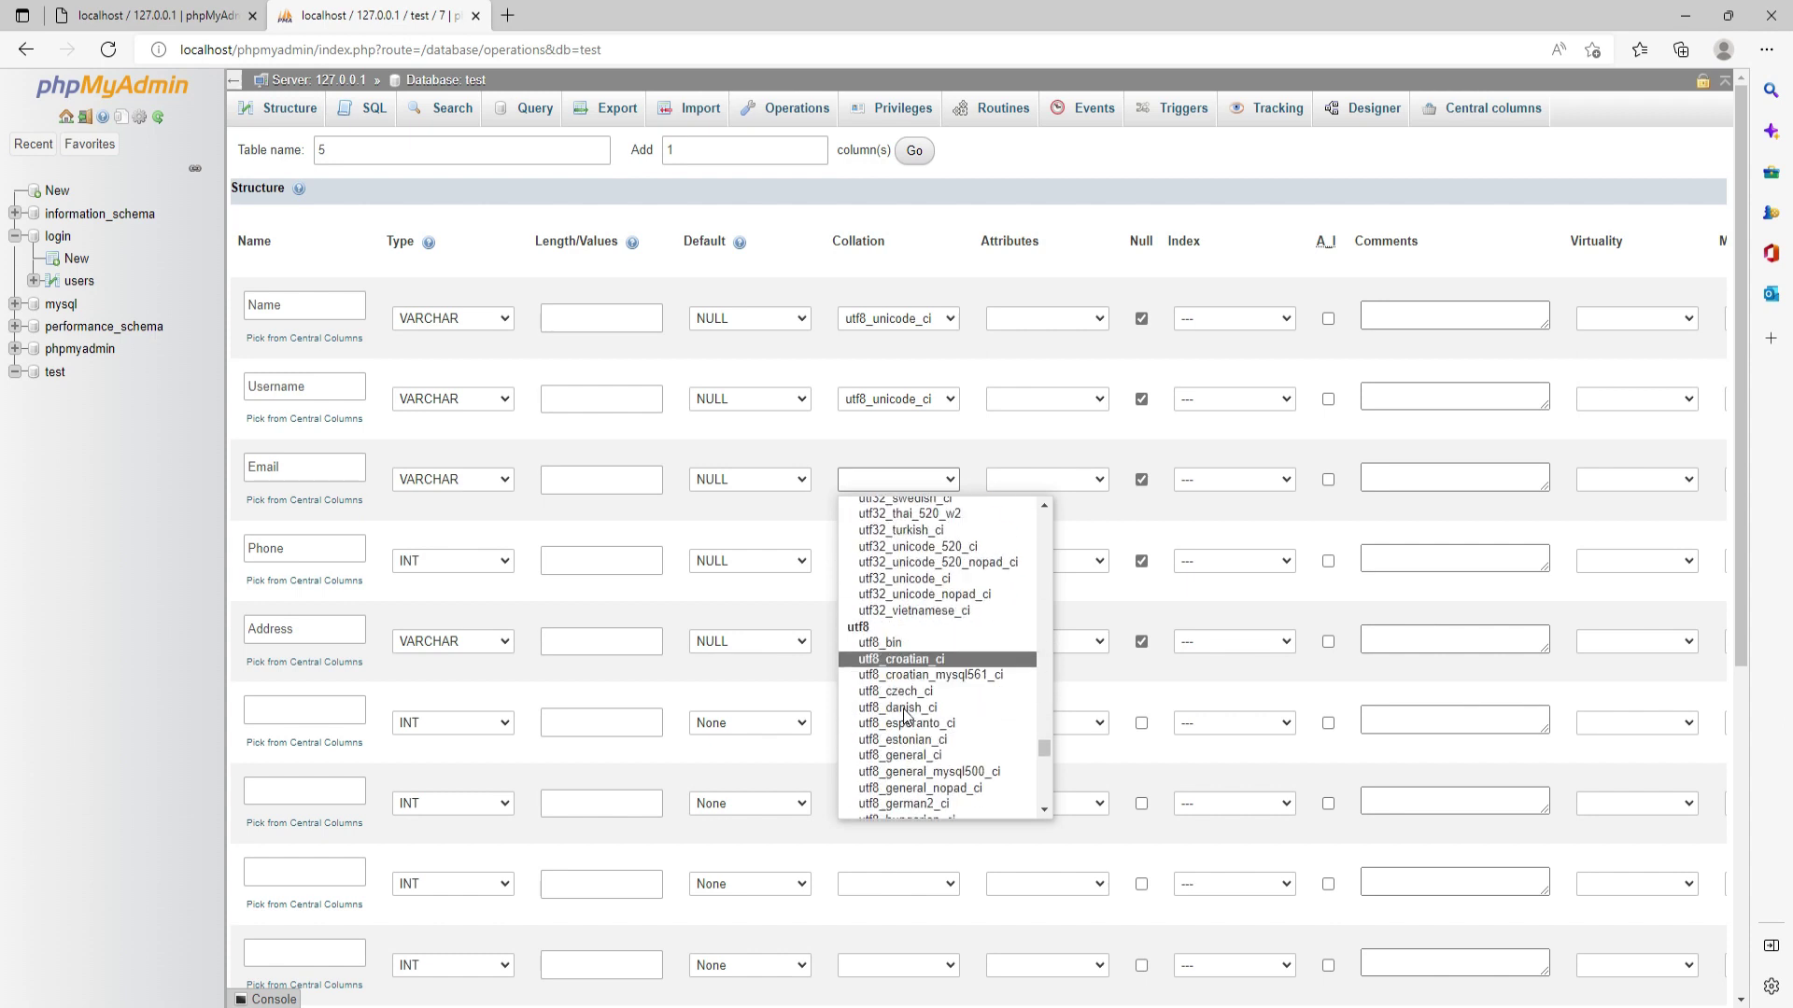
pyautogui.click(934, 682)
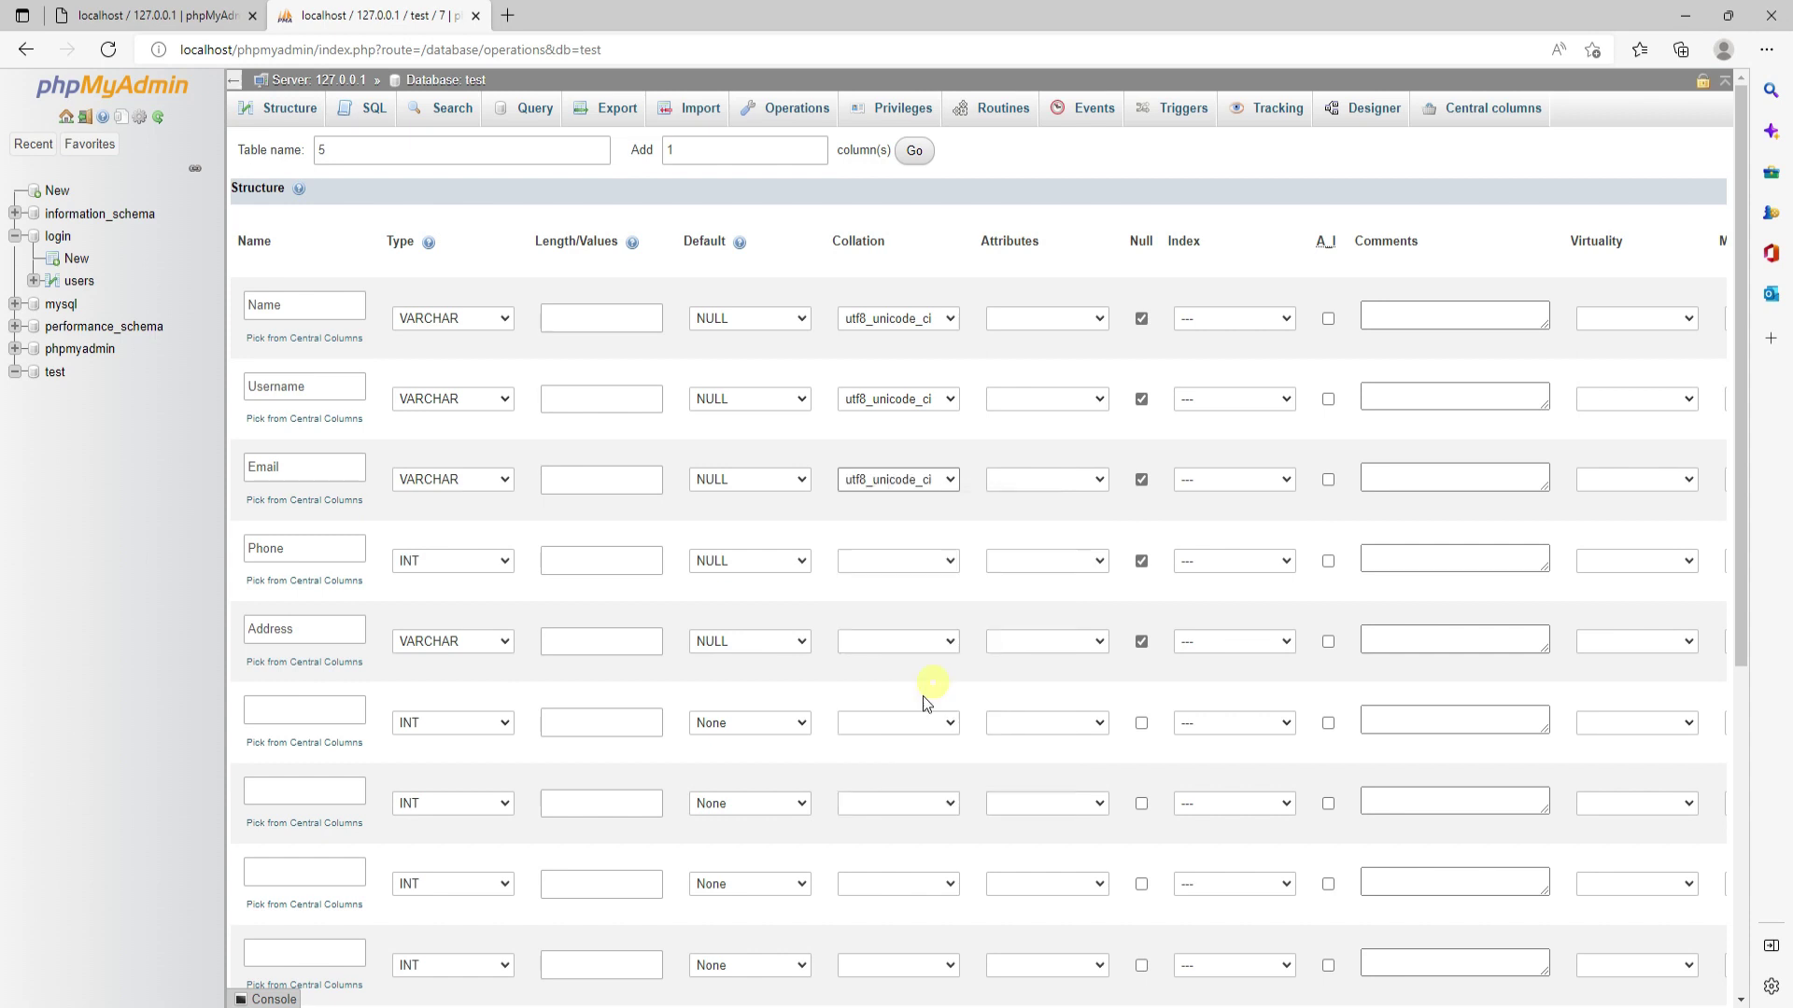
# Step: Set the Phone column's collation to utf8_unicode_ci
pyautogui.click(910, 563)
pyautogui.scroll(-3, 931, 784)
pyautogui.scroll(-20, 931, 784)
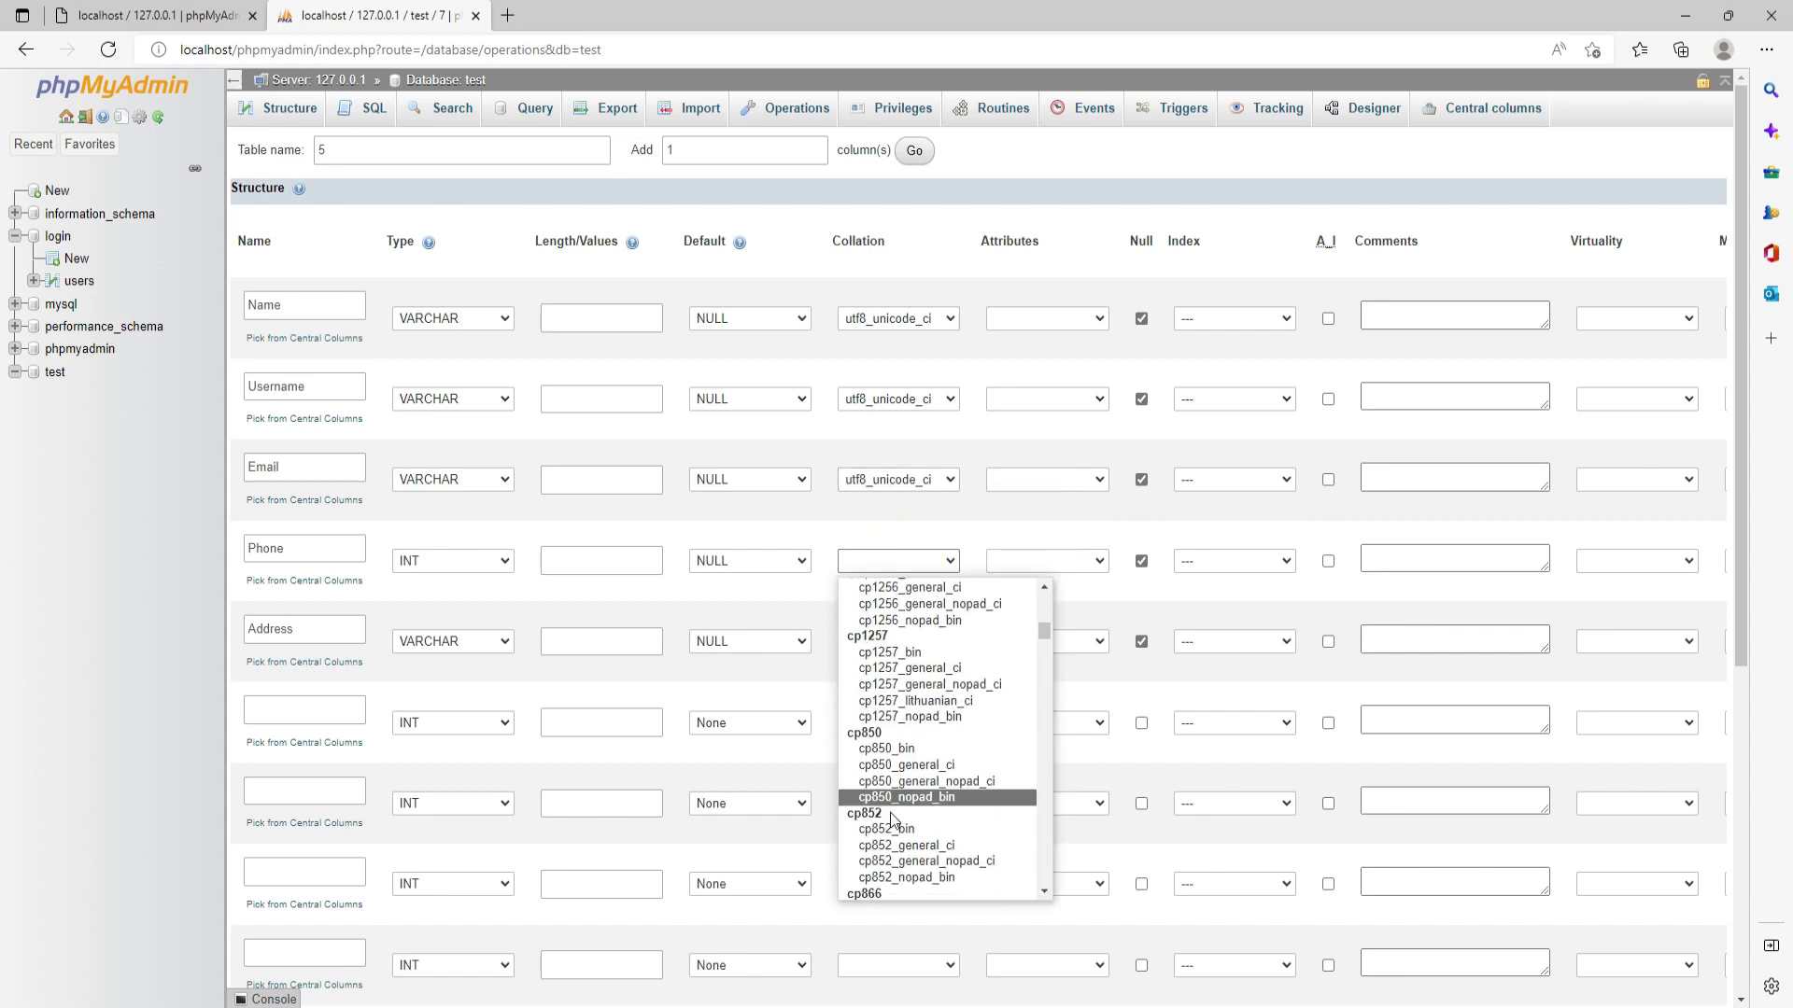
pyautogui.scroll(-20, 888, 812)
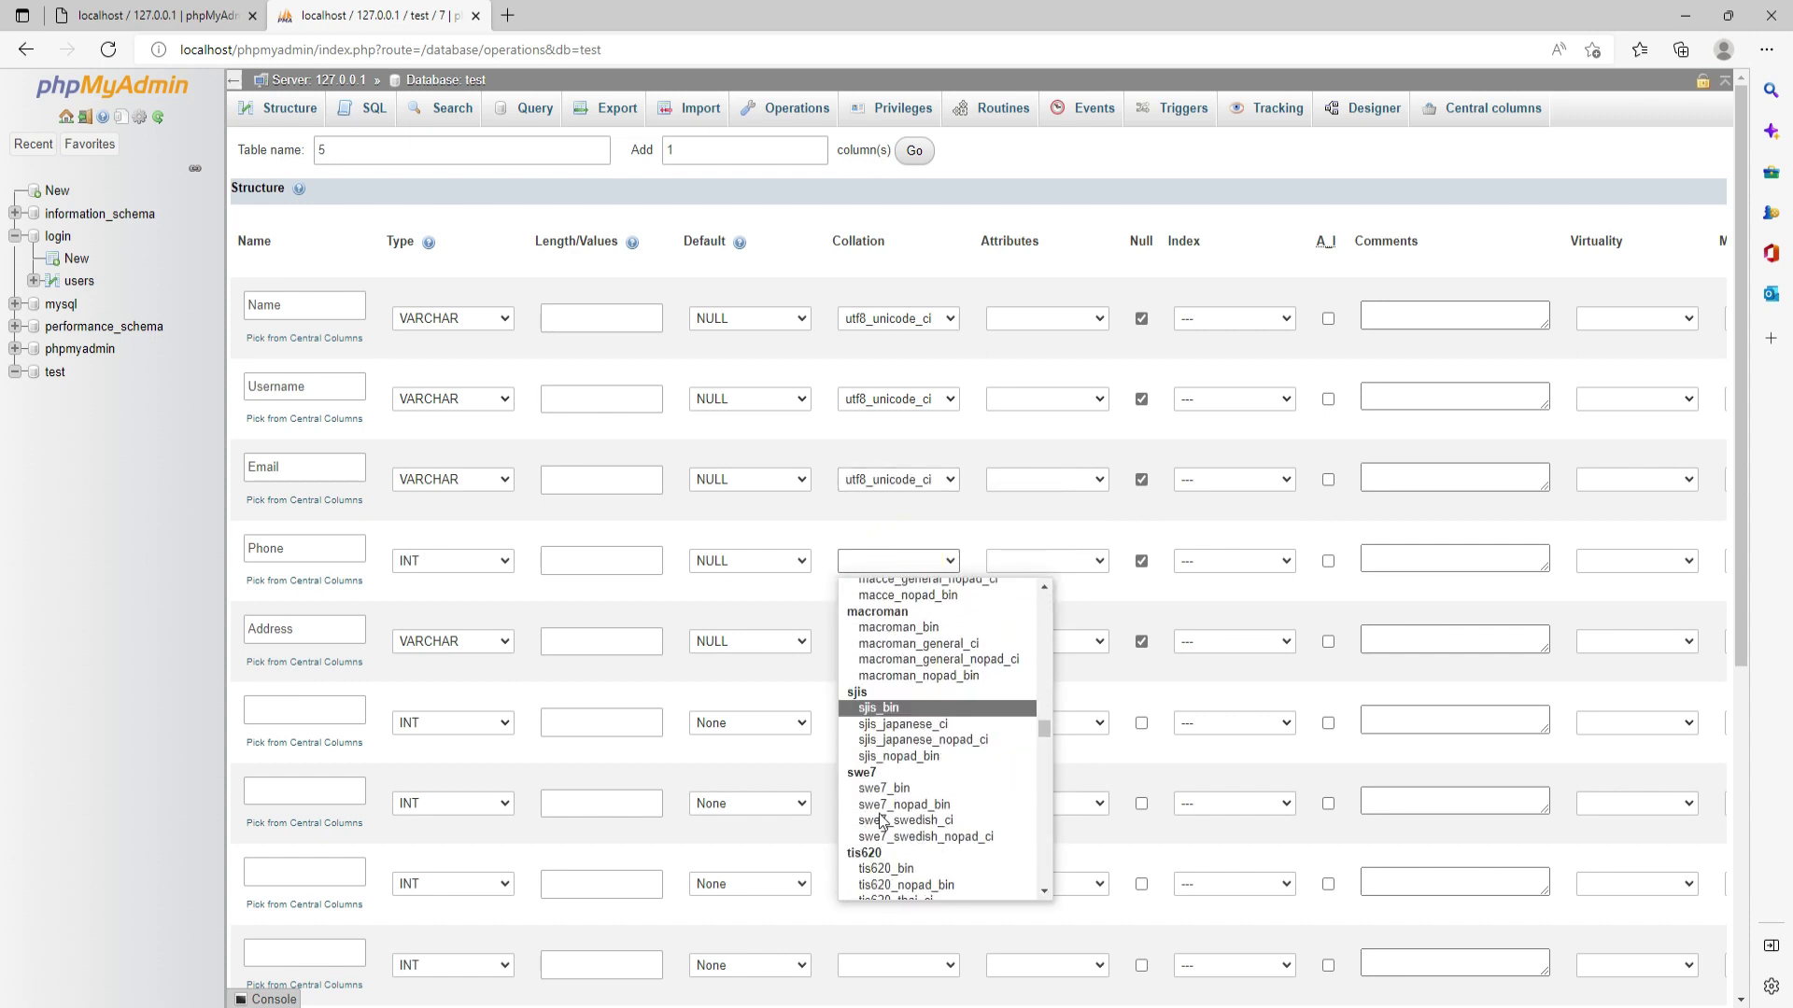
pyautogui.scroll(-20, 877, 827)
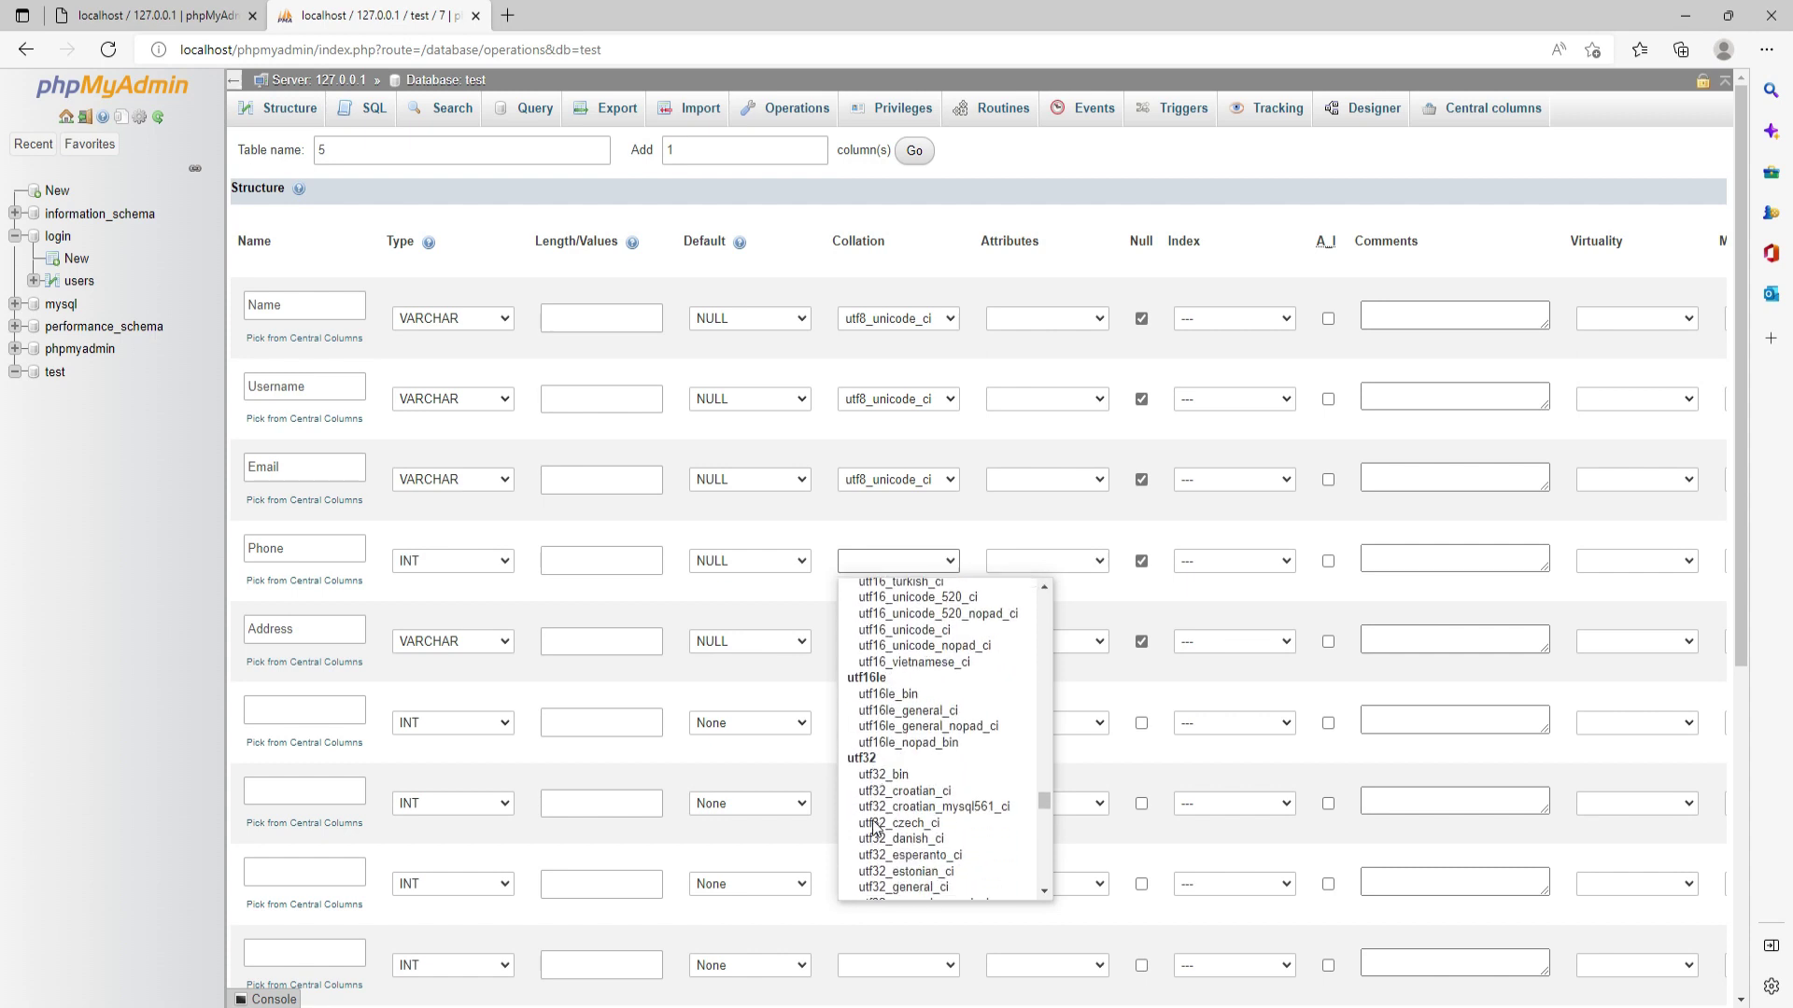
pyautogui.scroll(-3, 876, 827)
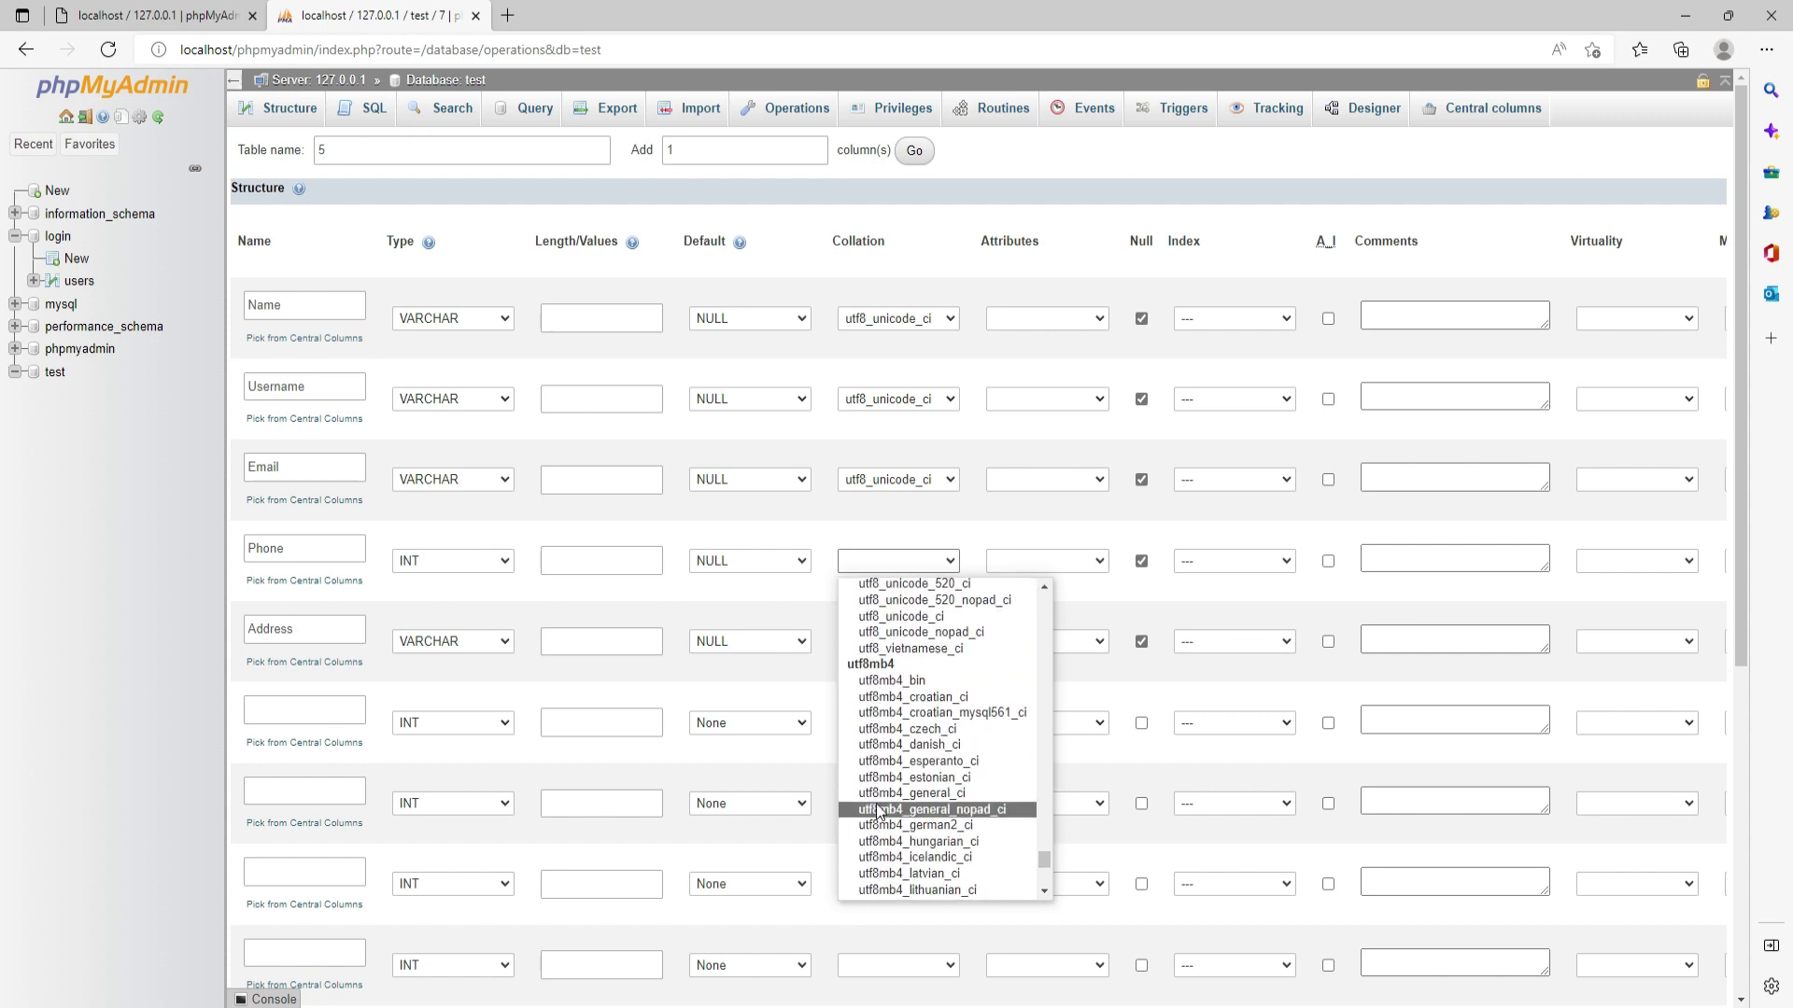
pyautogui.click(894, 618)
# Step: Set the Address column's collation to utf8_unicode_ci
pyautogui.click(888, 640)
pyautogui.scroll(-10, 878, 820)
pyautogui.scroll(-20, 878, 820)
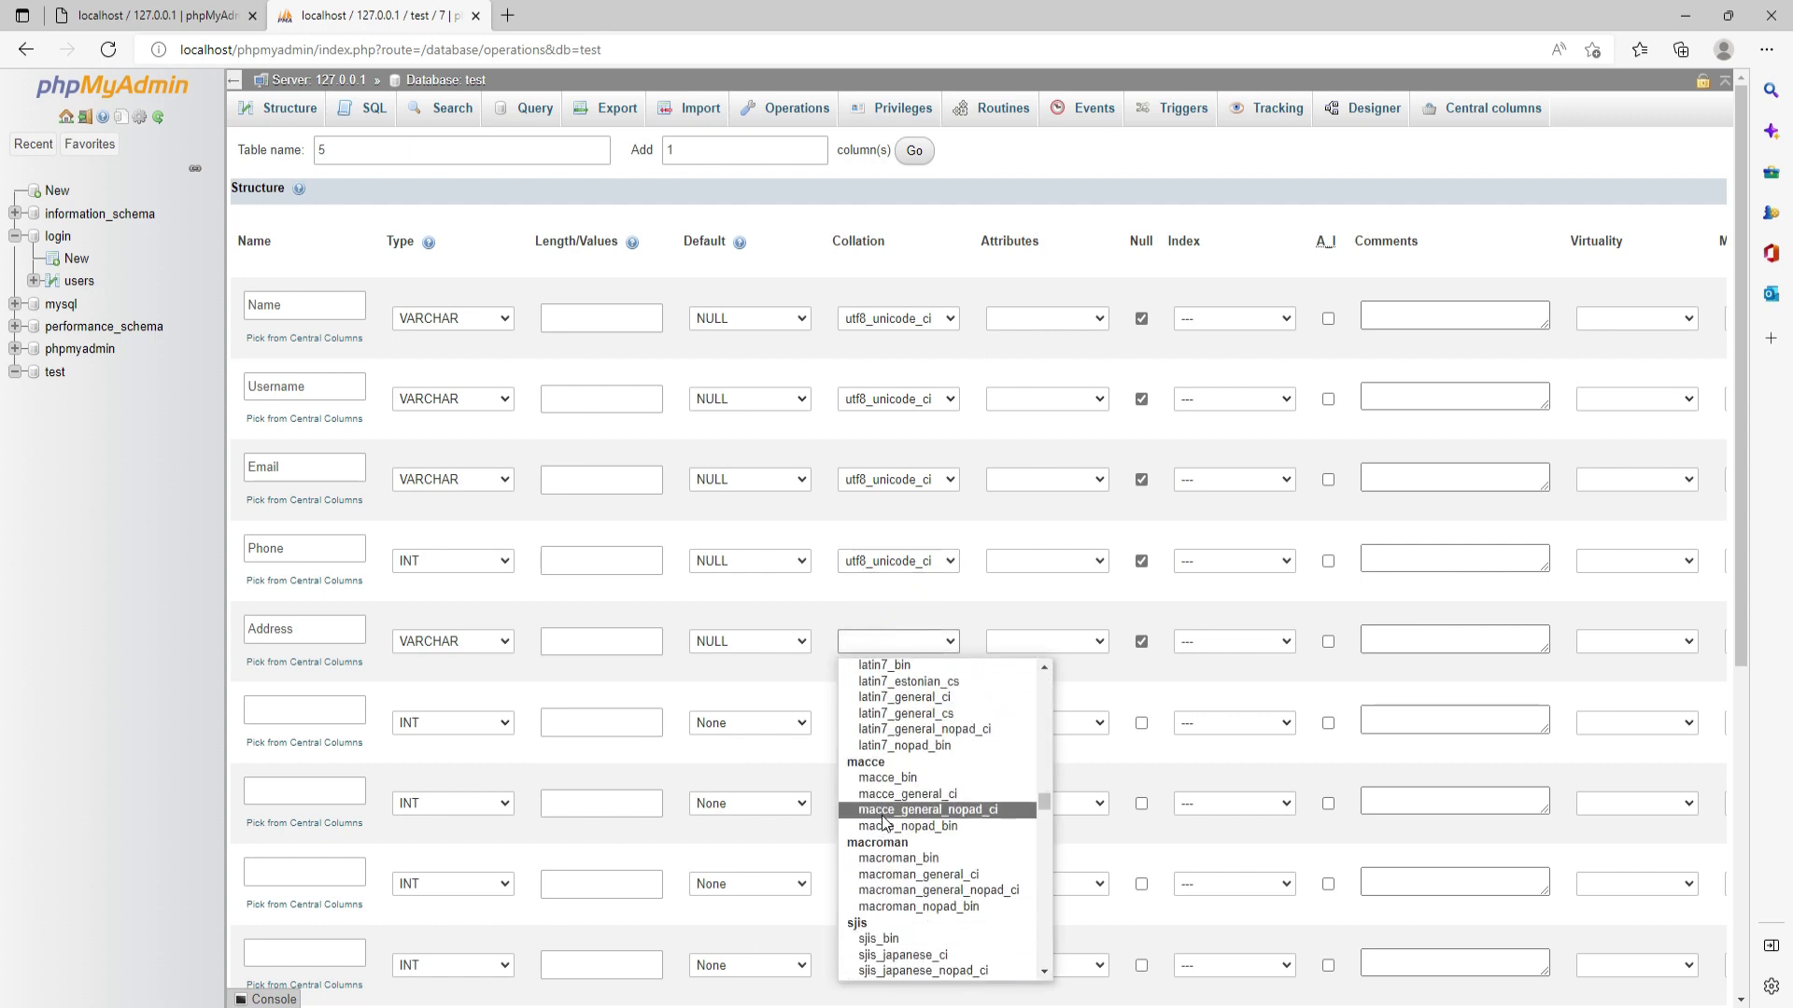
pyautogui.scroll(-15, 933, 840)
pyautogui.scroll(-20, 943, 857)
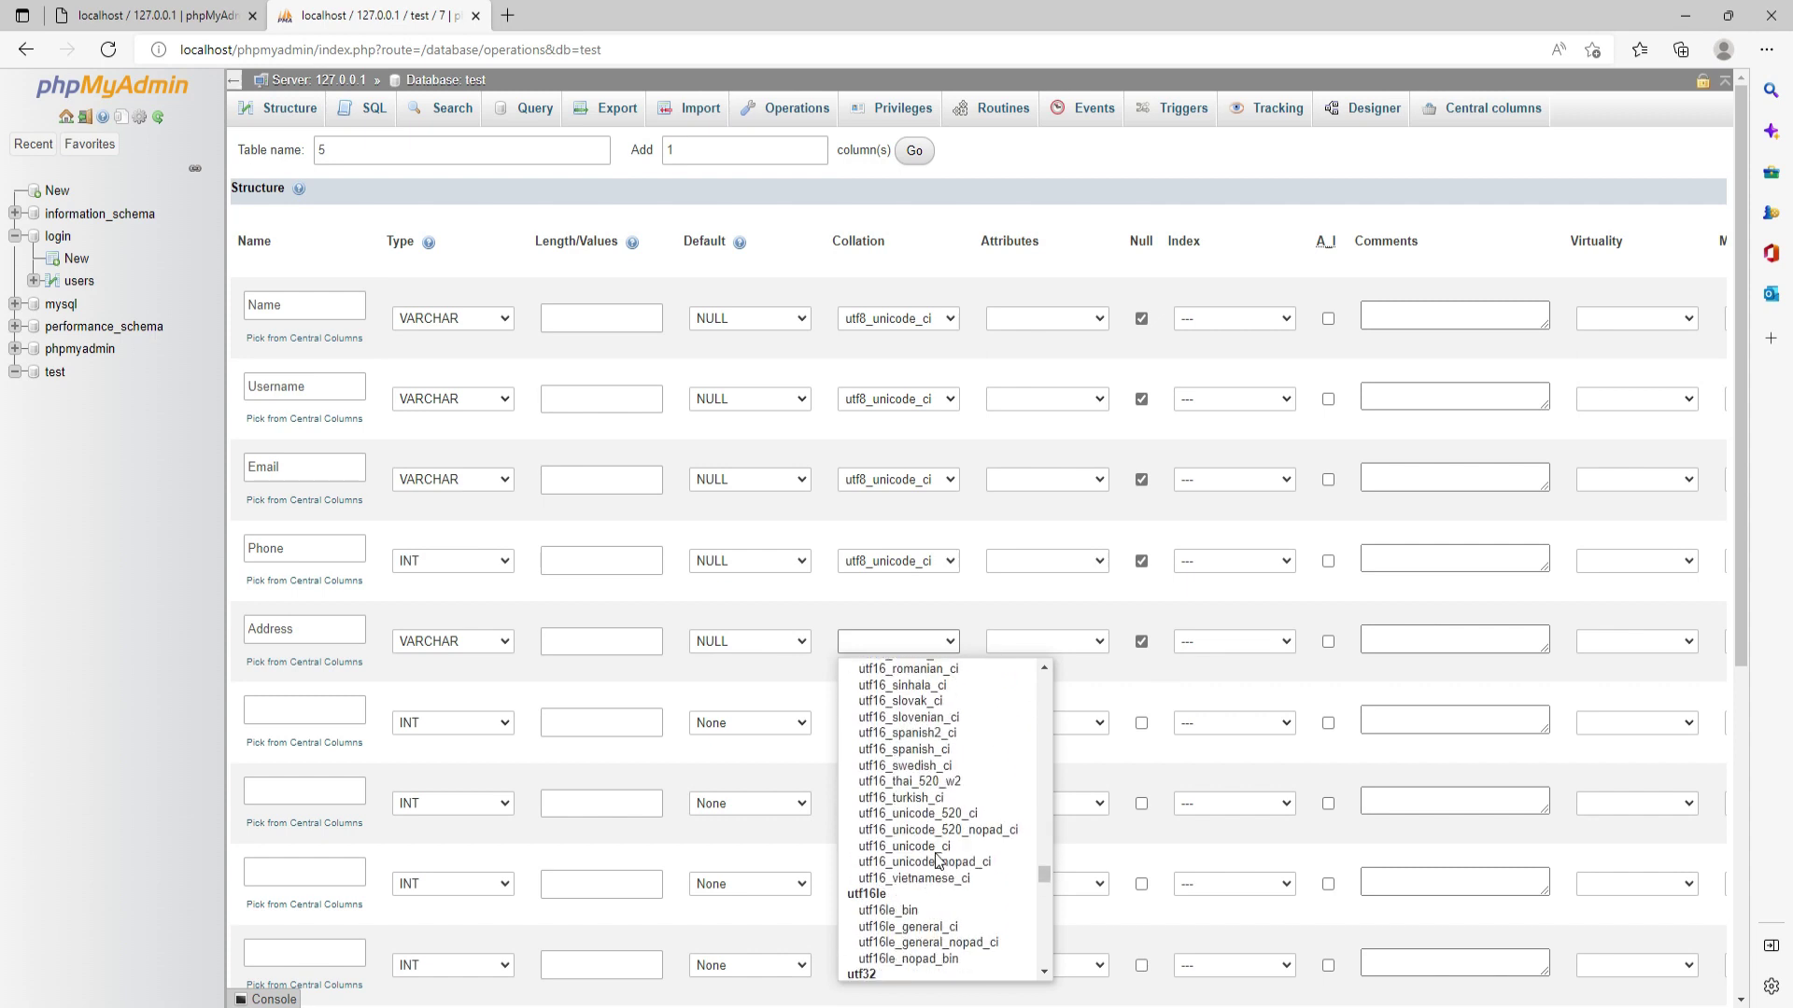
pyautogui.scroll(-5, 935, 854)
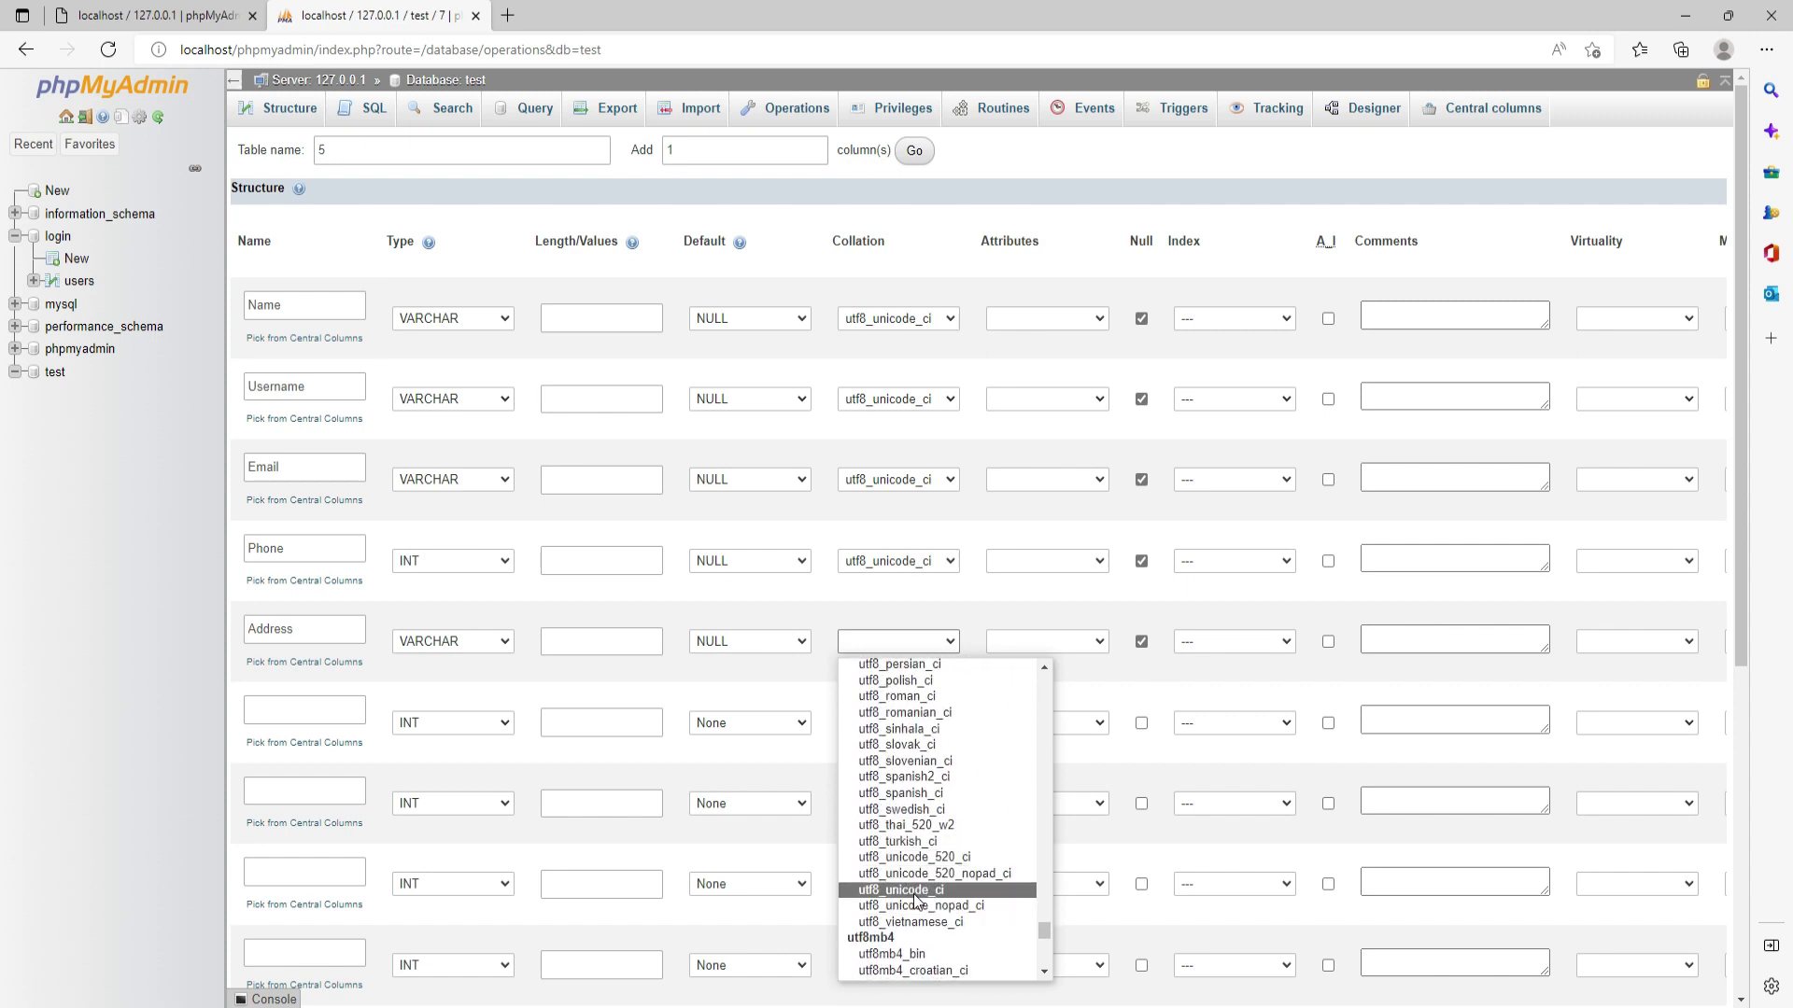
pyautogui.click(914, 889)
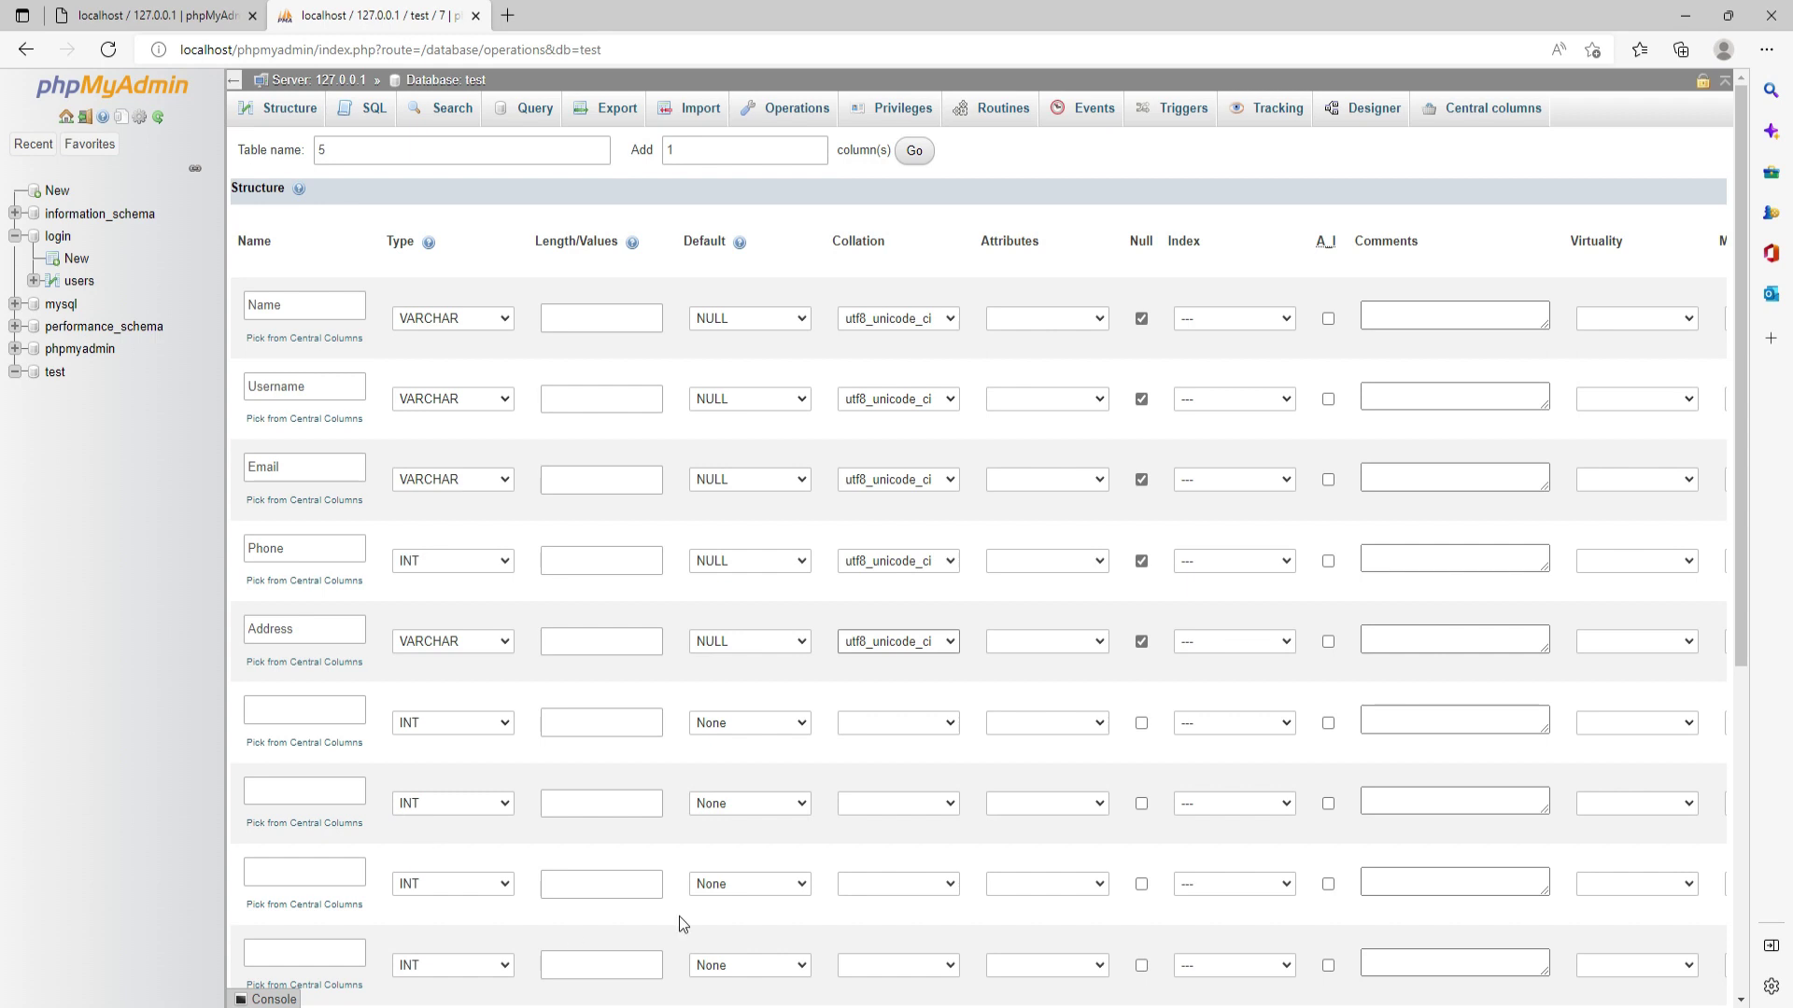
# Step: Try to save the table with the lengths left blank and dismiss the alert
pyautogui.scroll(-8, 679, 916)
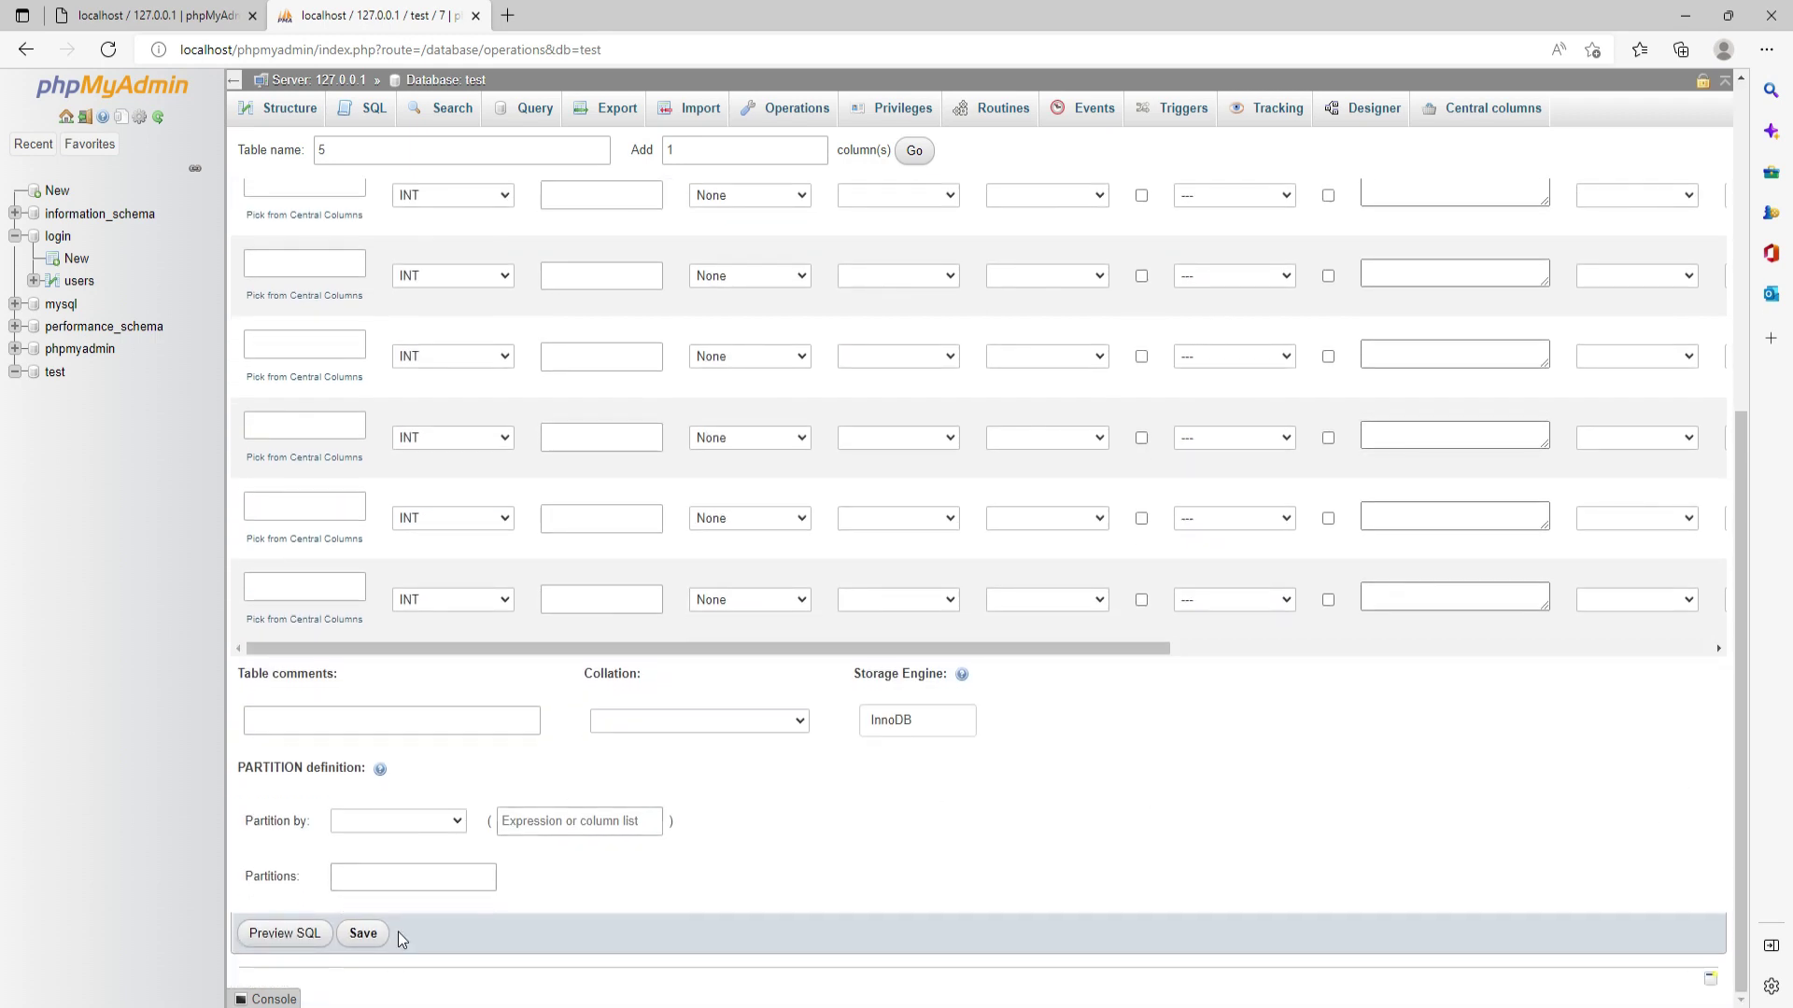
pyautogui.click(367, 933)
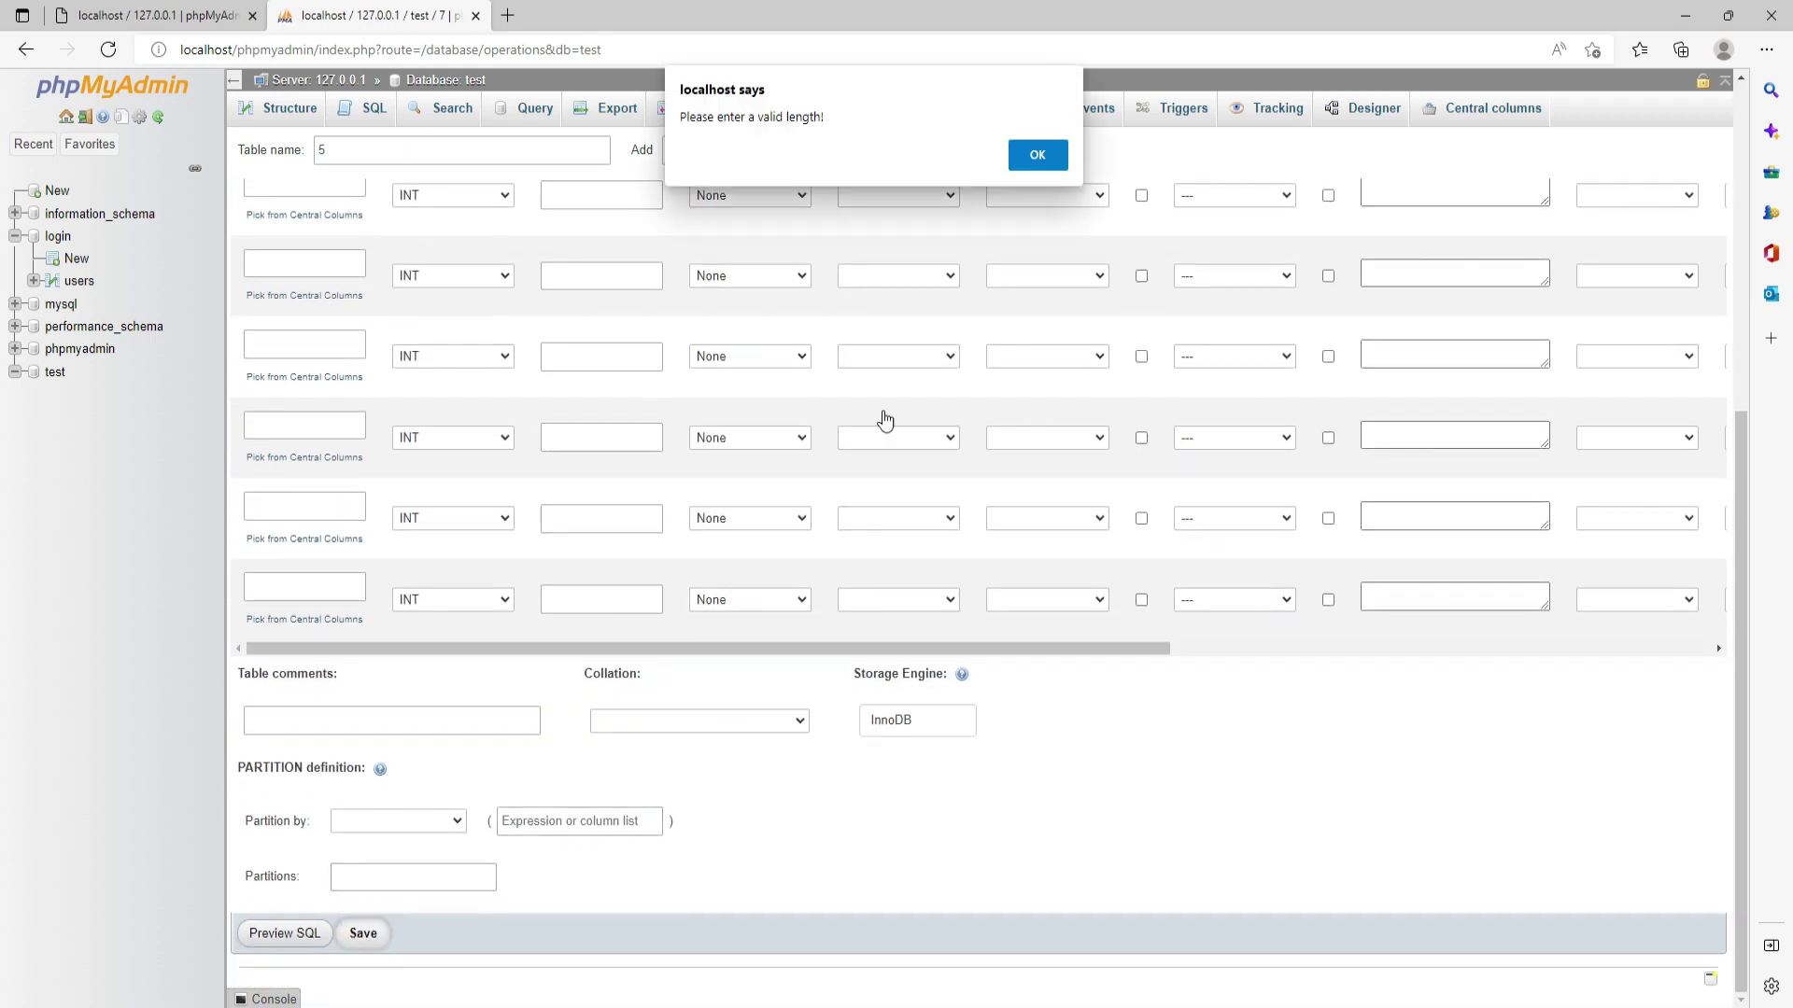
pyautogui.click(1036, 156)
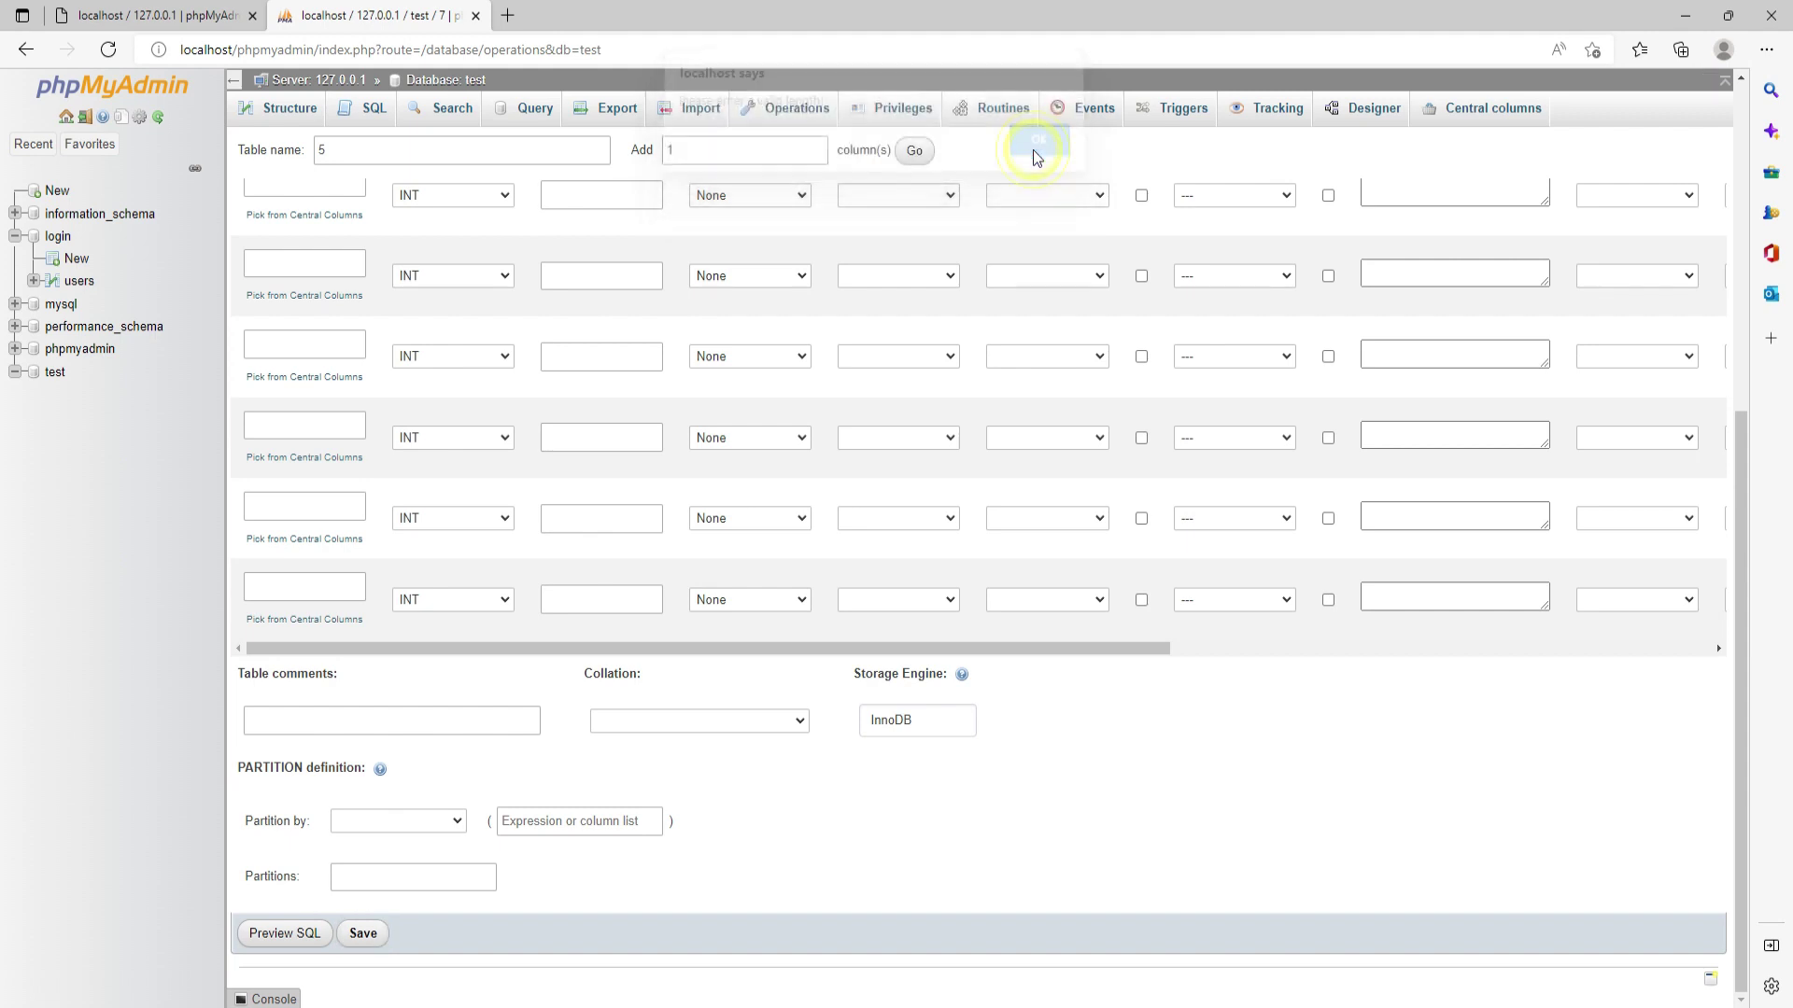
# Step: Name the six blank columns below Address null, entering nul for the second of them
pyautogui.scroll(5, 915, 519)
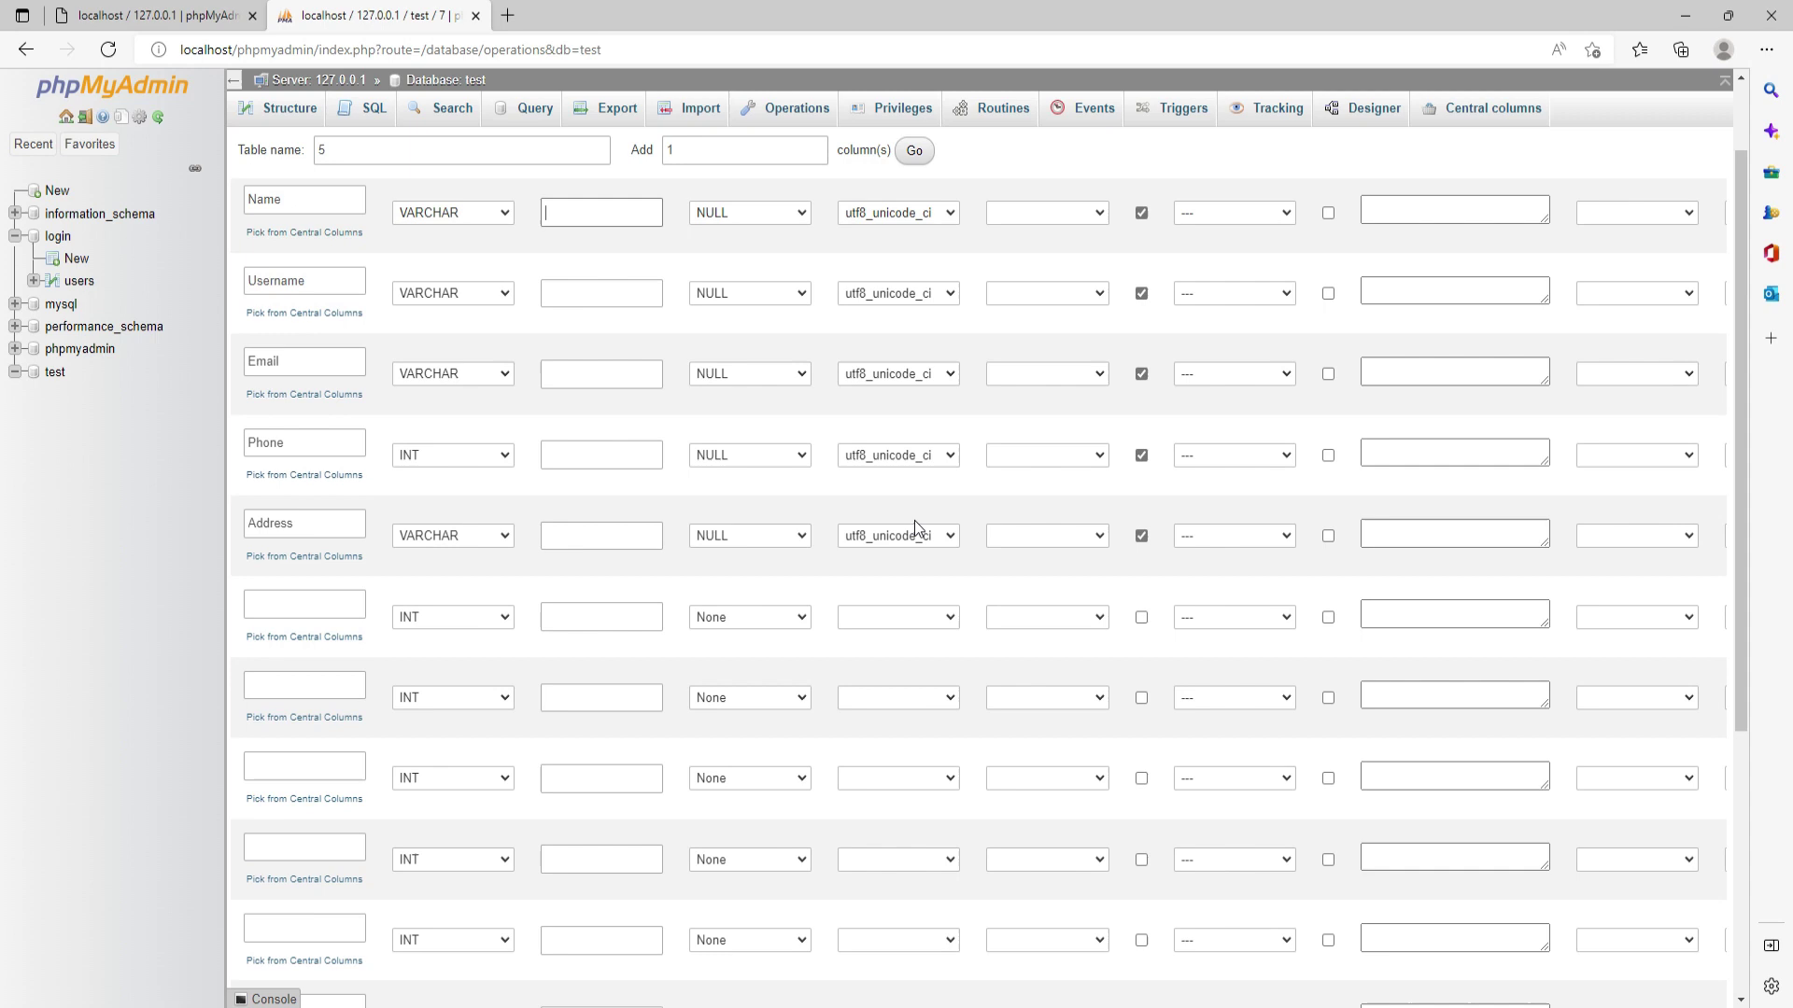
pyautogui.scroll(-2, 915, 519)
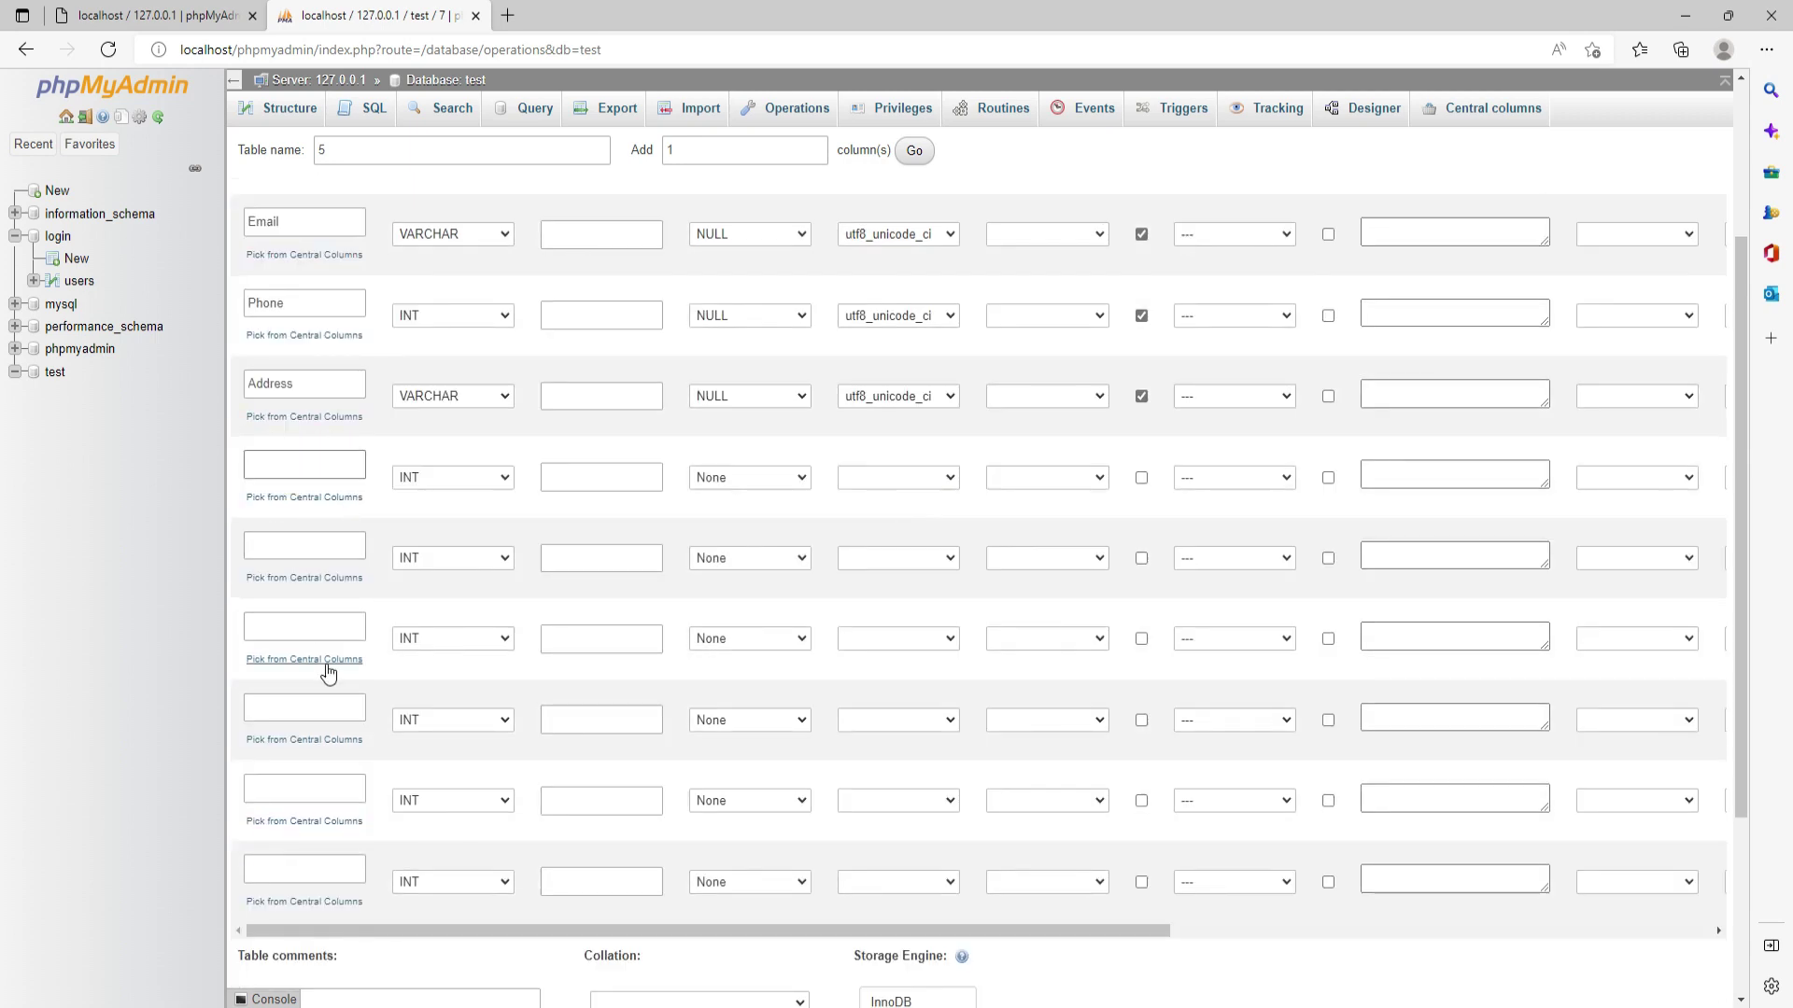
pyautogui.scroll(3, 339, 675)
pyautogui.scroll(-5, 340, 681)
pyautogui.scroll(3, 343, 686)
pyautogui.click(299, 541)
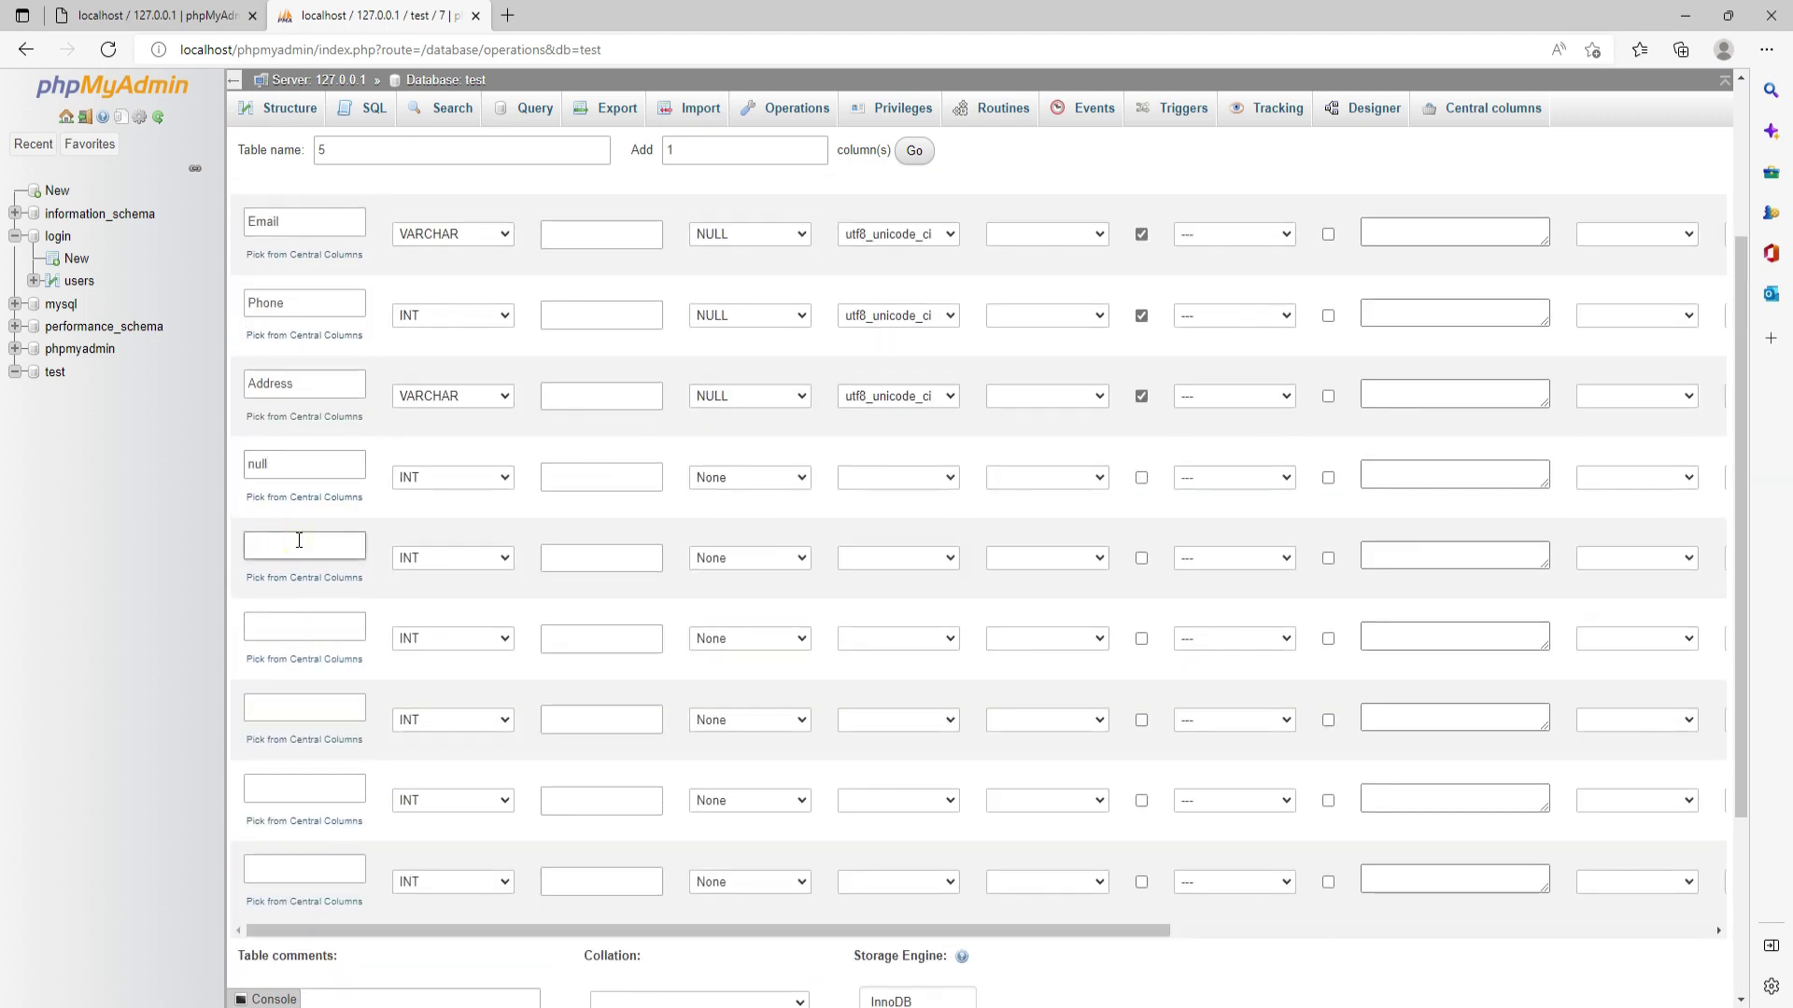
pyautogui.click(288, 637)
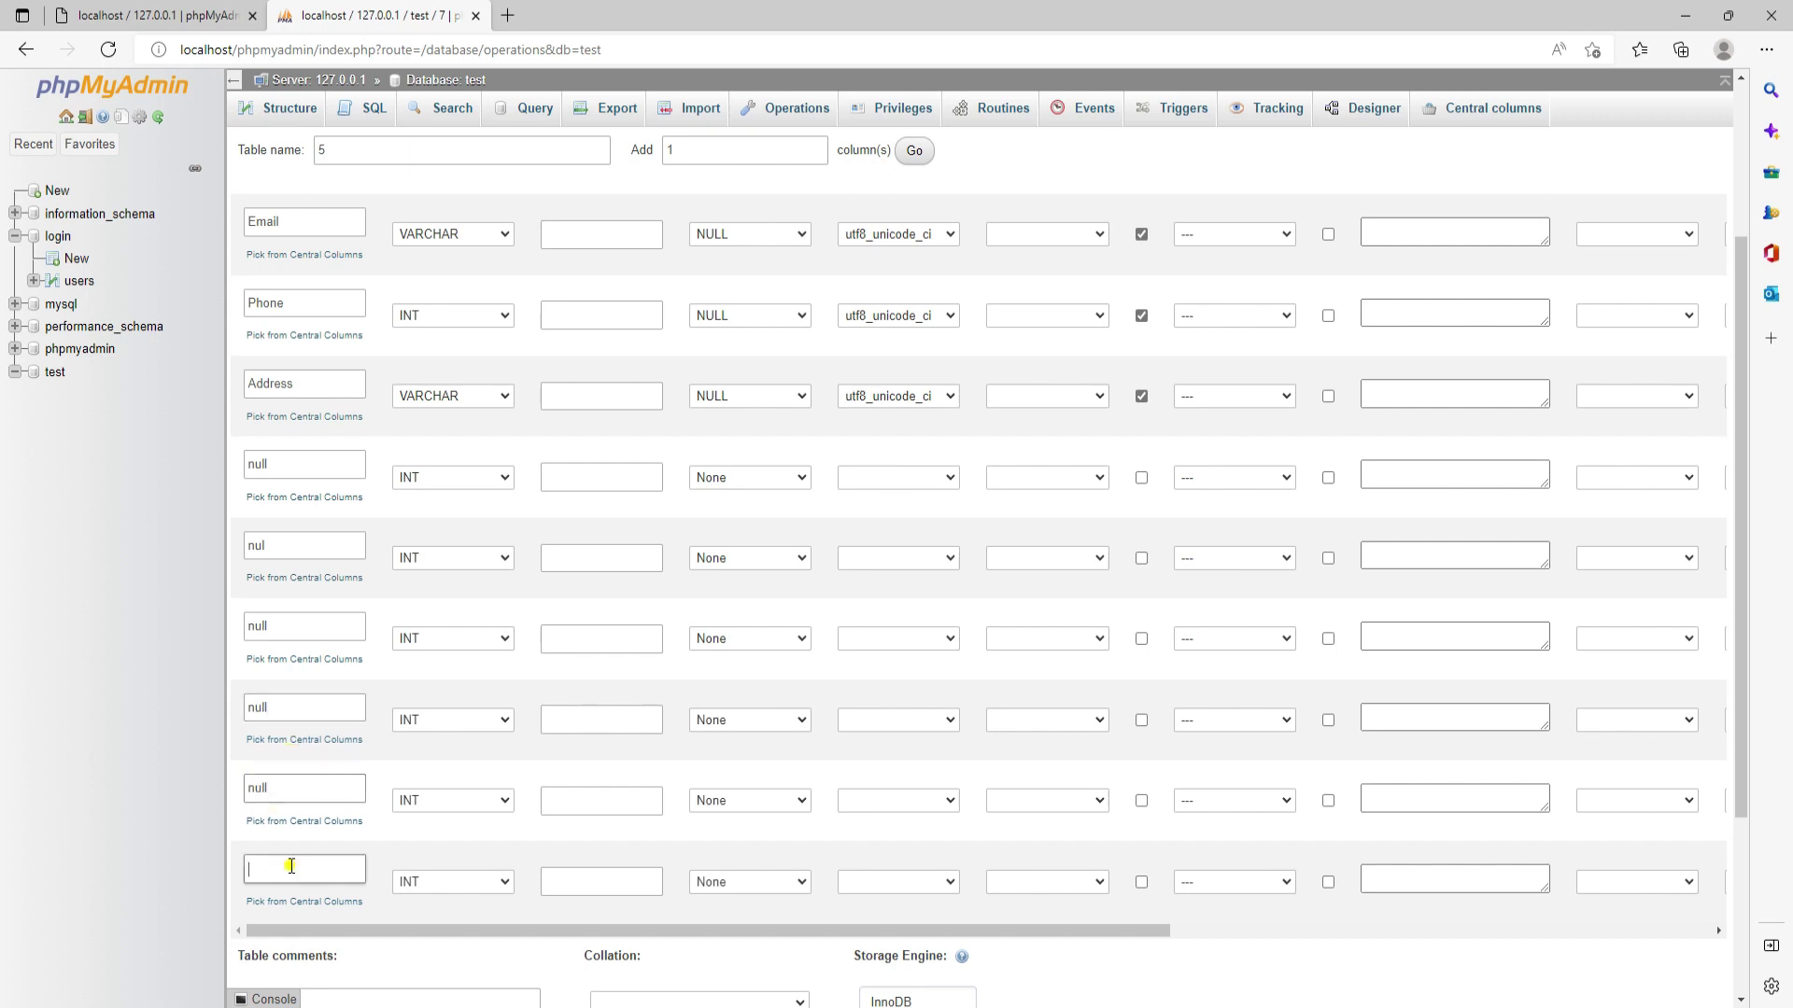
# Step: Set the collation of the whole table to utf8_unicode_ci
pyautogui.scroll(-3, 775, 864)
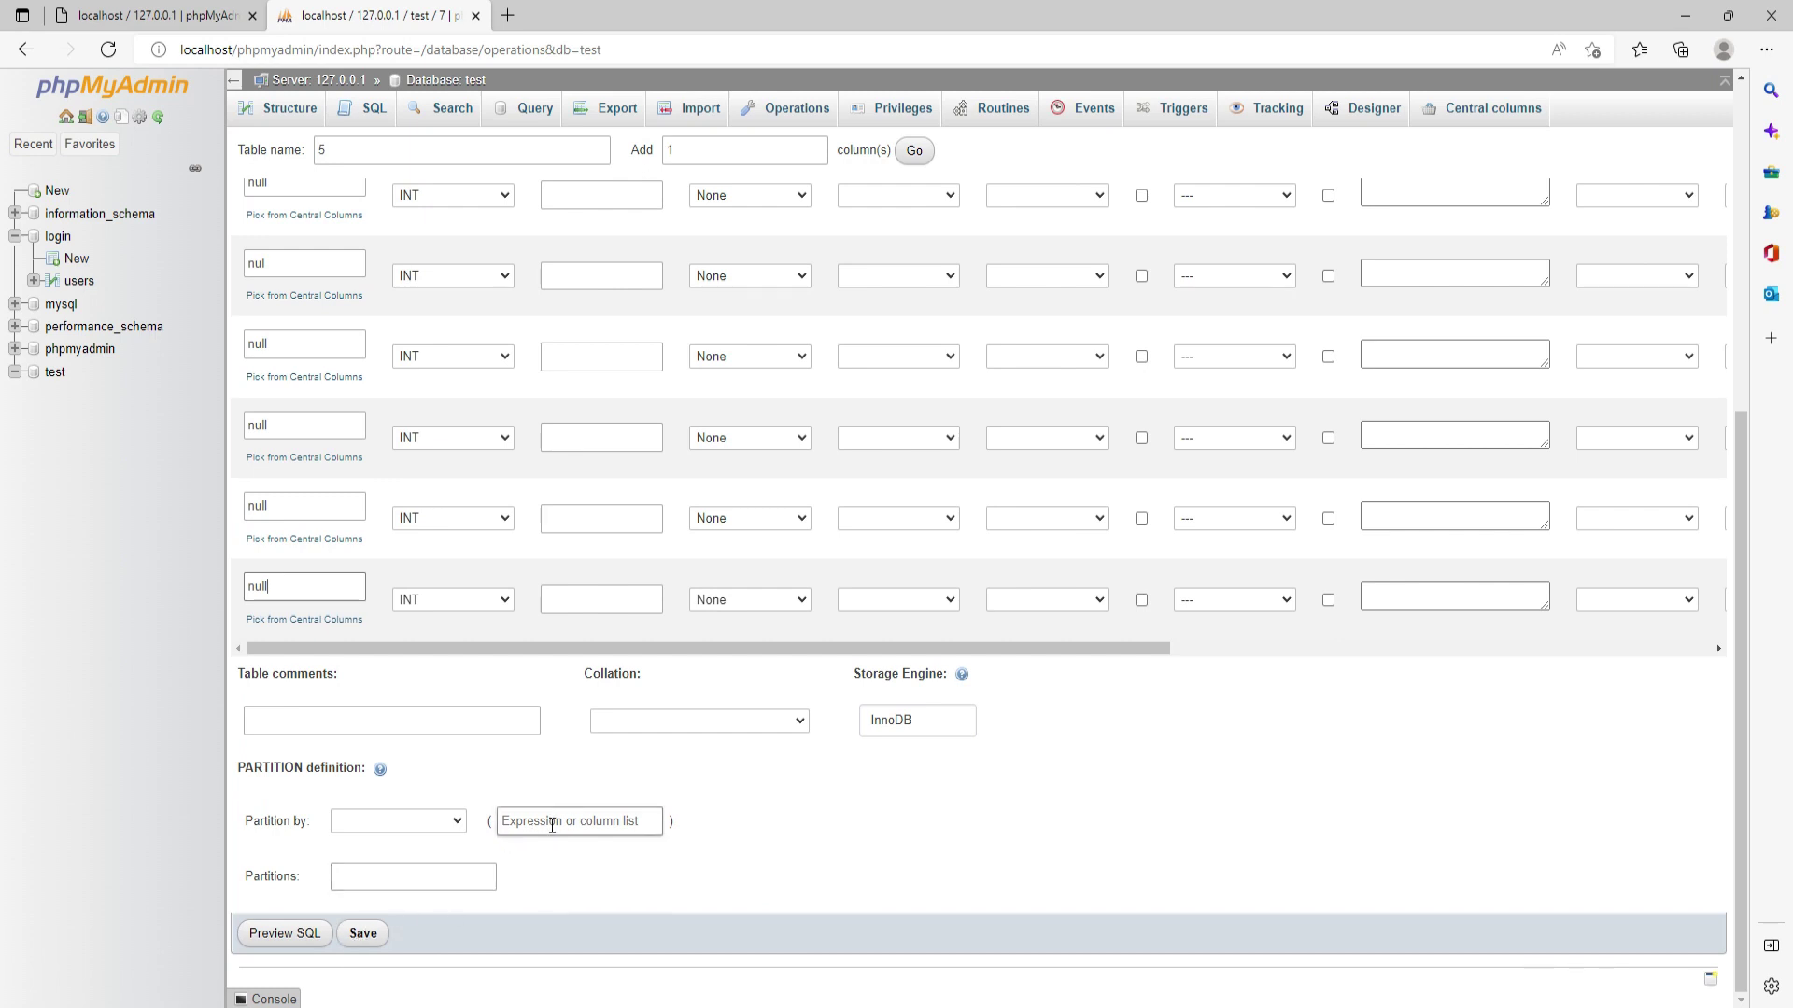
pyautogui.click(756, 725)
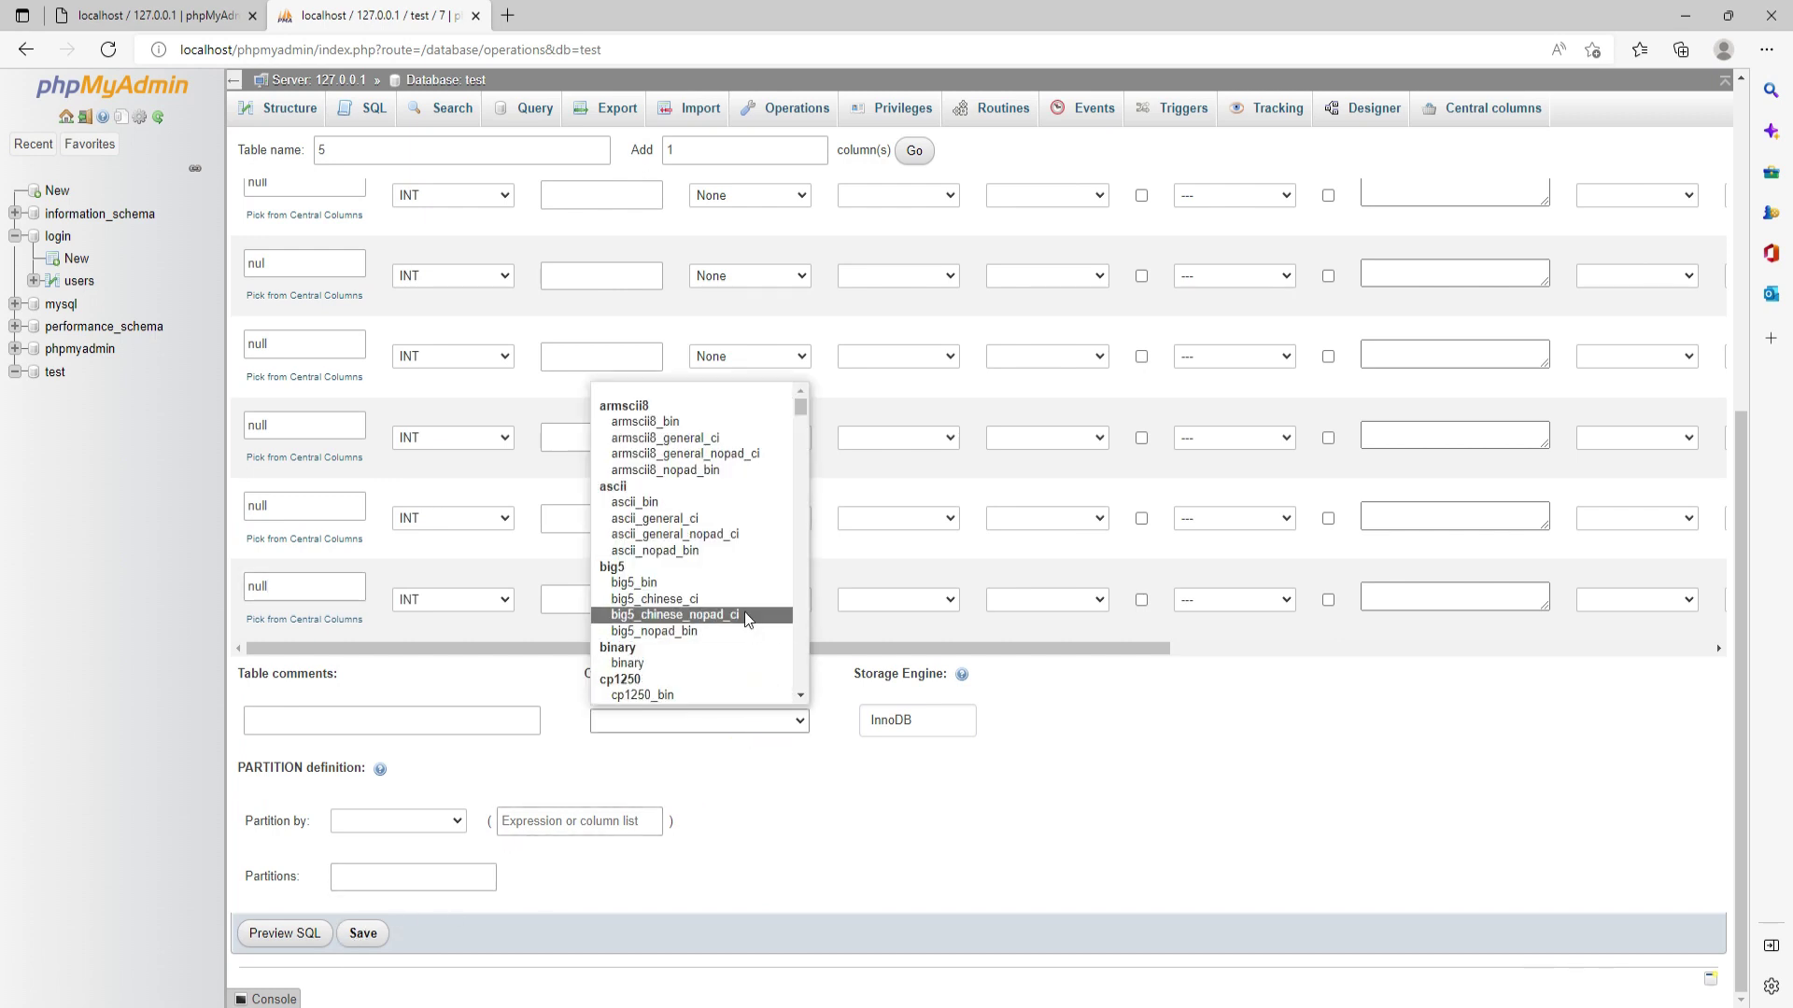
pyautogui.scroll(-12, 724, 674)
pyautogui.scroll(-20, 723, 670)
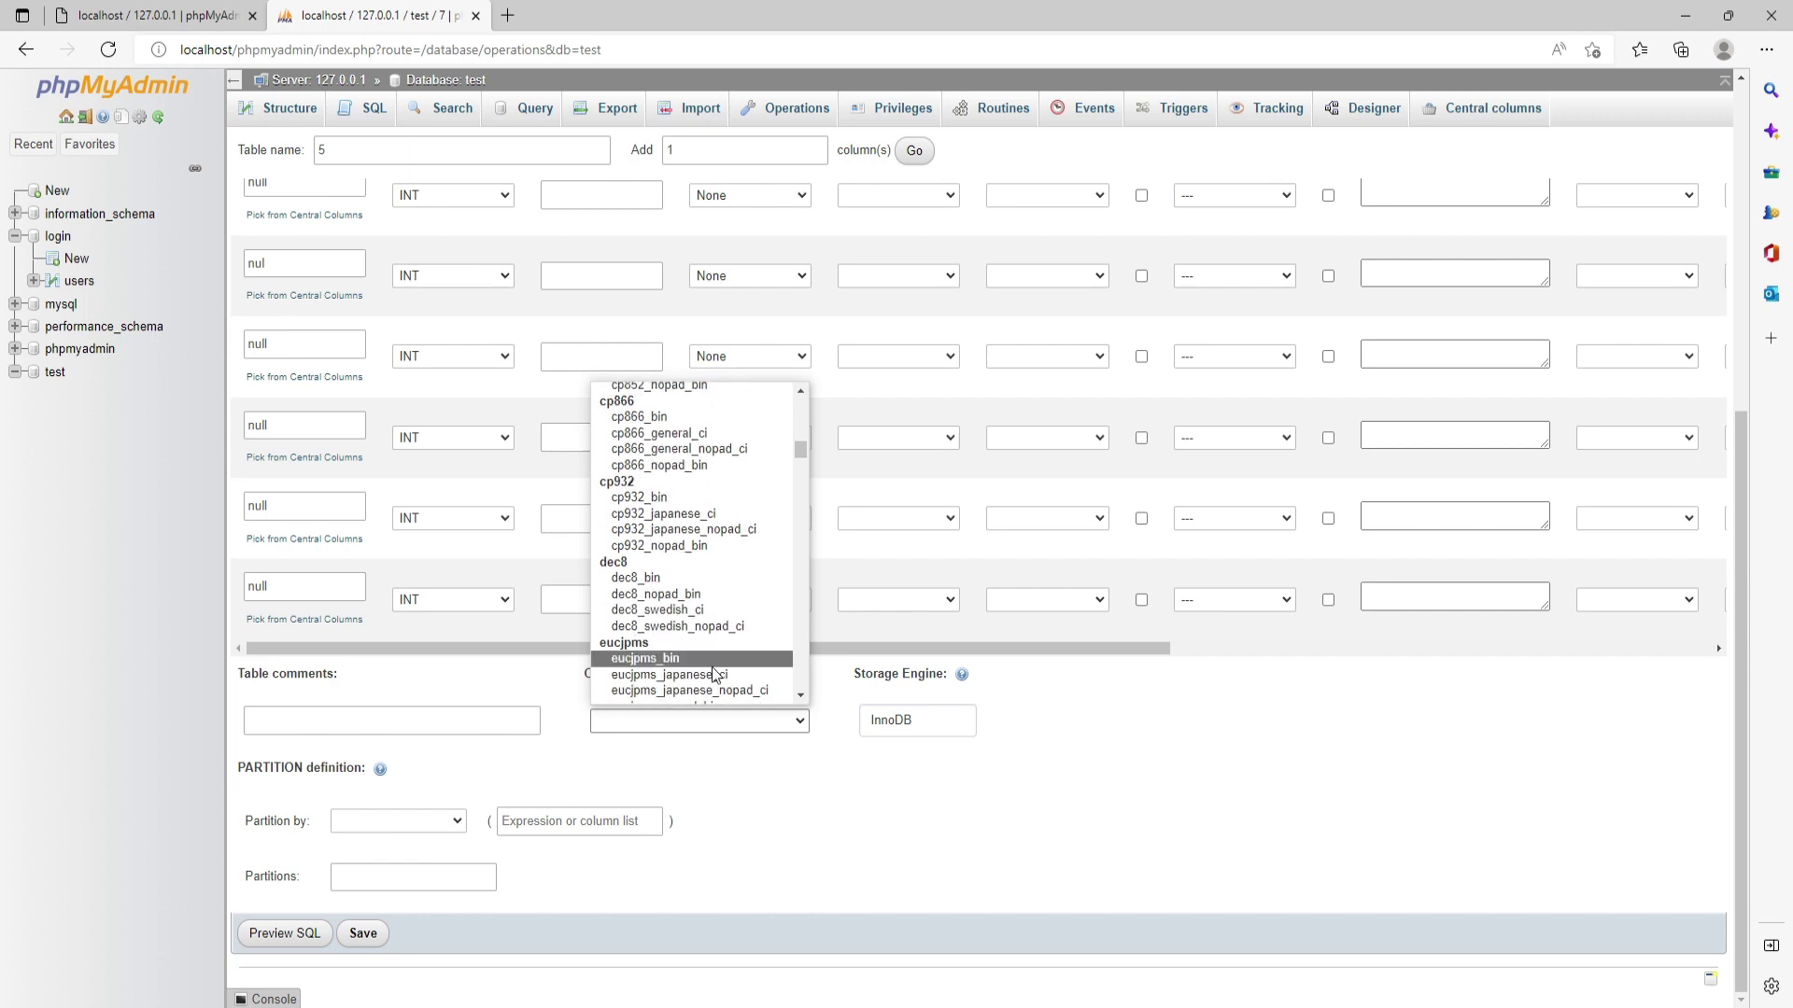
pyautogui.scroll(-20, 707, 665)
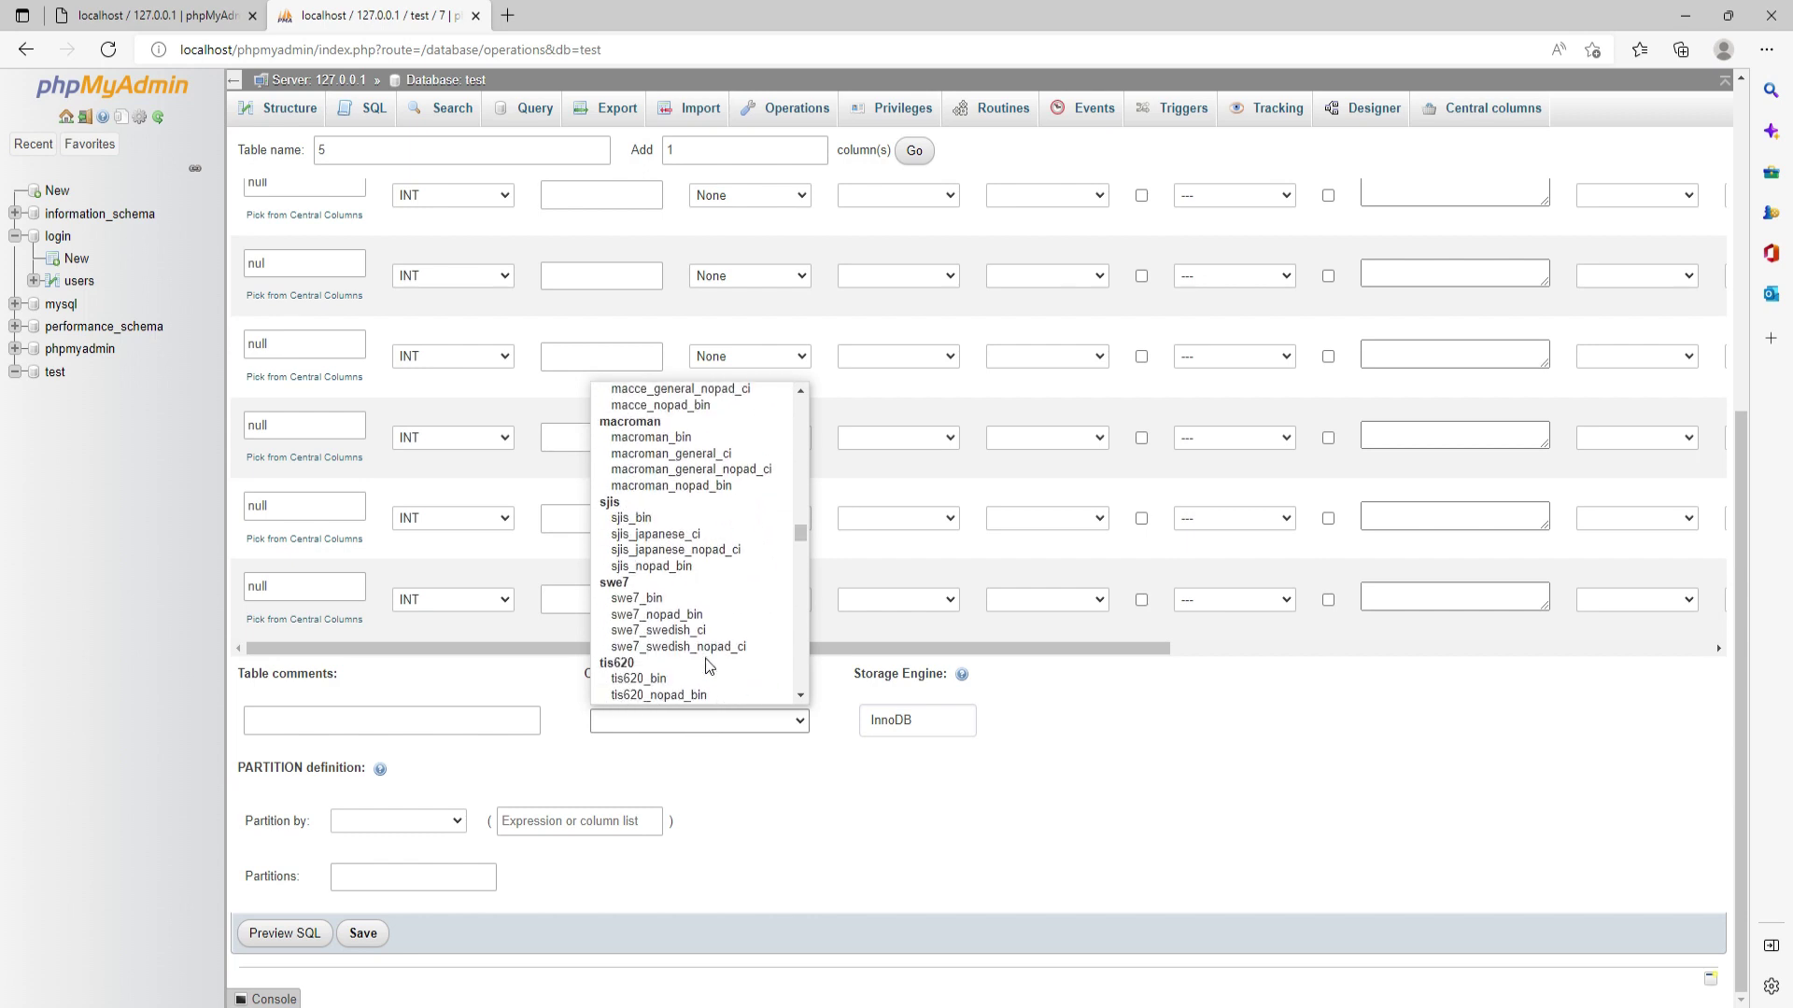
pyautogui.scroll(-20, 709, 665)
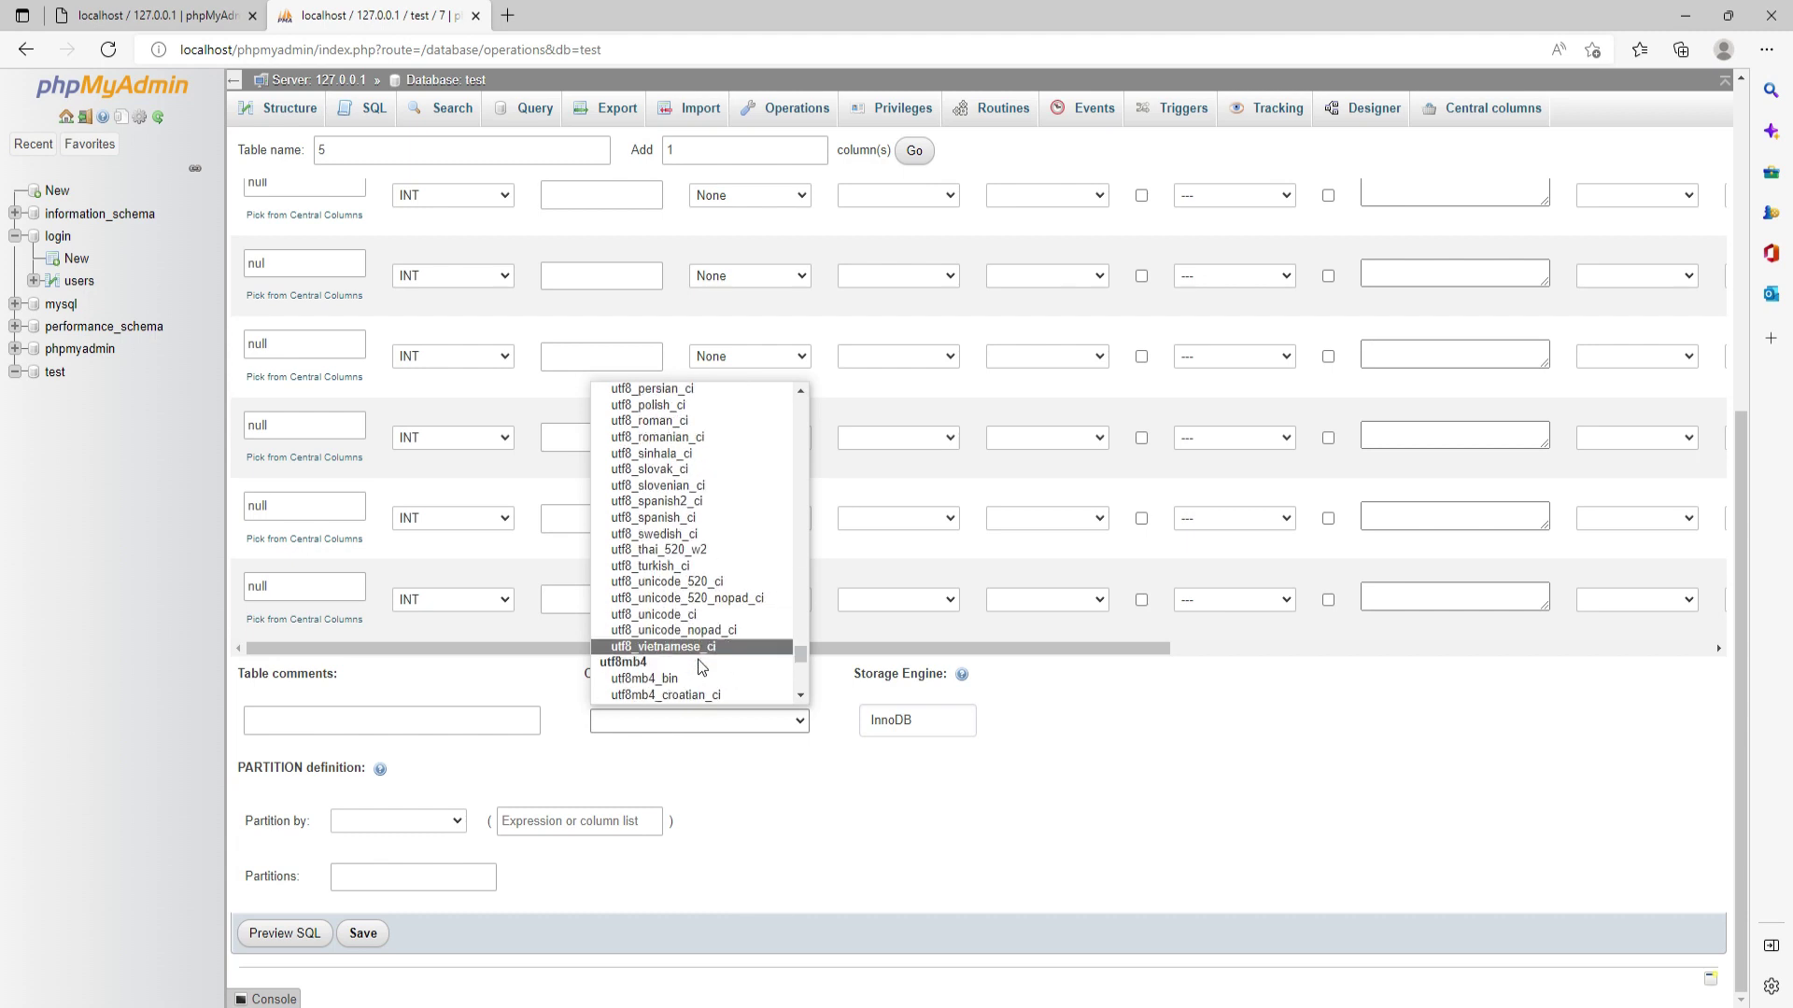
pyautogui.click(696, 607)
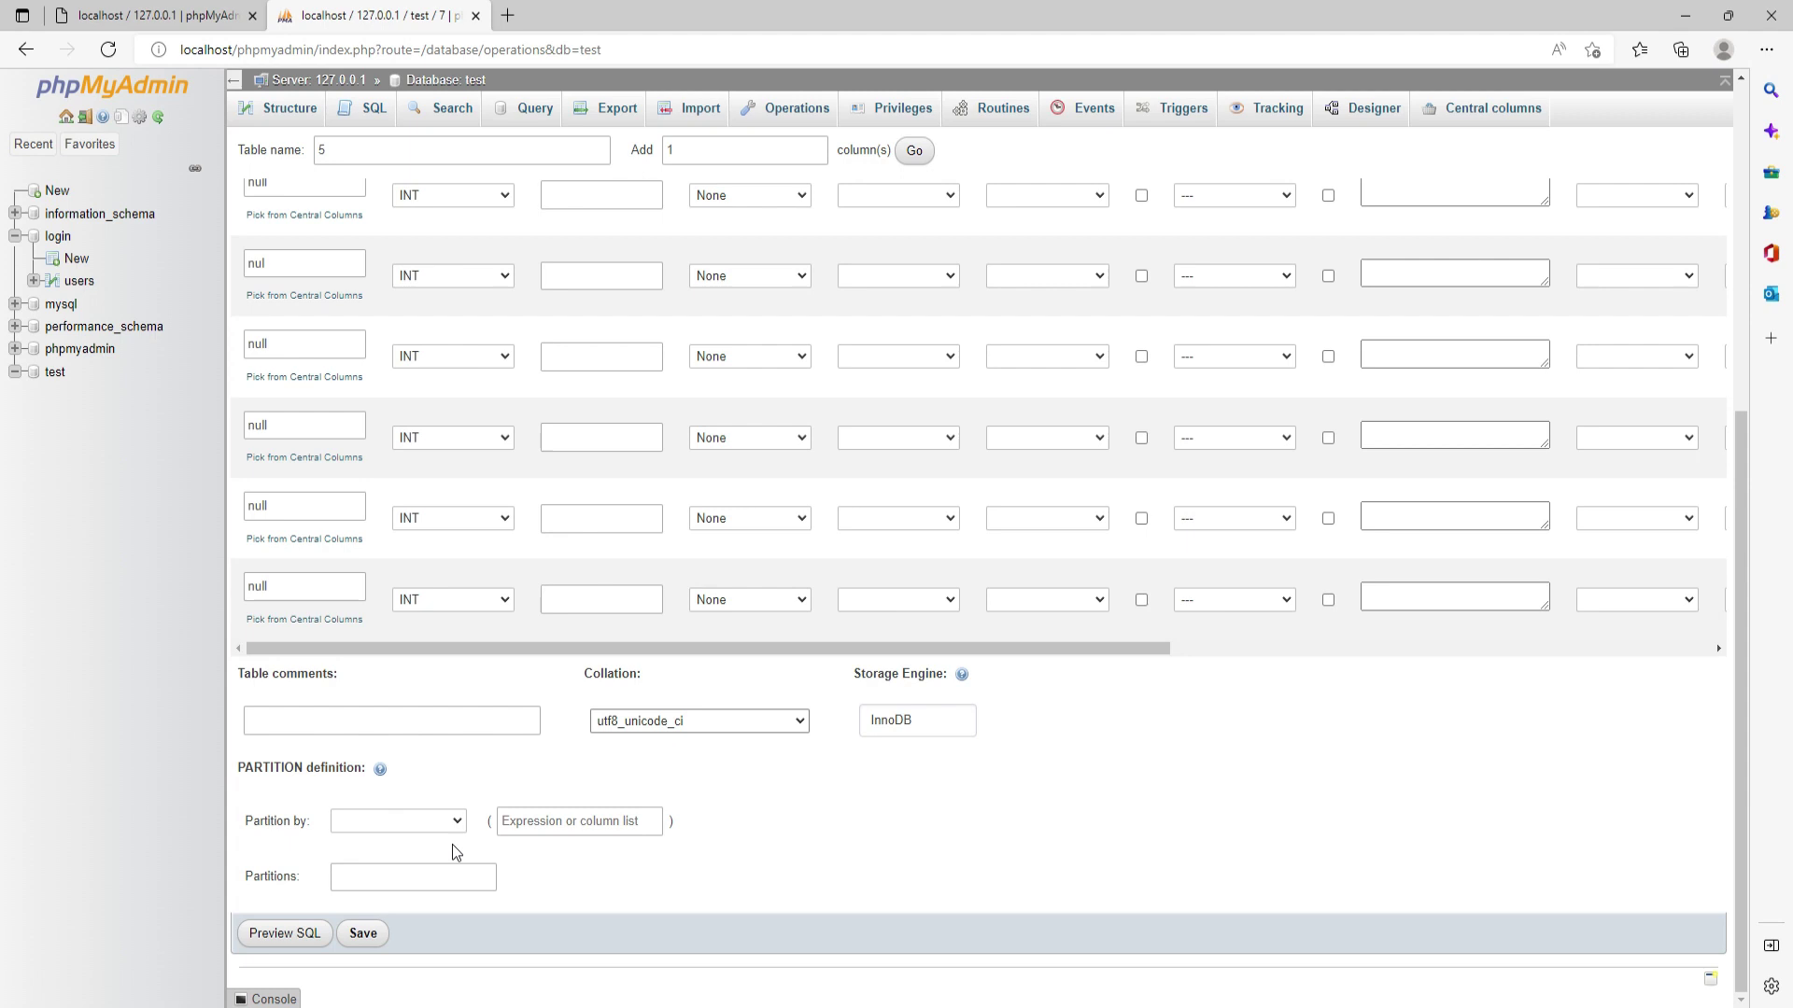
# Step: Open the partitioning method choices without picking one, try to save the table unpartitioned, and dismiss the alert
pyautogui.click(427, 826)
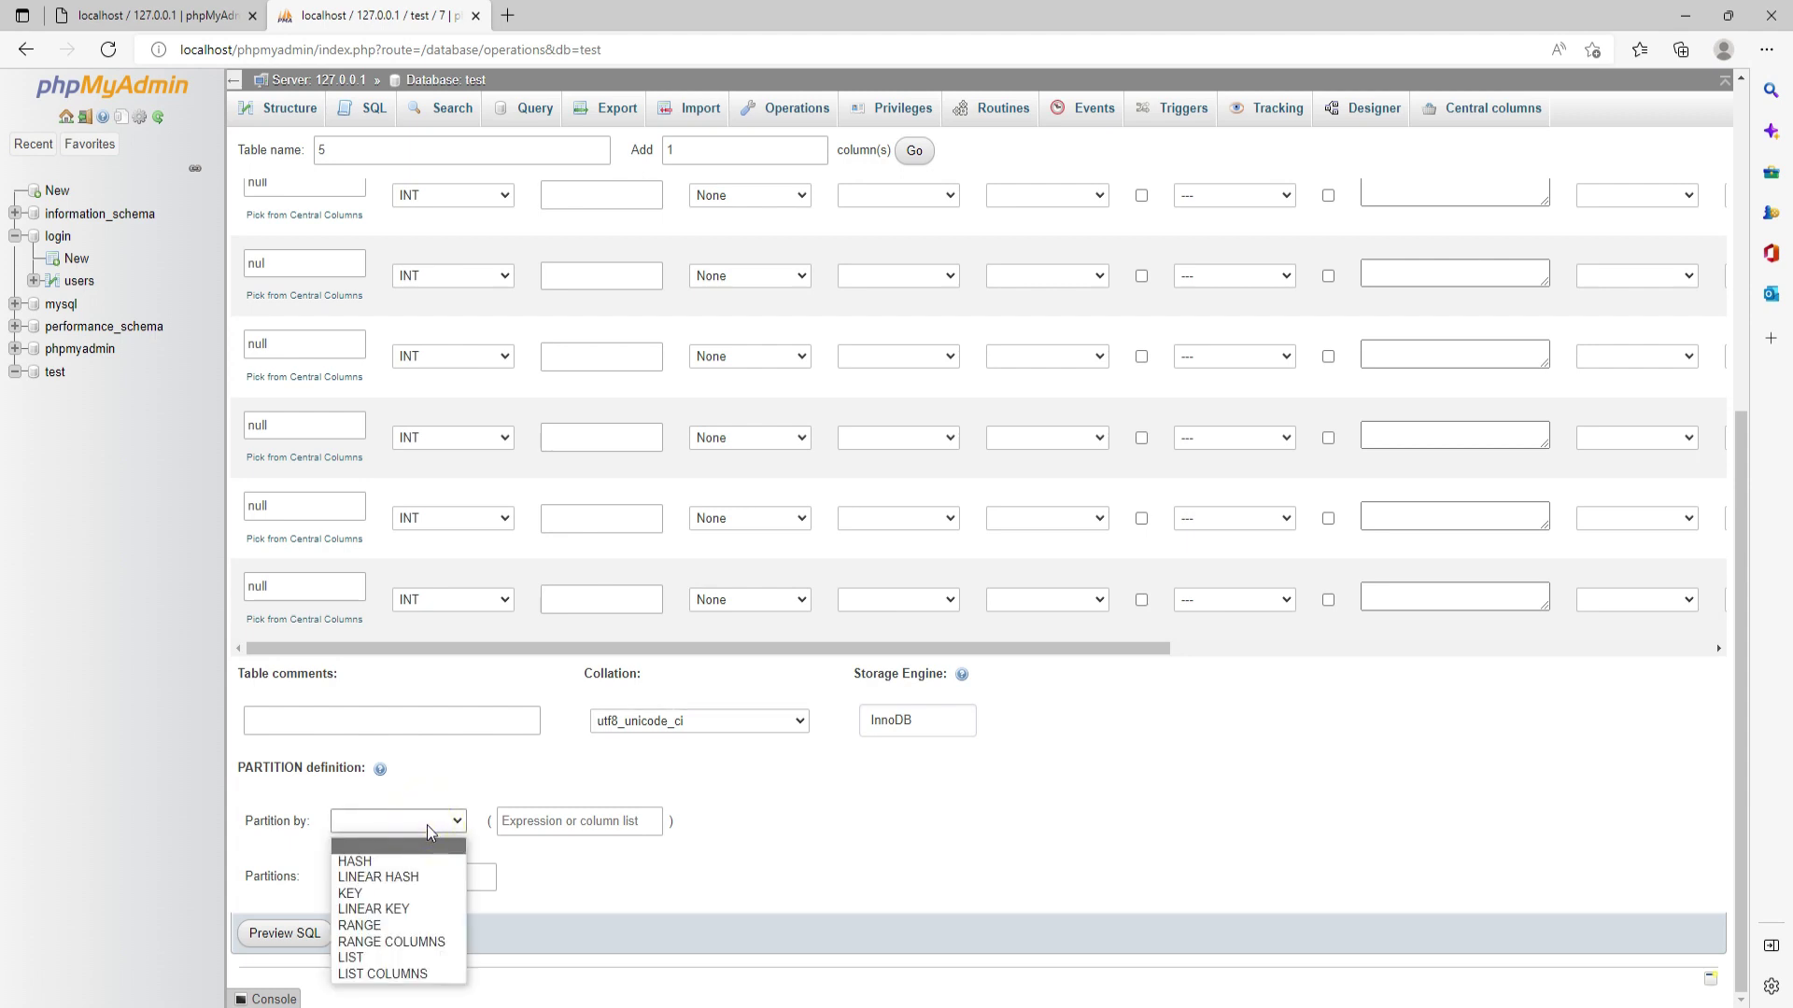
pyautogui.click(426, 825)
pyautogui.click(390, 877)
pyautogui.click(367, 933)
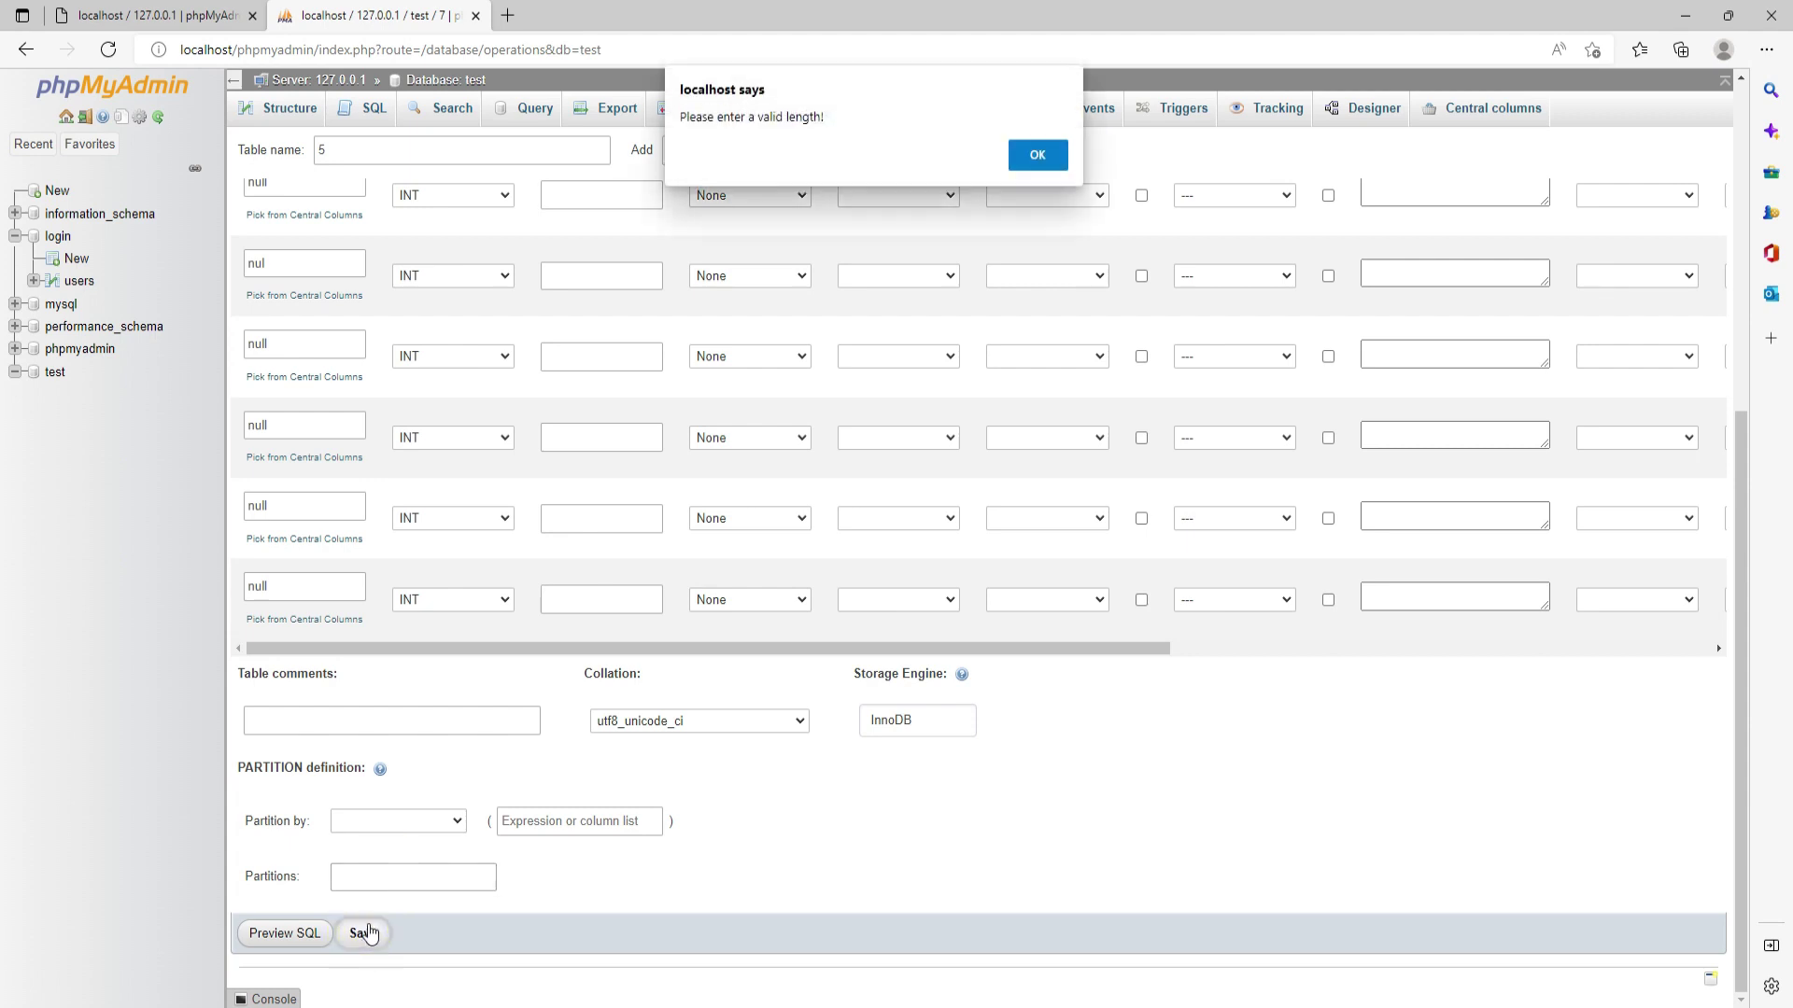
pyautogui.click(1031, 168)
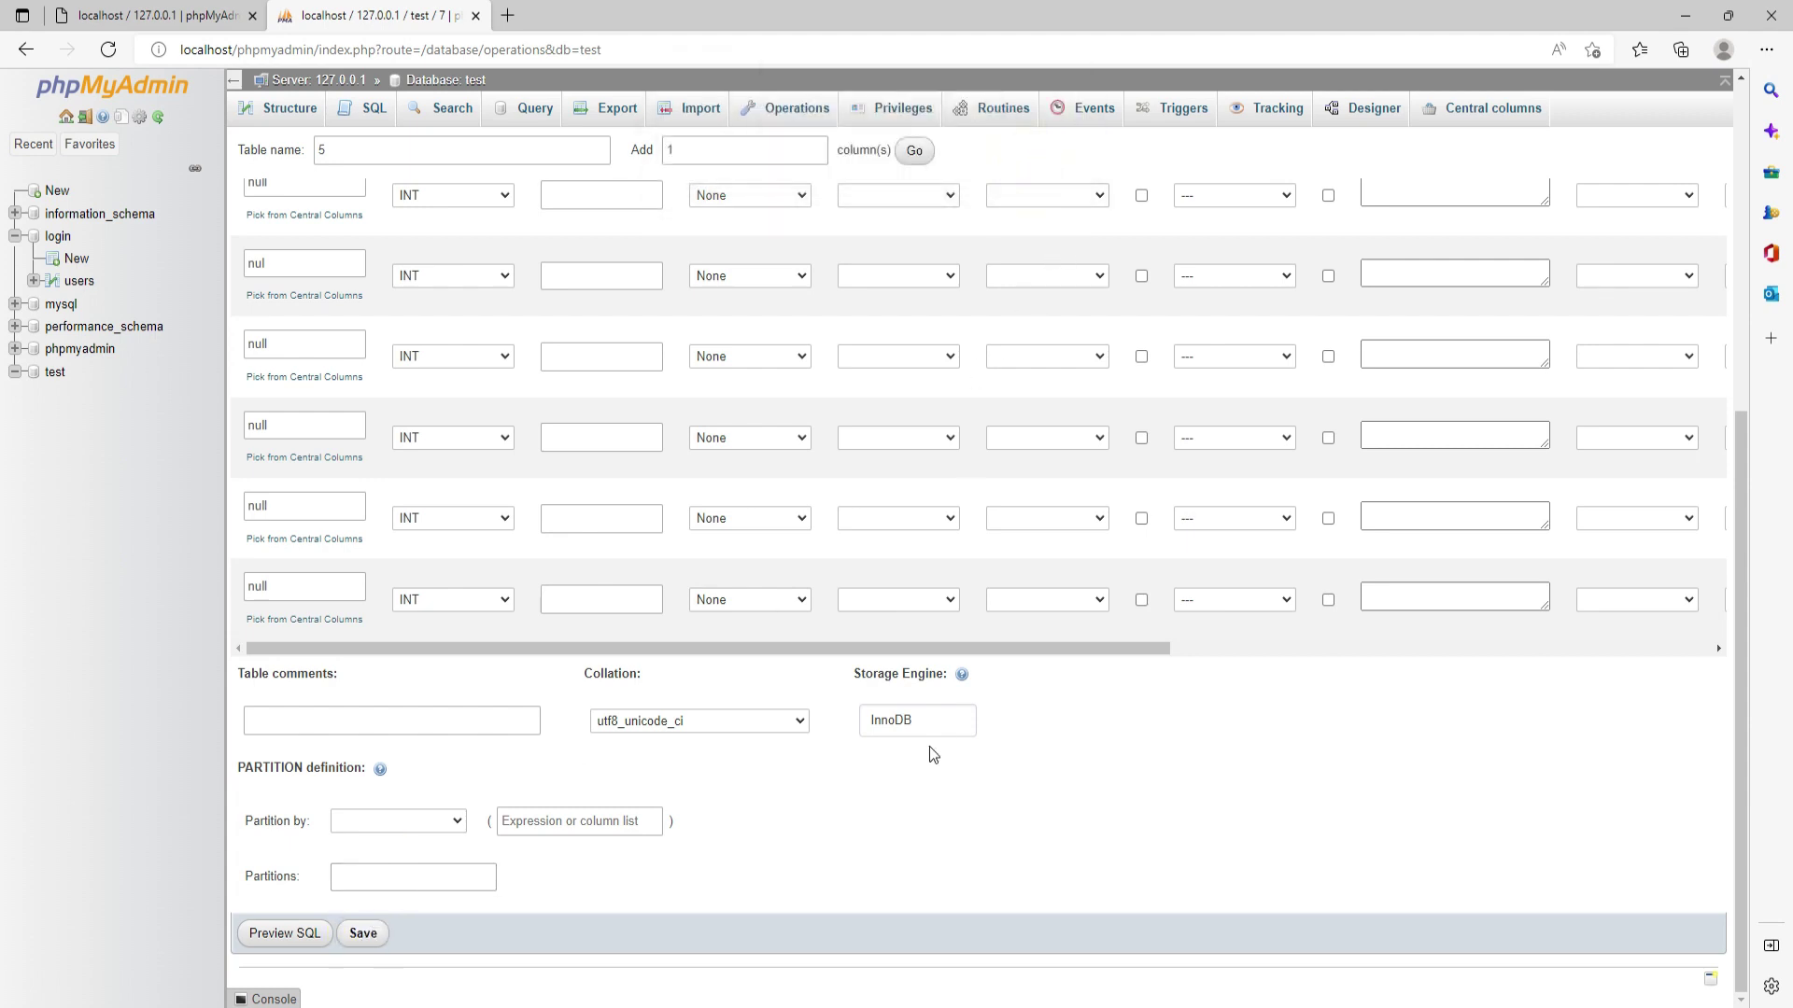
# Step: Set the type of the six filler columns below Address to VARCHAR and allow null values in each
pyautogui.scroll(5, 634, 829)
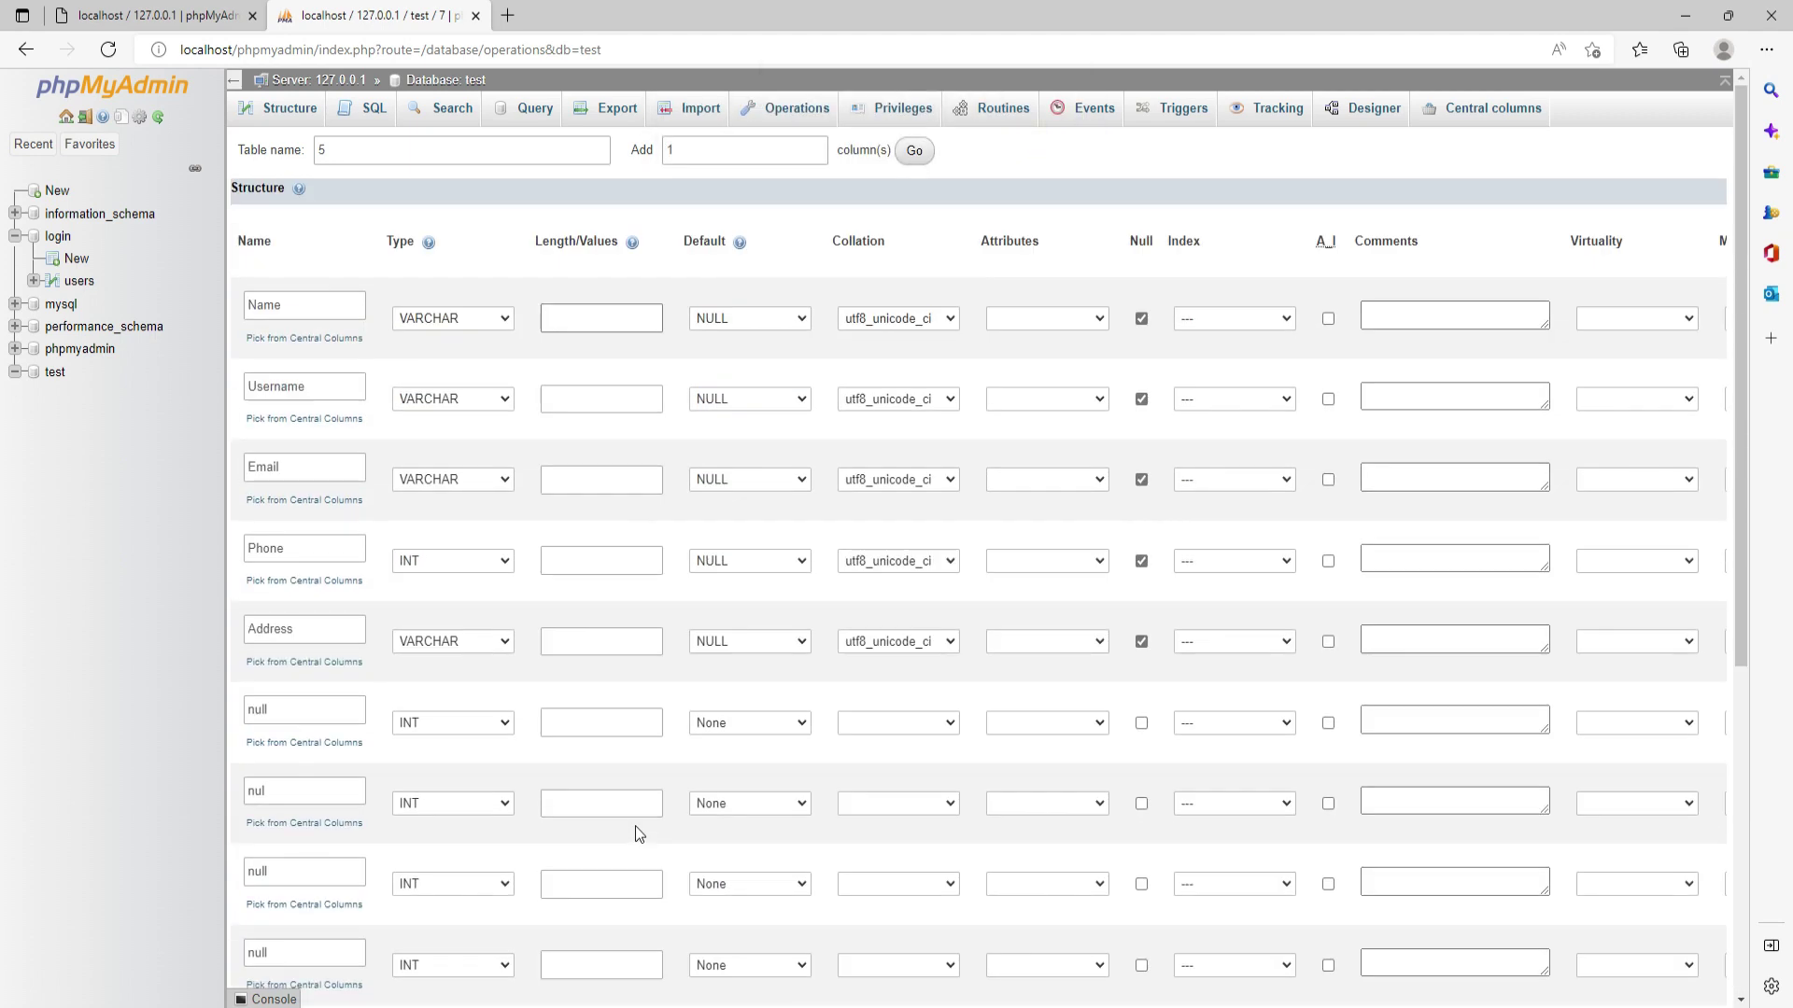
pyautogui.scroll(-5, 634, 828)
pyautogui.scroll(2, 640, 817)
pyautogui.scroll(3, 641, 808)
pyautogui.scroll(-4, 640, 809)
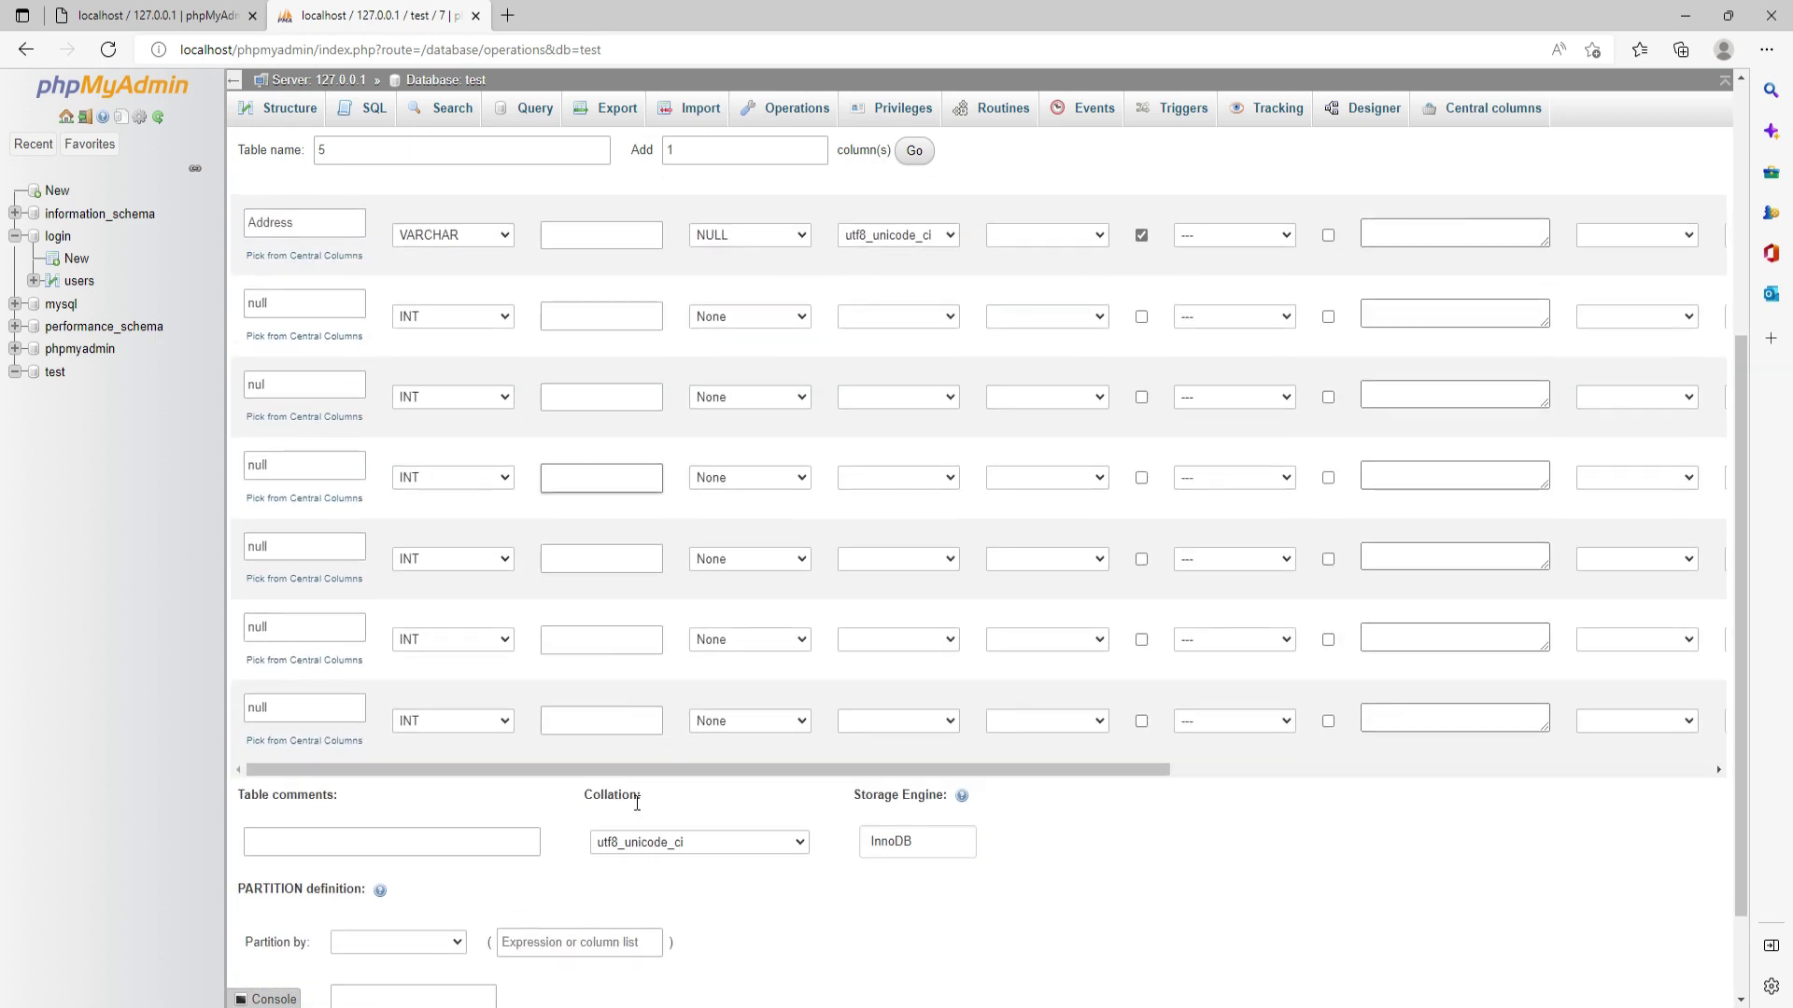
pyautogui.click(479, 705)
pyautogui.click(447, 376)
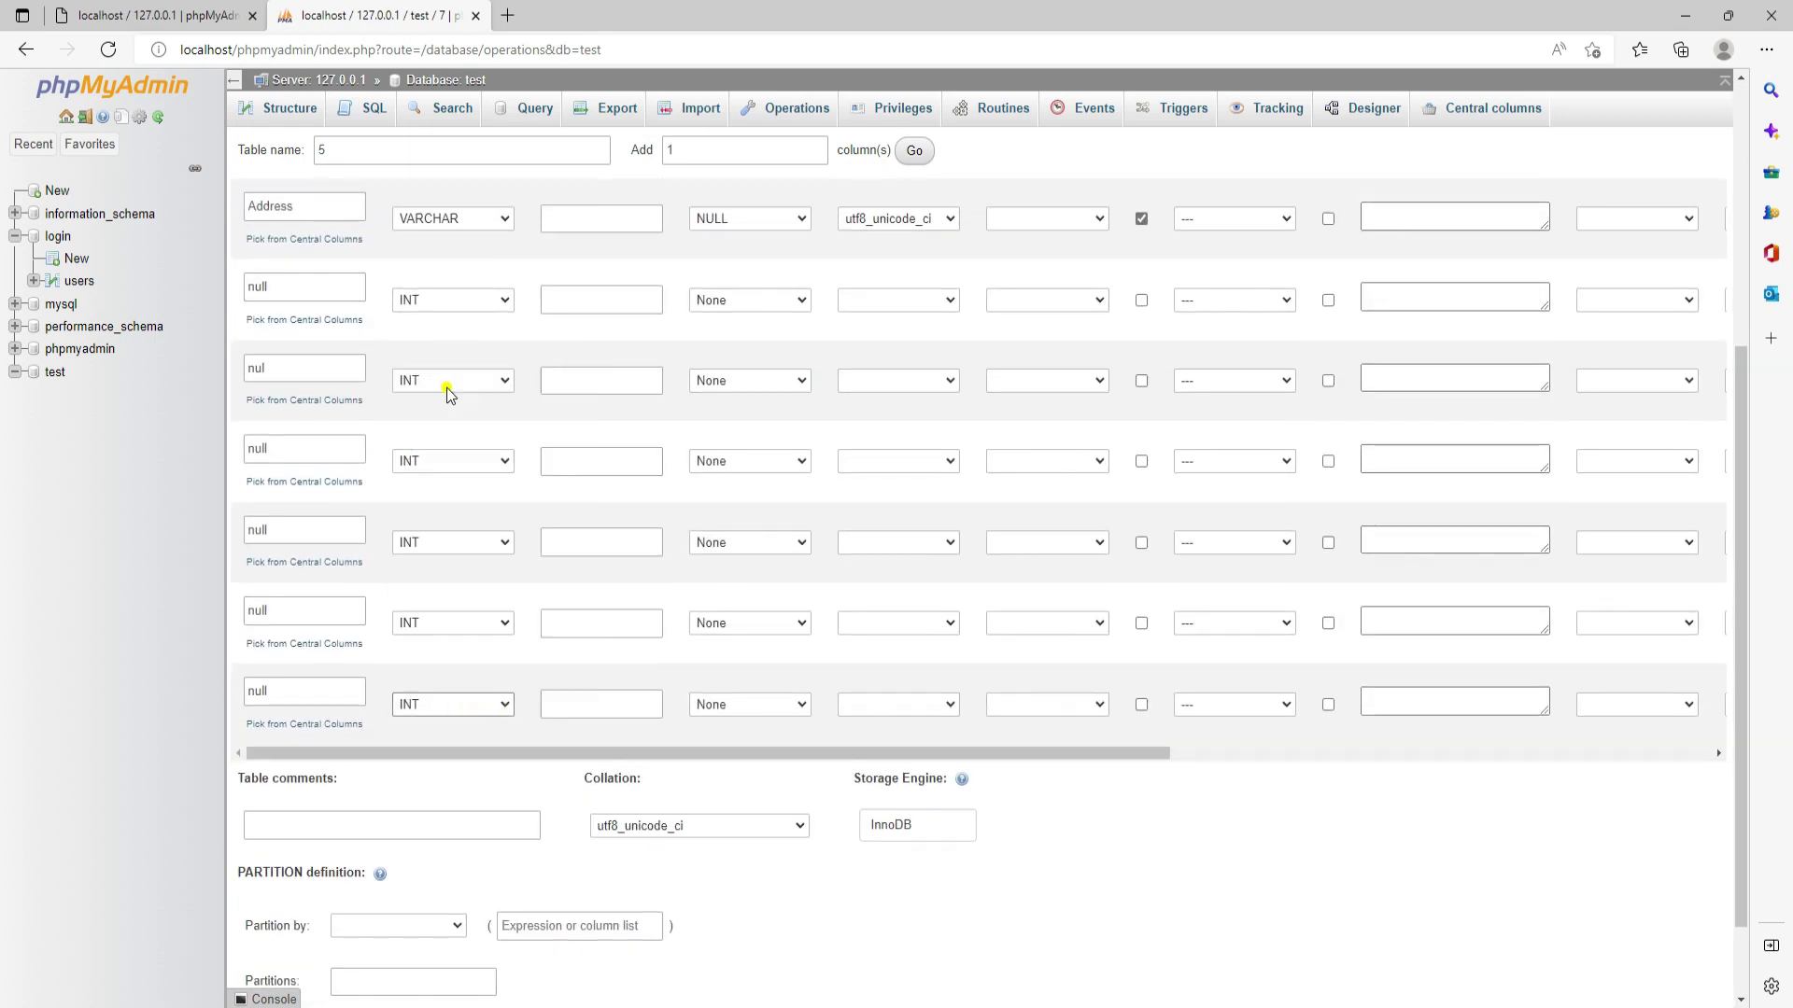
pyautogui.click(448, 616)
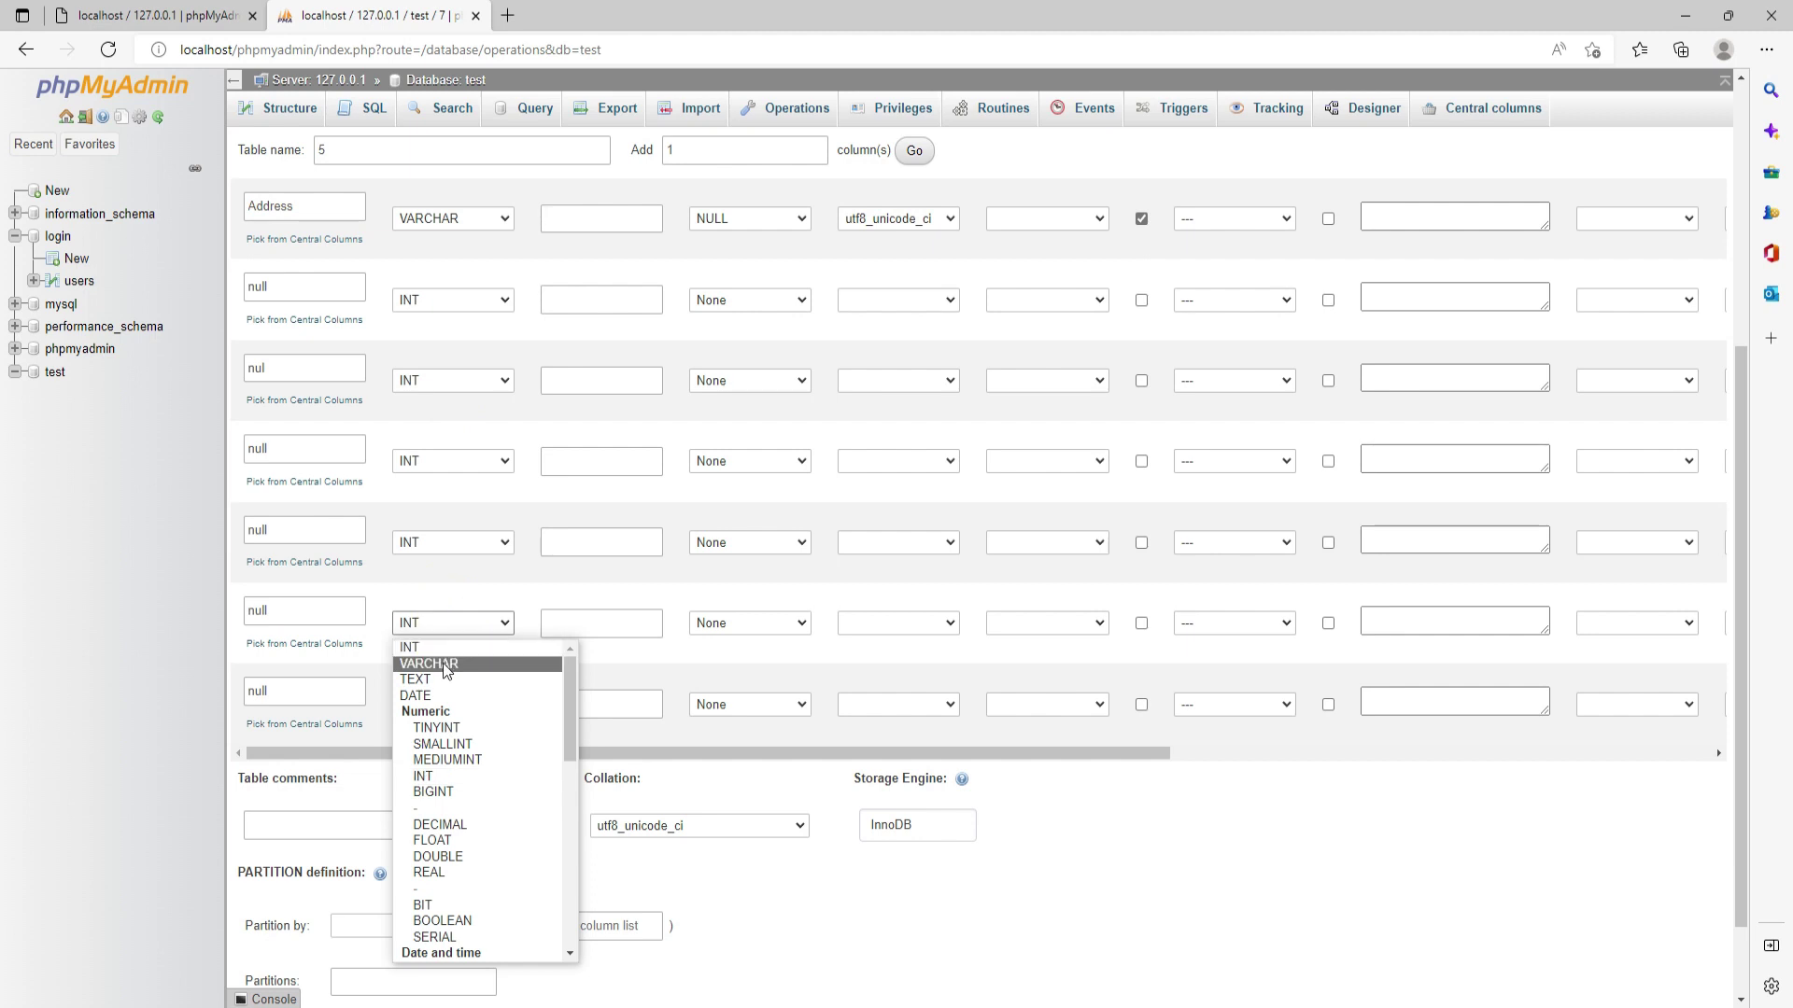
pyautogui.click(445, 662)
pyautogui.click(435, 543)
pyautogui.click(446, 583)
pyautogui.click(446, 461)
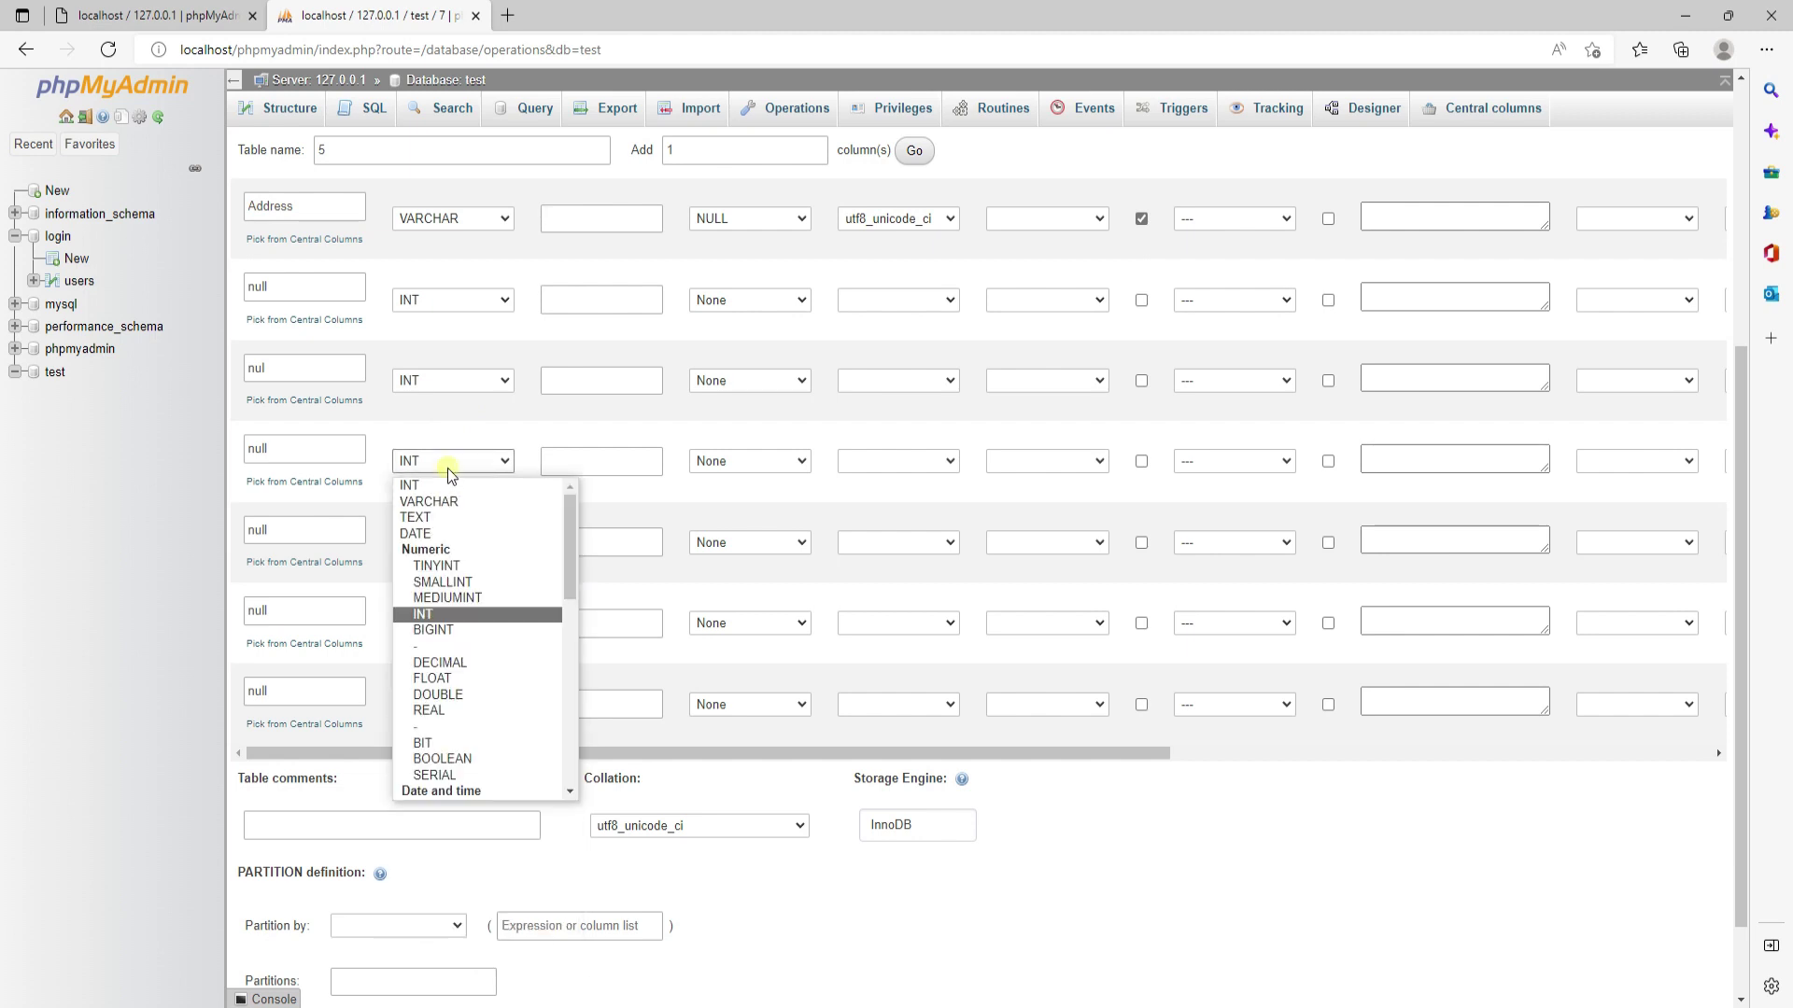
pyautogui.click(456, 510)
pyautogui.click(458, 382)
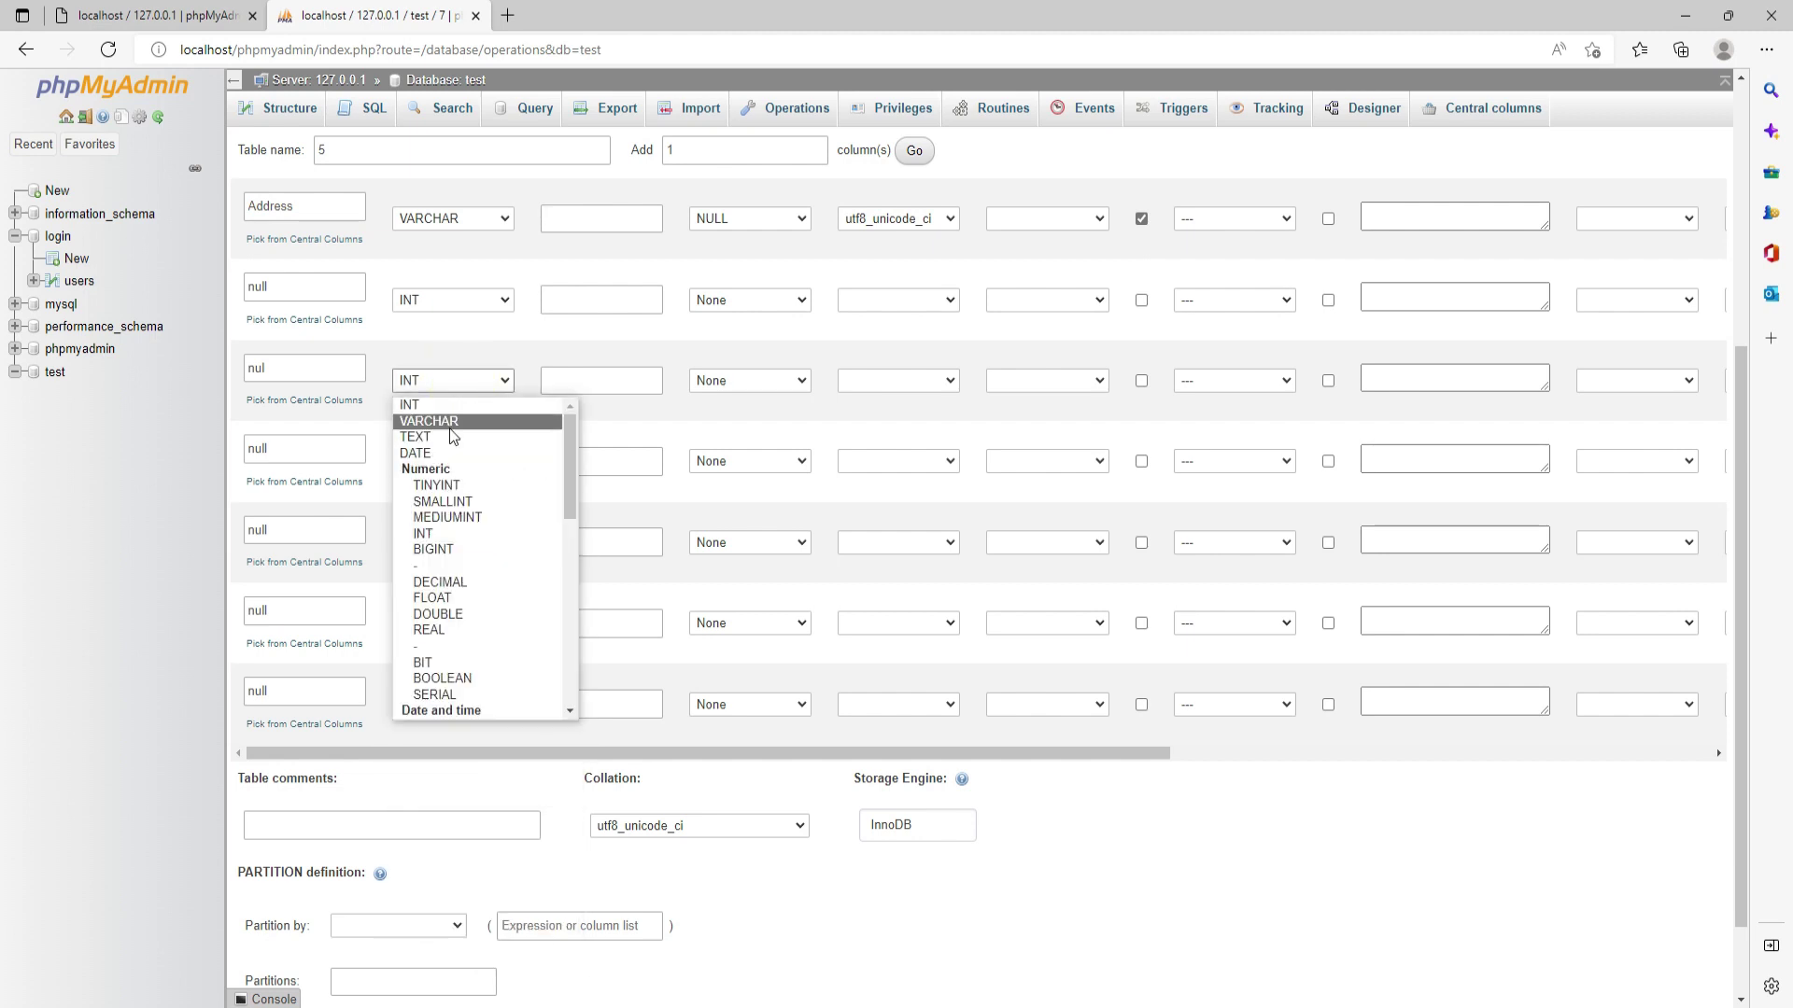
pyautogui.click(449, 423)
pyautogui.click(448, 306)
pyautogui.click(455, 346)
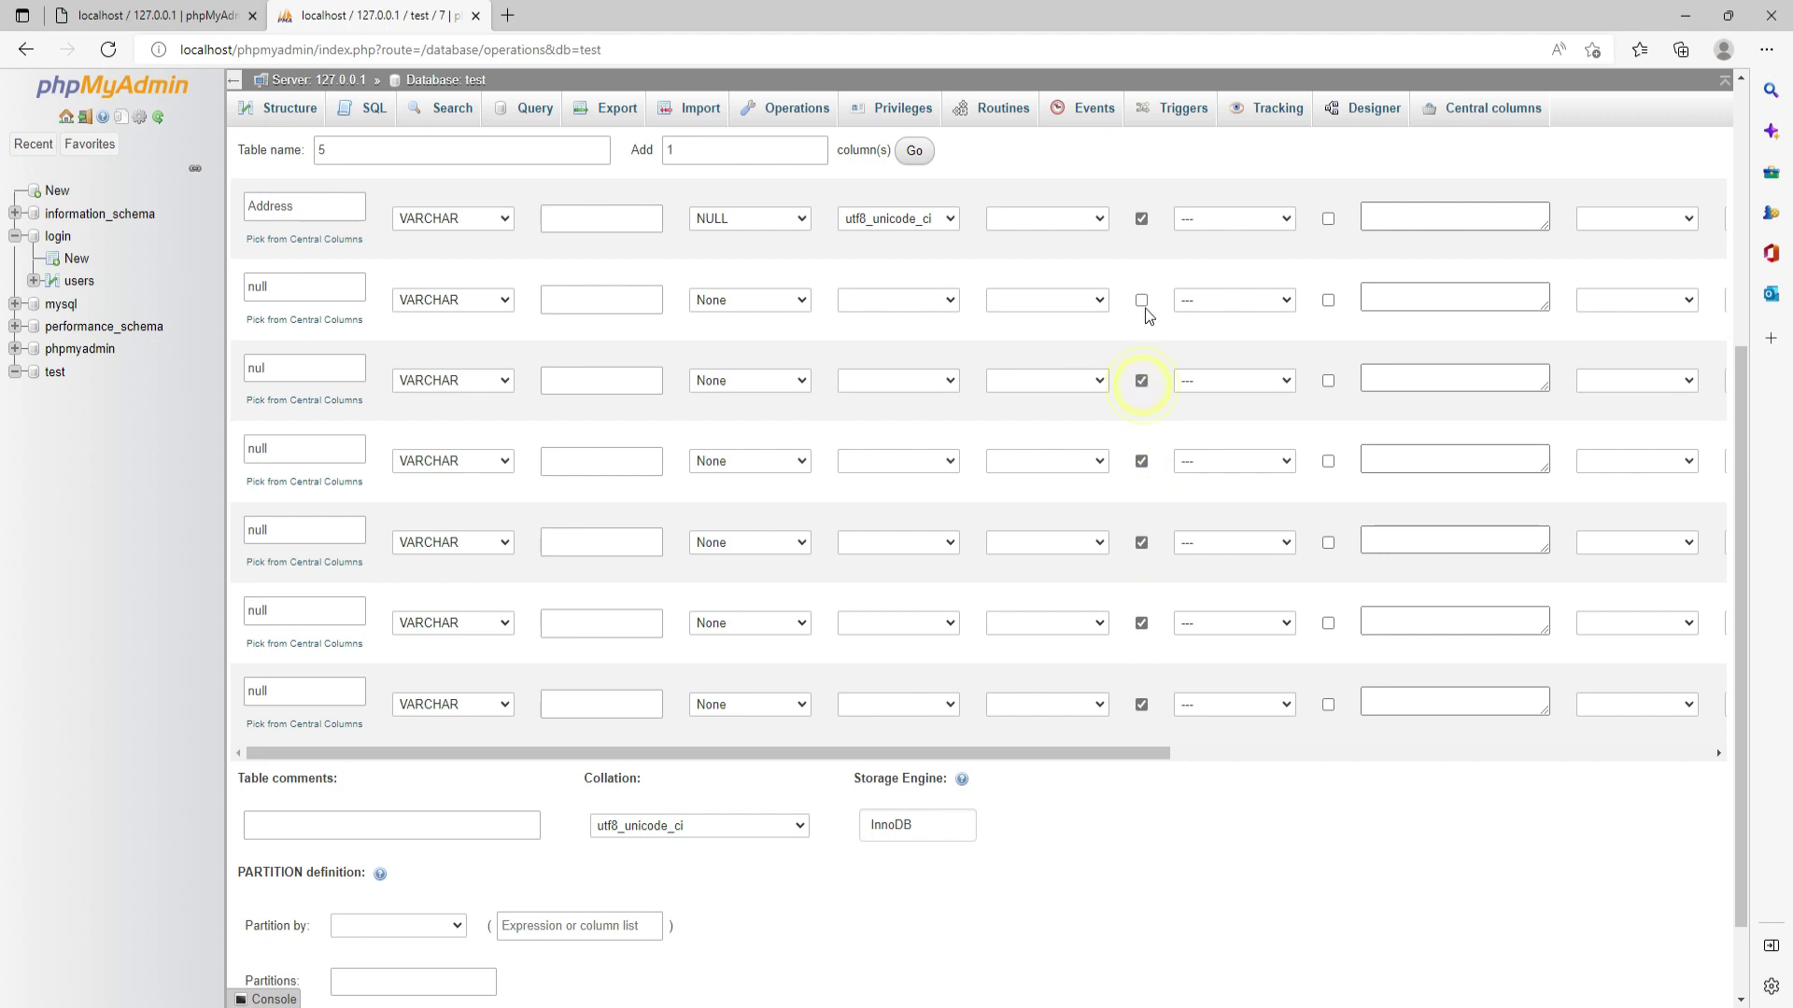
# Step: Set the collation of the first filler column below Address to utf8_unicode_ci
pyautogui.click(929, 306)
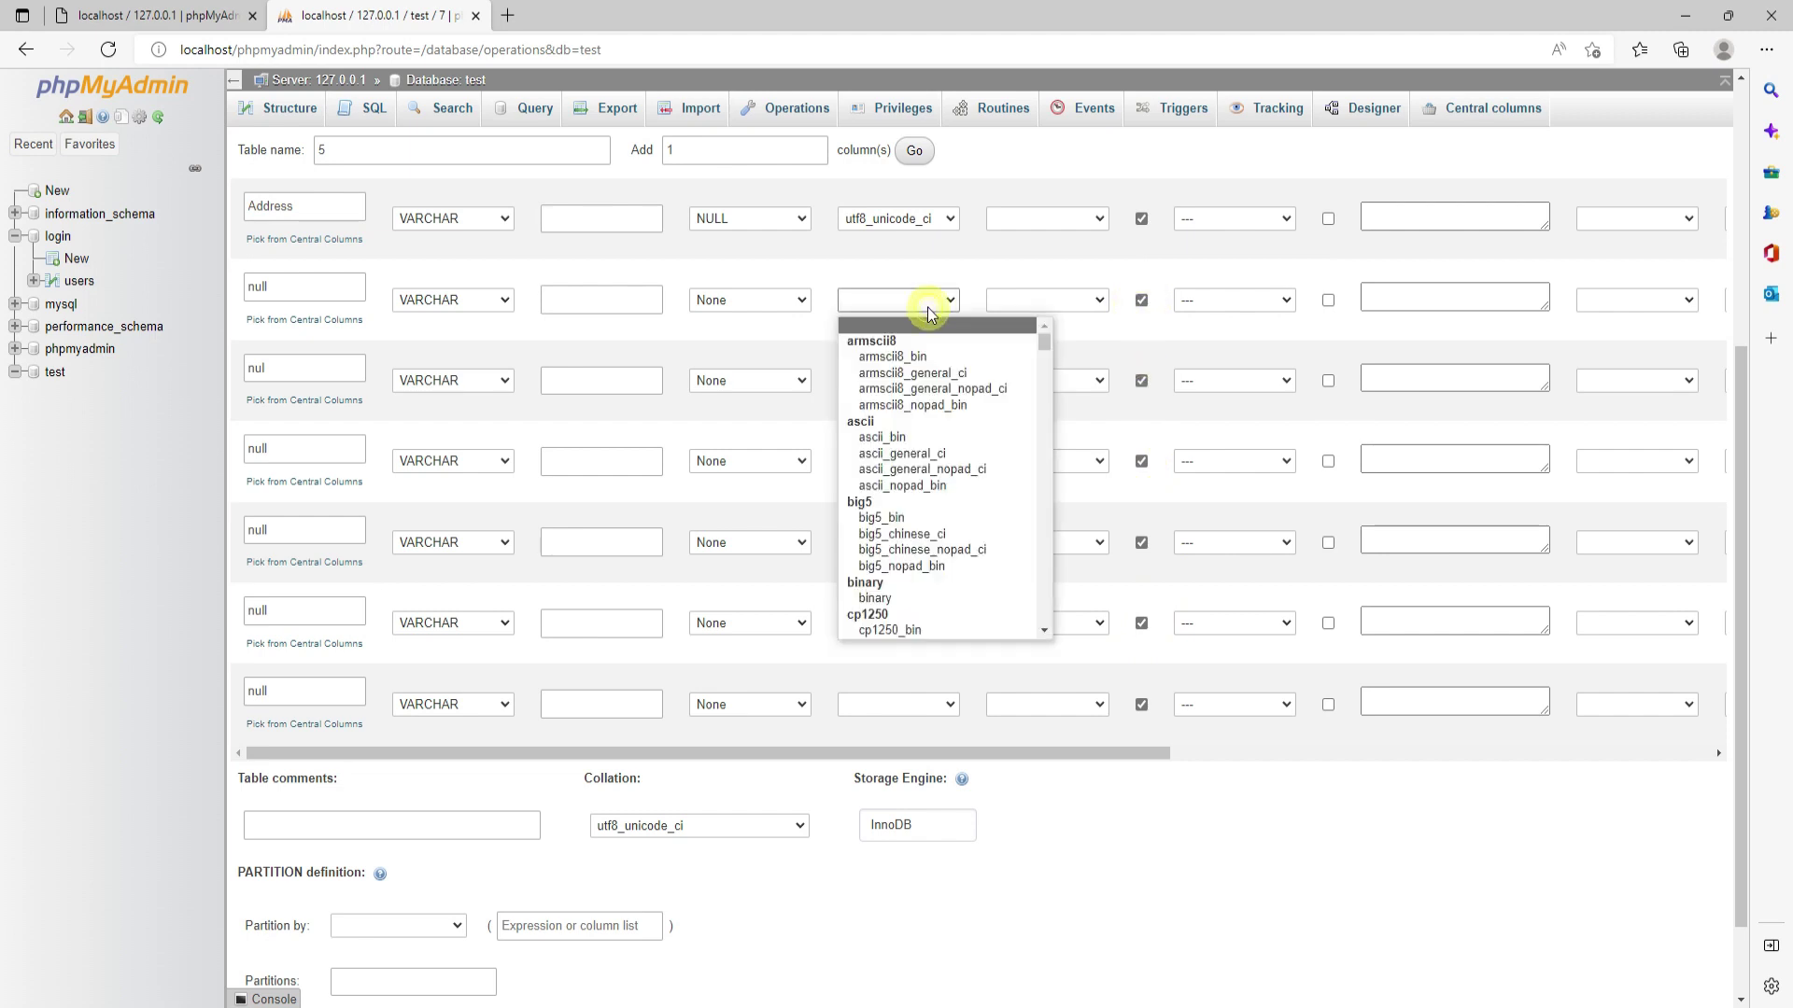
pyautogui.scroll(-3, 904, 594)
pyautogui.scroll(-20, 910, 589)
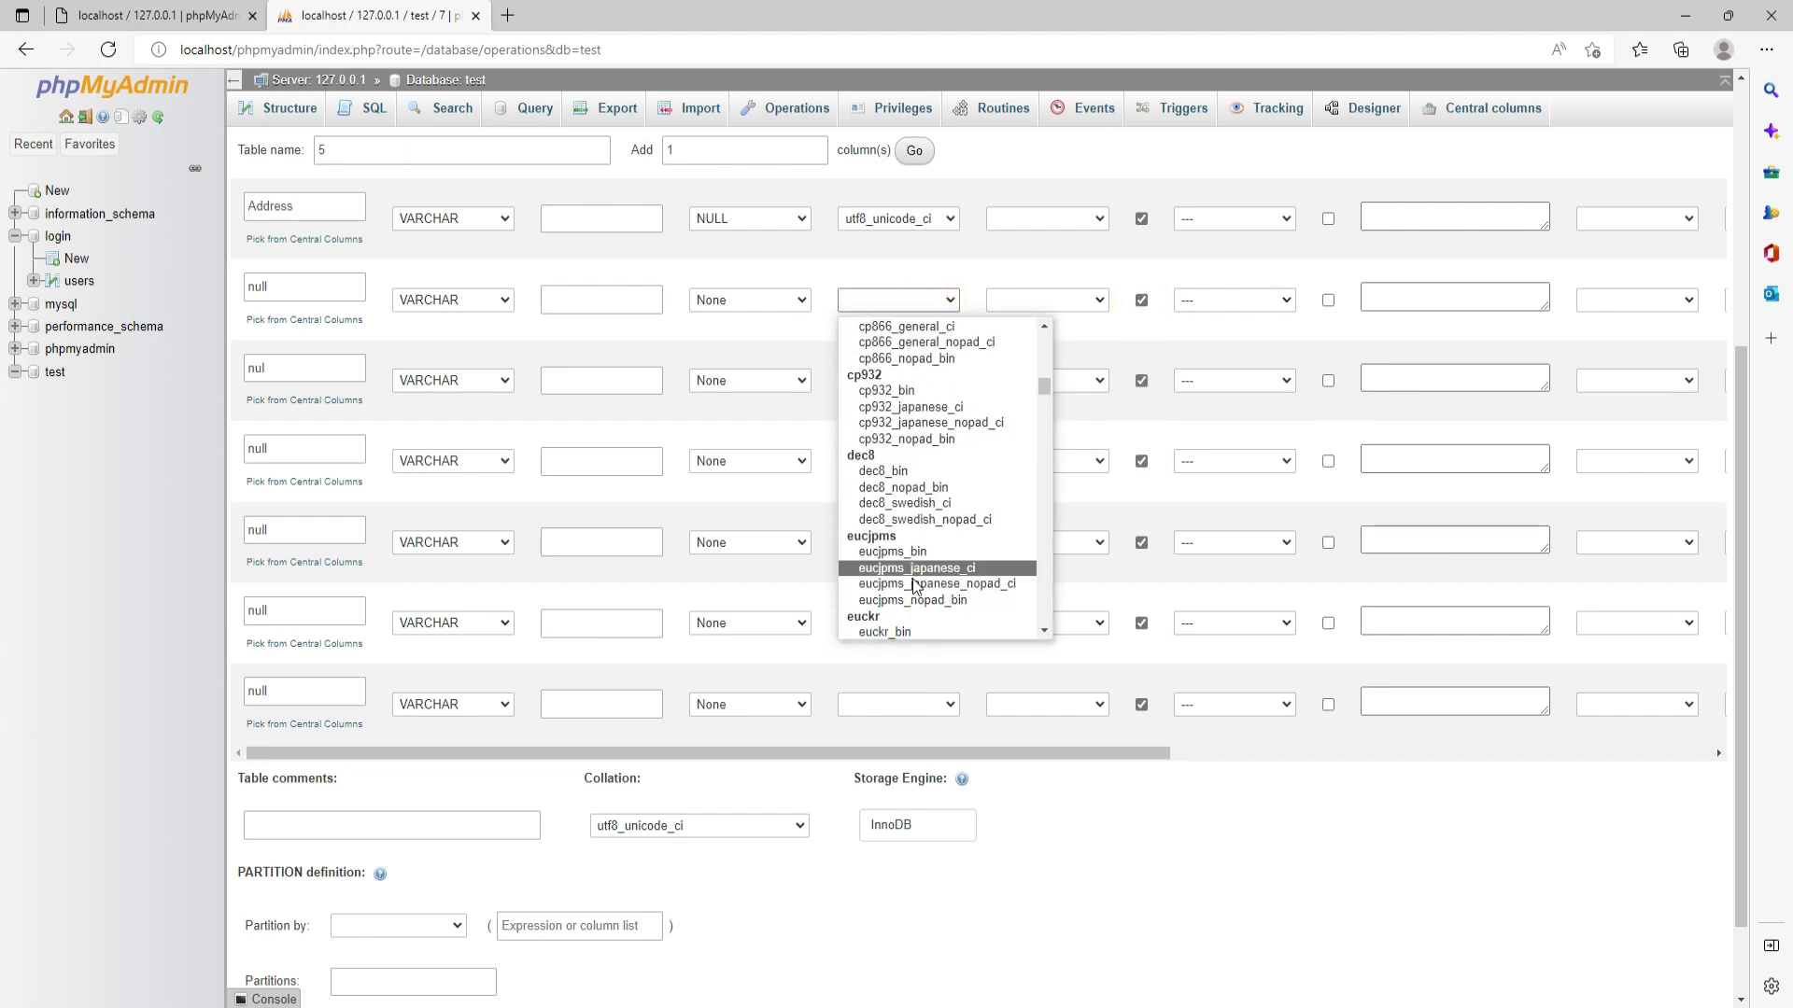
pyautogui.scroll(-20, 915, 564)
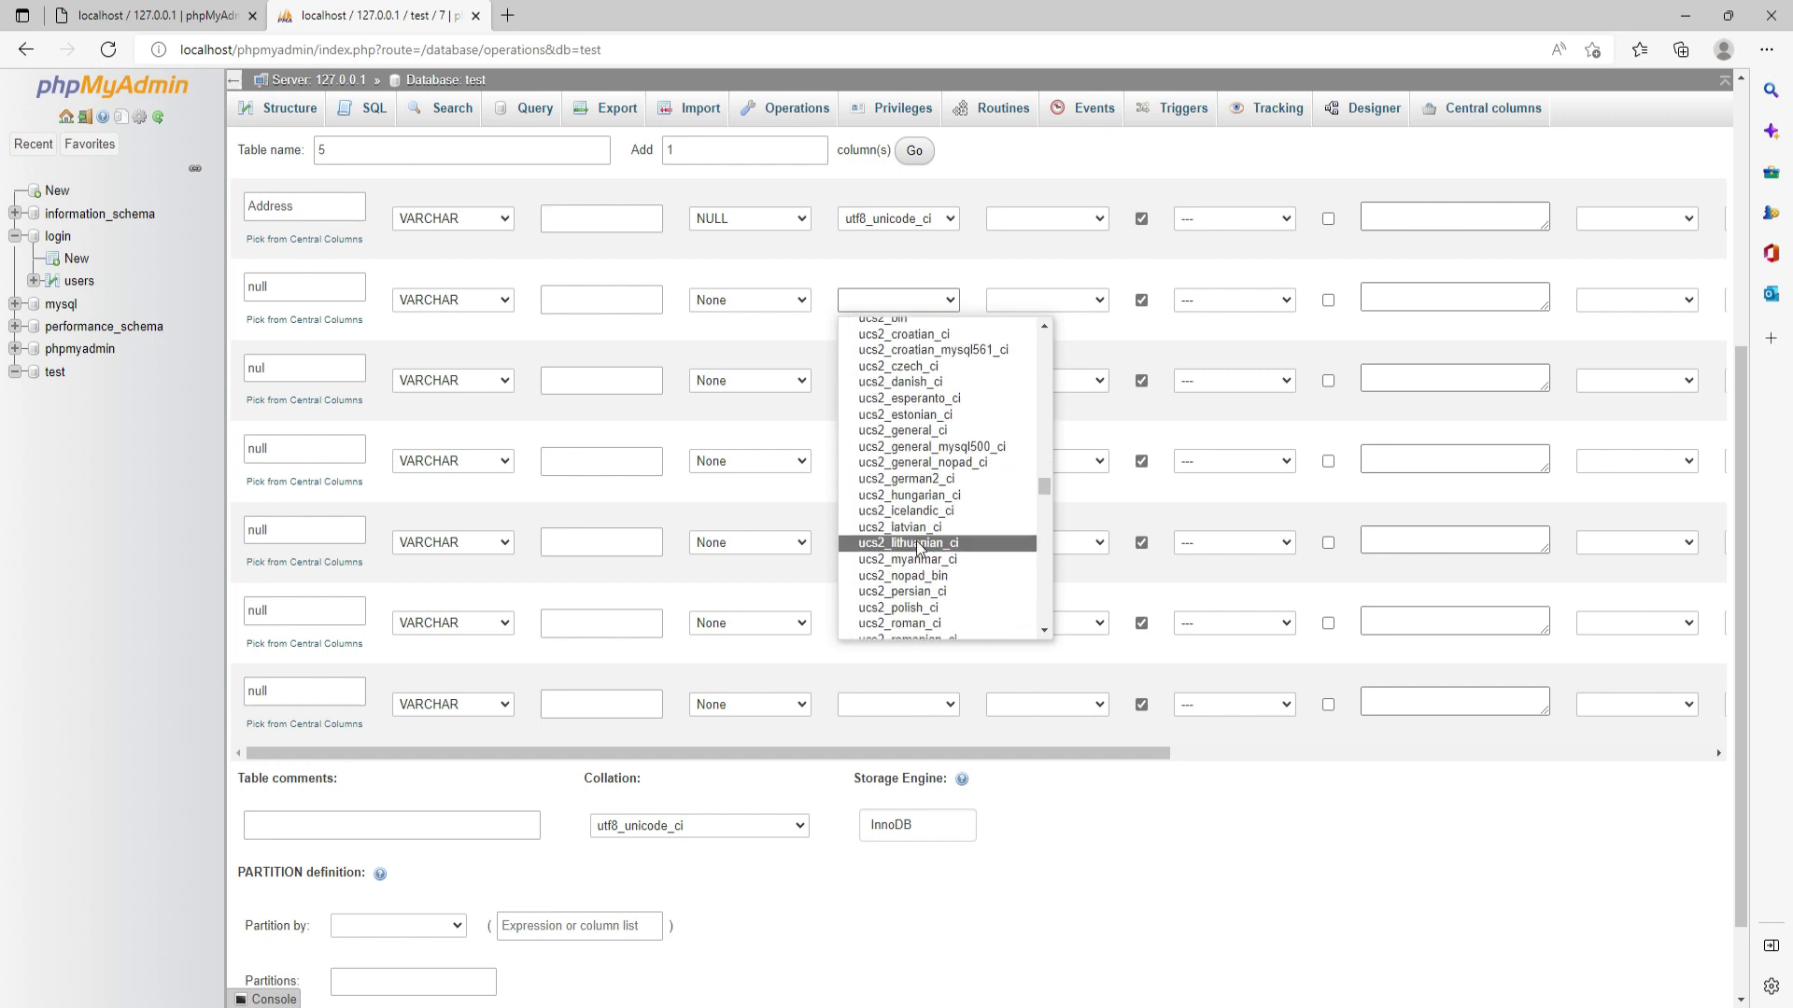
pyautogui.scroll(-14, 918, 565)
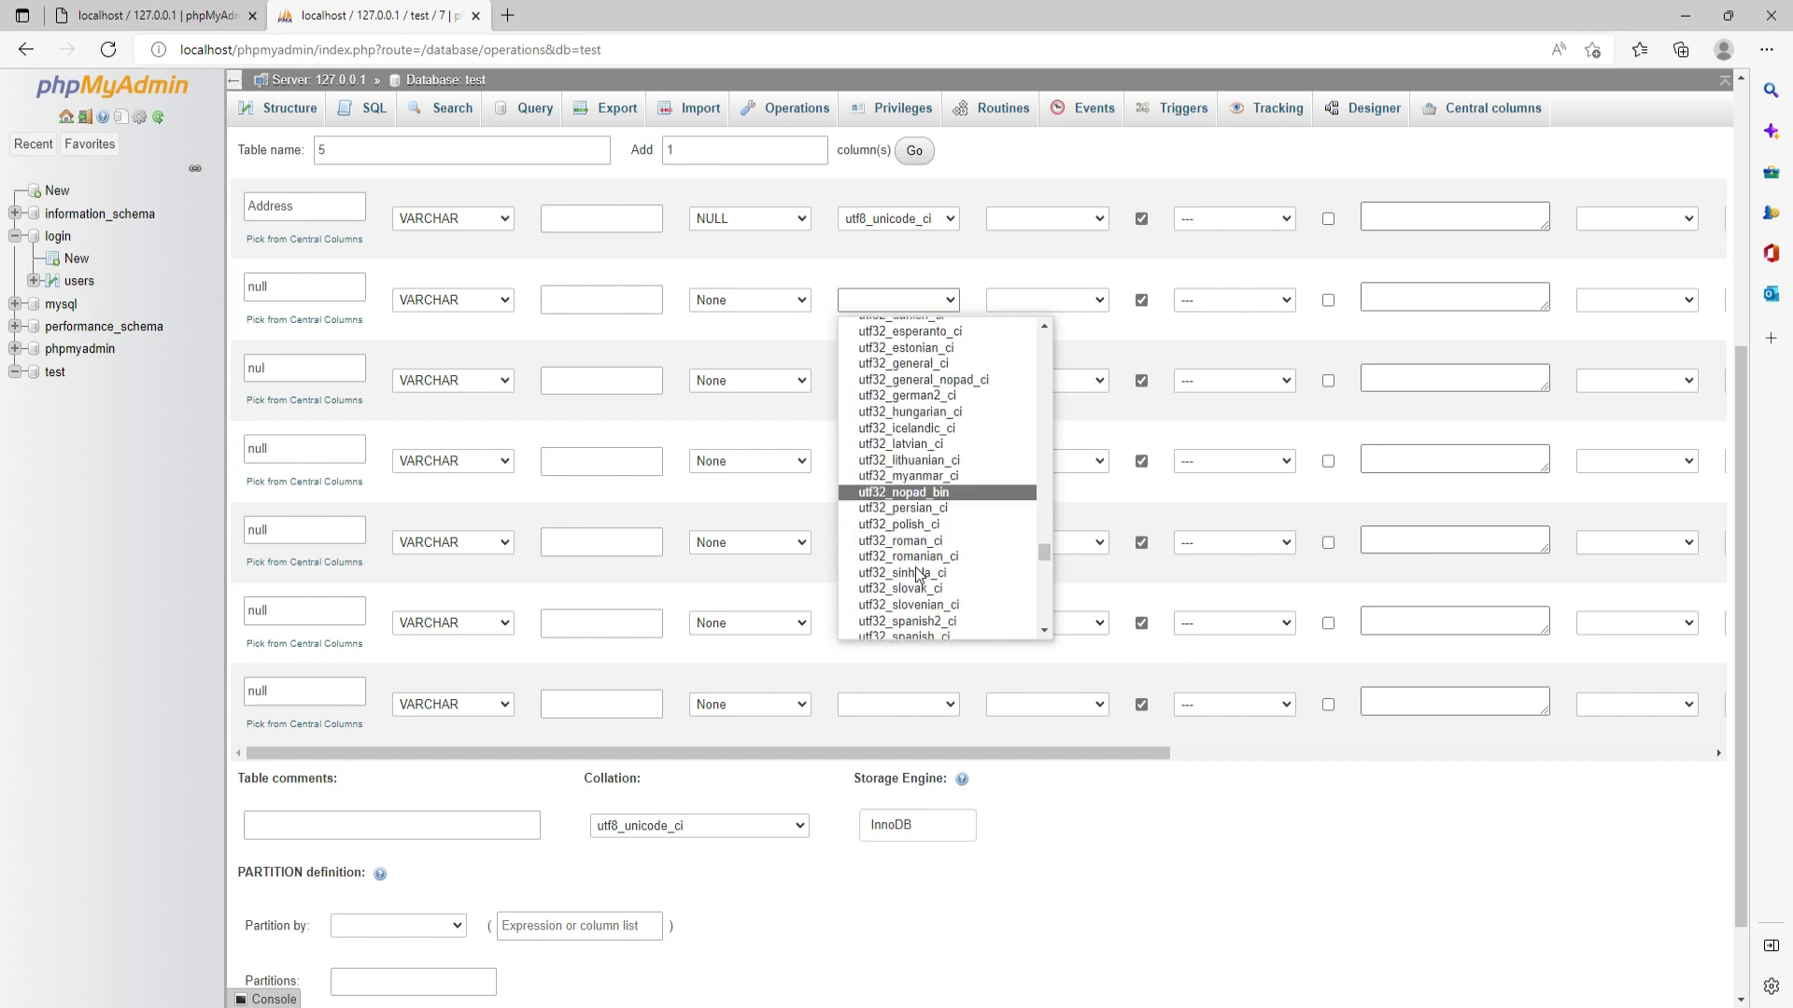
pyautogui.scroll(-5, 915, 575)
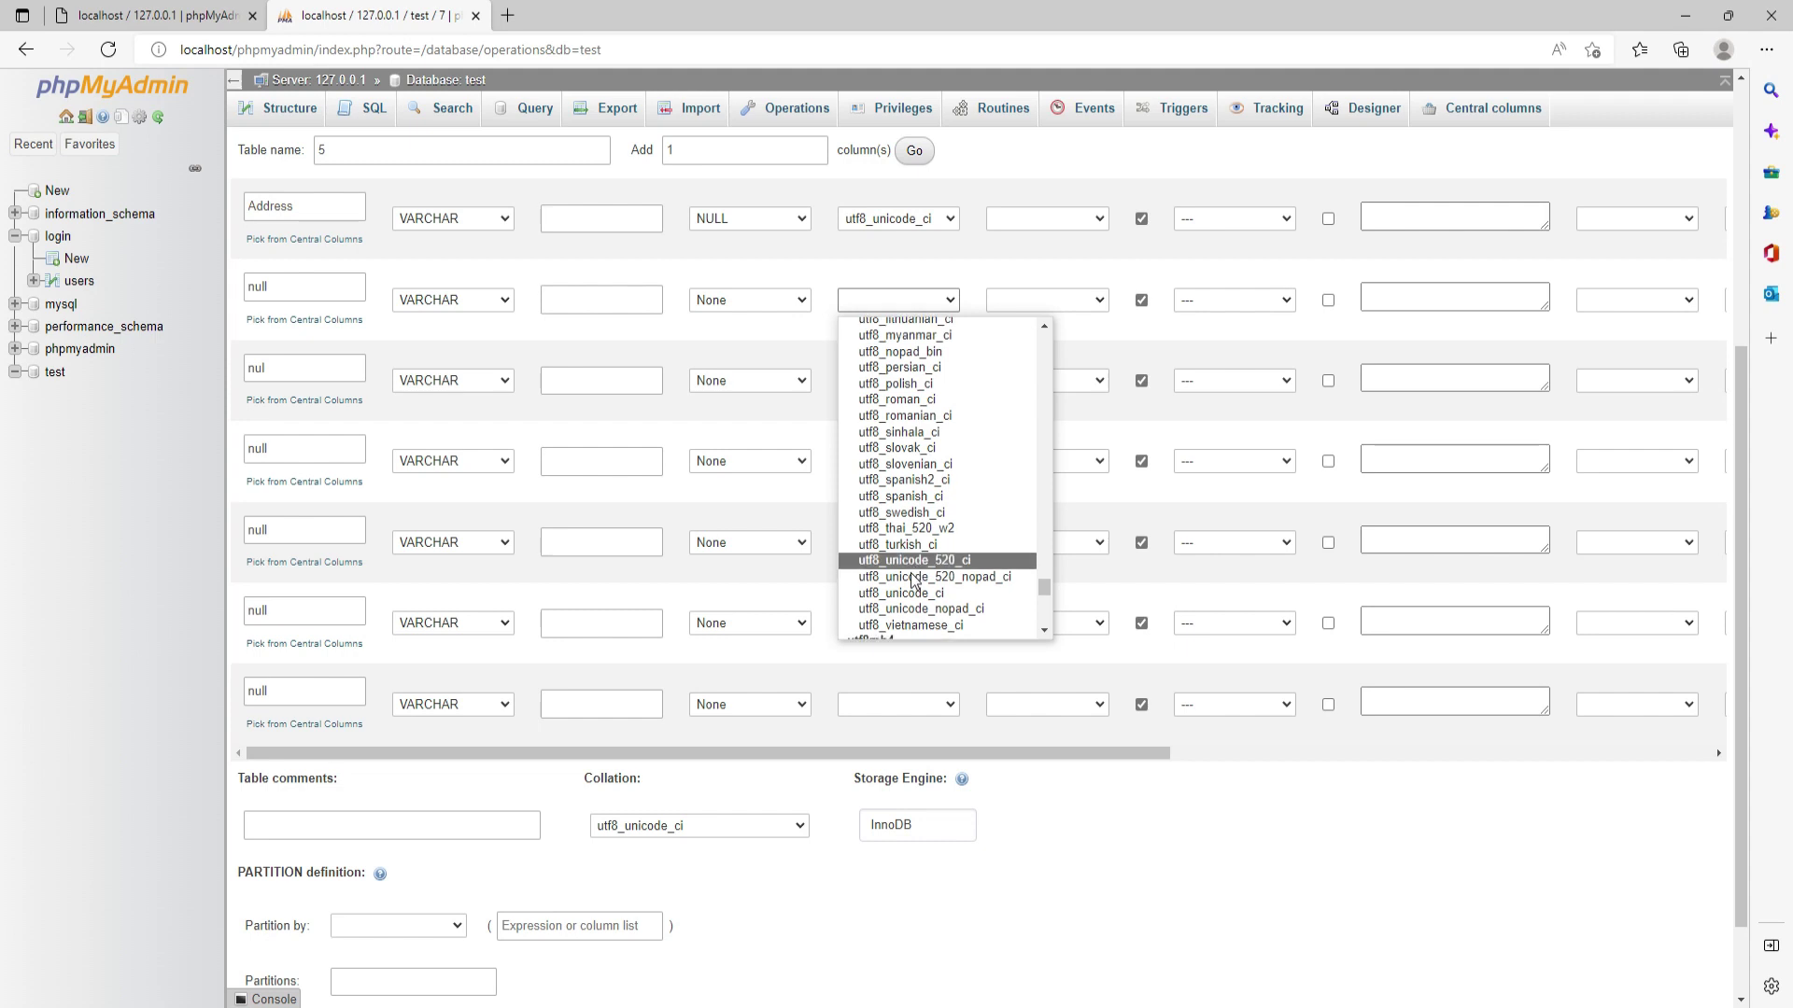
pyautogui.scroll(-6, 913, 579)
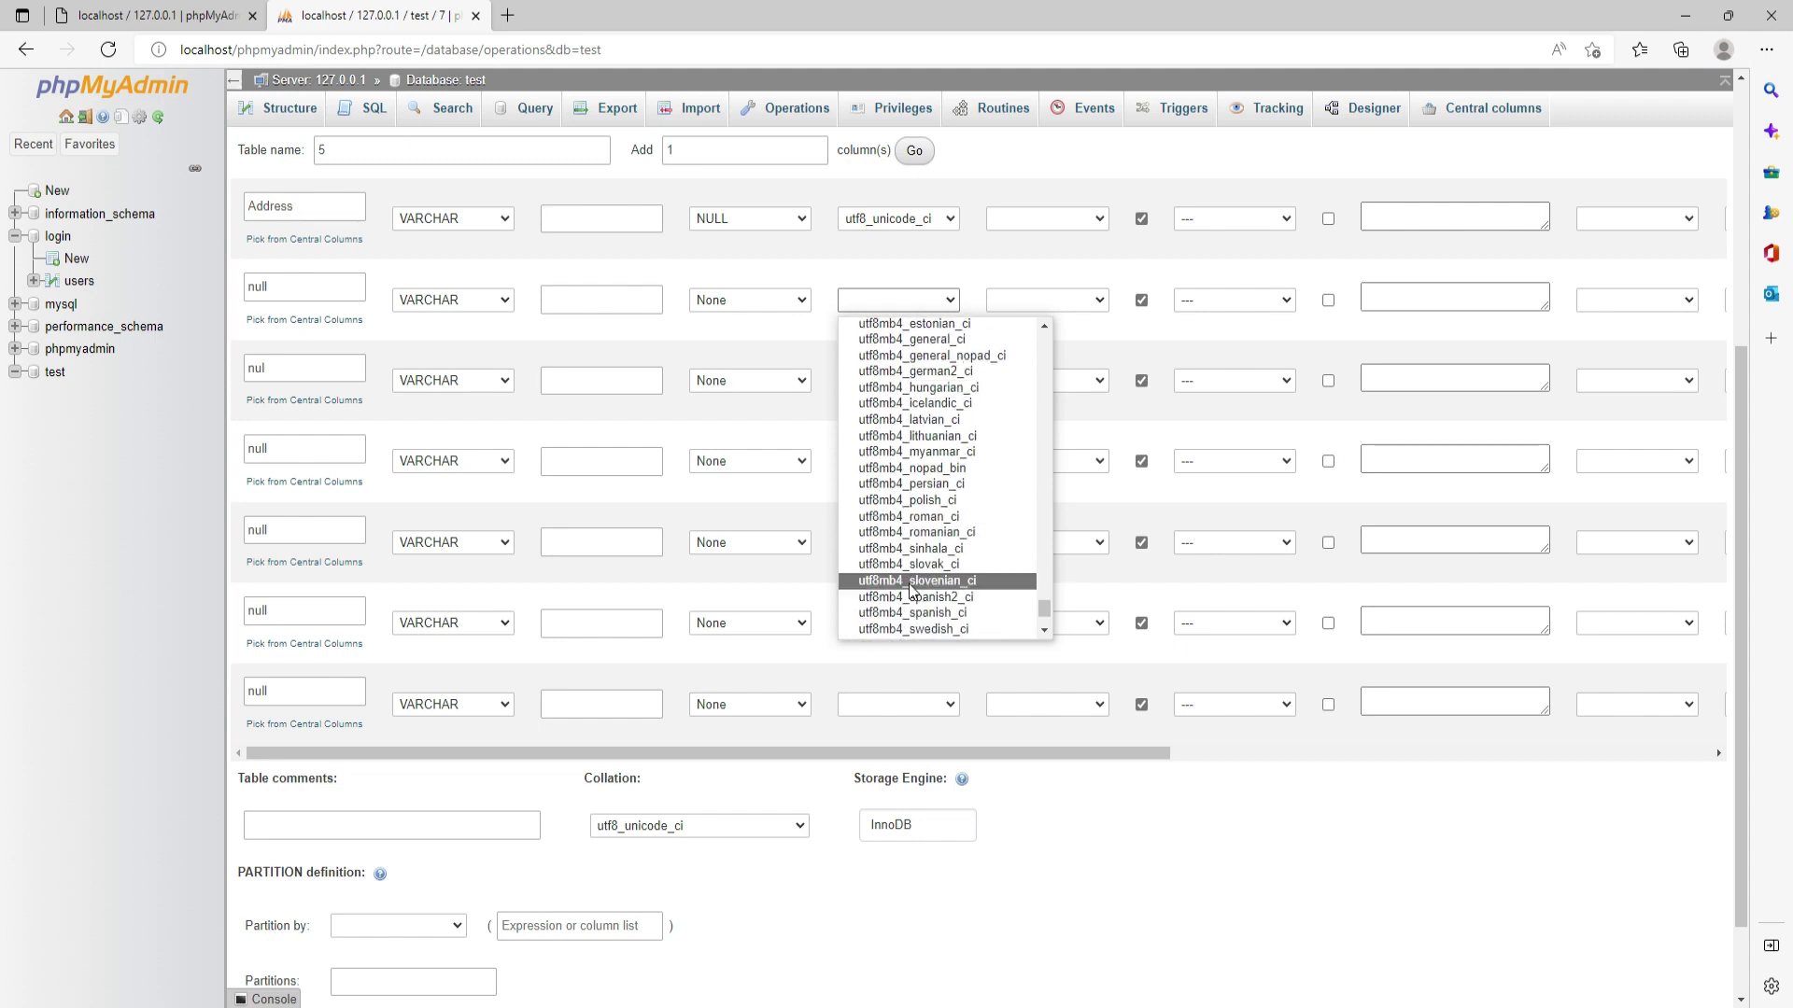
pyautogui.scroll(4, 920, 579)
pyautogui.scroll(3, 927, 560)
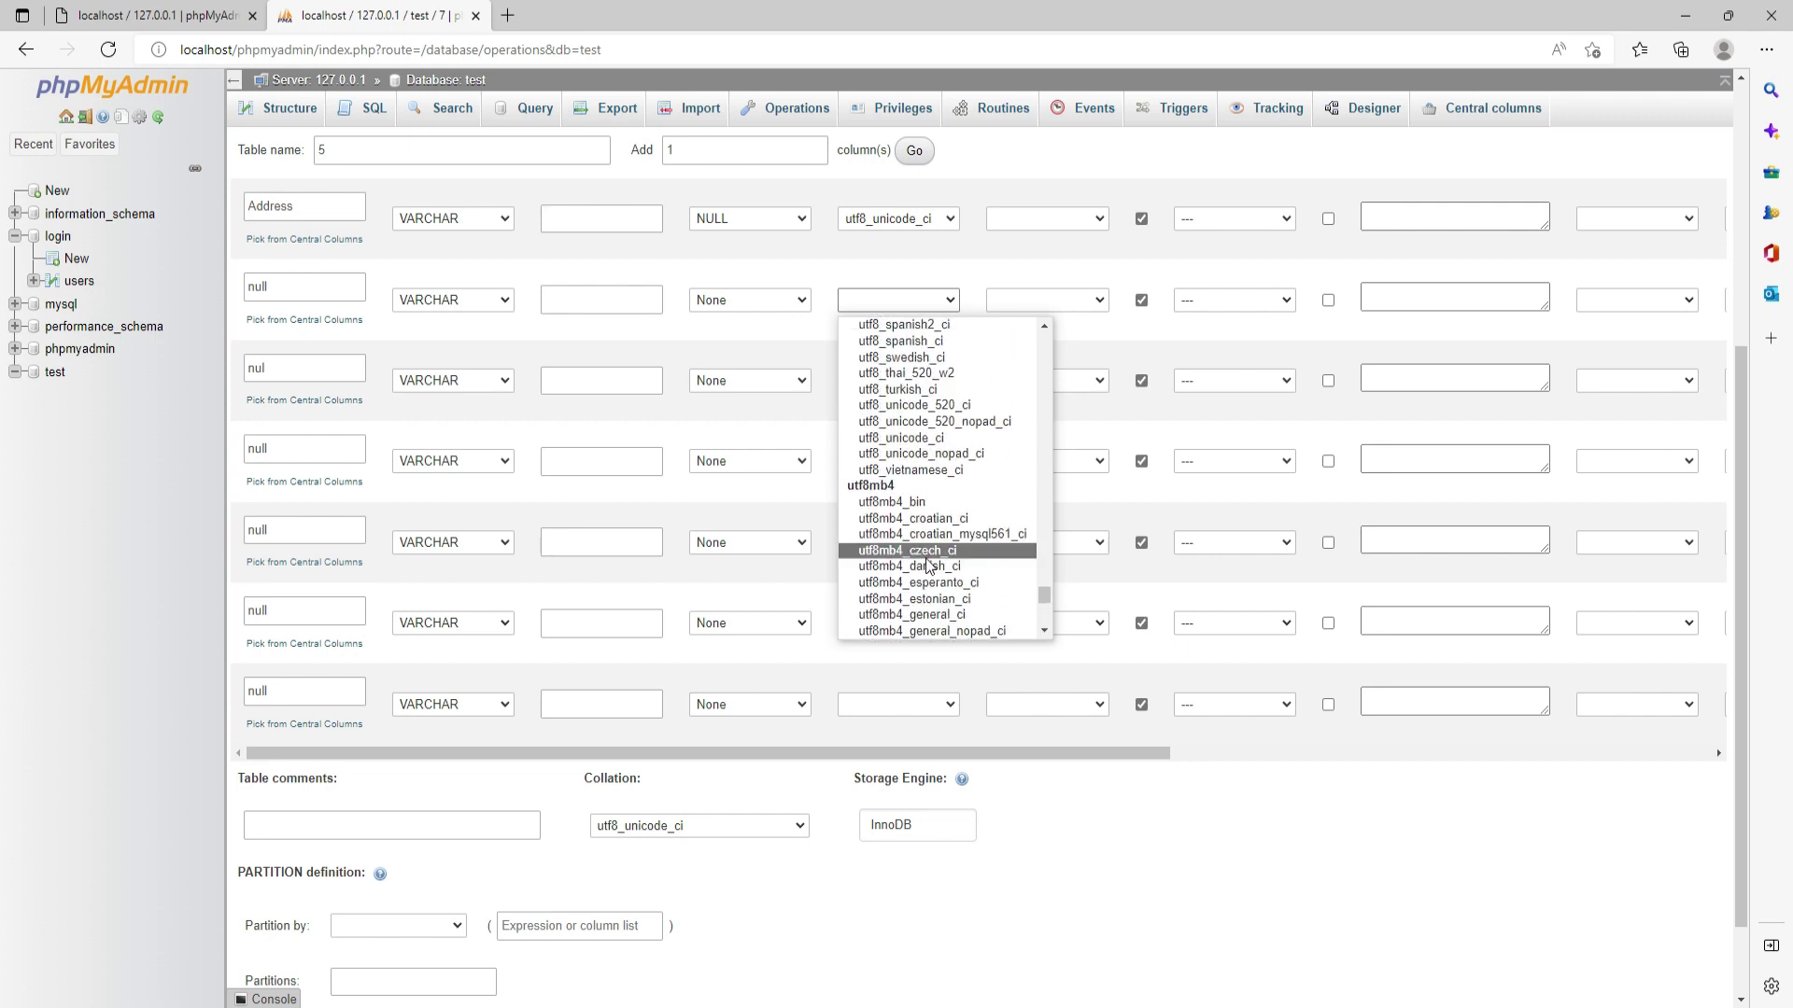
pyautogui.press('Escape')
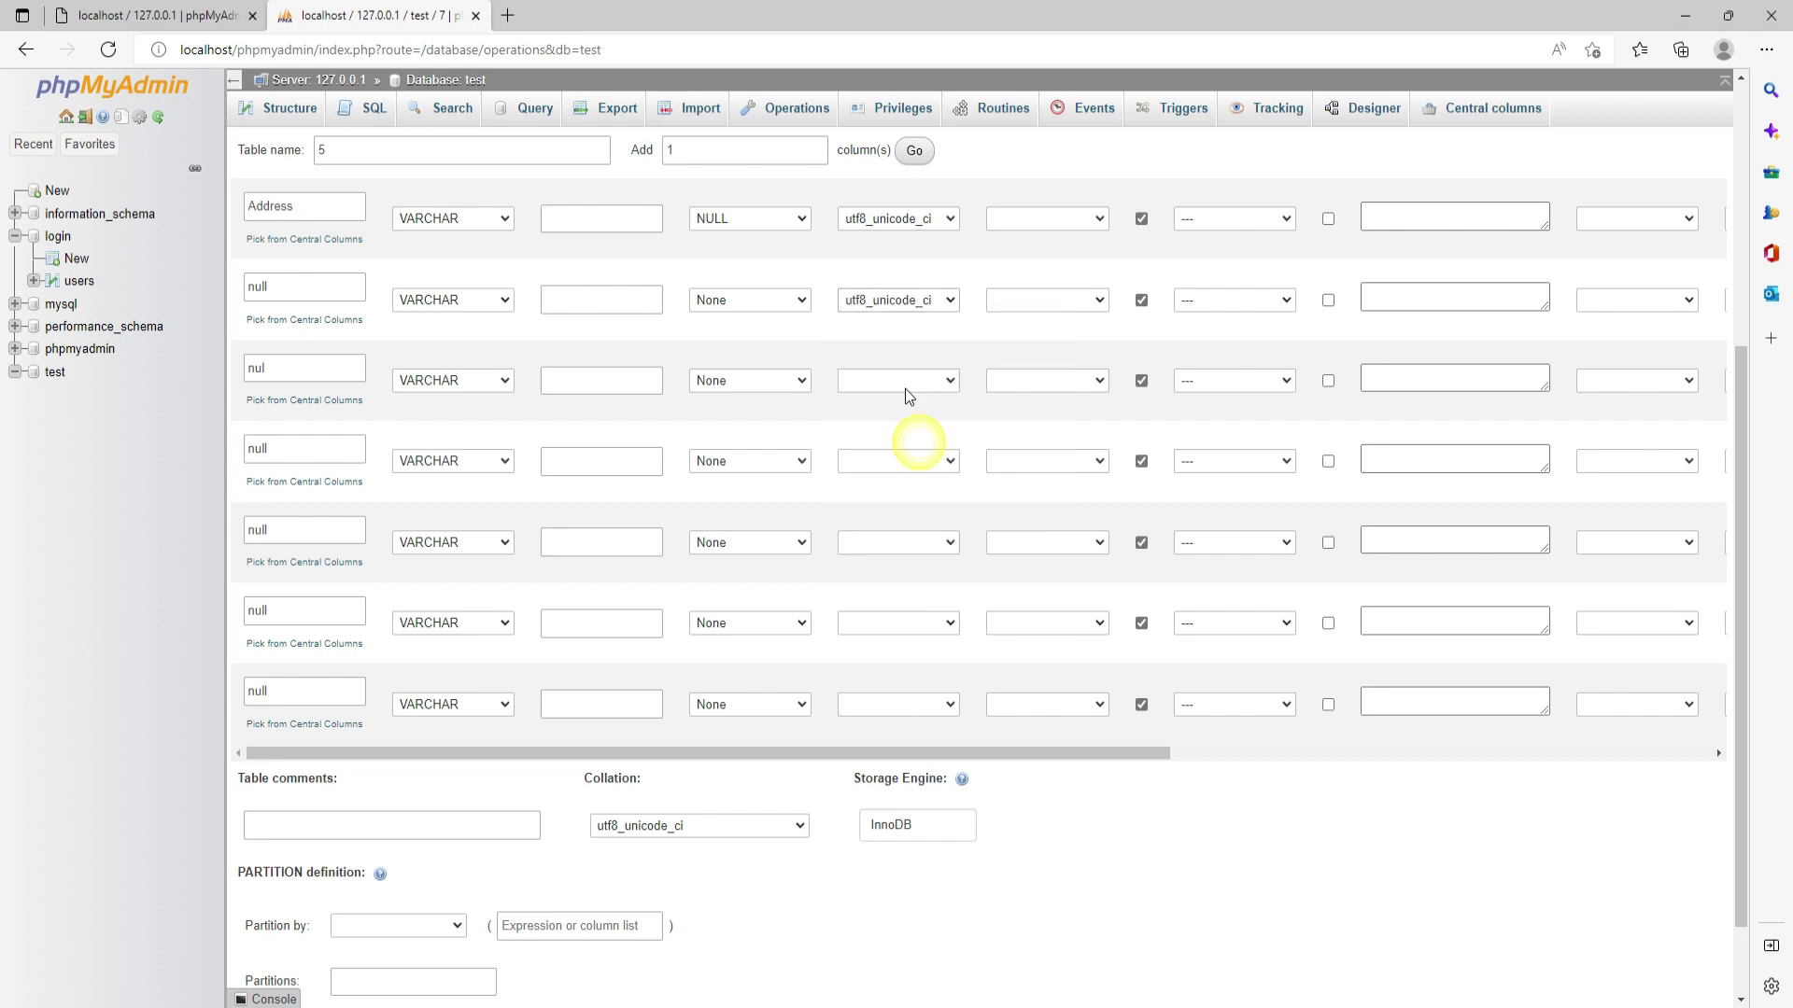
# Step: Set the collation of the nul column to utf8_unicode_ci
pyautogui.click(902, 383)
pyautogui.scroll(-5, 941, 612)
pyautogui.scroll(-10, 961, 615)
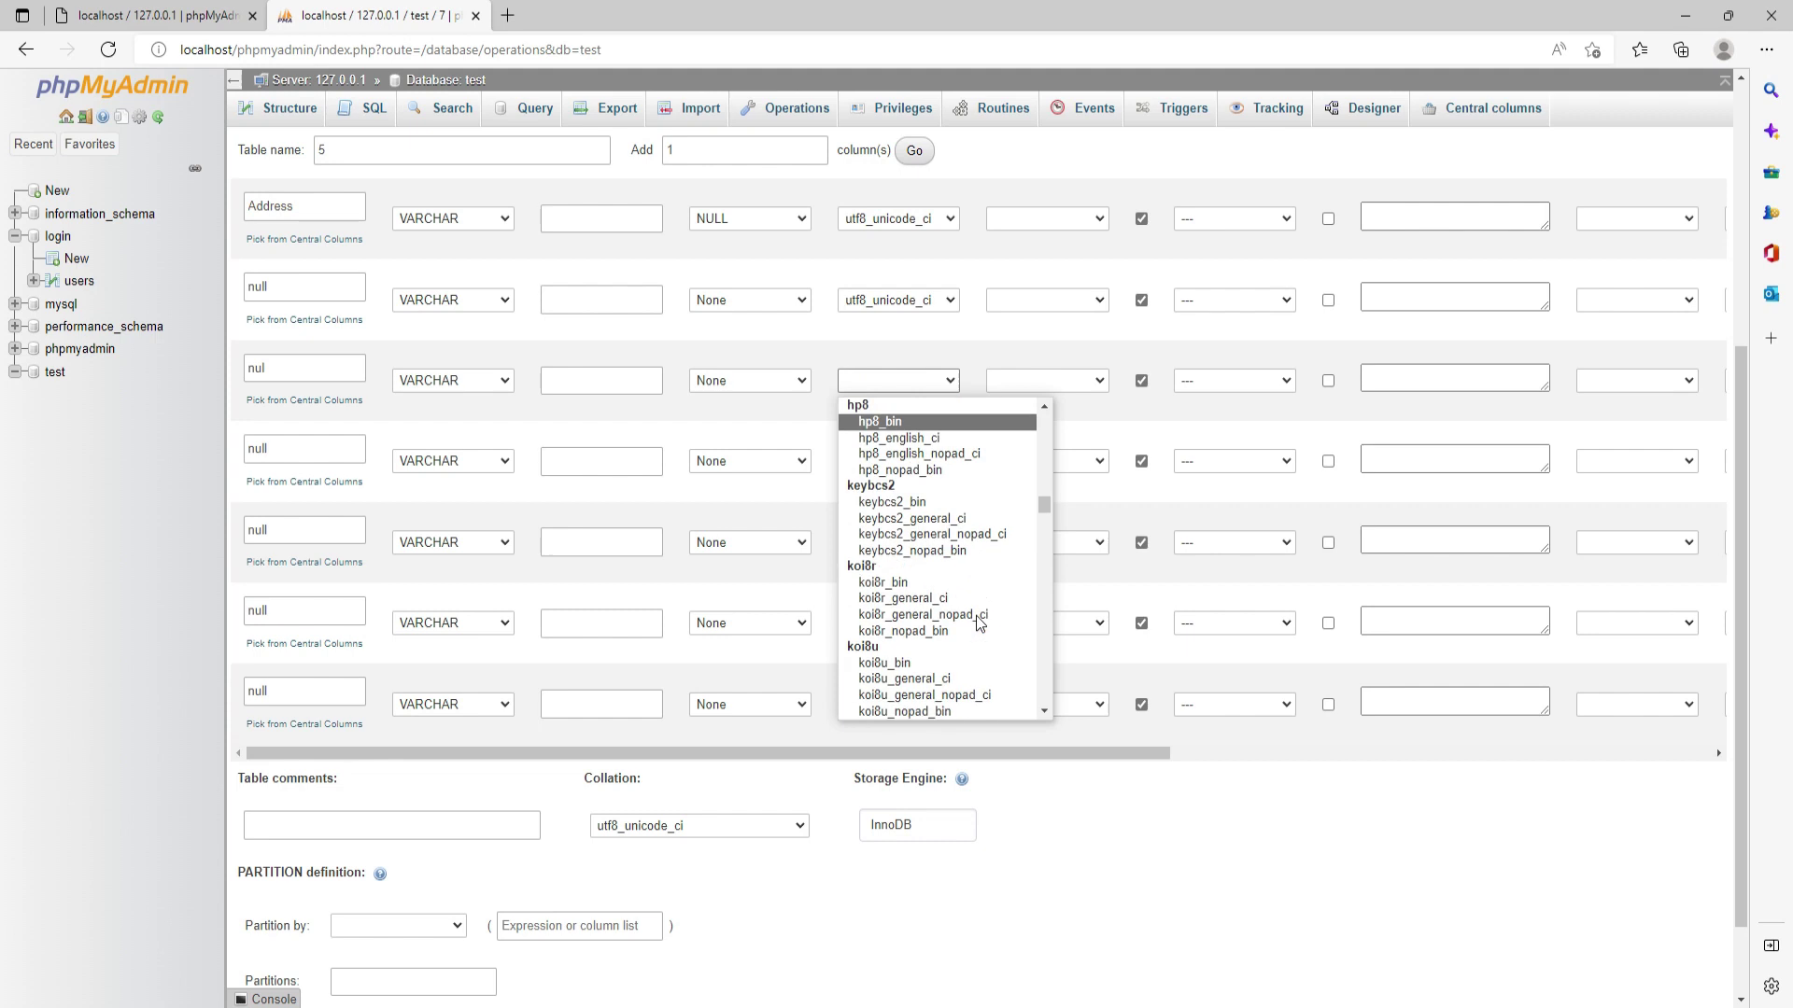
pyautogui.scroll(-10, 980, 616)
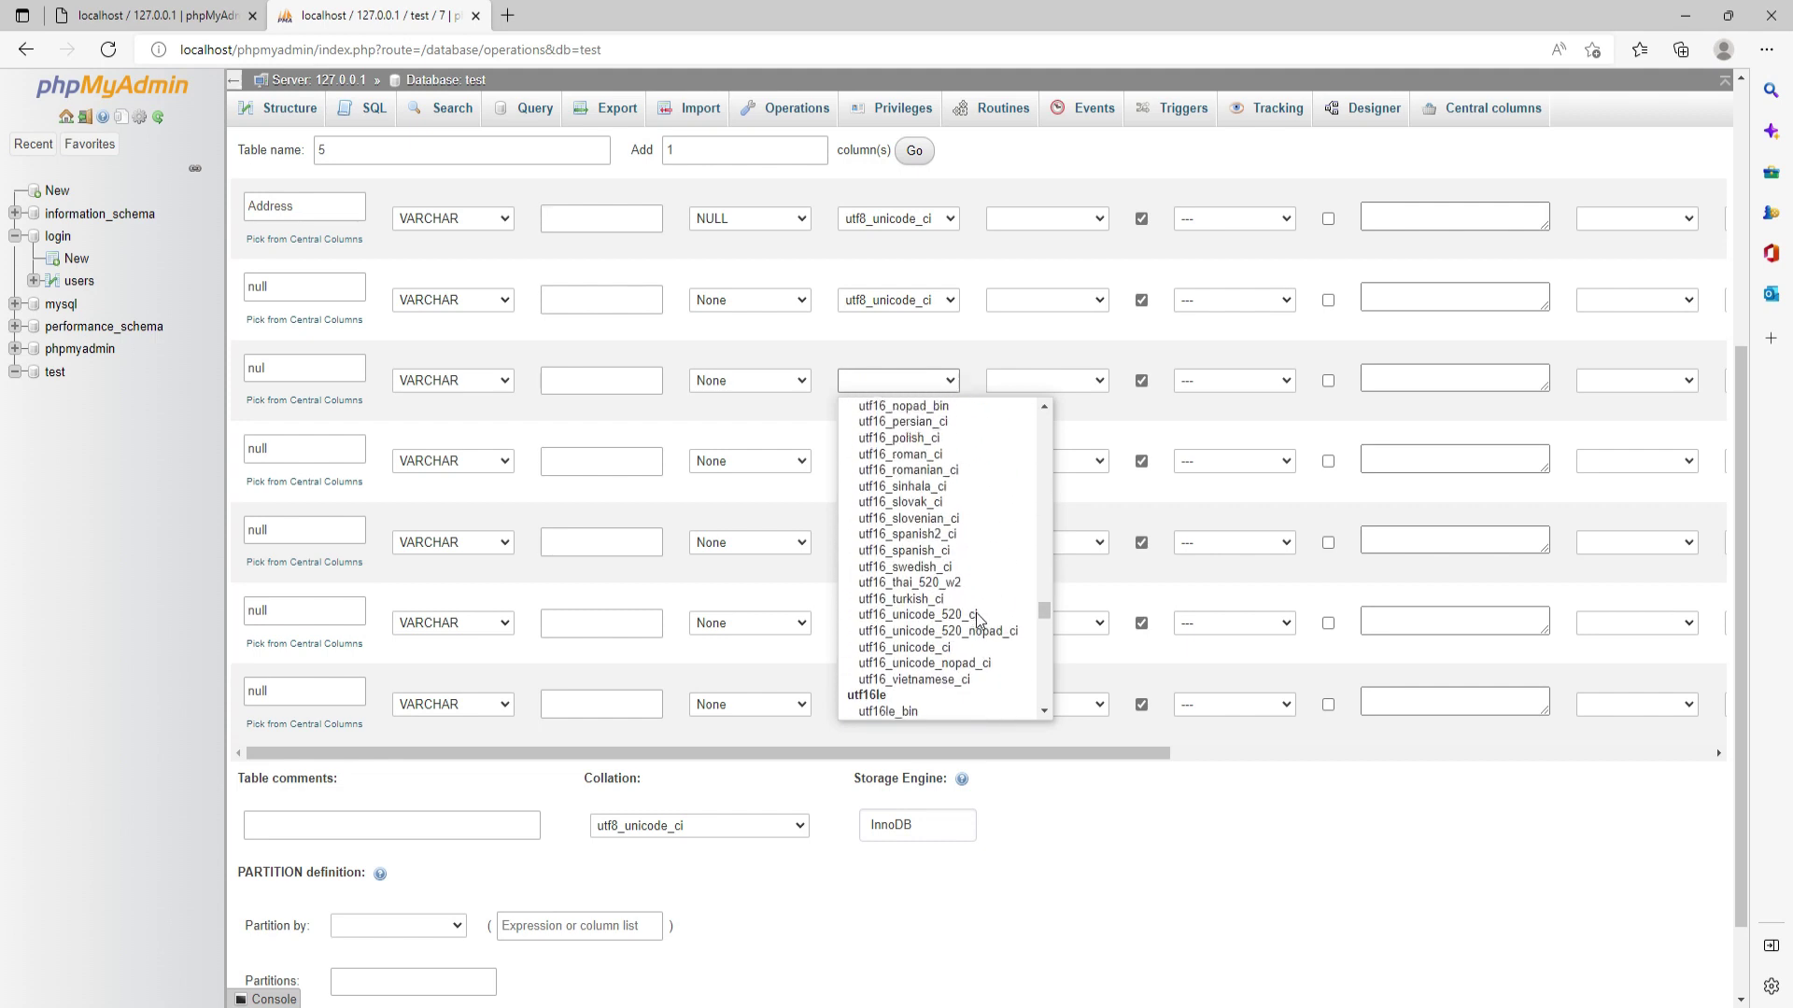
pyautogui.scroll(-10, 981, 617)
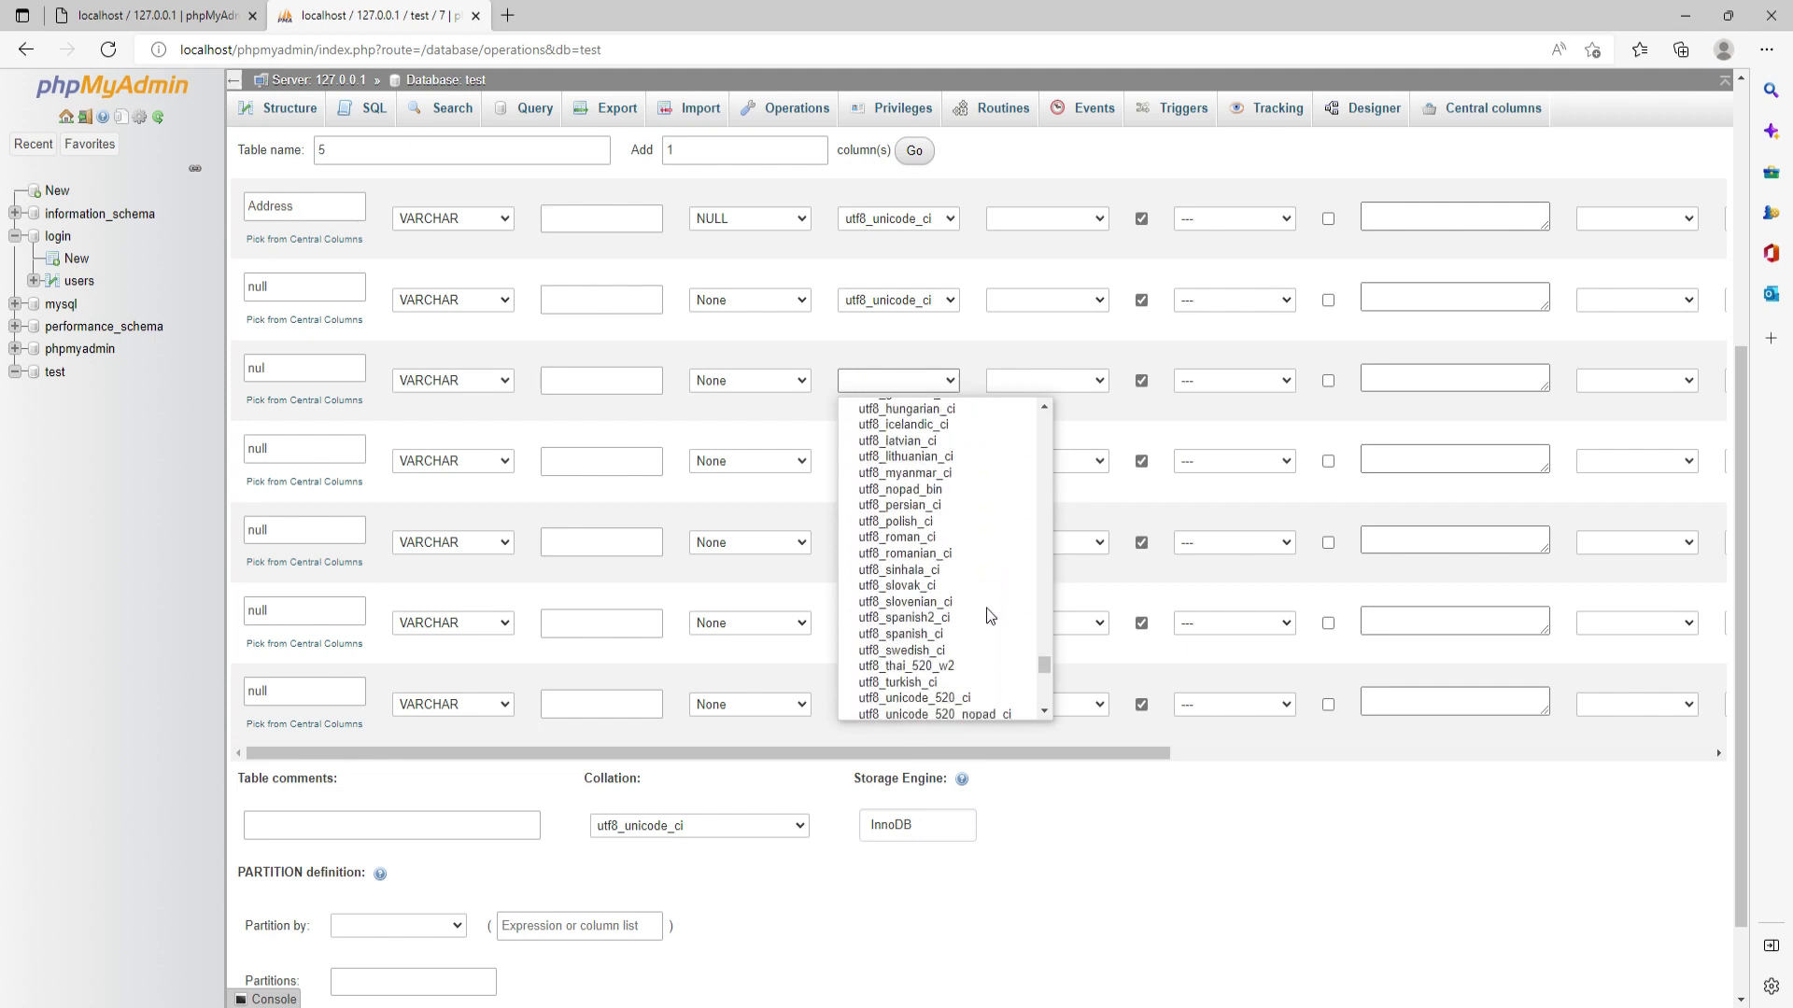
pyautogui.click(949, 486)
# Step: Set the collation of the third filler column below Address to utf8_unicode_ci
pyautogui.click(938, 461)
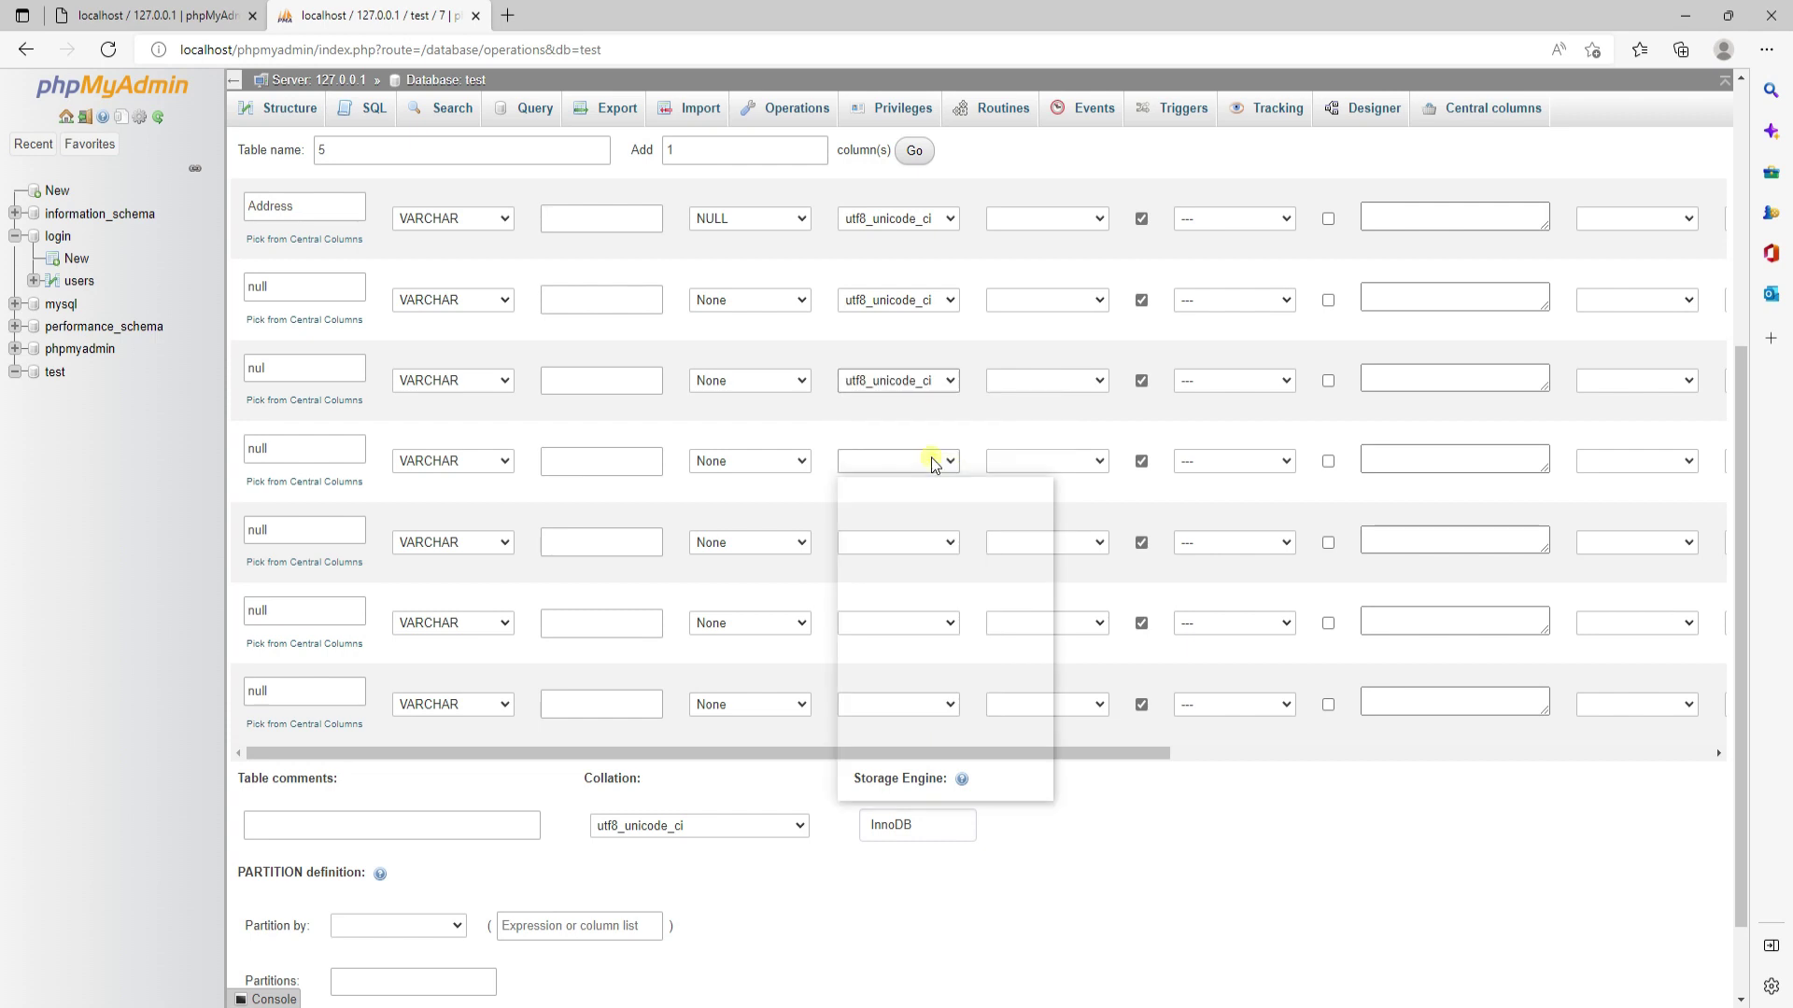
pyautogui.scroll(-5, 933, 738)
pyautogui.scroll(-10, 934, 738)
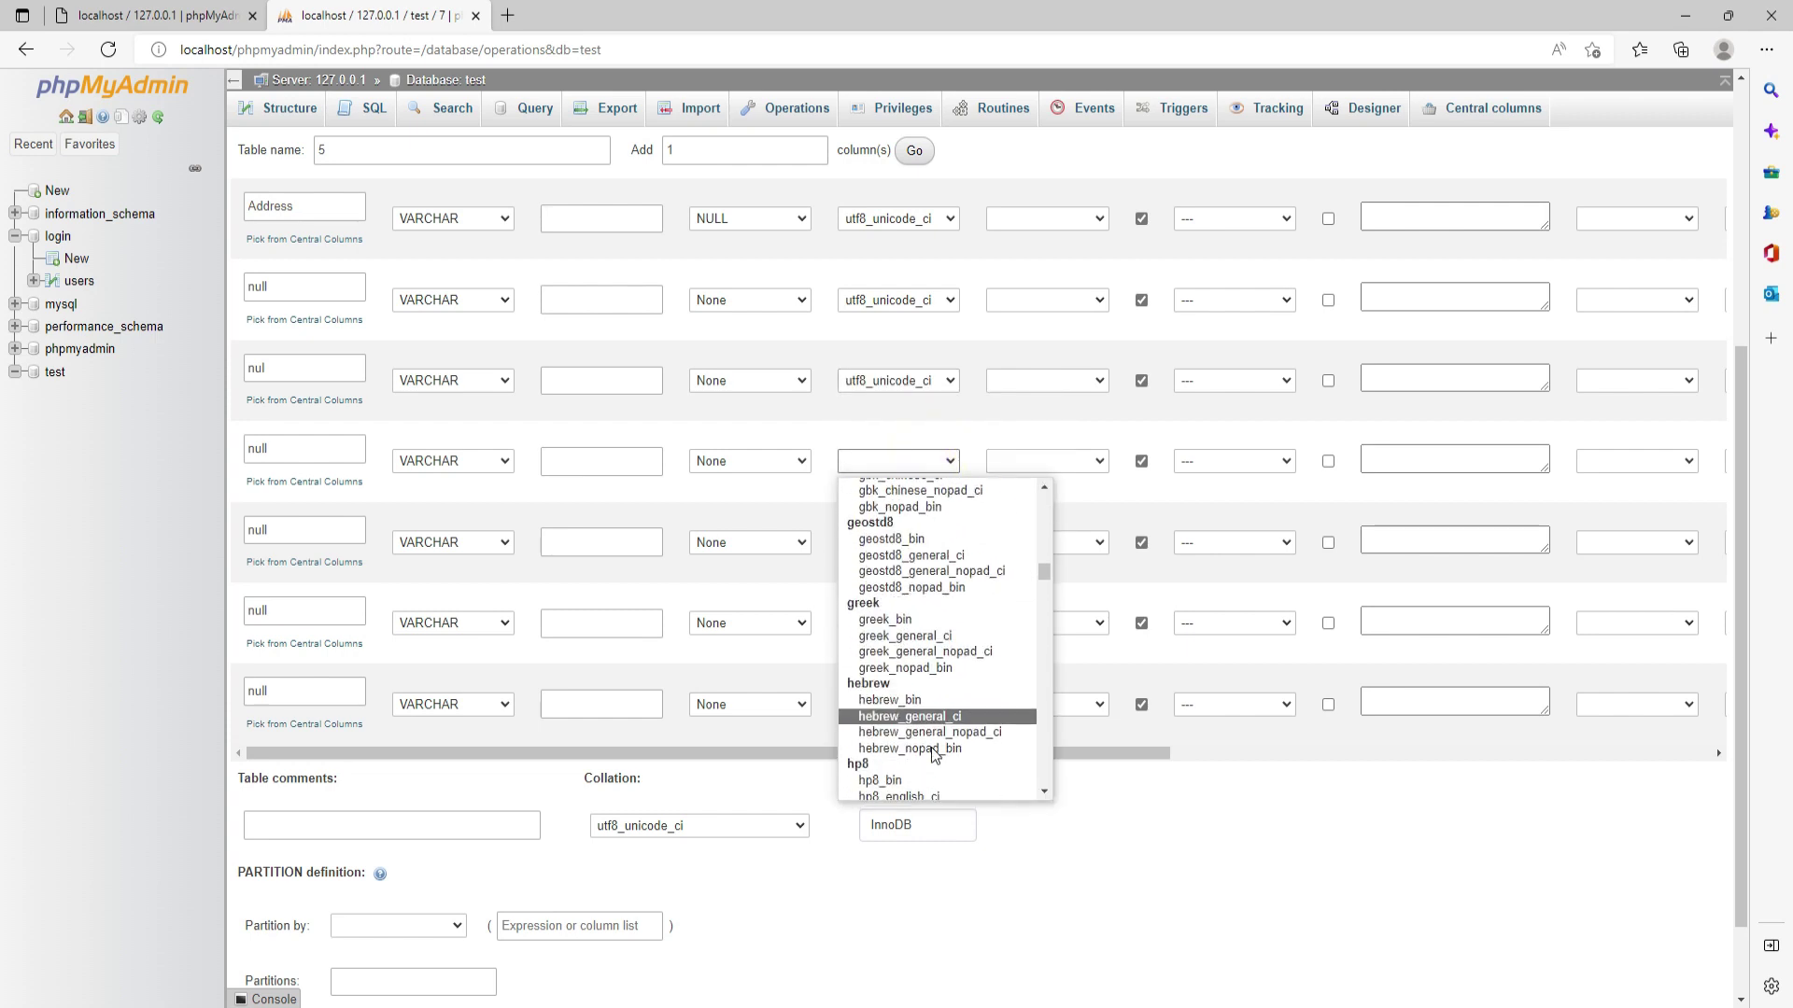
pyautogui.scroll(-15, 940, 753)
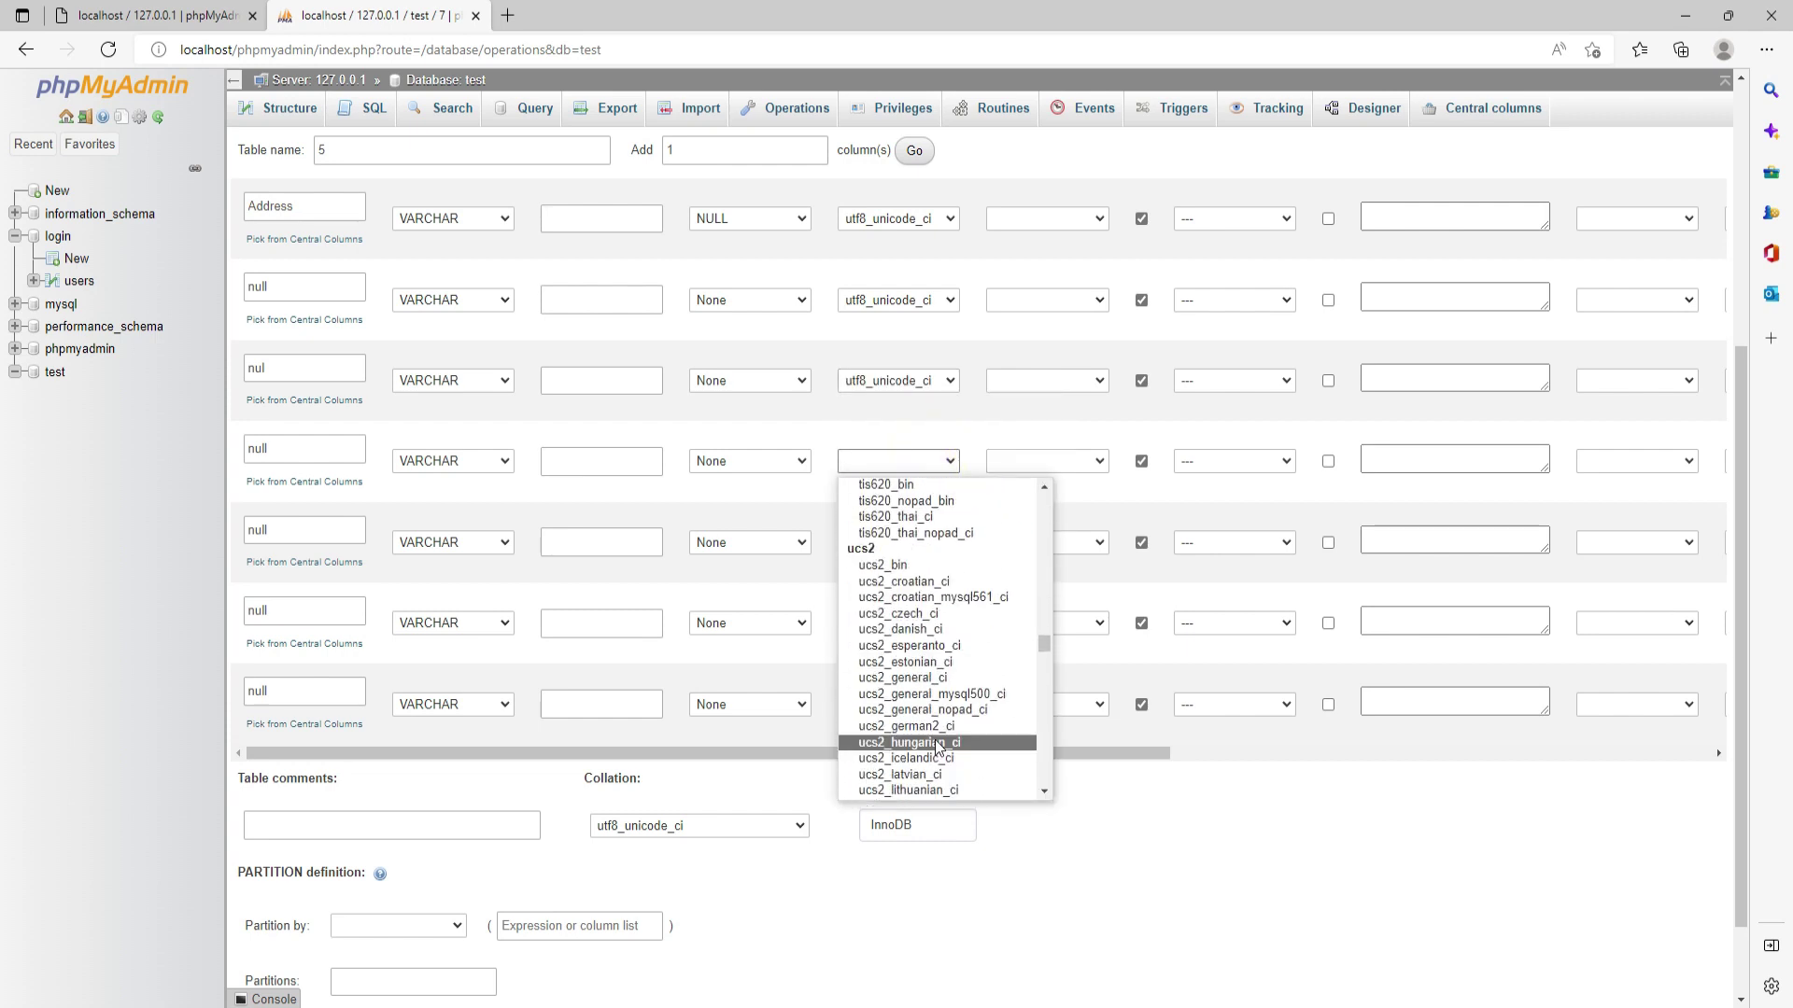
pyautogui.scroll(-15, 936, 750)
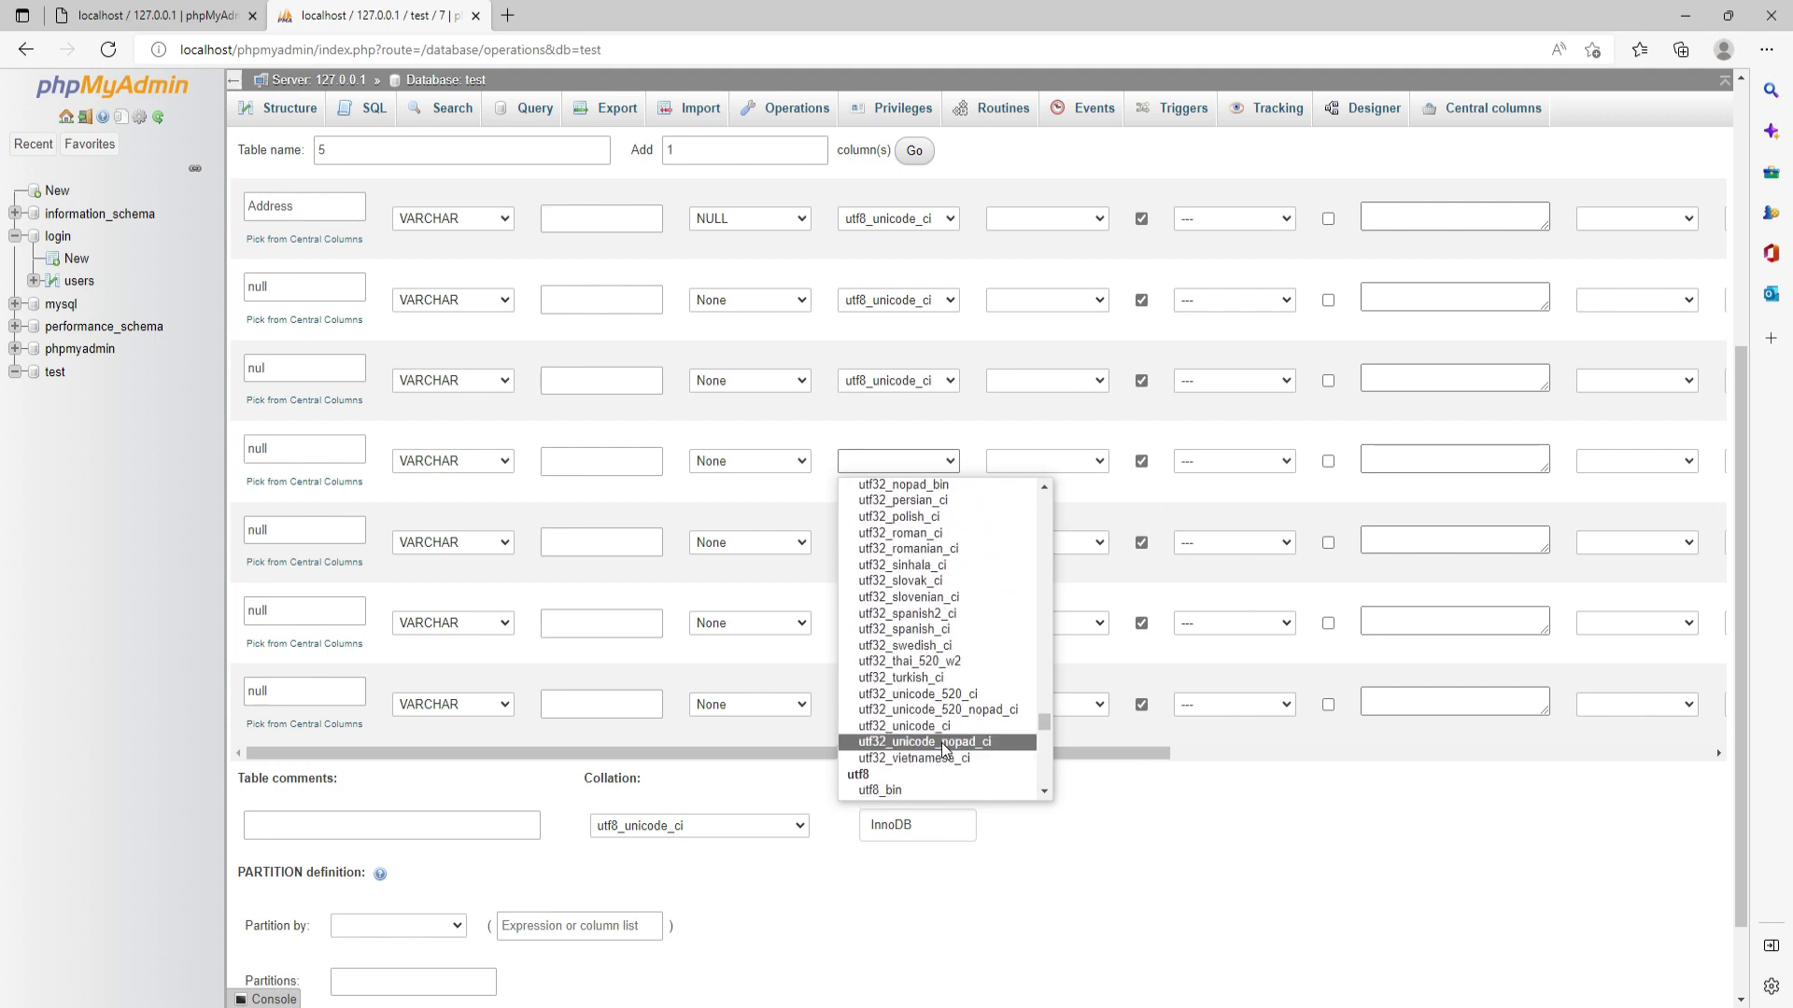
pyautogui.scroll(5, 940, 753)
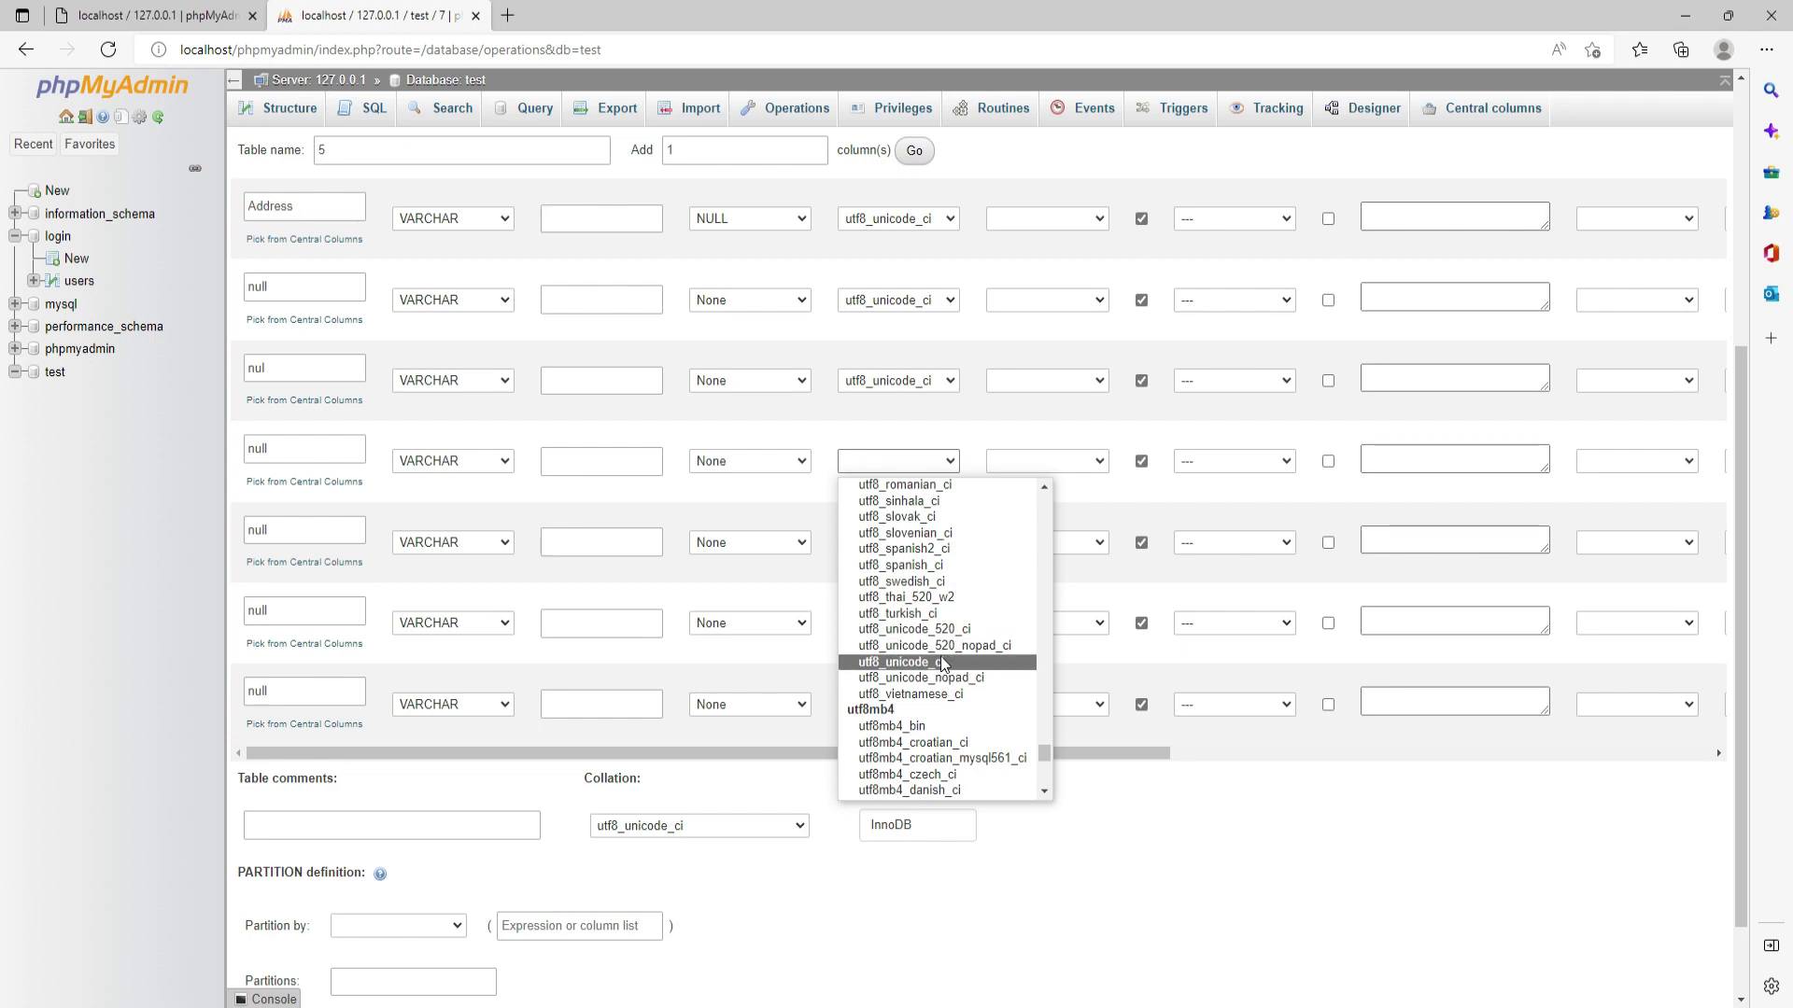
pyautogui.click(934, 662)
# Step: Set the collation of the fourth filler column below Address to utf8_unicode_ci
pyautogui.click(899, 544)
pyautogui.scroll(-5, 910, 775)
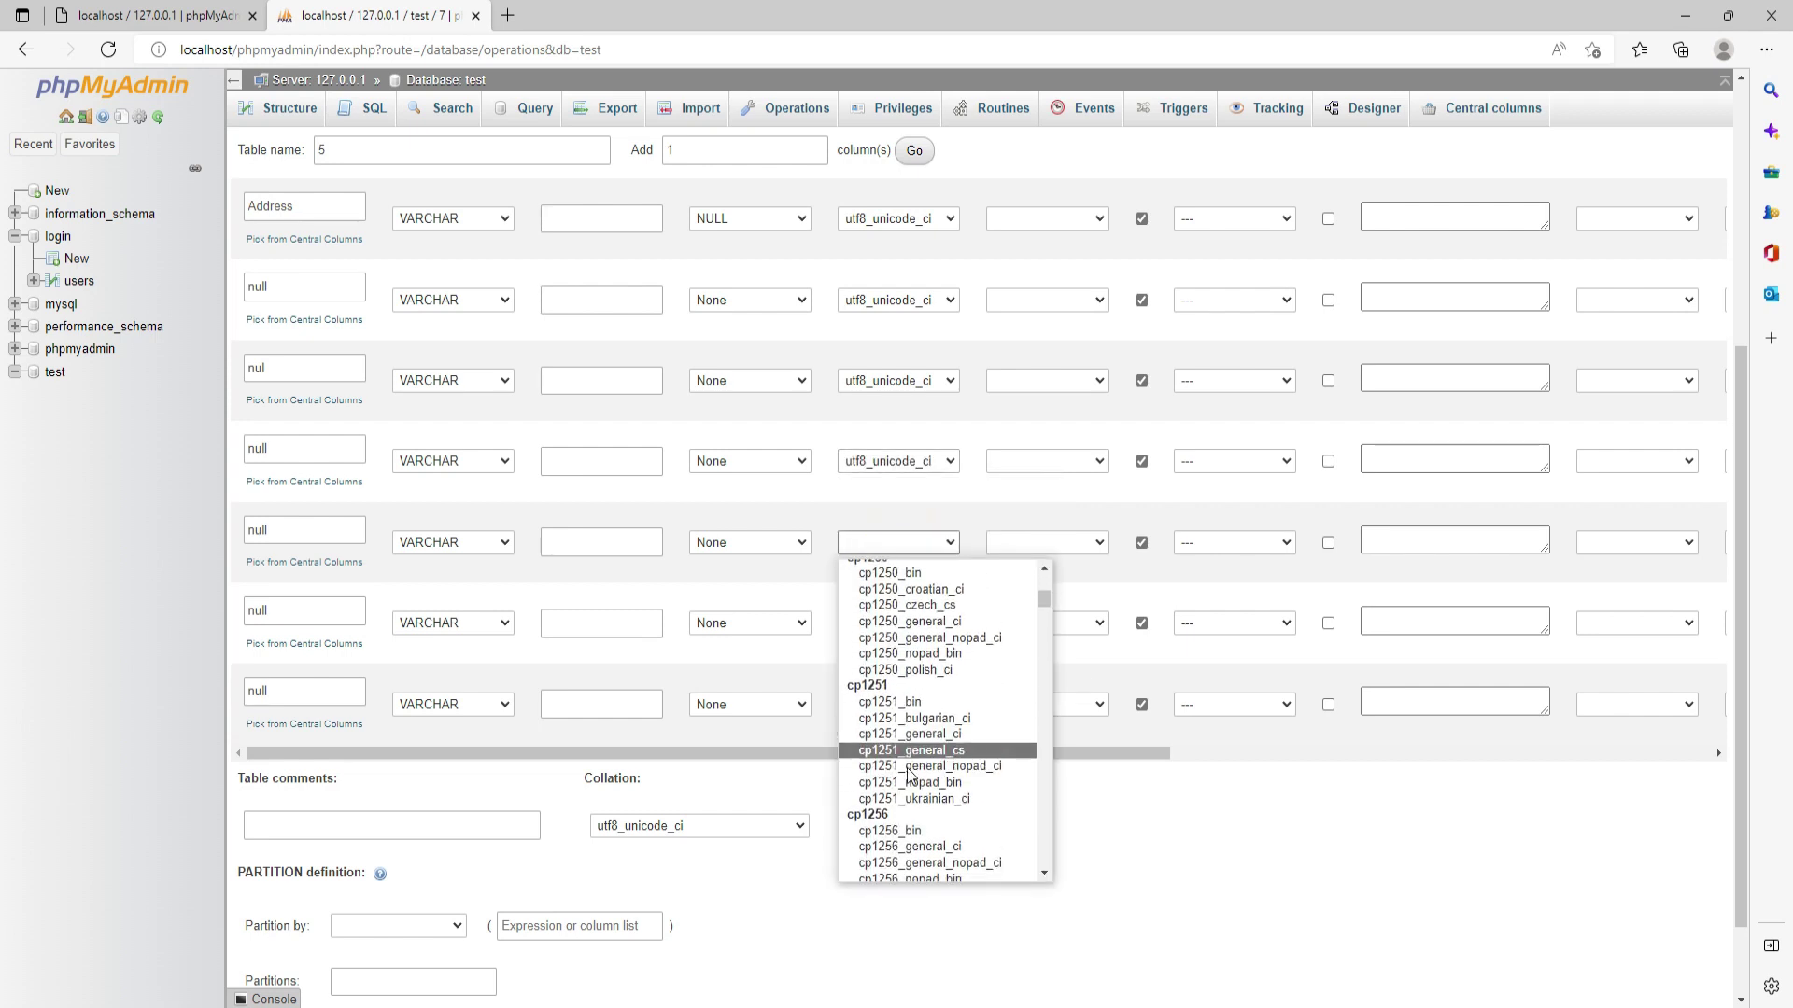
pyautogui.scroll(-15, 910, 775)
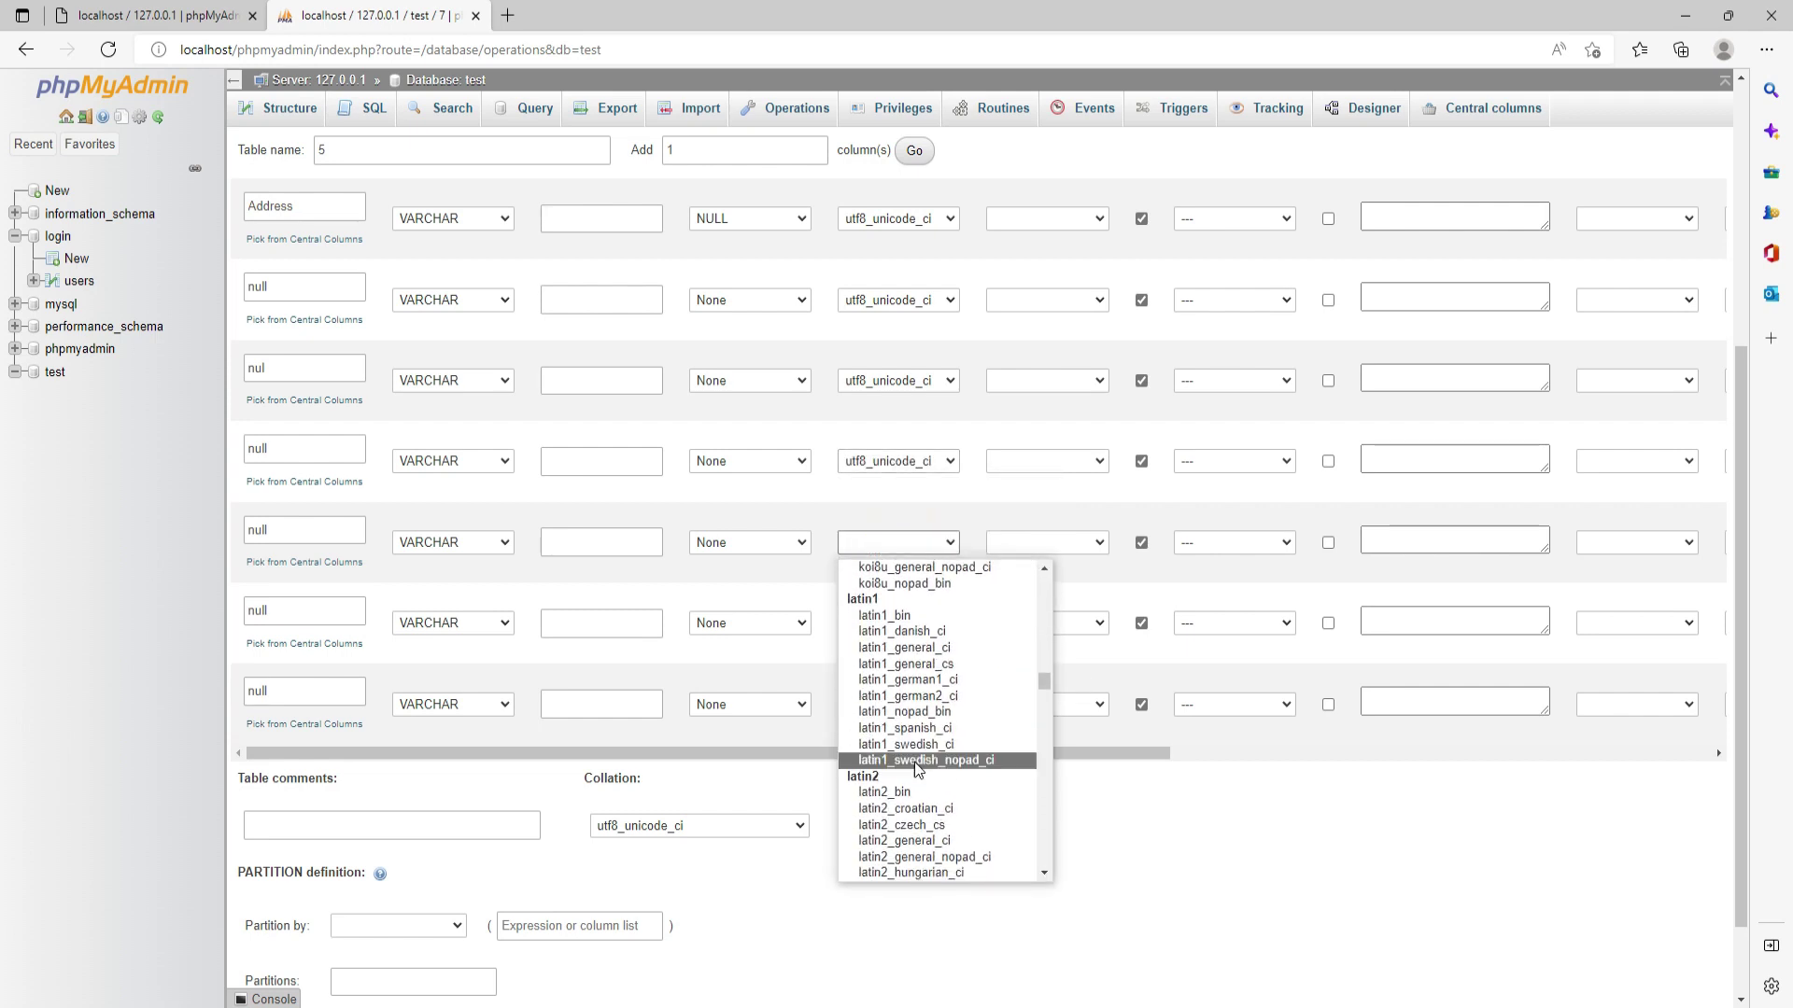
pyautogui.scroll(-15, 921, 773)
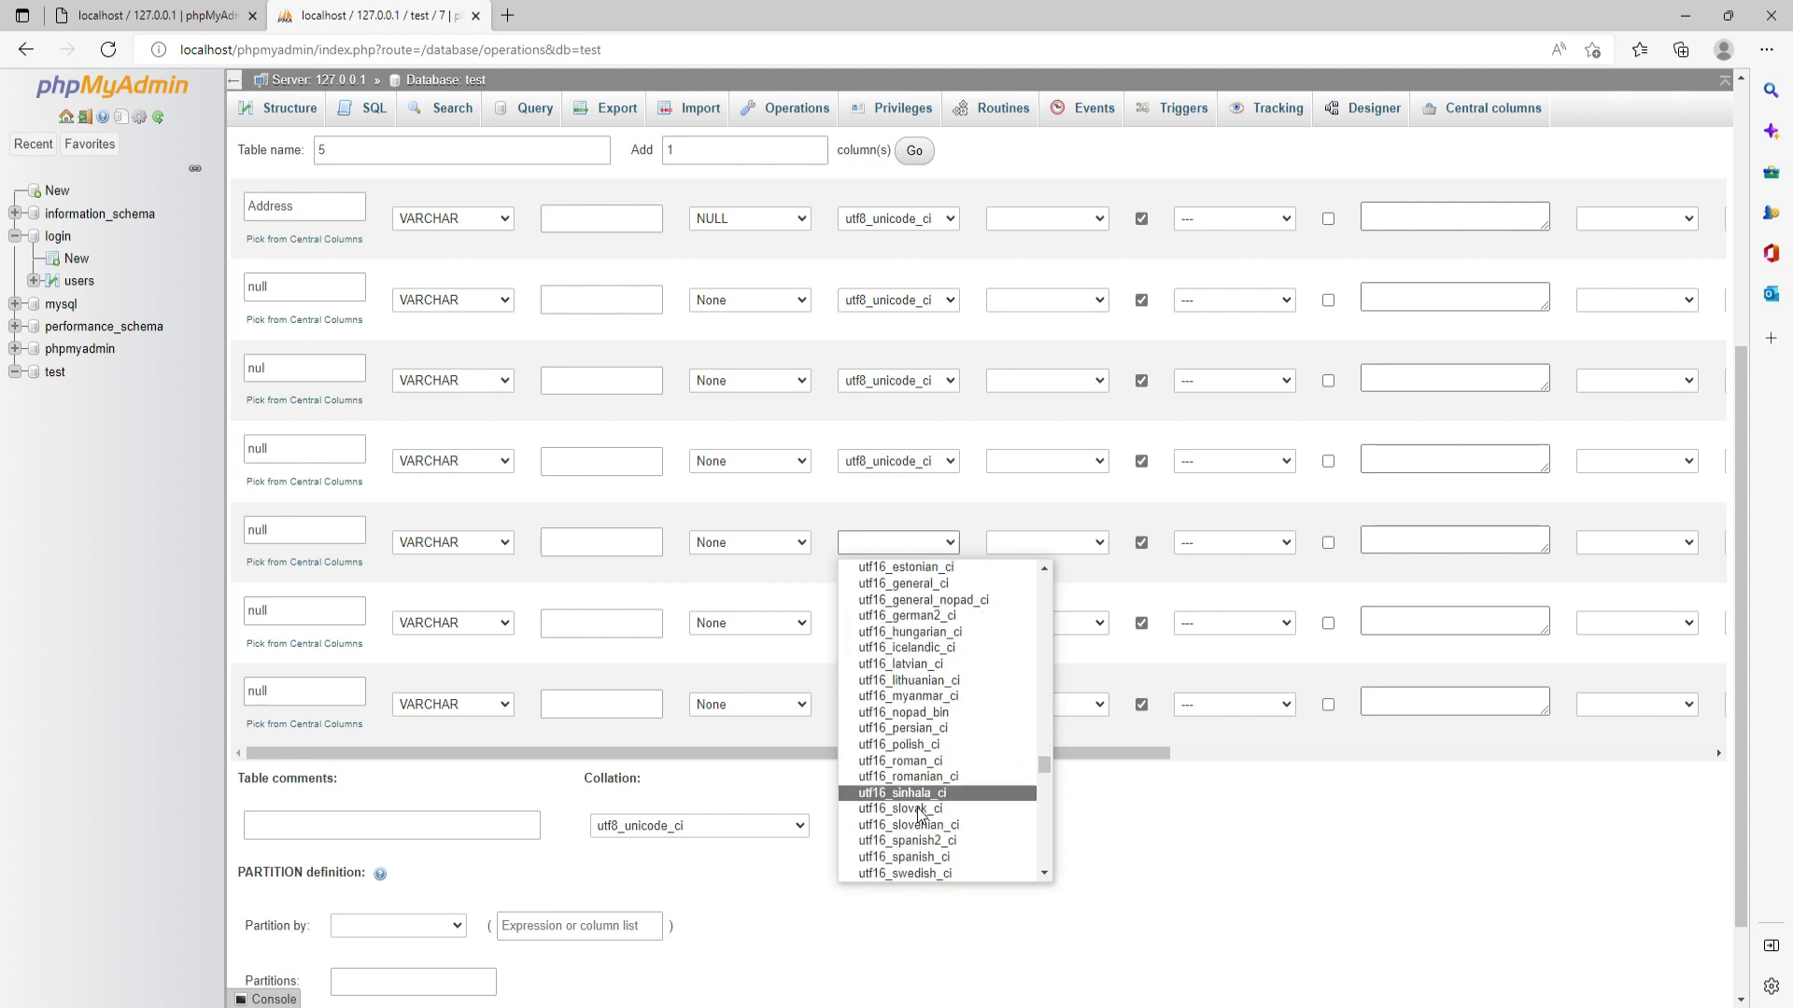
pyautogui.scroll(-20, 922, 810)
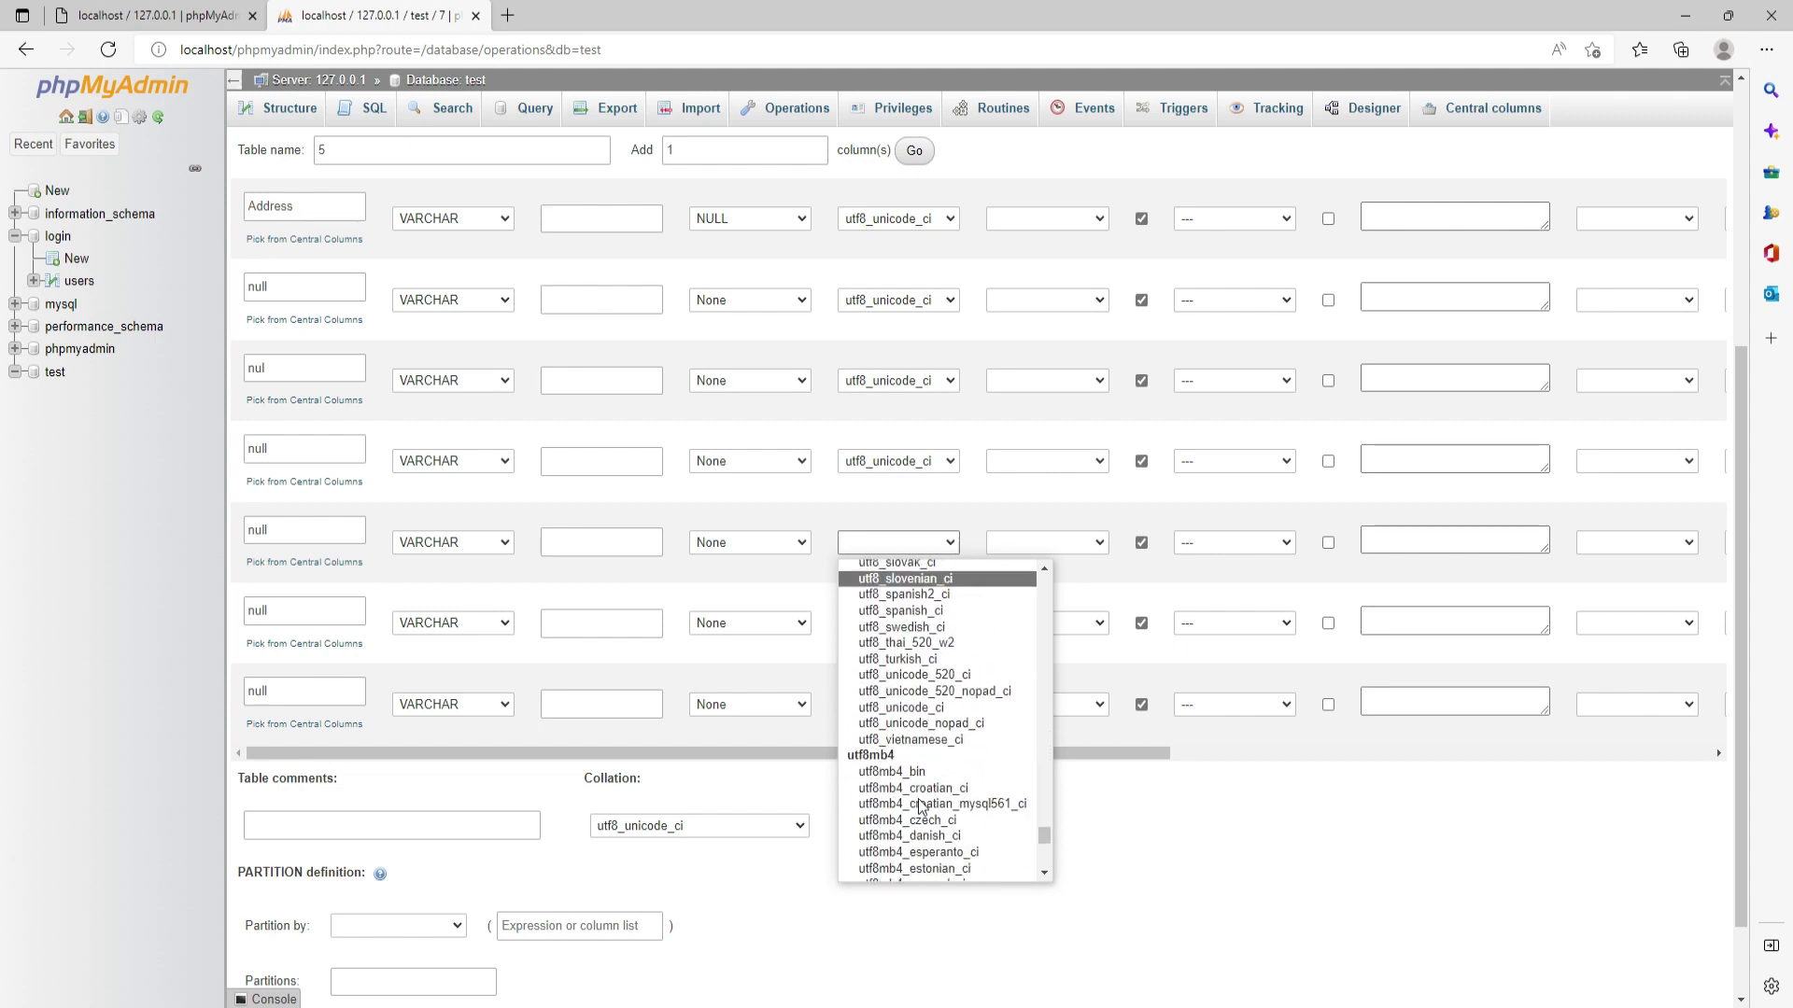
pyautogui.click(918, 694)
# Step: Set the collation of the fifth filler column below Address to macroman_bin
pyautogui.click(910, 623)
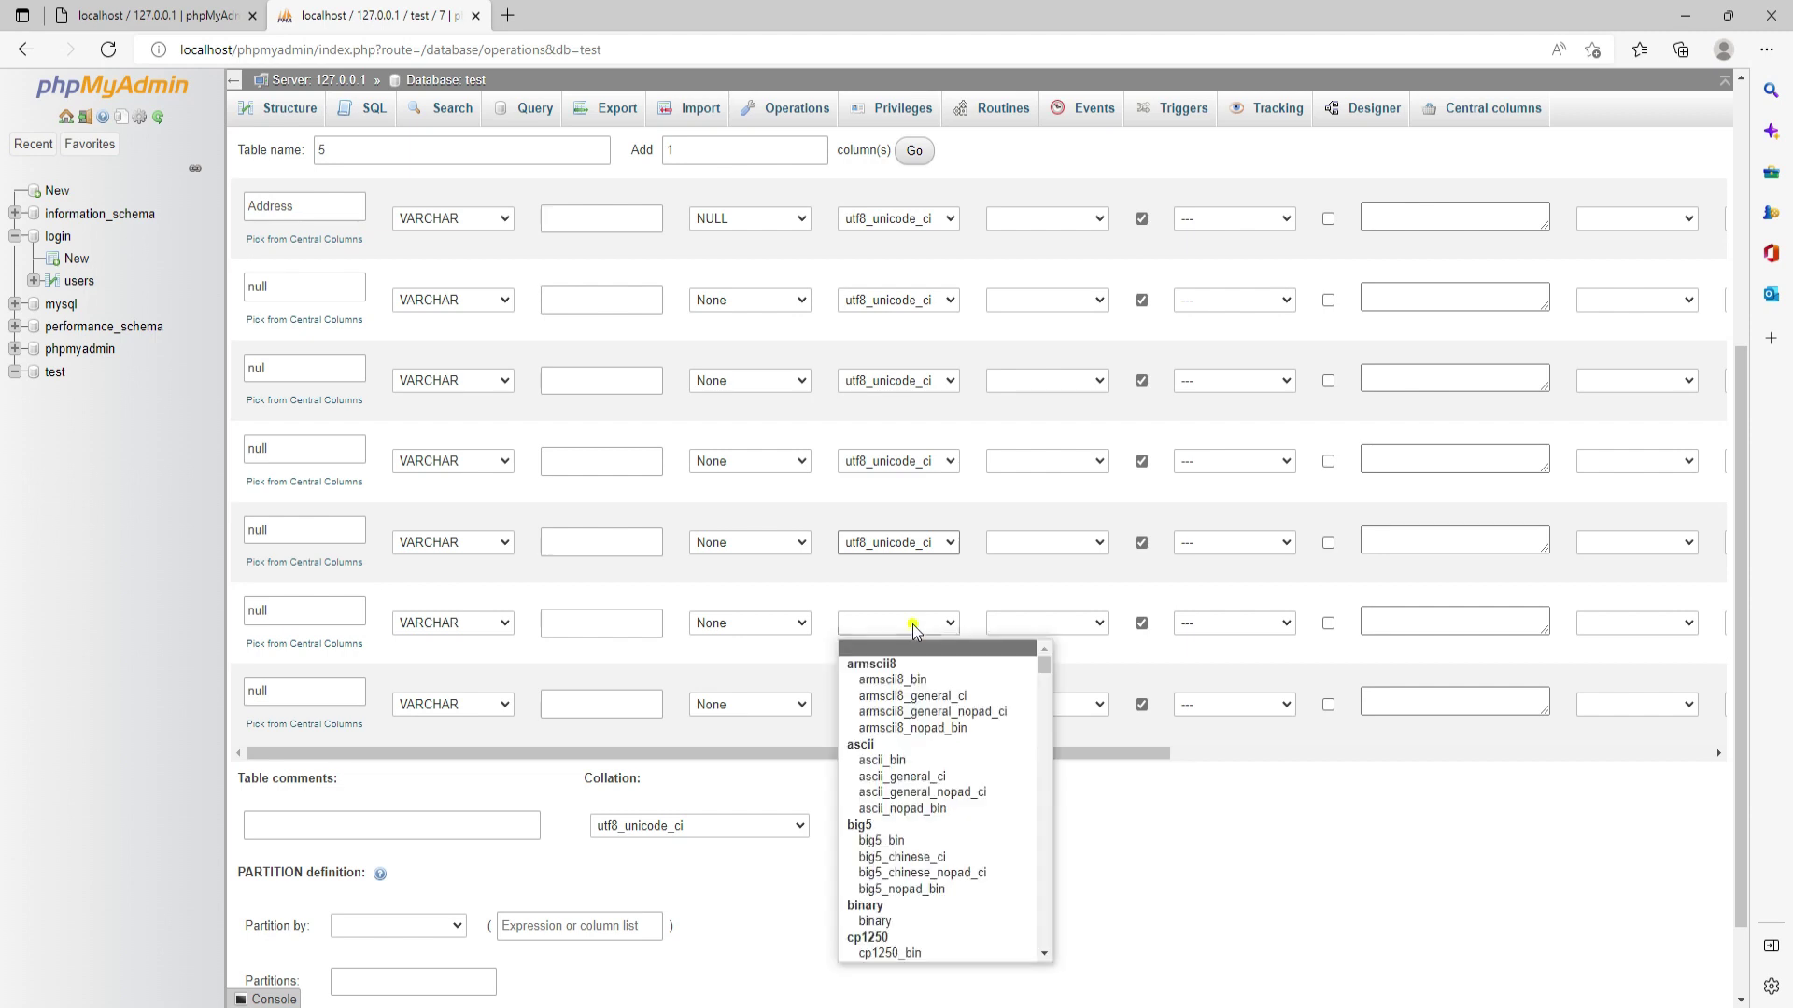
pyautogui.scroll(-20, 921, 833)
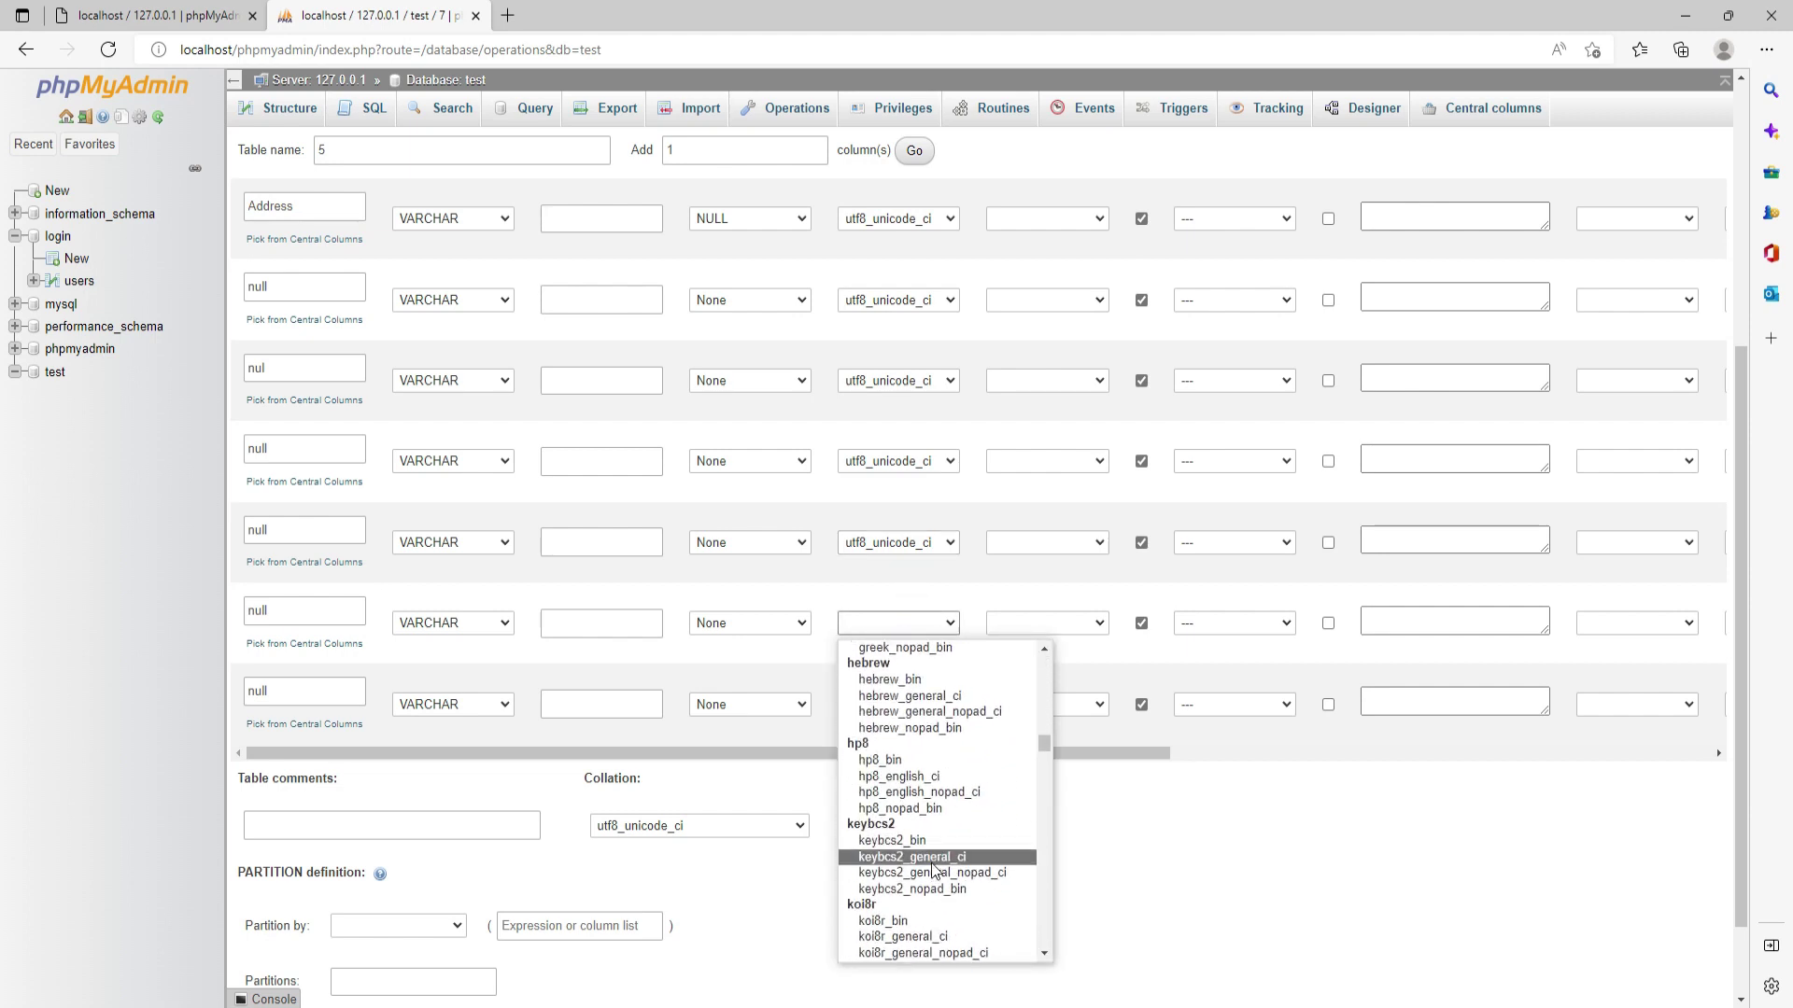
pyautogui.scroll(-2, 931, 866)
pyautogui.click(931, 867)
# Step: Change the collation of the fifth filler column below Address to utf8_unicode_ci
pyautogui.scroll(-1, 930, 542)
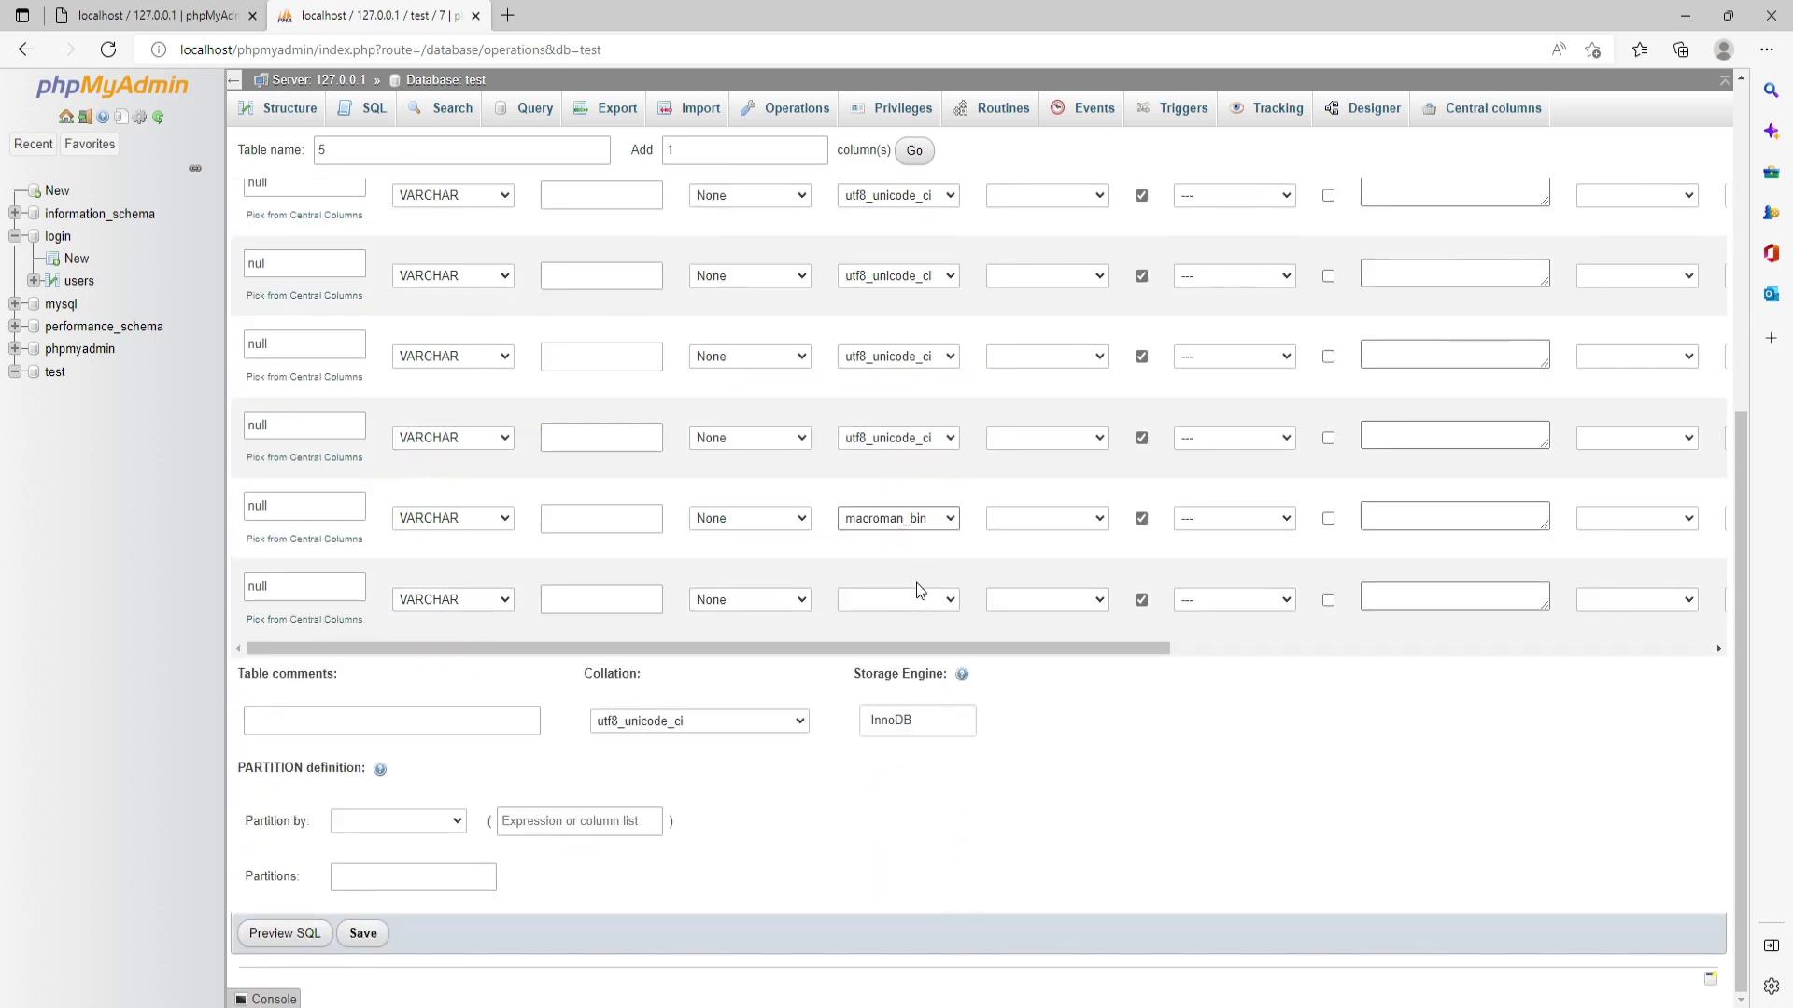
pyautogui.click(910, 519)
pyautogui.scroll(-20, 921, 752)
pyautogui.scroll(-20, 922, 751)
pyautogui.scroll(-6, 916, 747)
pyautogui.scroll(4, 925, 719)
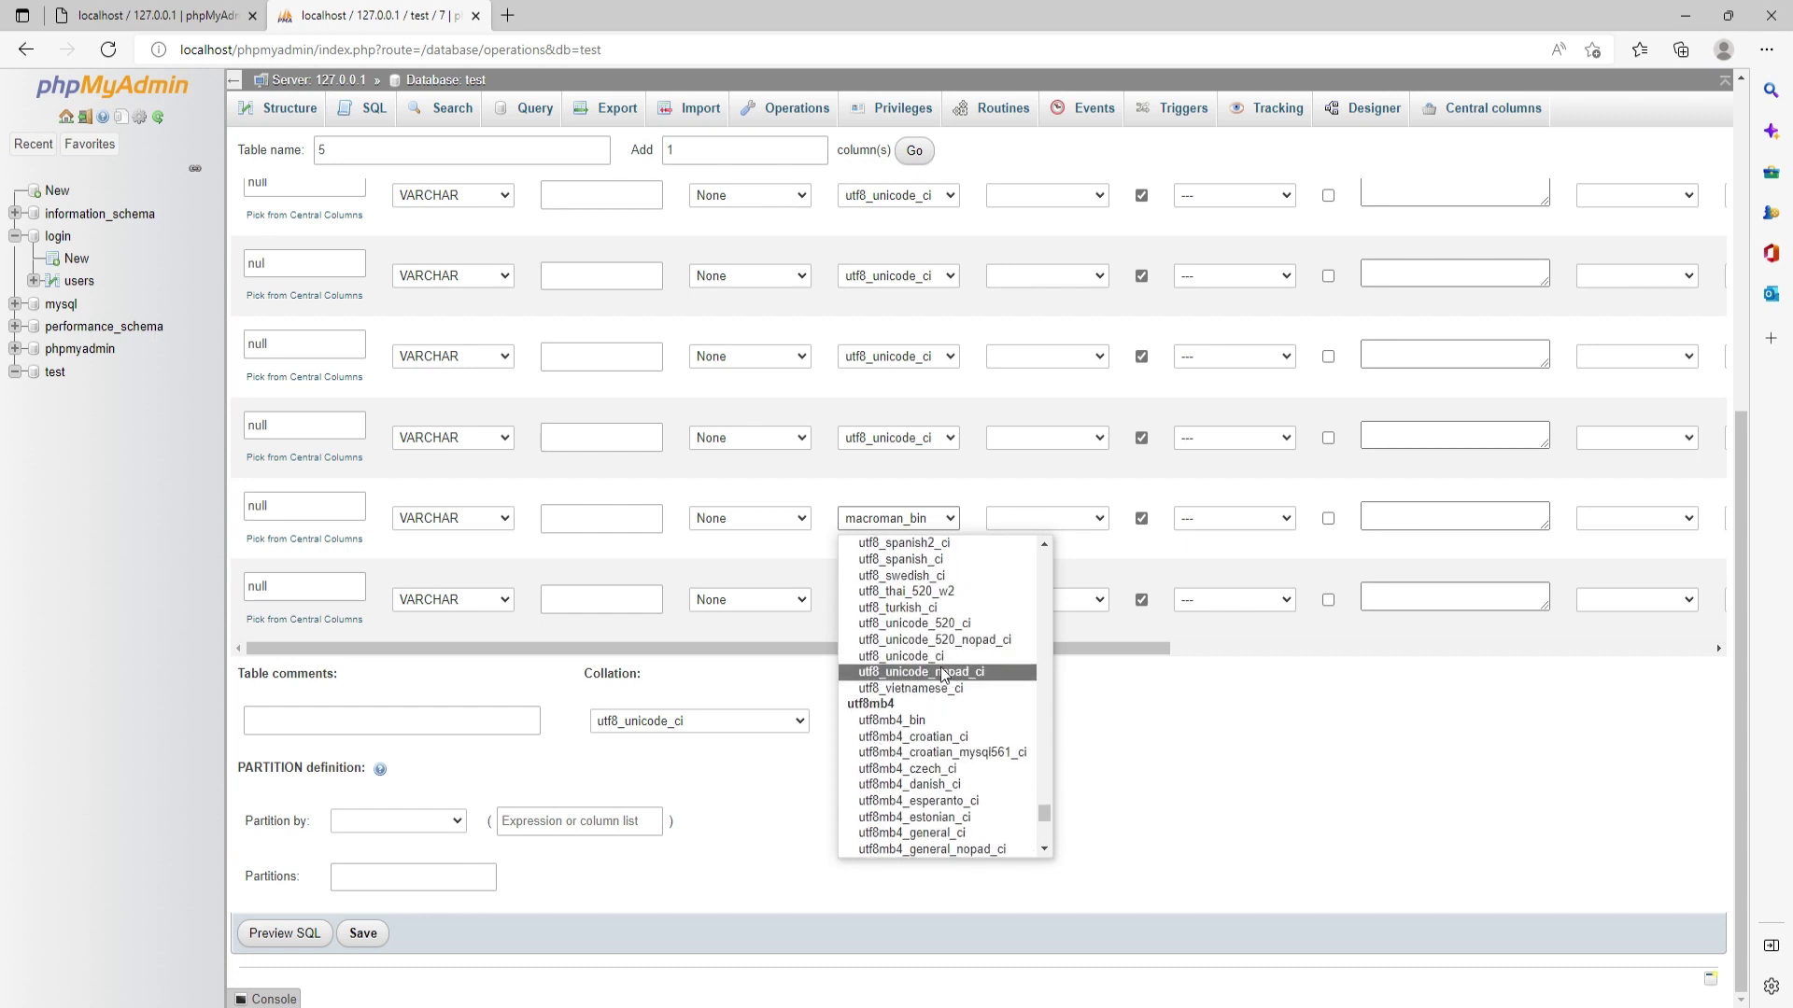
pyautogui.click(938, 656)
pyautogui.click(932, 602)
pyautogui.scroll(-5, 934, 789)
pyautogui.scroll(-1, 934, 789)
pyautogui.click(831, 742)
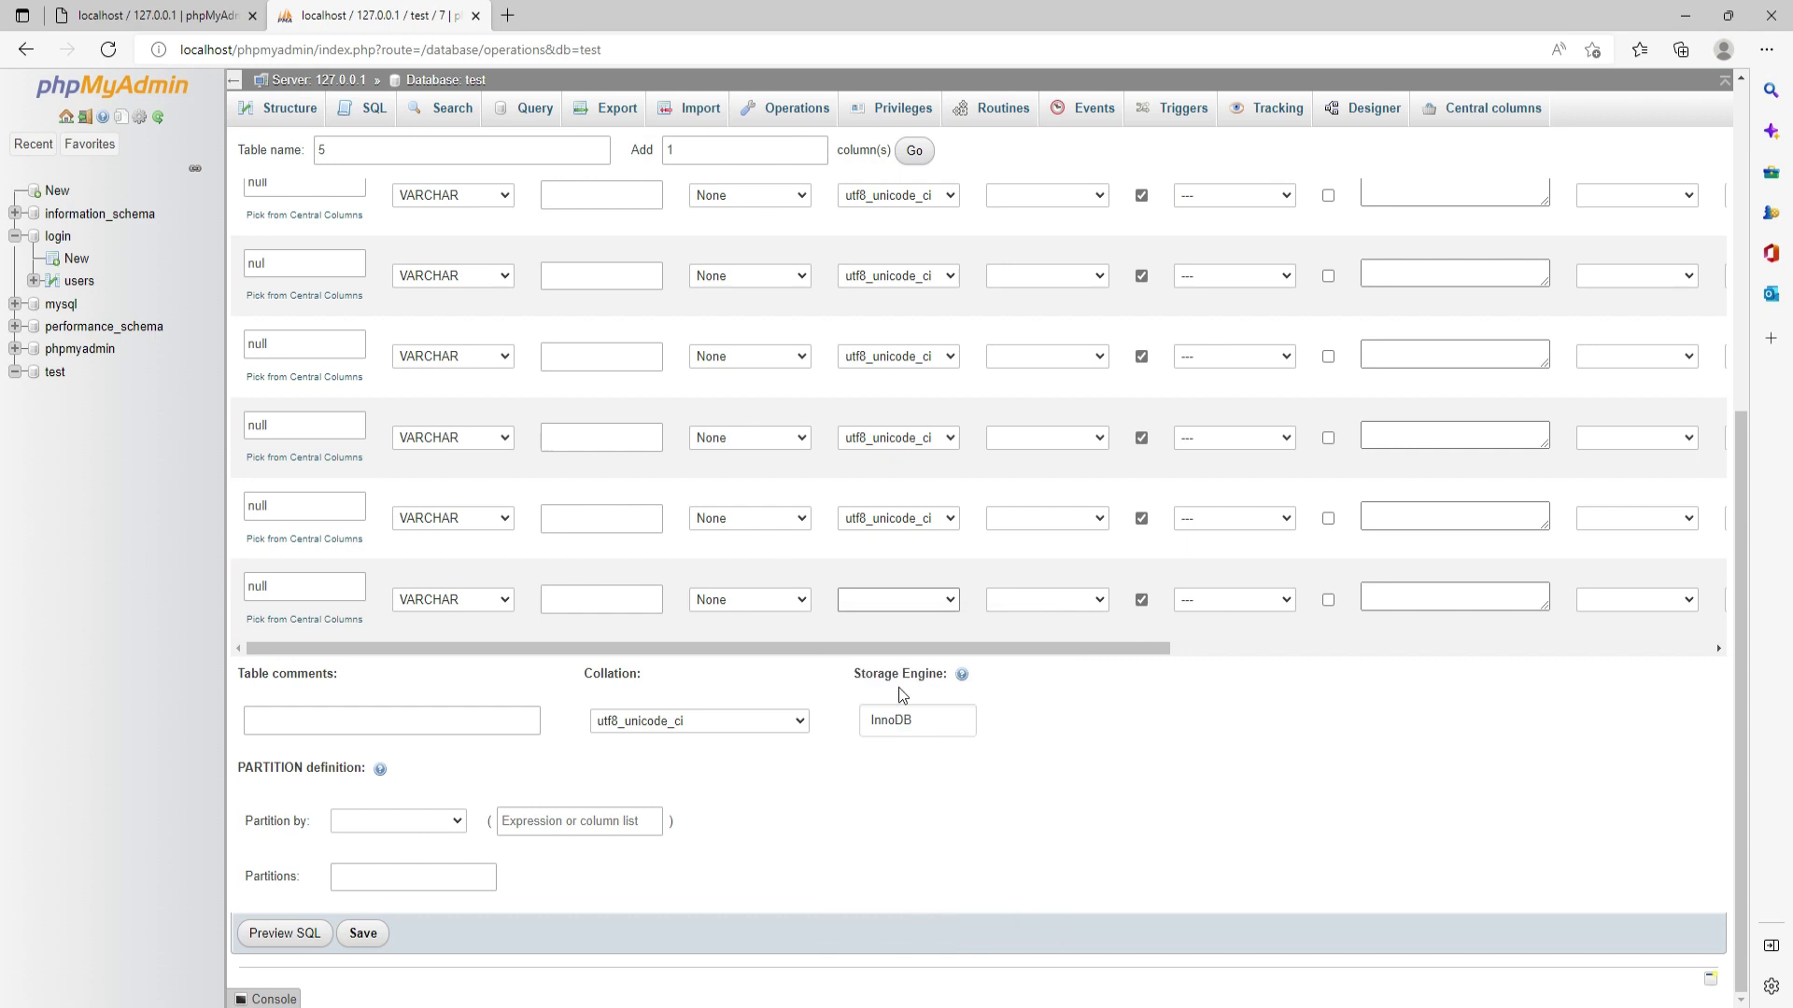
# Step: Set the collation of the sixth filler column below Address to utf8_unicode_ci and try to save the table
pyautogui.click(901, 600)
pyautogui.scroll(-12, 932, 819)
pyautogui.scroll(-15, 931, 819)
pyautogui.scroll(-15, 937, 809)
pyautogui.scroll(-15, 938, 805)
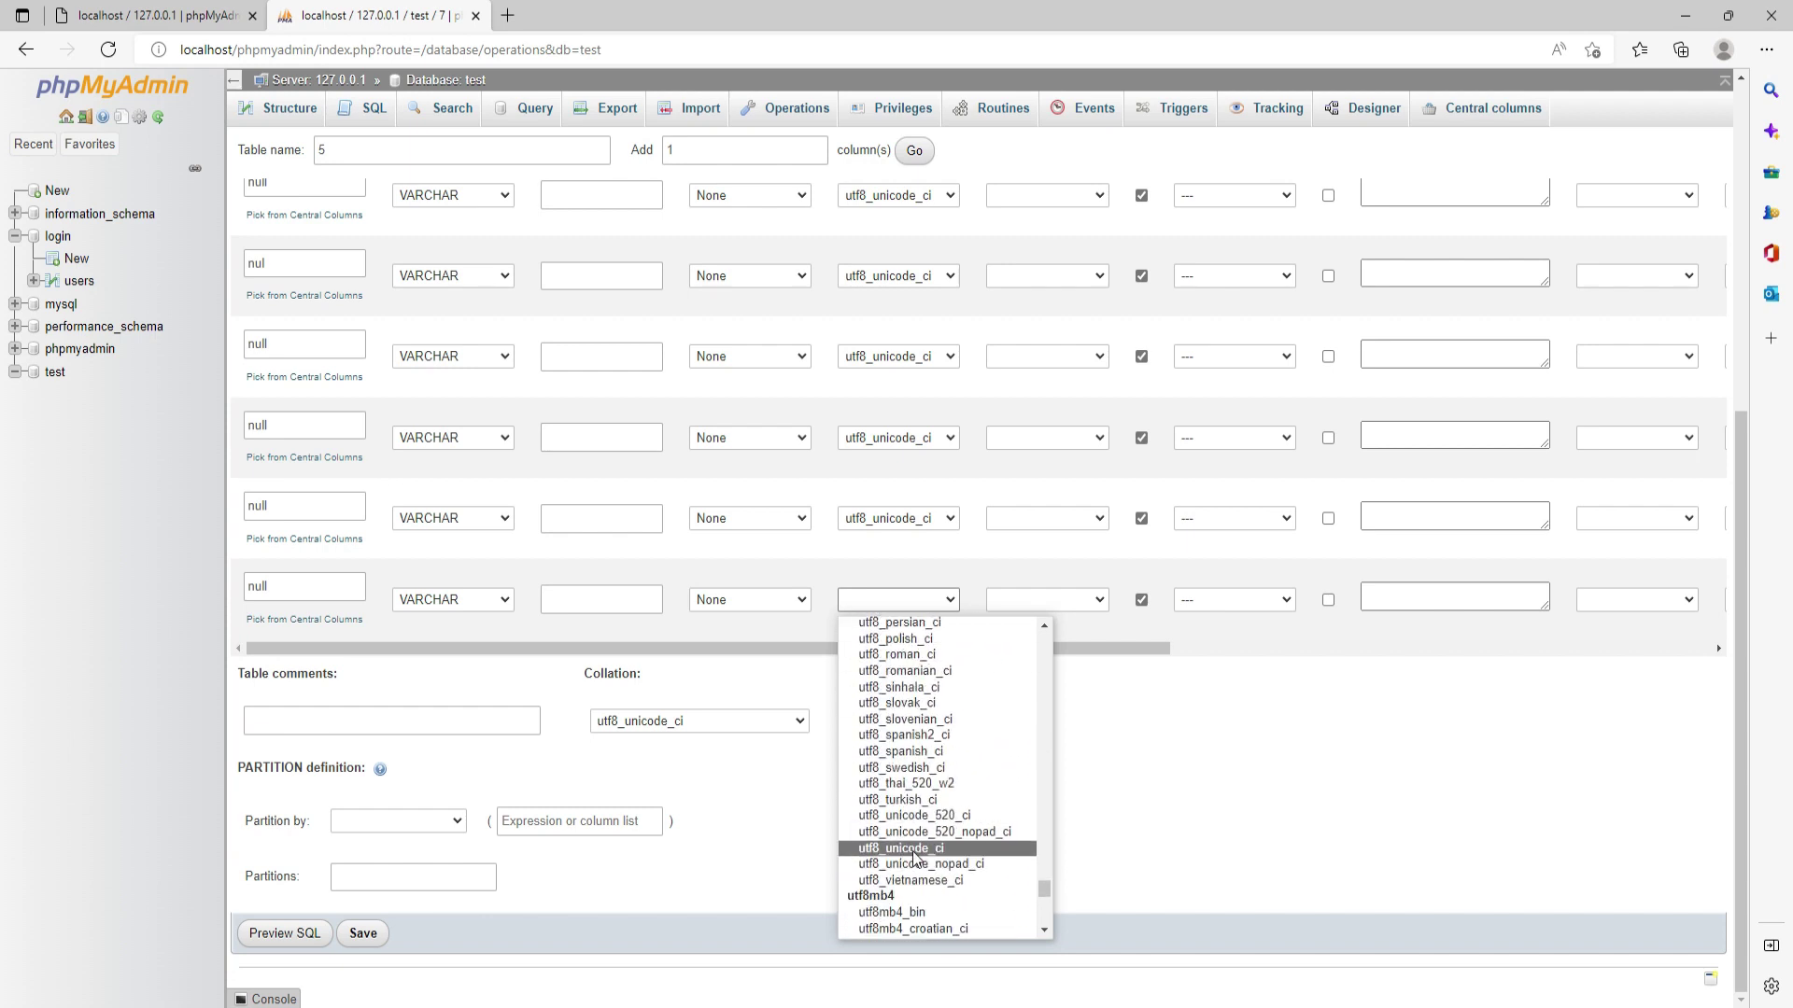
pyautogui.click(914, 850)
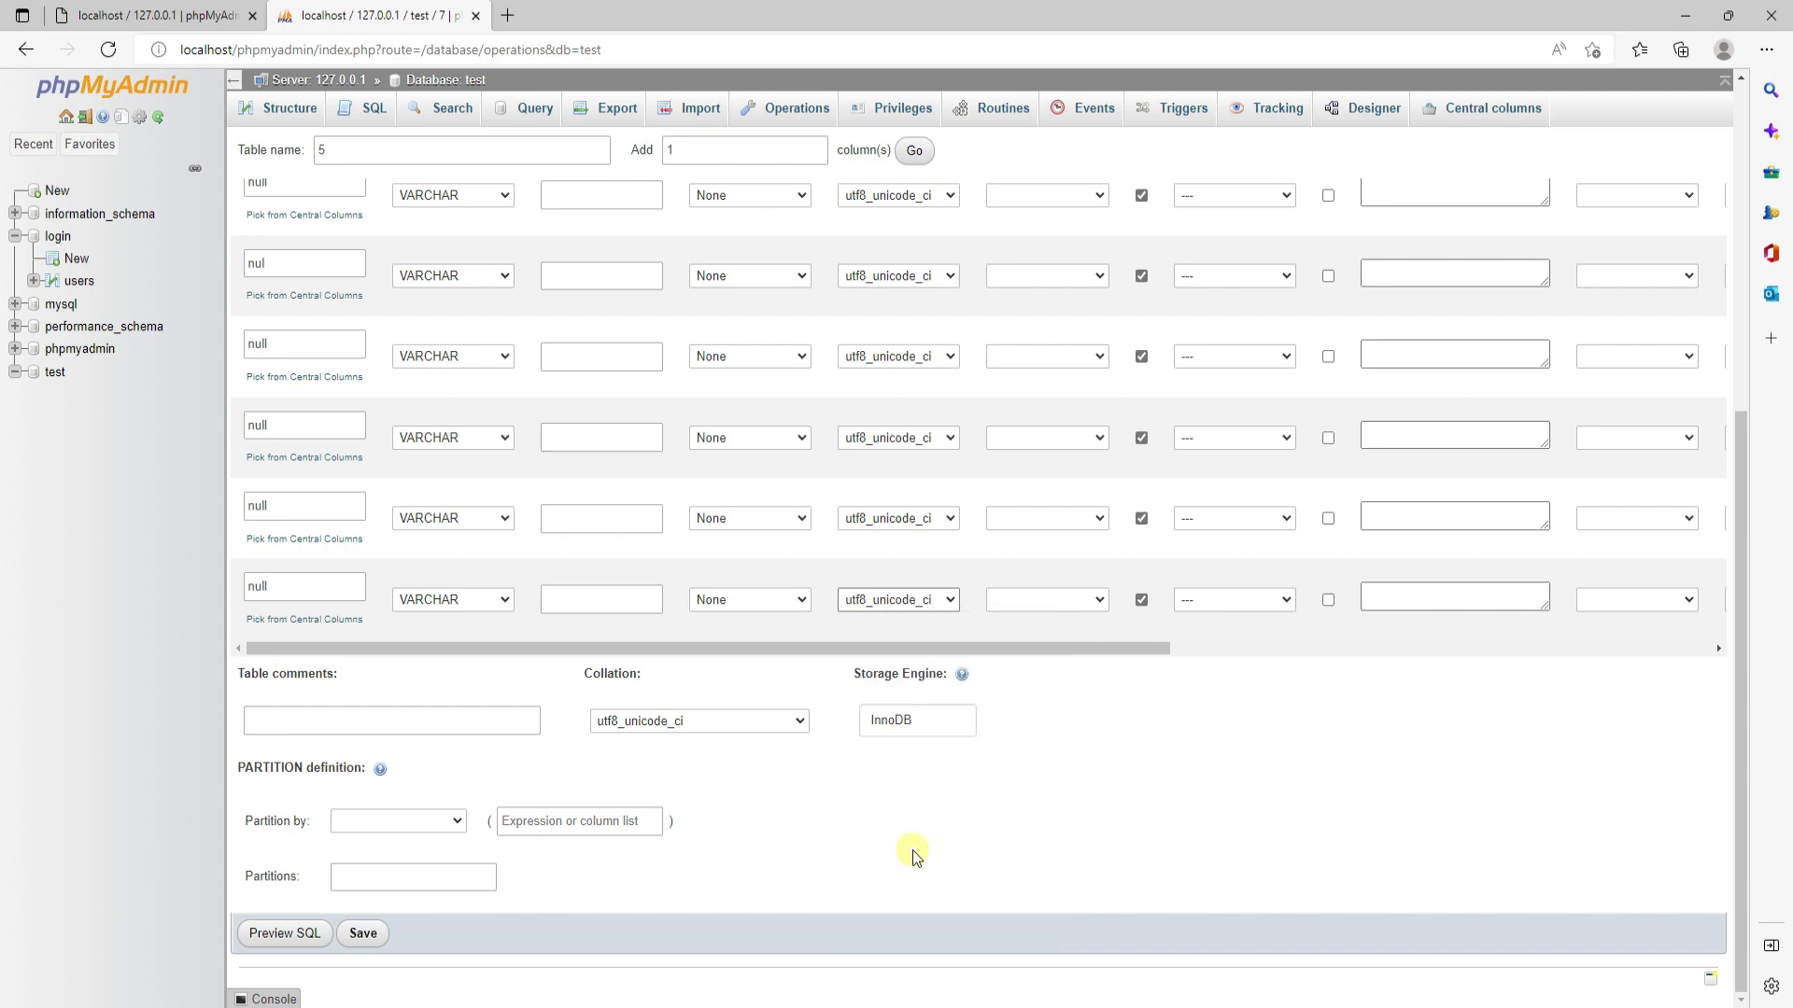
pyautogui.click(359, 935)
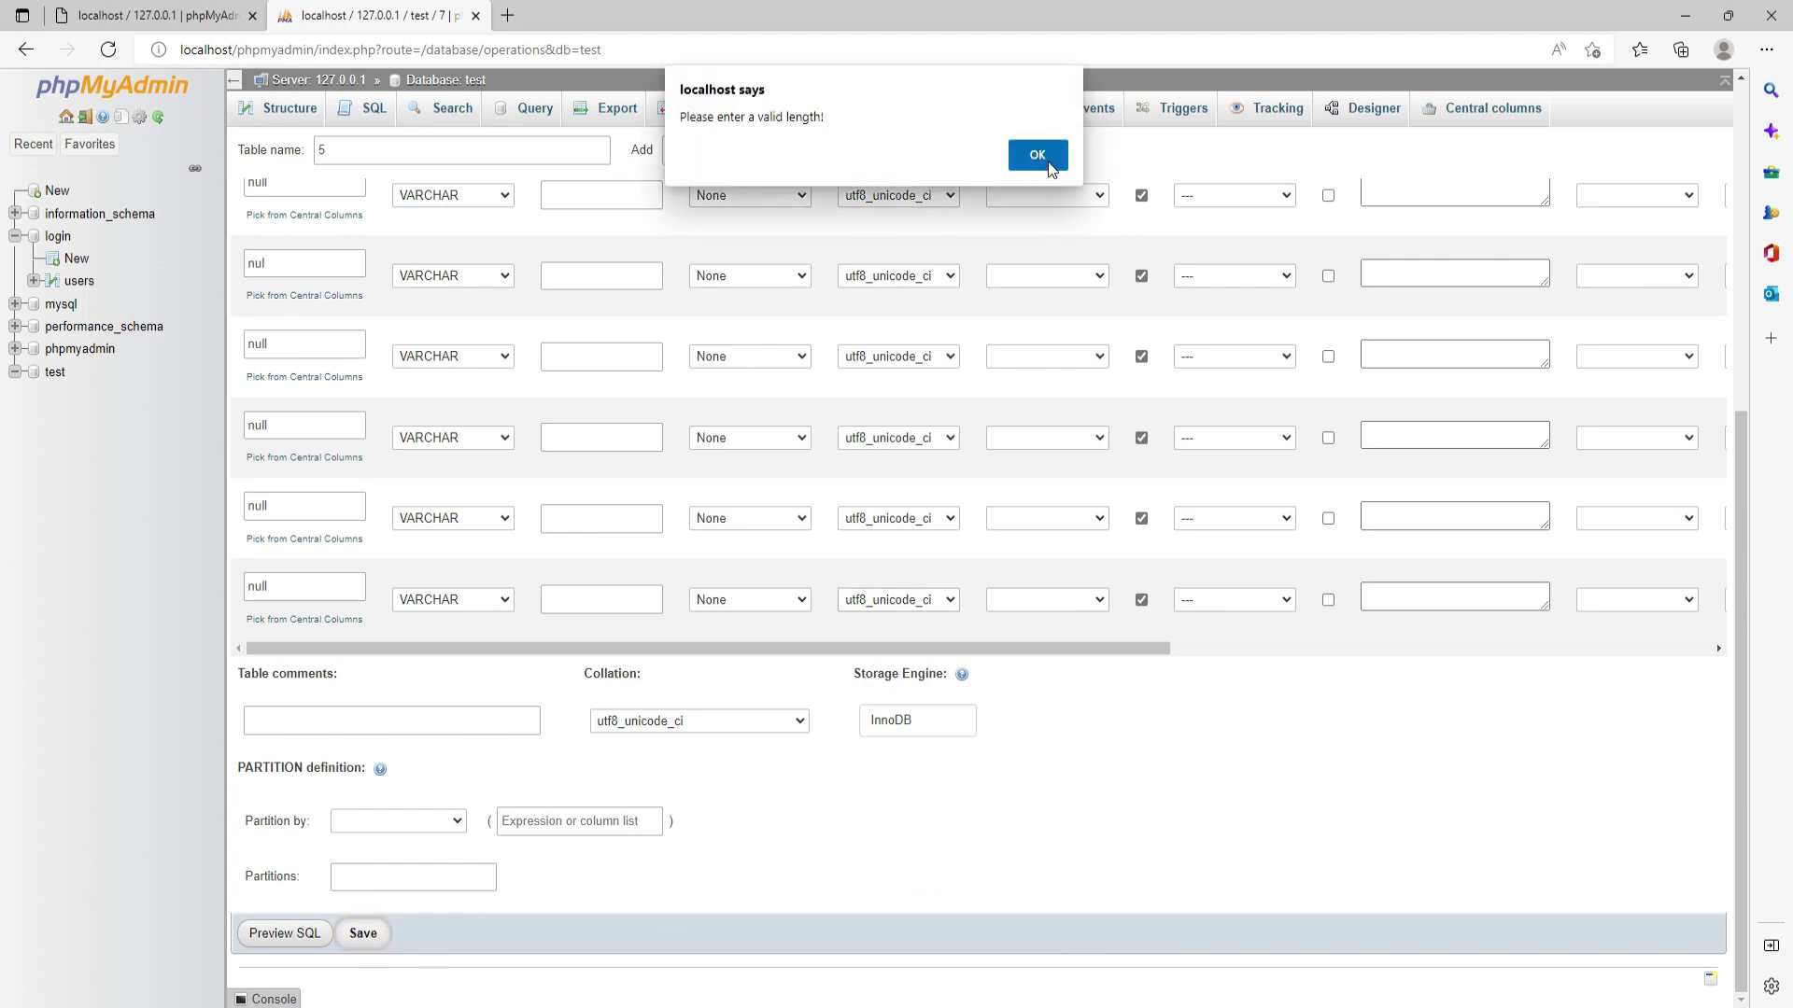
pyautogui.click(1038, 155)
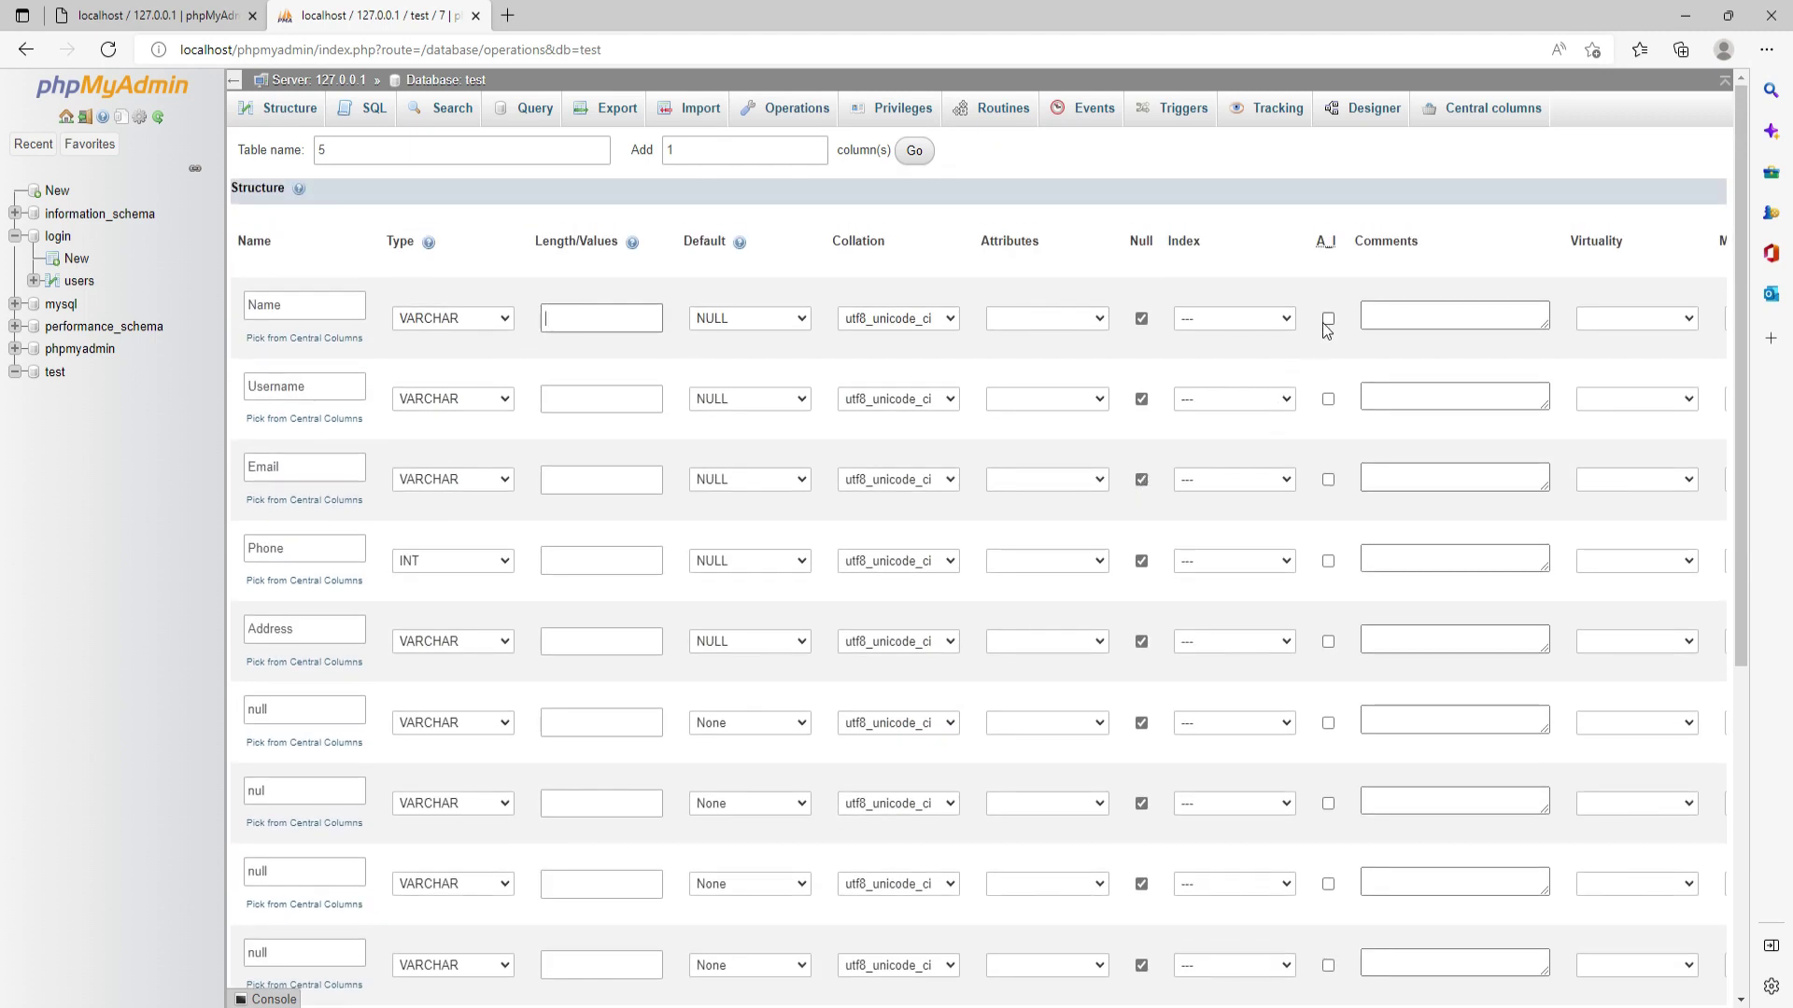
# Step: Enable auto-increment for the Name, Username, Email, Phone and Address columns and the first filler column below Address
pyautogui.click(1327, 320)
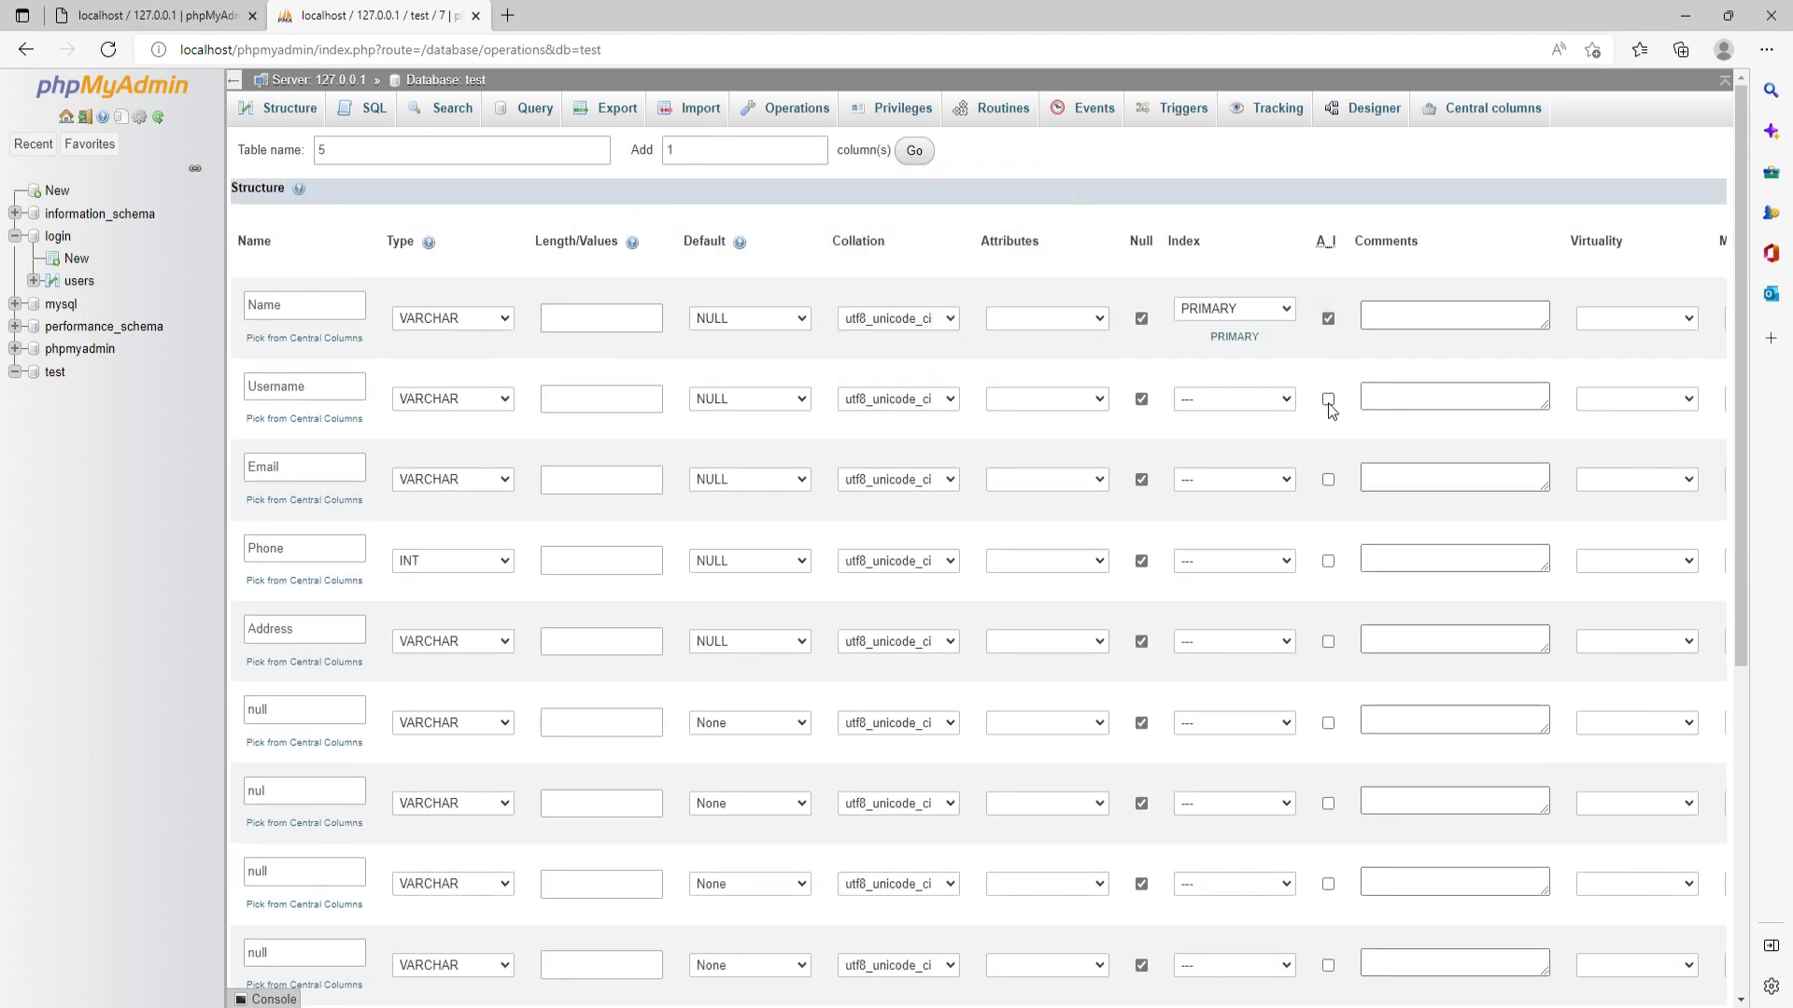
pyautogui.click(1328, 399)
pyautogui.click(1328, 479)
pyautogui.click(1328, 561)
pyautogui.click(1327, 641)
pyautogui.click(1327, 722)
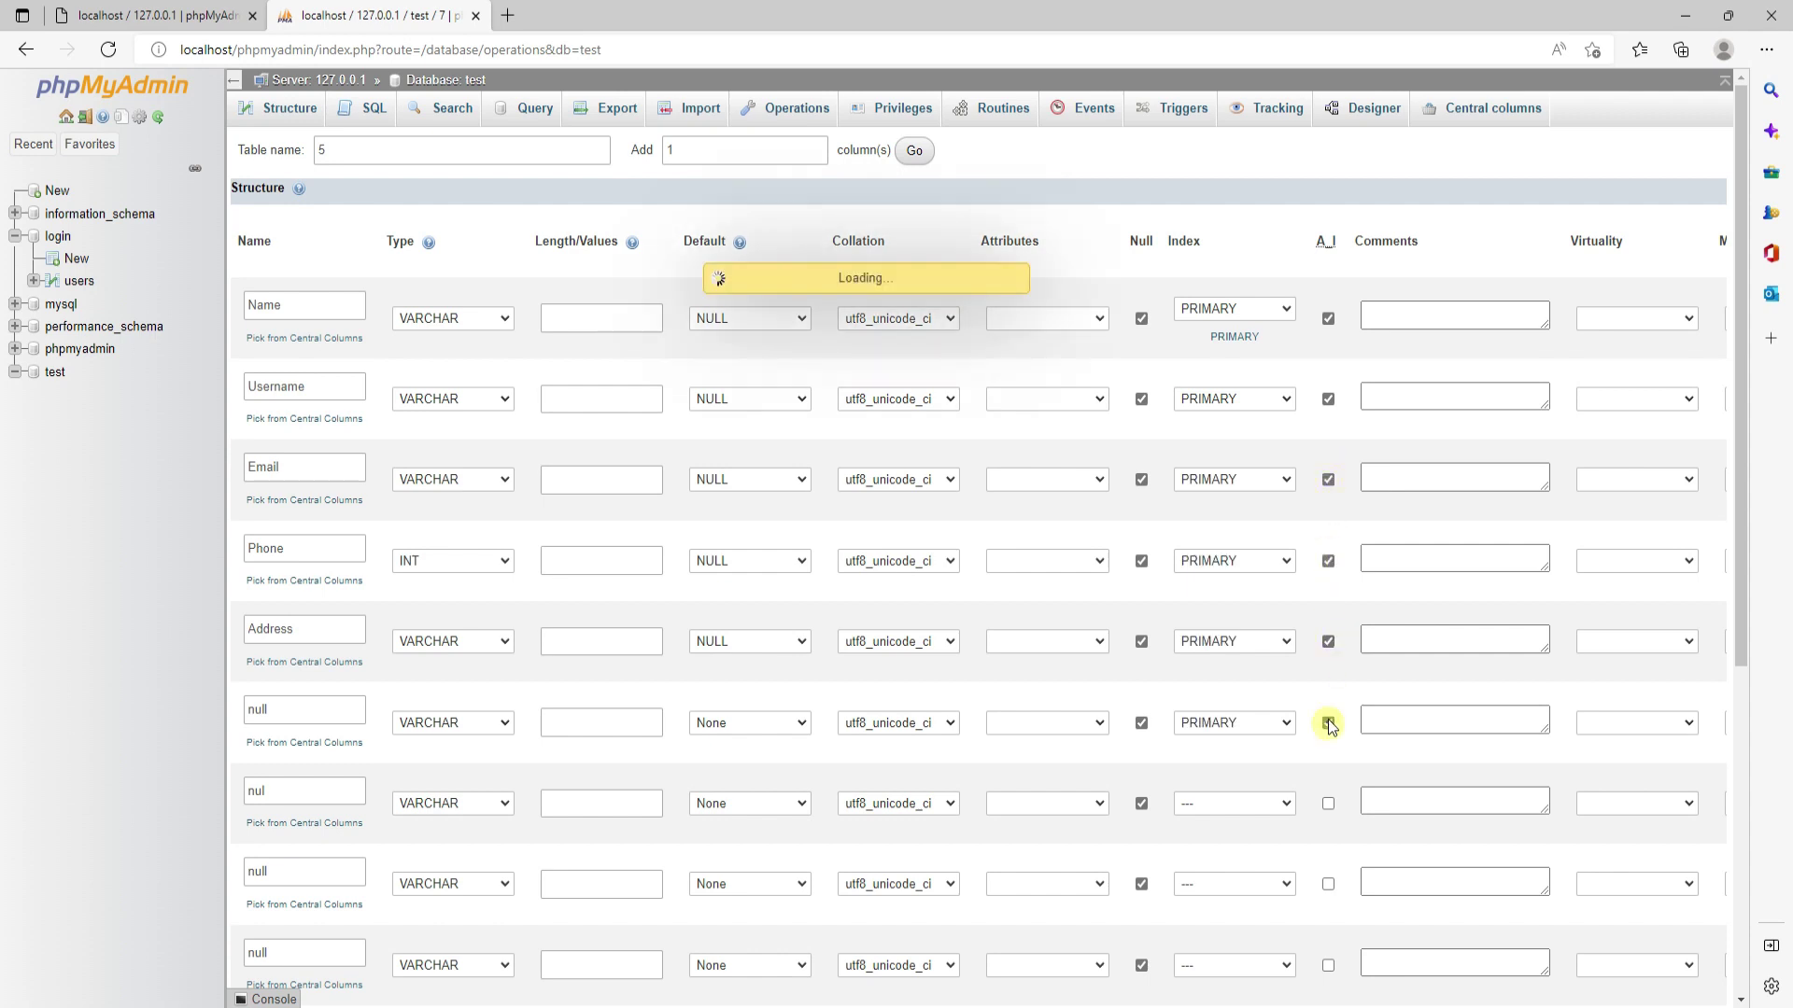
# Step: Enable auto-increment for the third, fourth, fifth and sixth filler columns below Address
pyautogui.scroll(-5, 1329, 667)
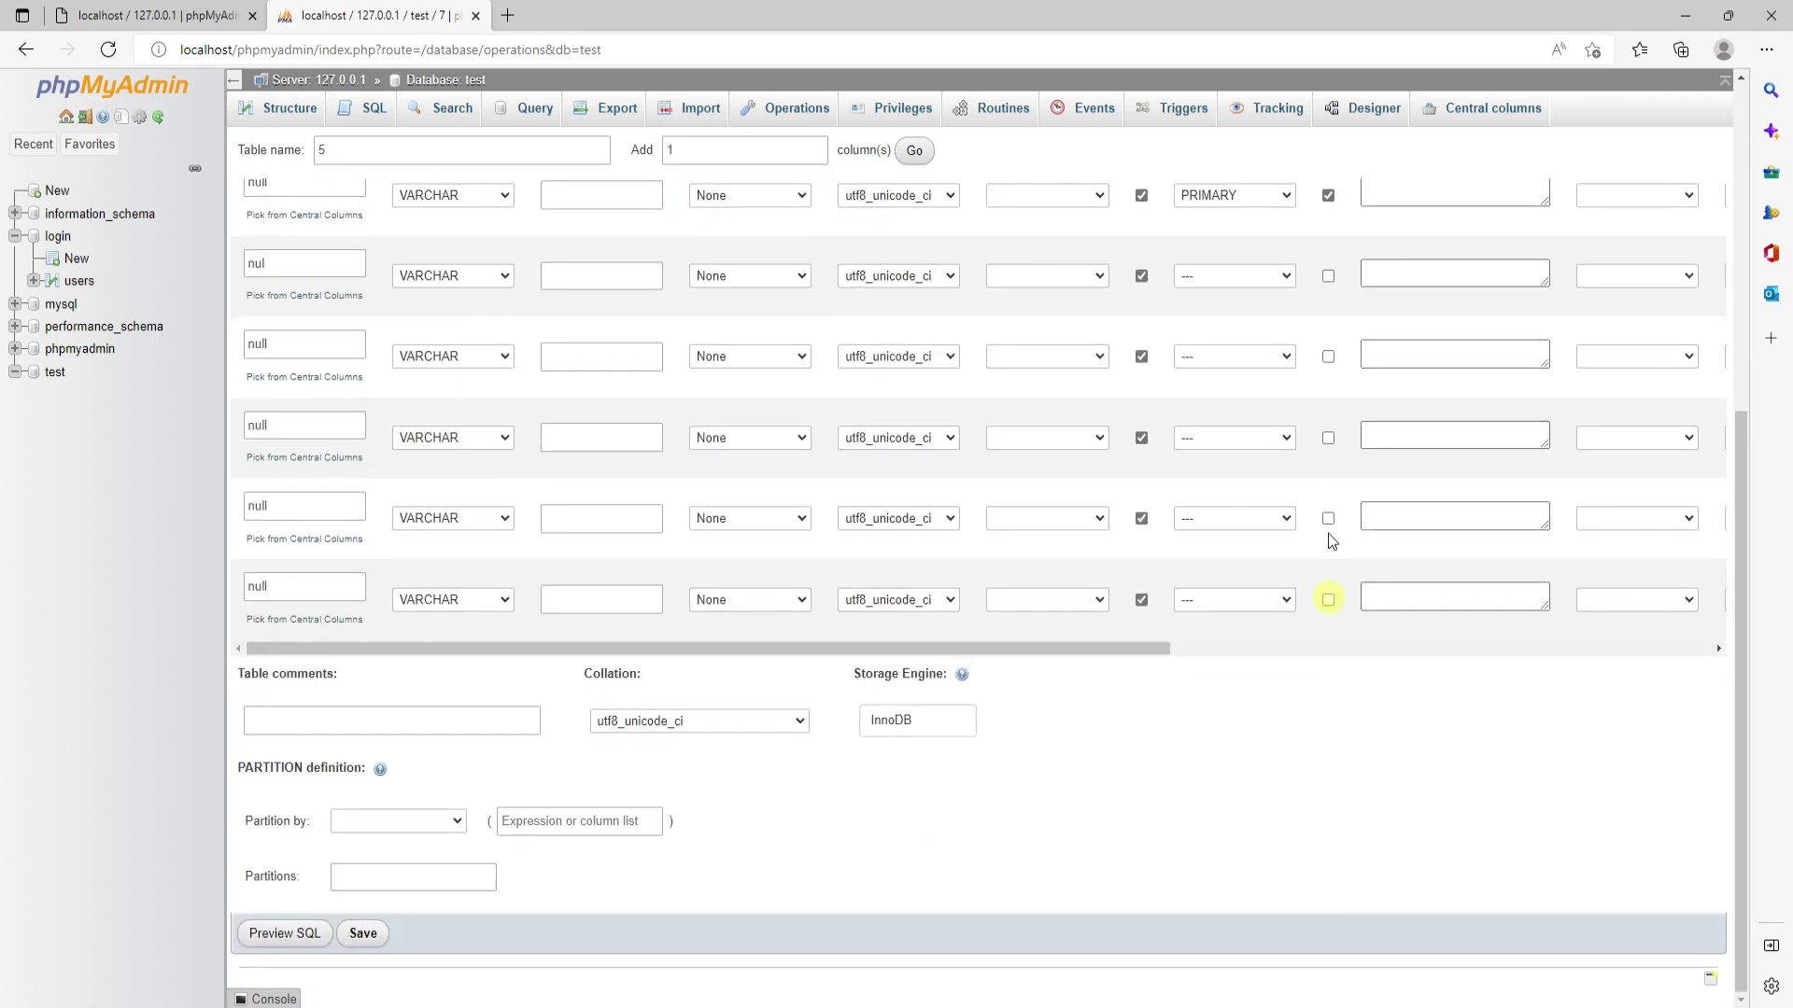
pyautogui.click(1327, 519)
pyautogui.click(1330, 439)
pyautogui.click(1329, 356)
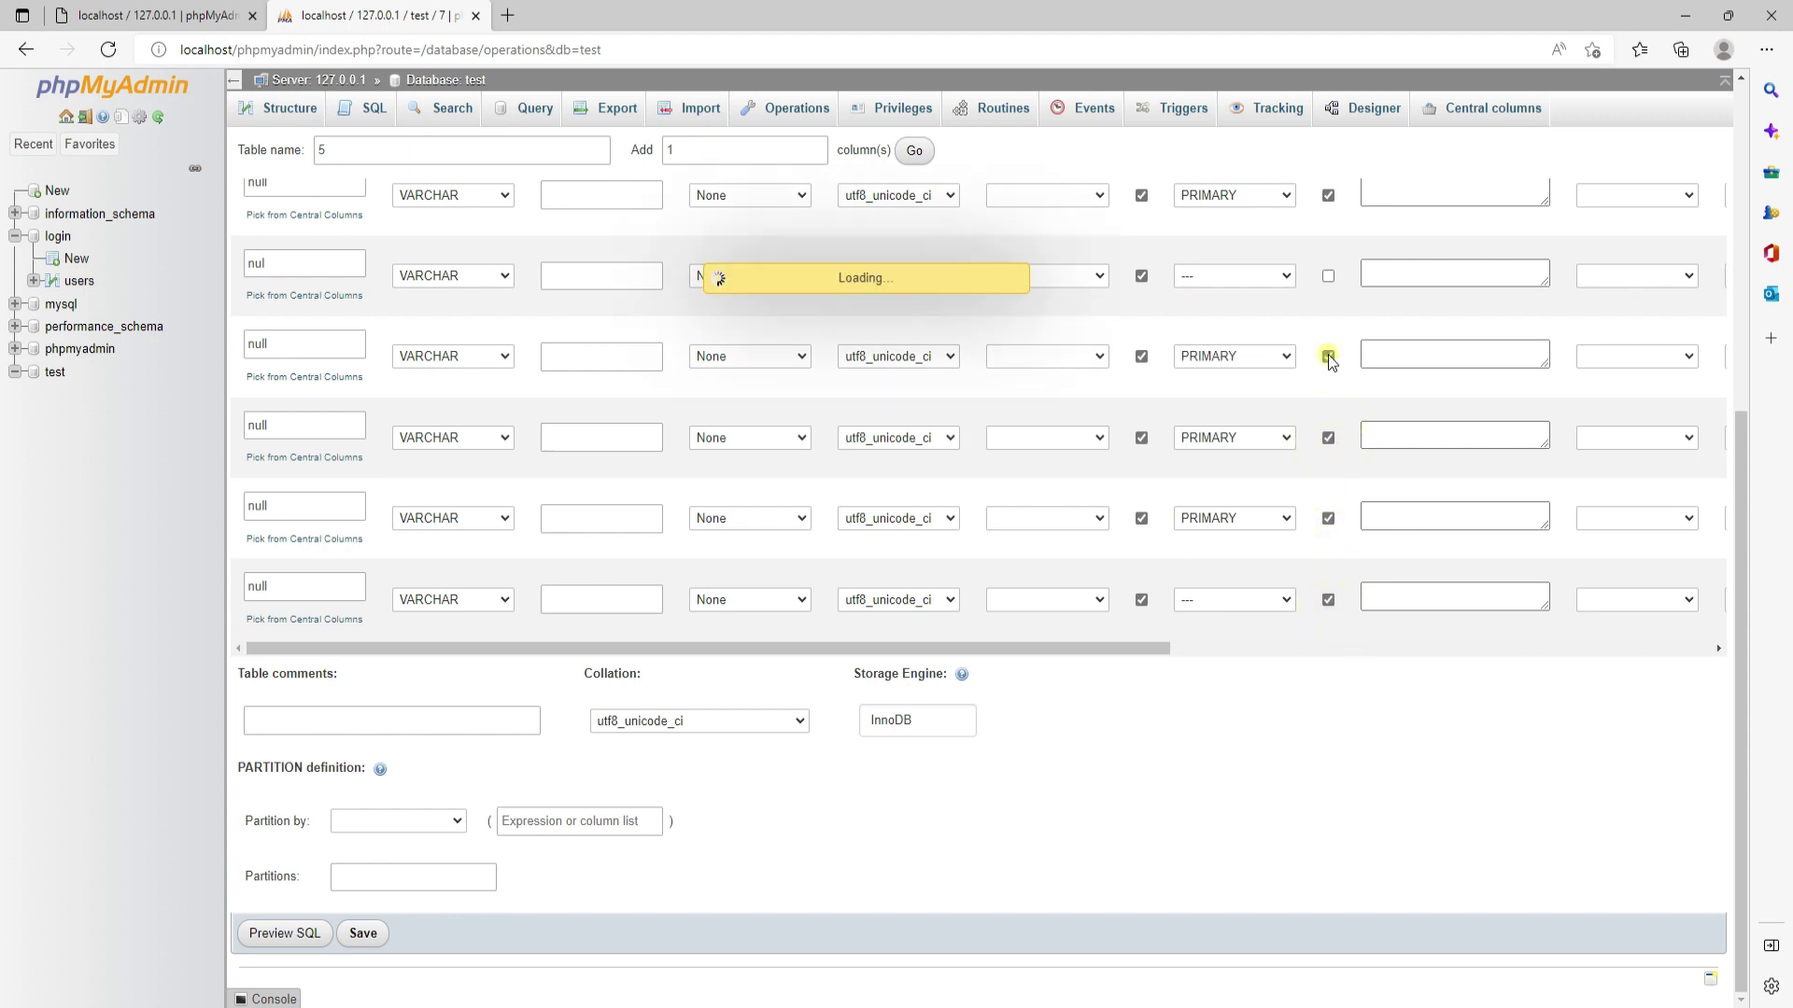
pyautogui.click(1232, 598)
pyautogui.click(1227, 642)
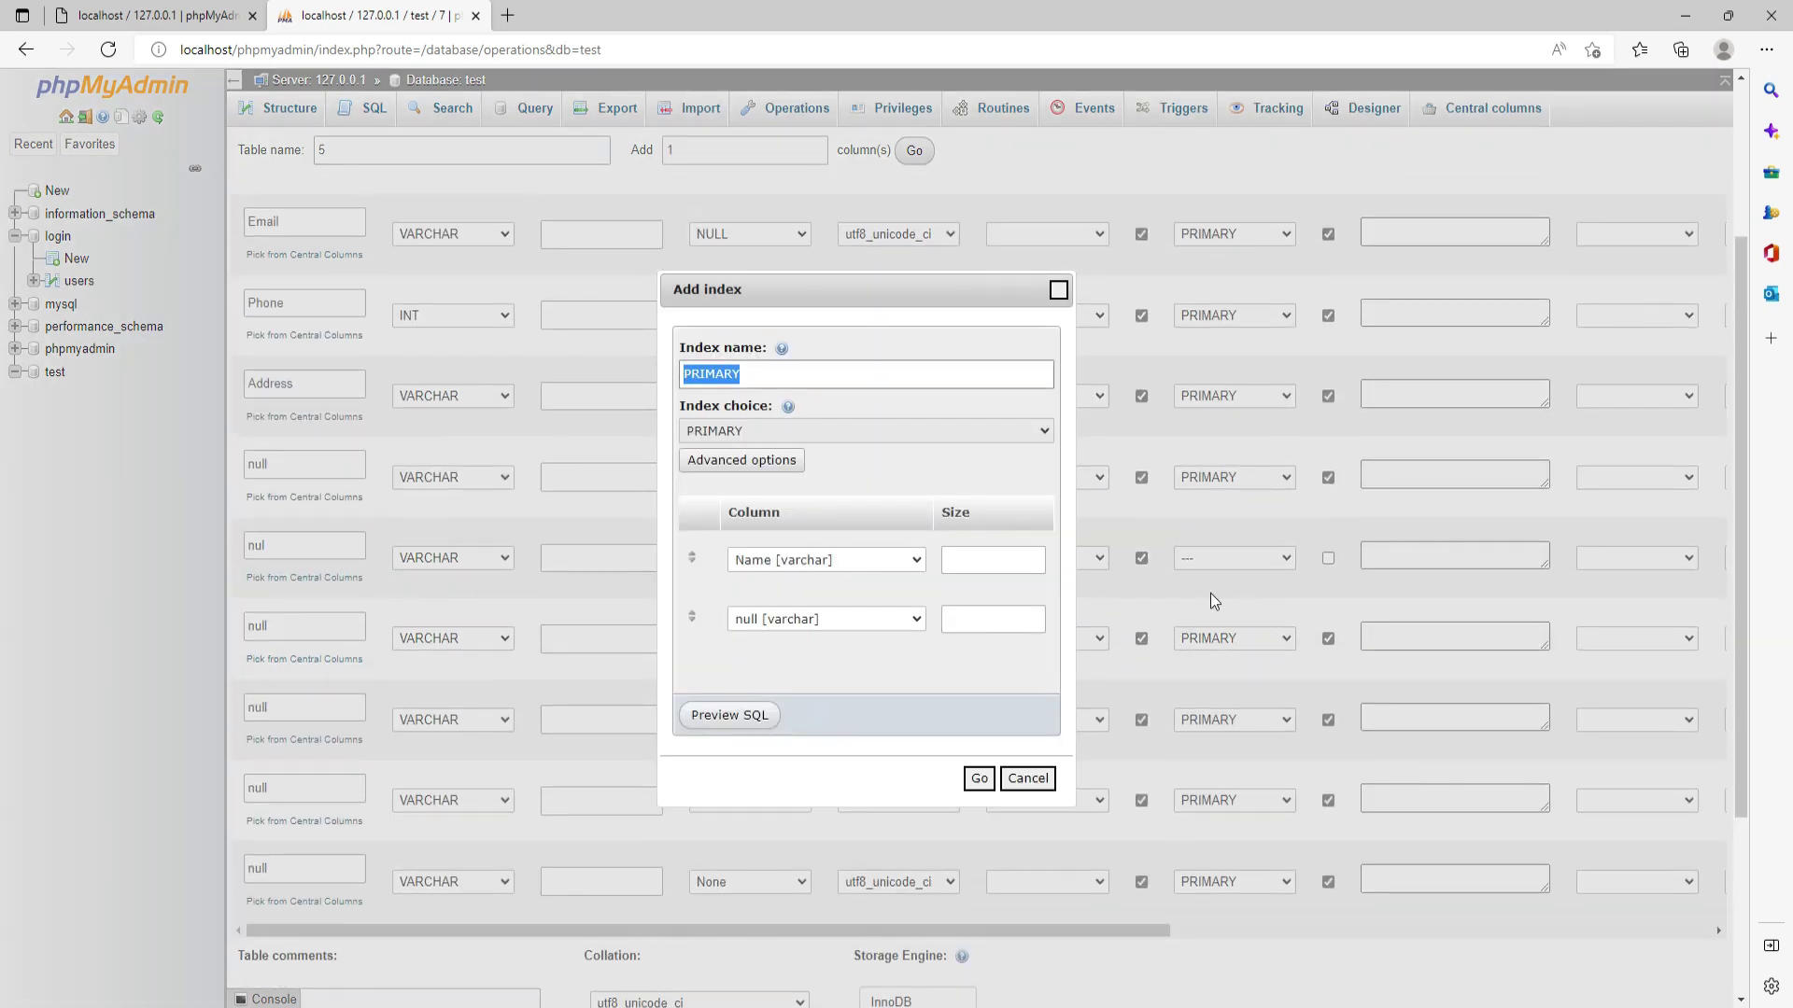
pyautogui.click(1031, 785)
# Step: Enable auto-increment for the second filler column, nul, and try again to save the table
pyautogui.click(1329, 558)
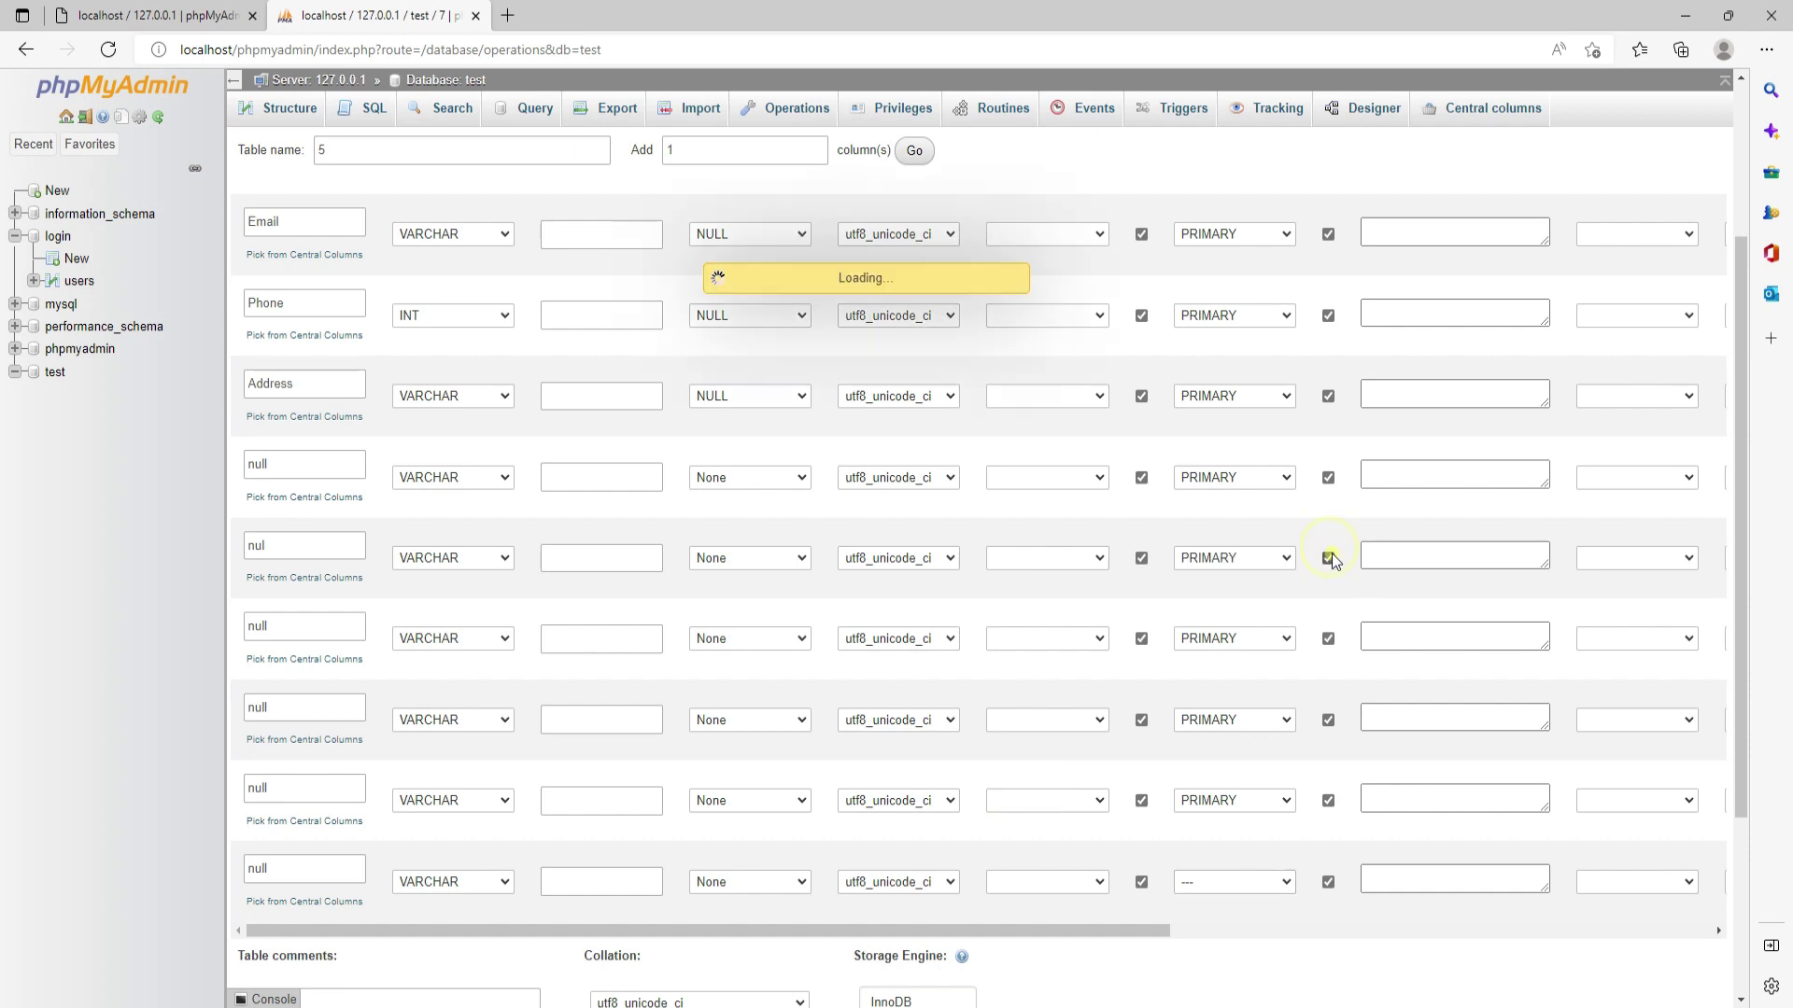
pyautogui.scroll(-1, 1182, 754)
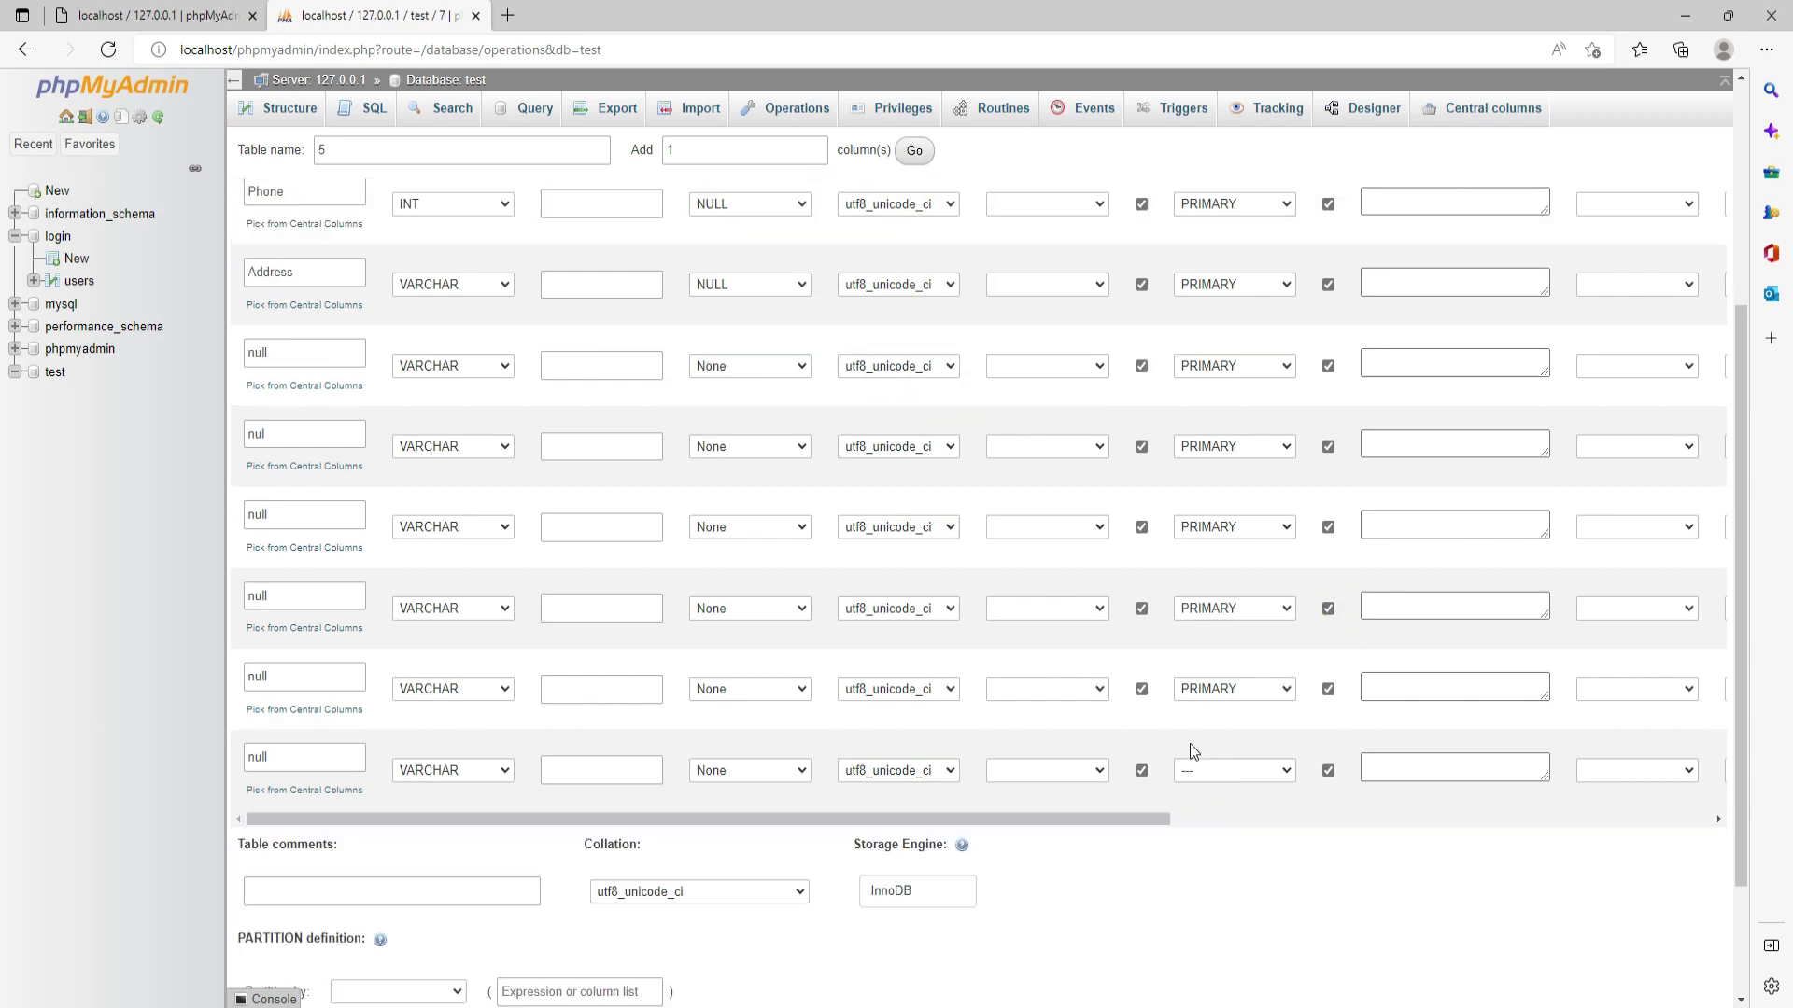
pyautogui.scroll(4, 1189, 748)
pyautogui.scroll(-7, 1192, 753)
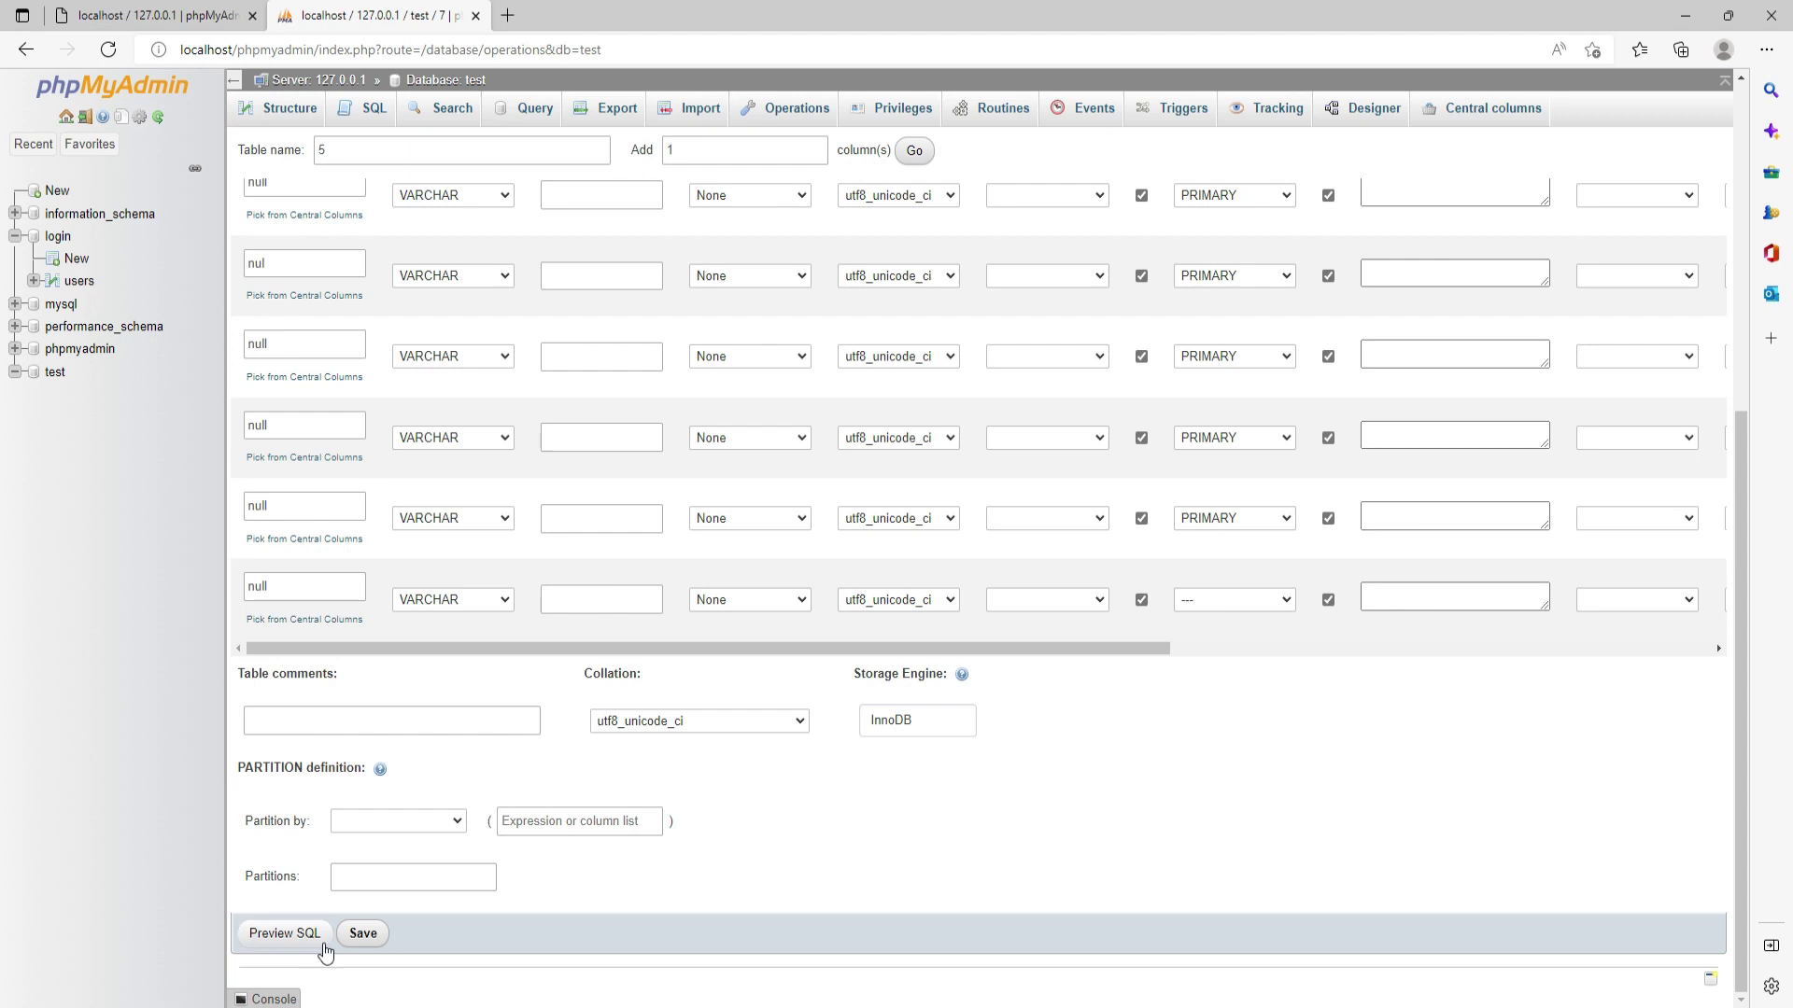
pyautogui.click(356, 937)
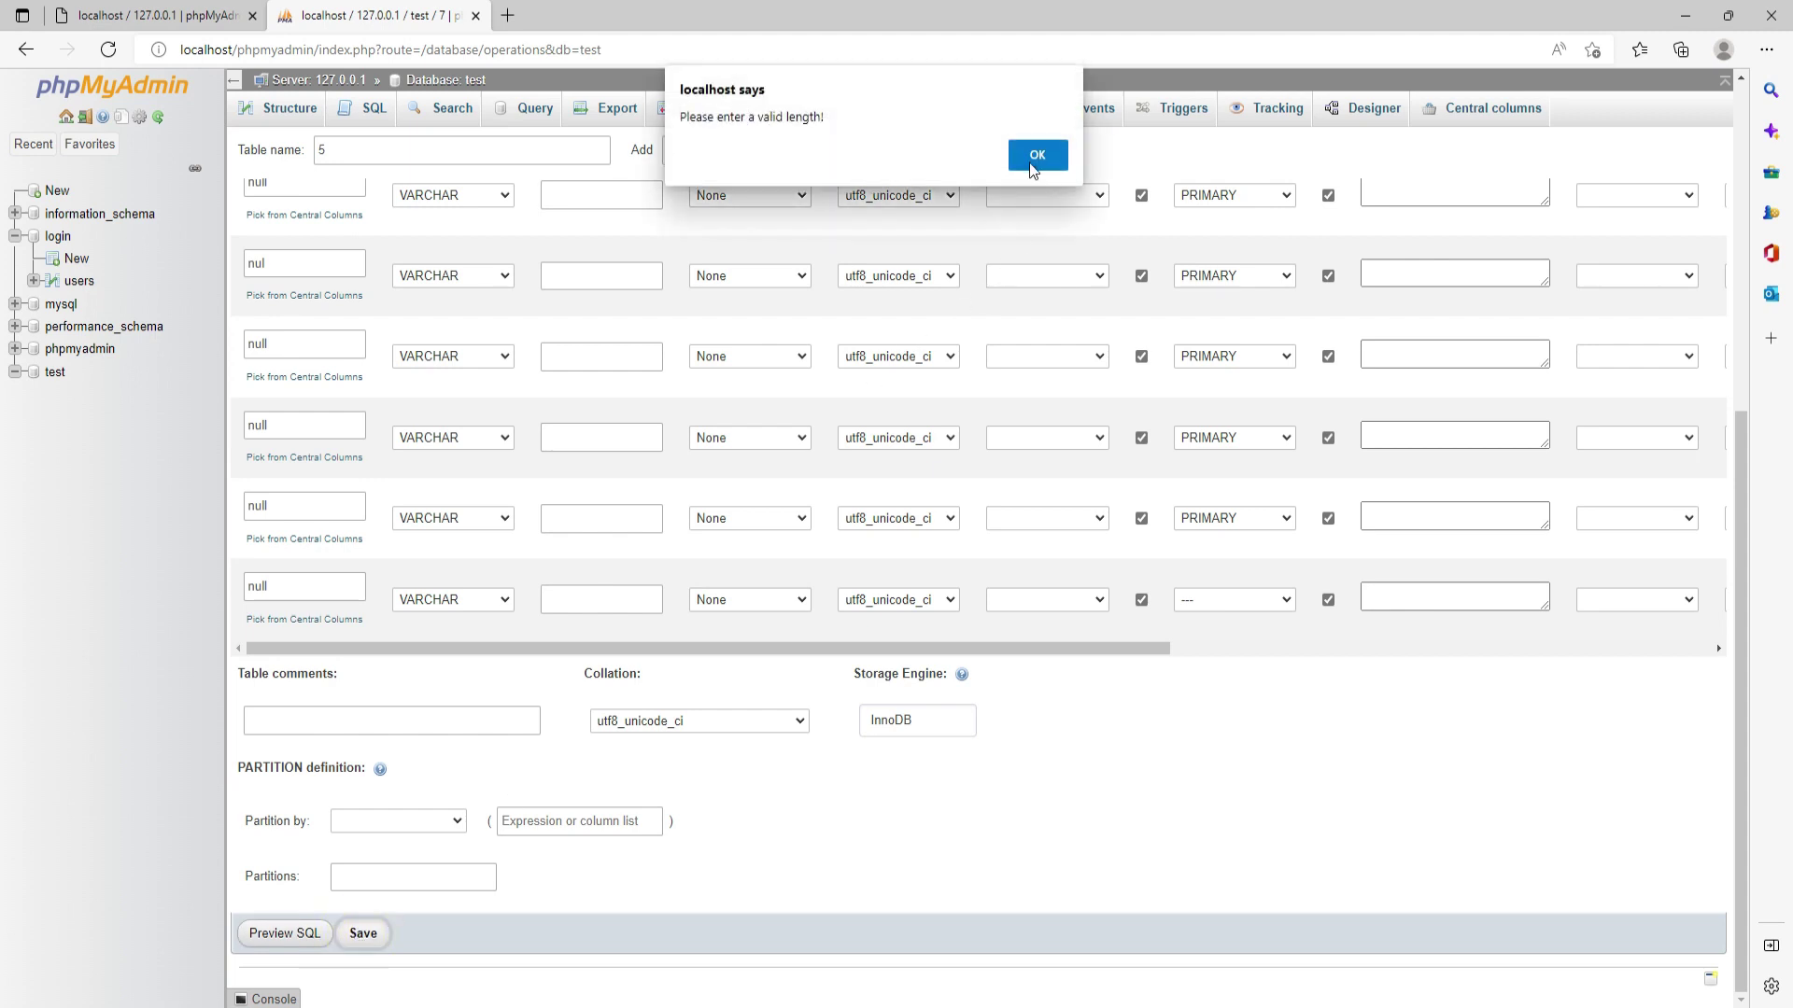
pyautogui.click(1040, 155)
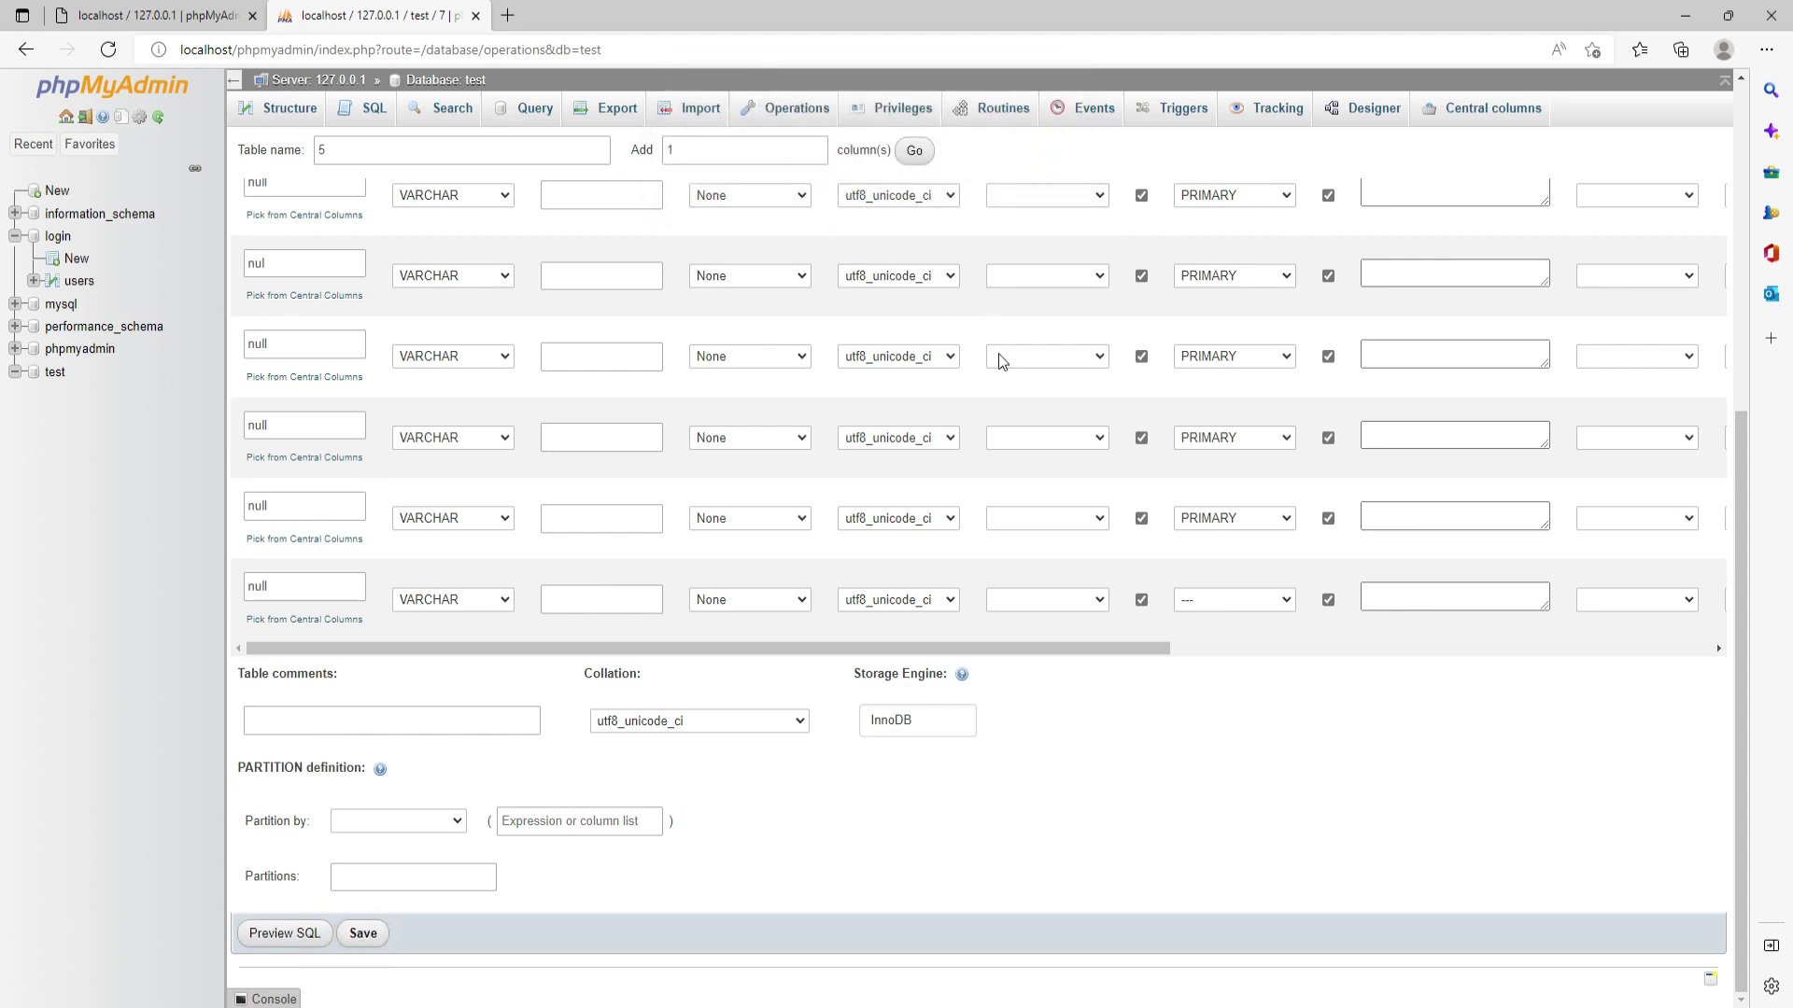
# Step: Open the attribute choices for the Name column
pyautogui.click(1040, 322)
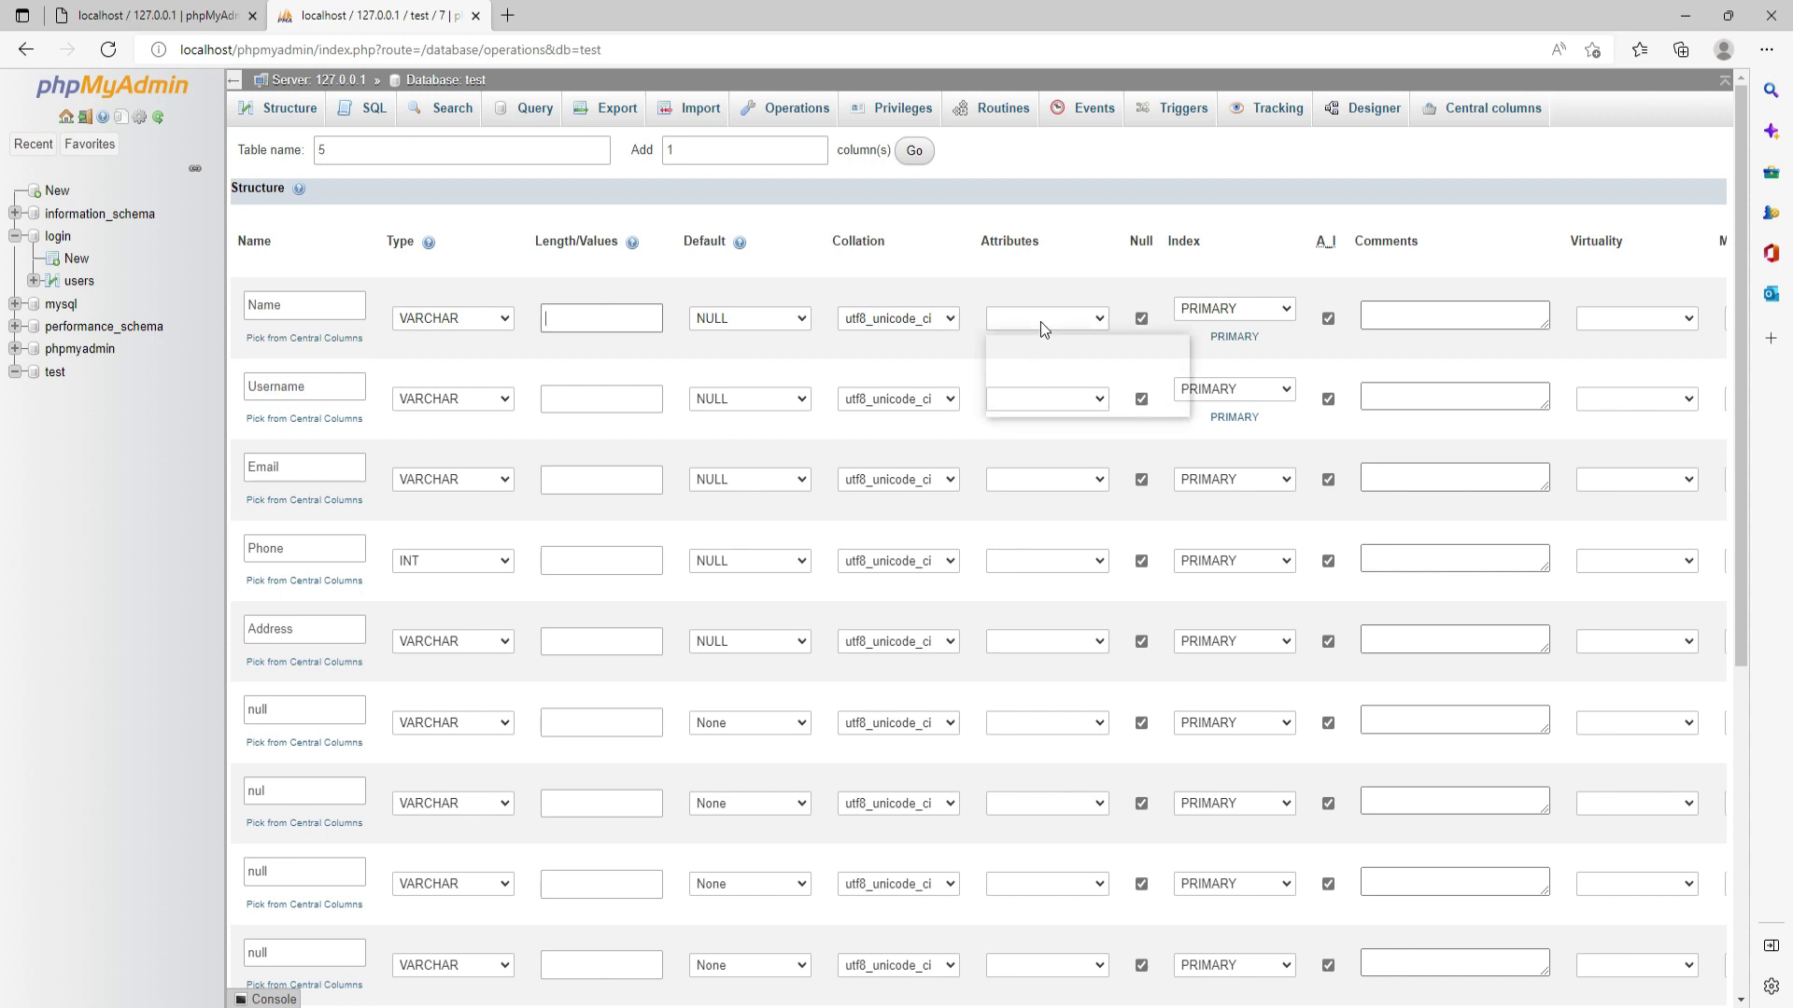